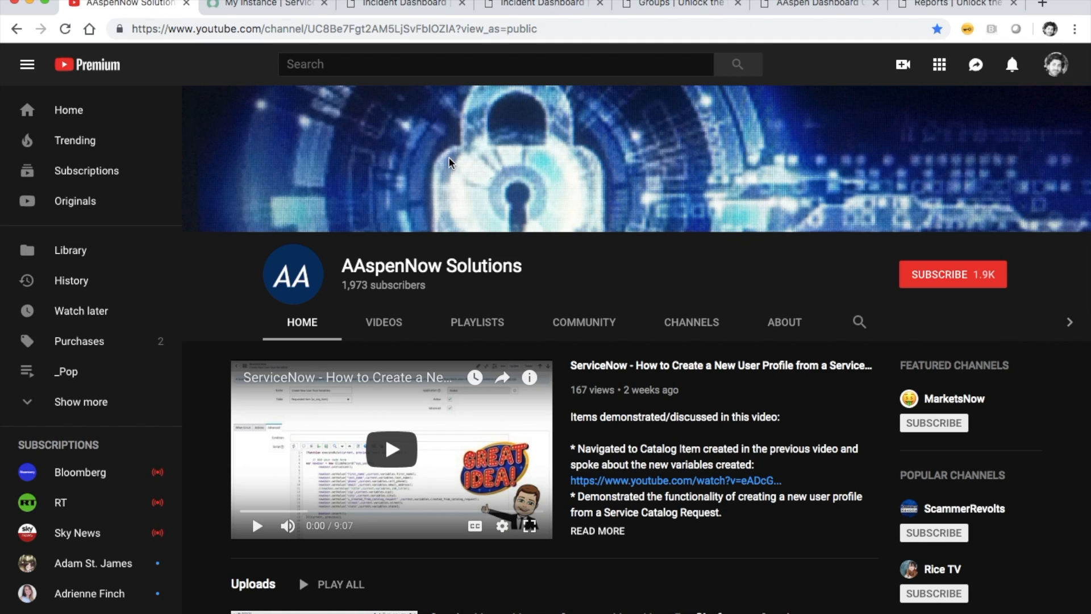
# Go to the Incident Dashboard page, review the domain choices while keeping TOP, and dismiss the suggestion to create a dashboard version.
pyautogui.click(388, 3)
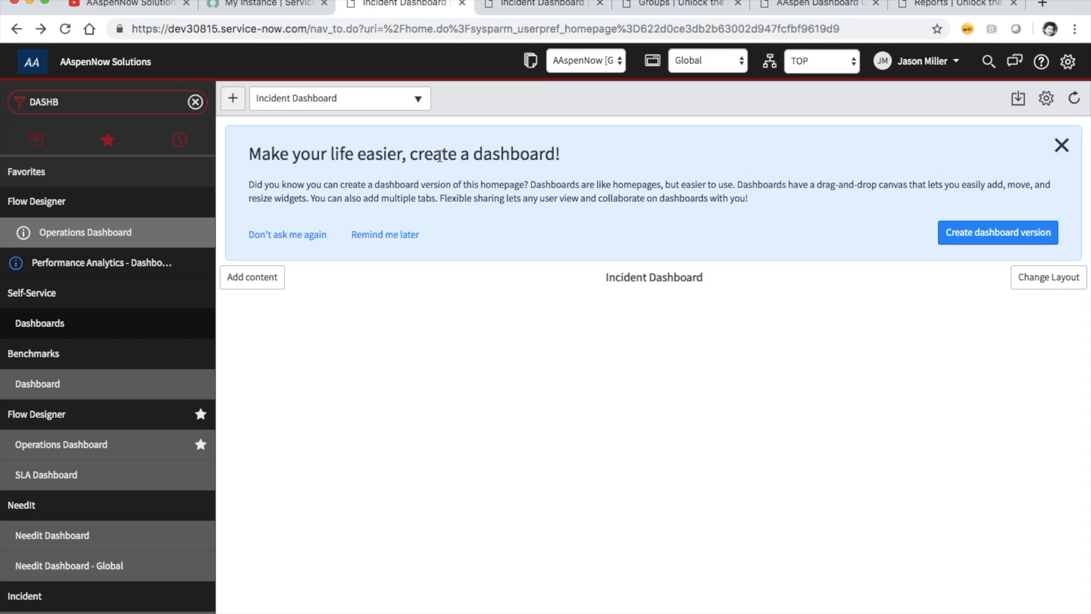
pyautogui.click(849, 61)
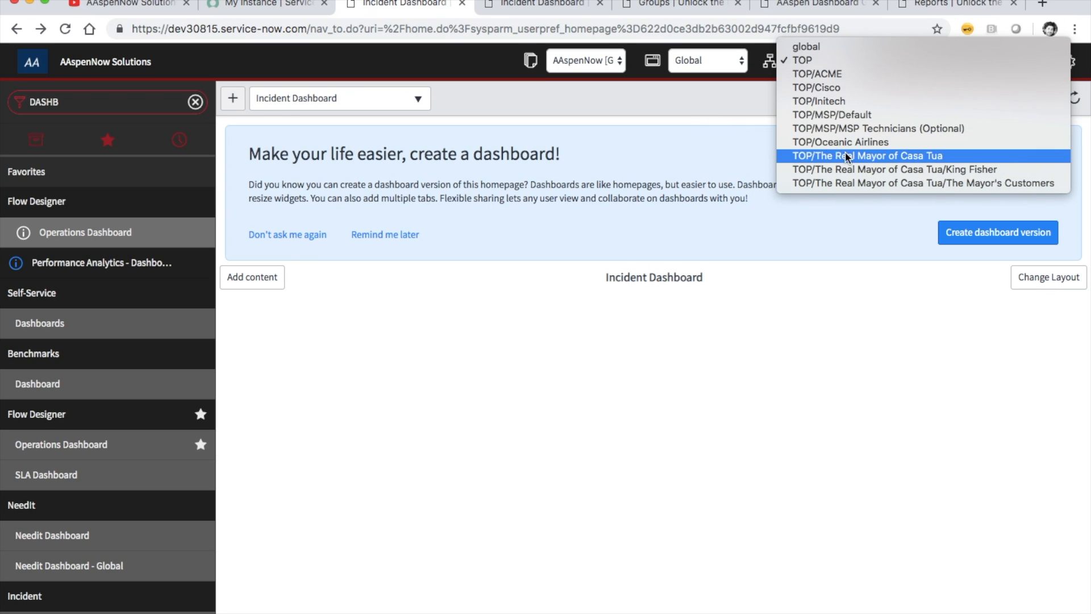
pyautogui.click(608, 104)
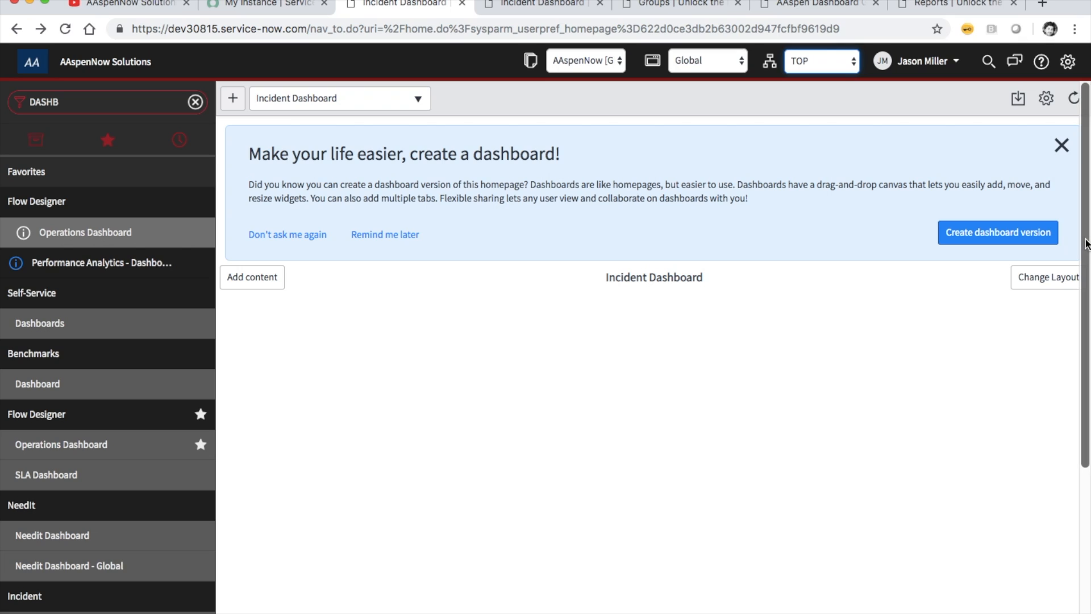
pyautogui.click(1060, 146)
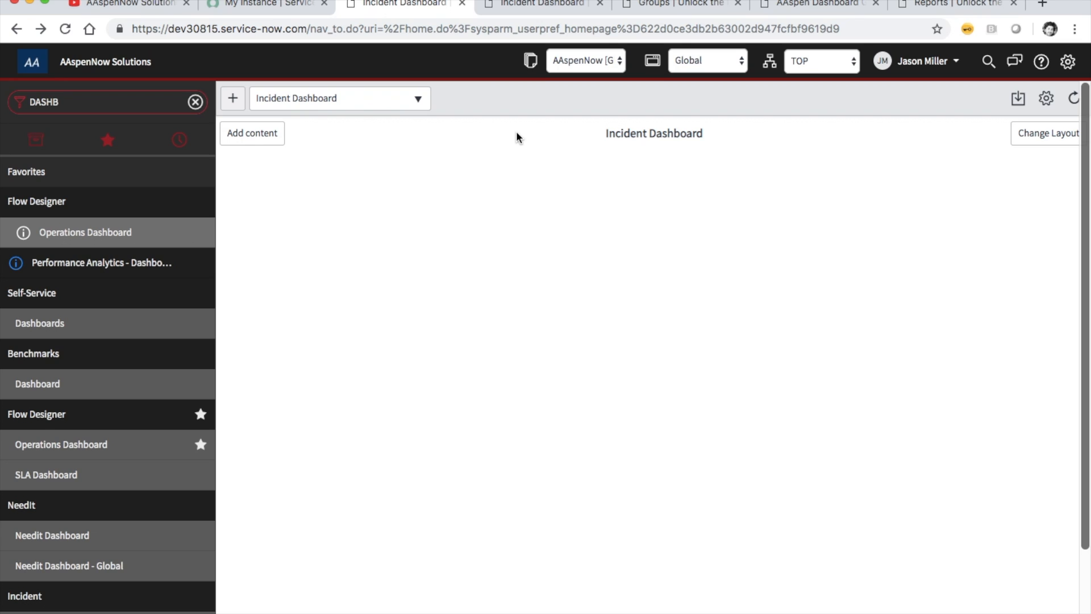
# Look through the list of available homepages while keeping Incident Dashboard selected.
pyautogui.click(418, 98)
pyautogui.scroll(-15, 396, 190)
pyautogui.scroll(15, 395, 190)
pyautogui.click(470, 97)
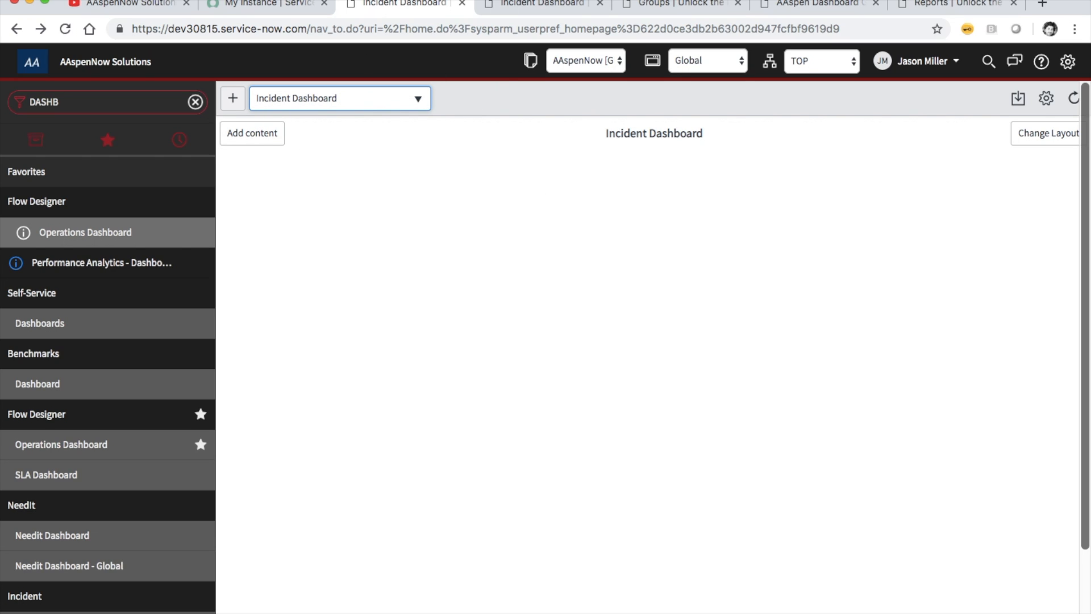
# On the other Incident Dashboard page, filter the navigator for DASHBOARD and open the Self-Service Dashboards overview in its own browser tab.
pyautogui.click(517, 4)
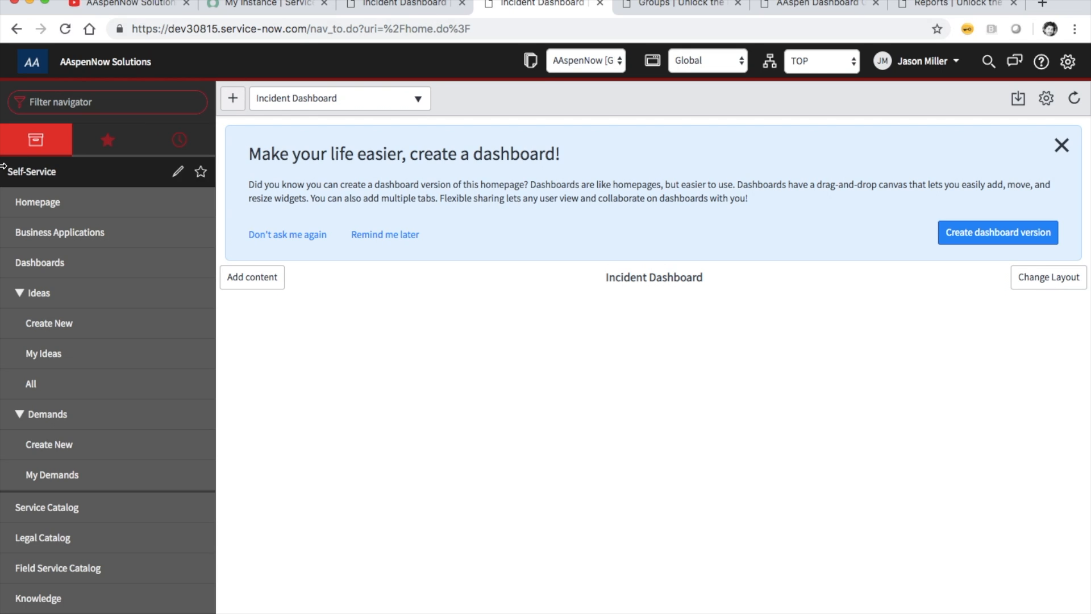
pyautogui.click(84, 107)
pyautogui.write('DASHBOARD')
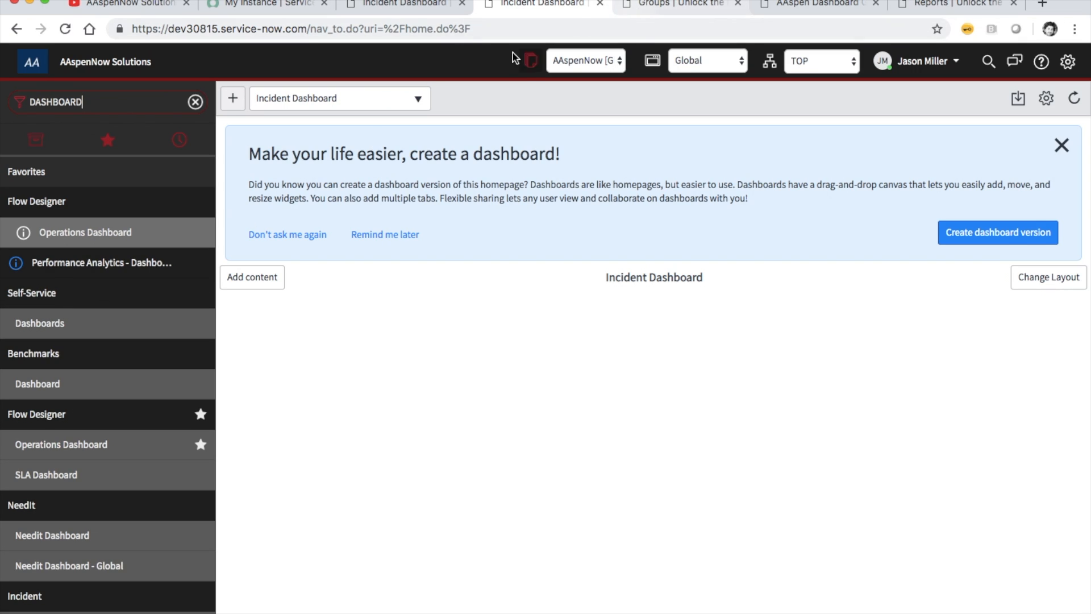
pyautogui.click(62, 330)
pyautogui.click(585, 4)
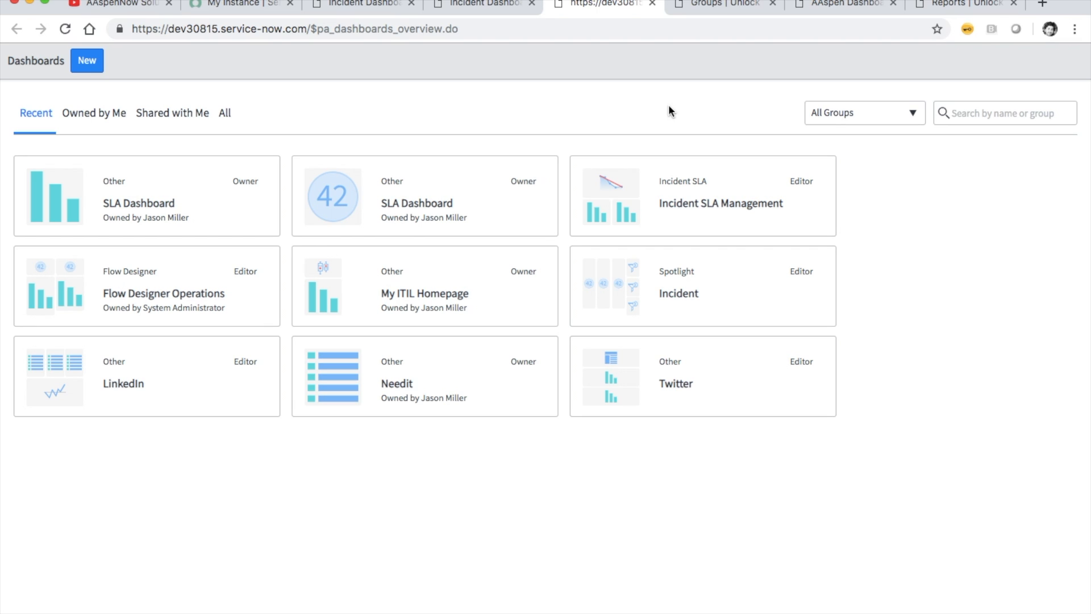
# Compare the AAspen Dashboard Group's Company and Domain columns in the groups list with the fields on its record form.
pyautogui.click(706, 5)
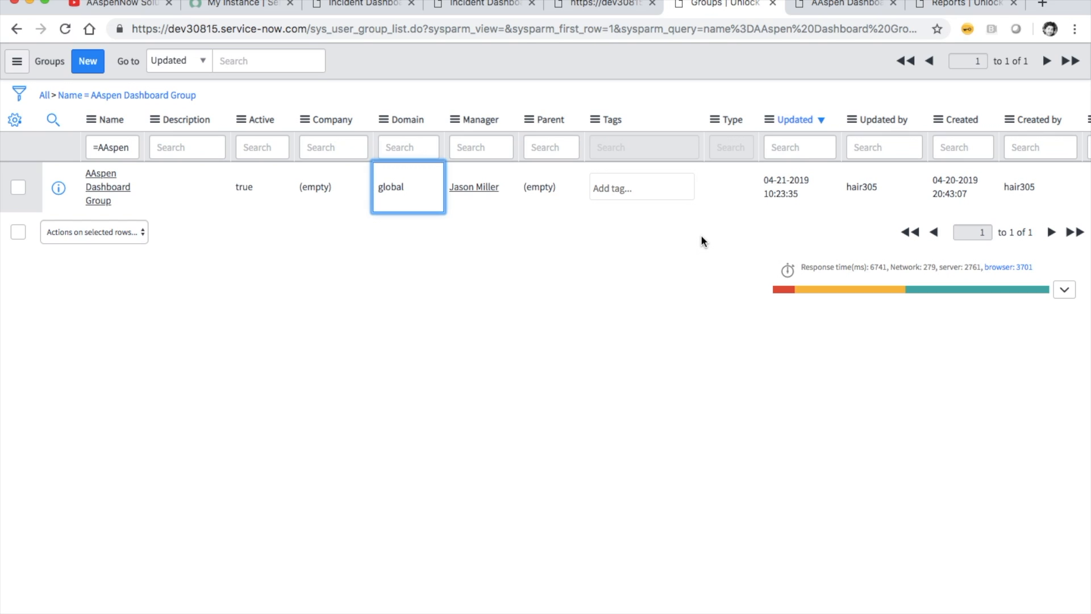
pyautogui.click(833, 5)
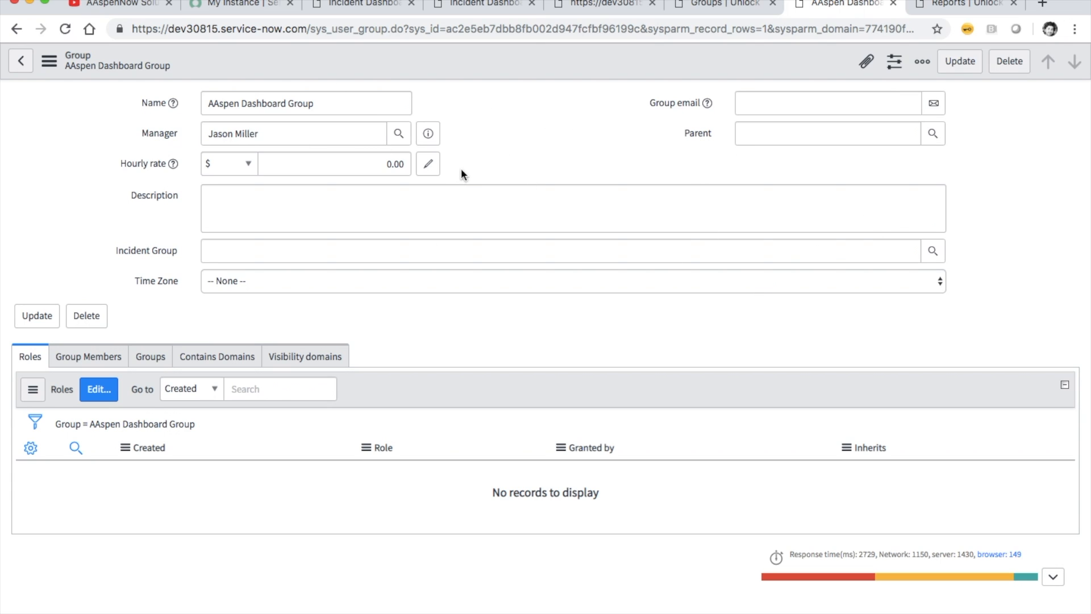
pyautogui.click(717, 5)
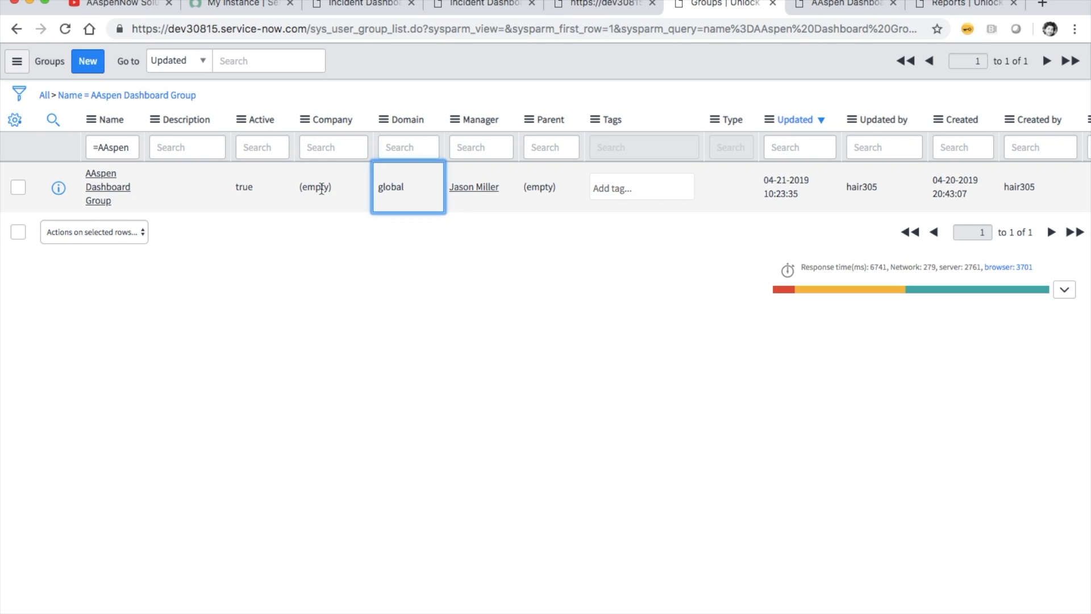
pyautogui.click(818, 6)
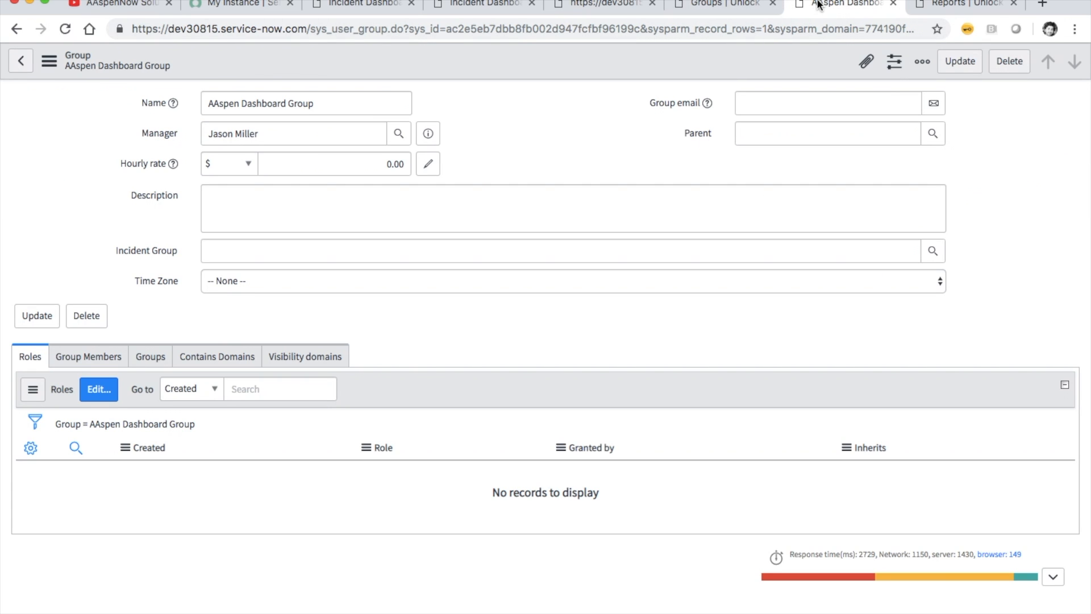
# Open the form layout configuration from the AAspen Dashboard Group record.
pyautogui.rightClick(530, 56)
pyautogui.moveTo(576, 128)
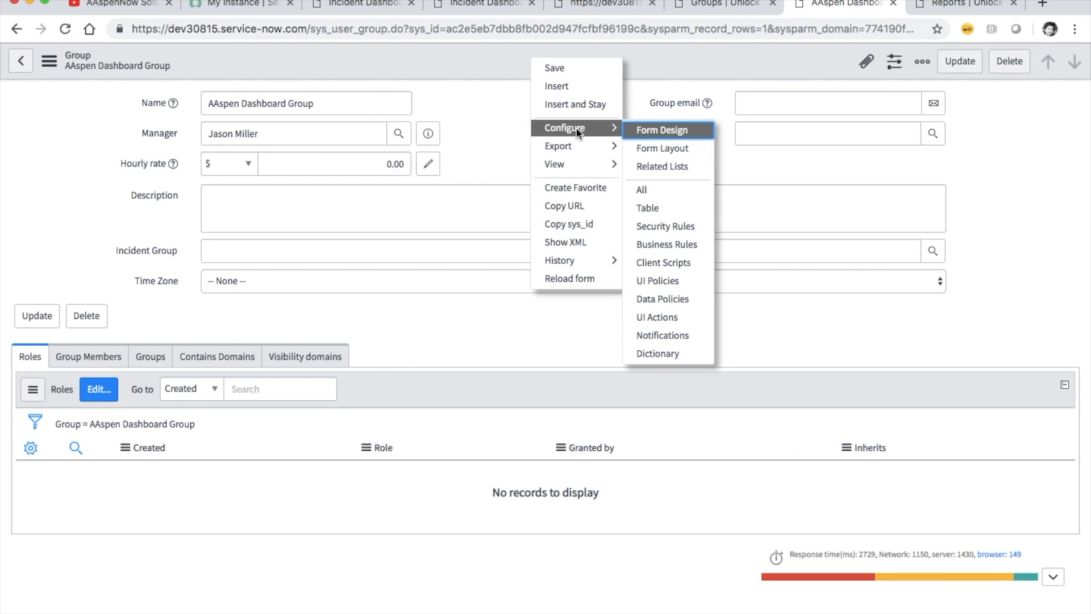
pyautogui.click(661, 130)
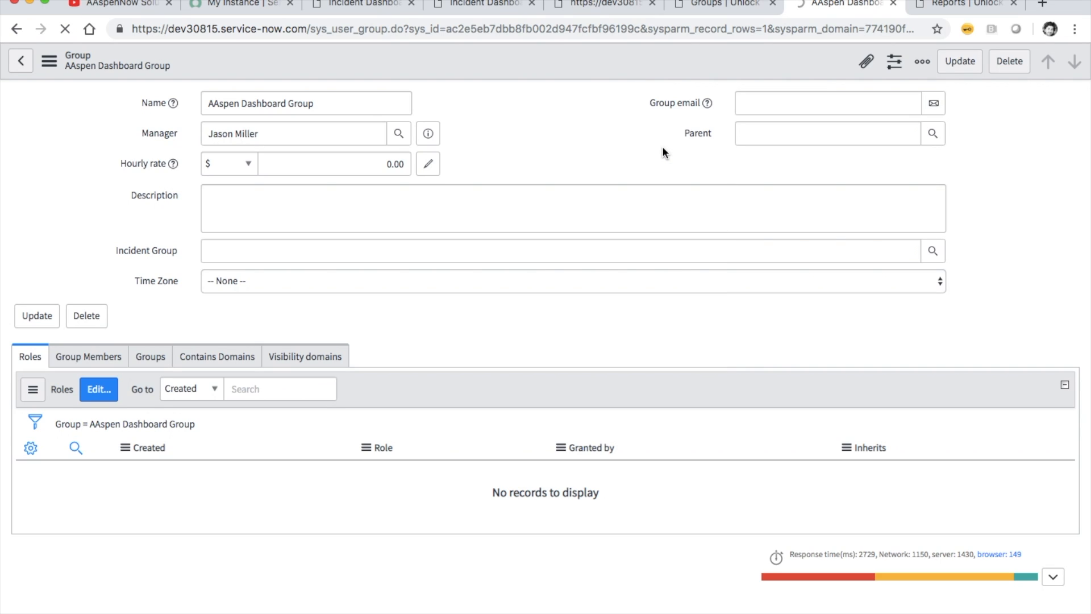
# Check the selected domain on the Incident Dashboard page without changing it, and return to the Group form configuration.
pyautogui.click(350, 6)
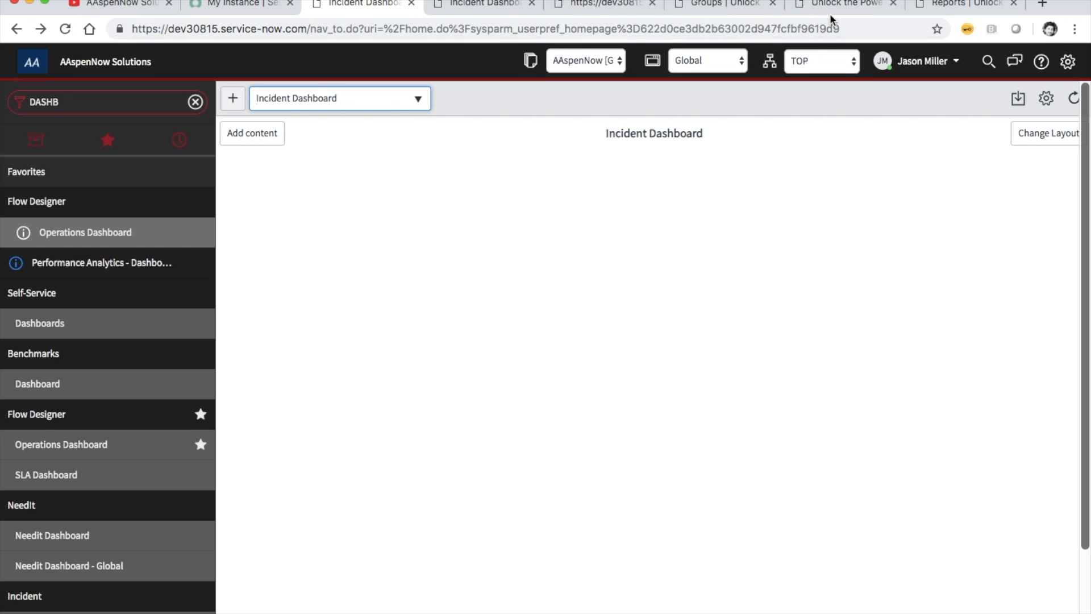
pyautogui.click(834, 61)
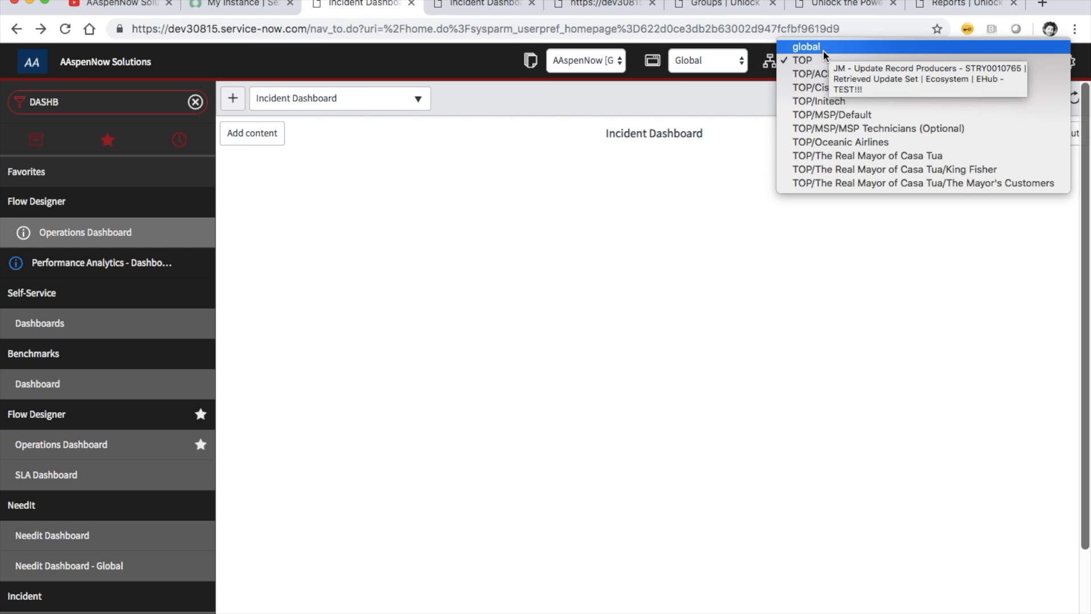
pyautogui.press('Escape')
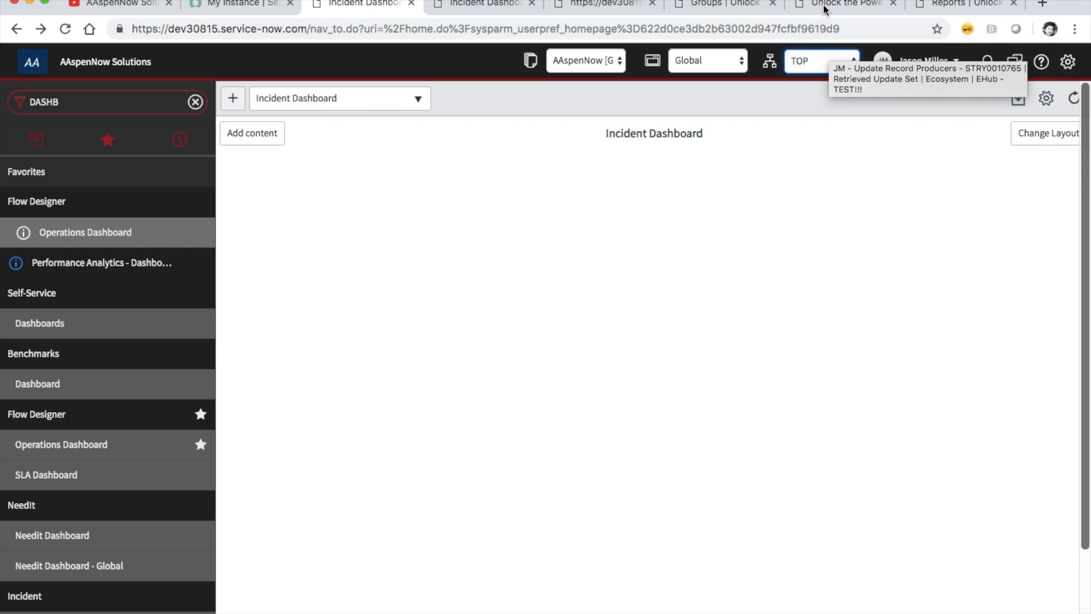
pyautogui.click(824, 8)
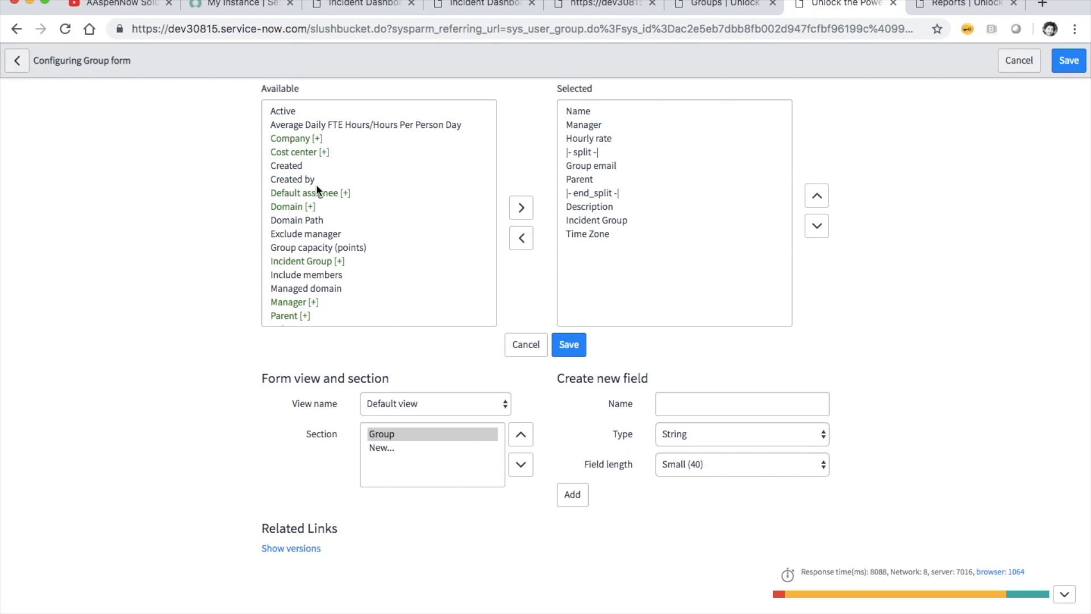
# Remove the Incident Group and Time Zone fields from the Group form's selected fields.
pyautogui.click(635, 222)
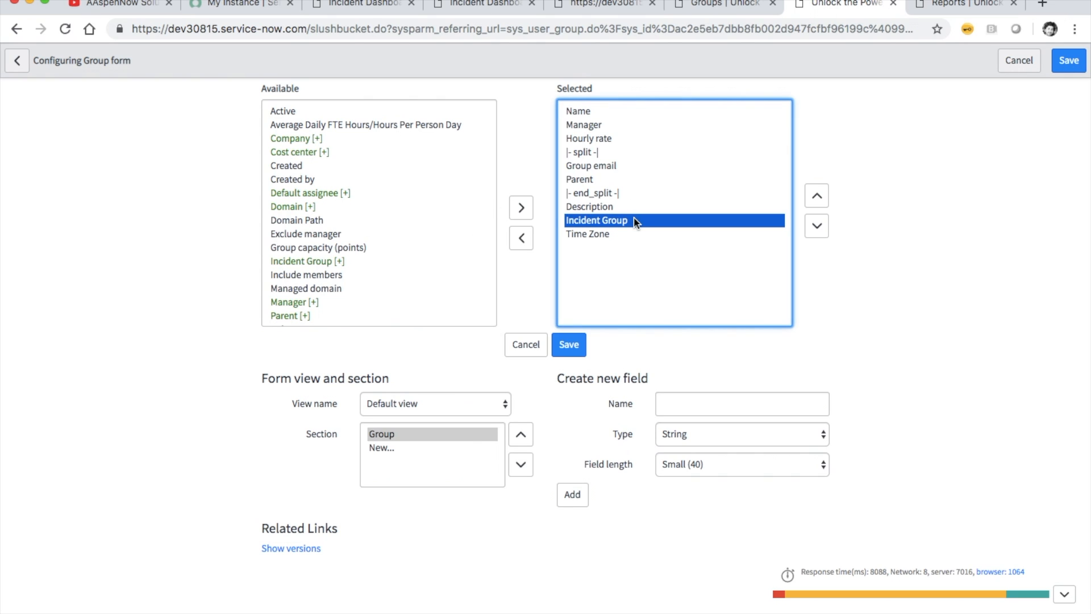
pyautogui.hotkey('shift', 'Down')
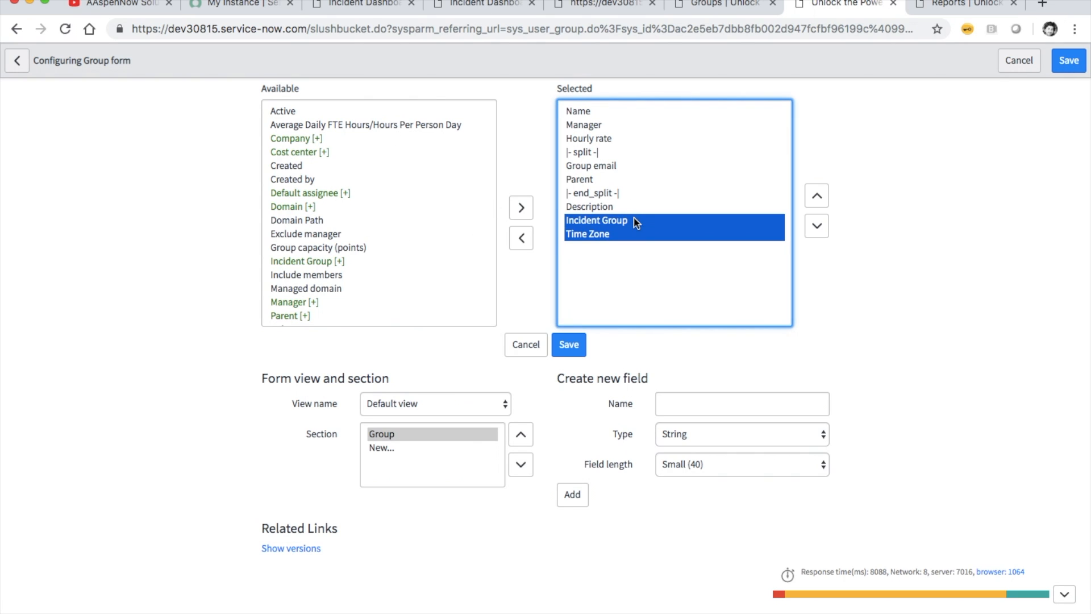
pyautogui.click(522, 239)
# Add the Company and Domain fields to the end of the Group form's selected fields and save the layout.
pyautogui.scroll(10, 393, 193)
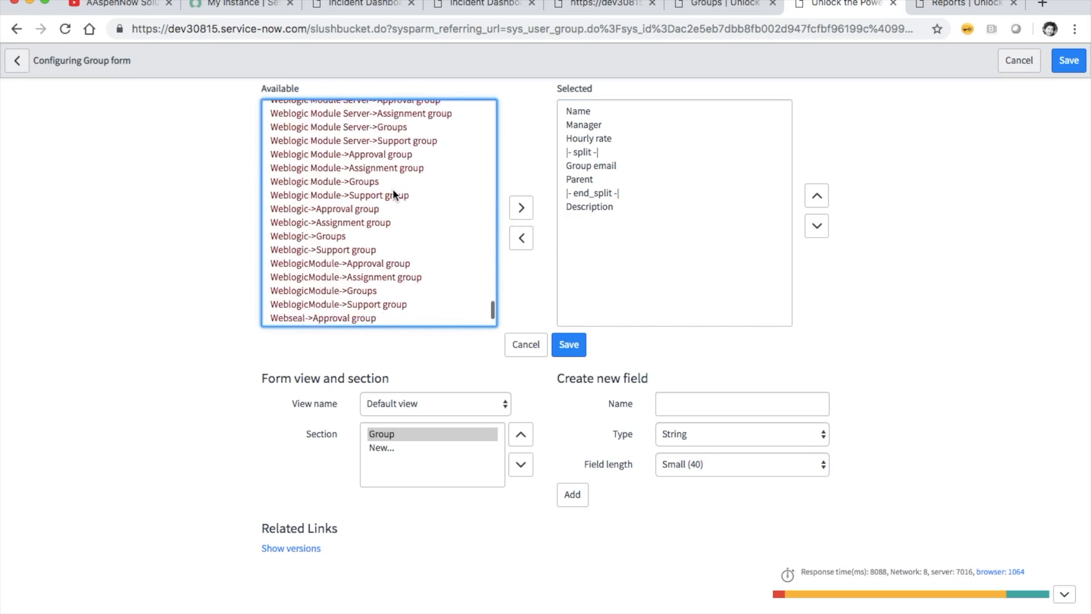
pyautogui.scroll(20, 393, 192)
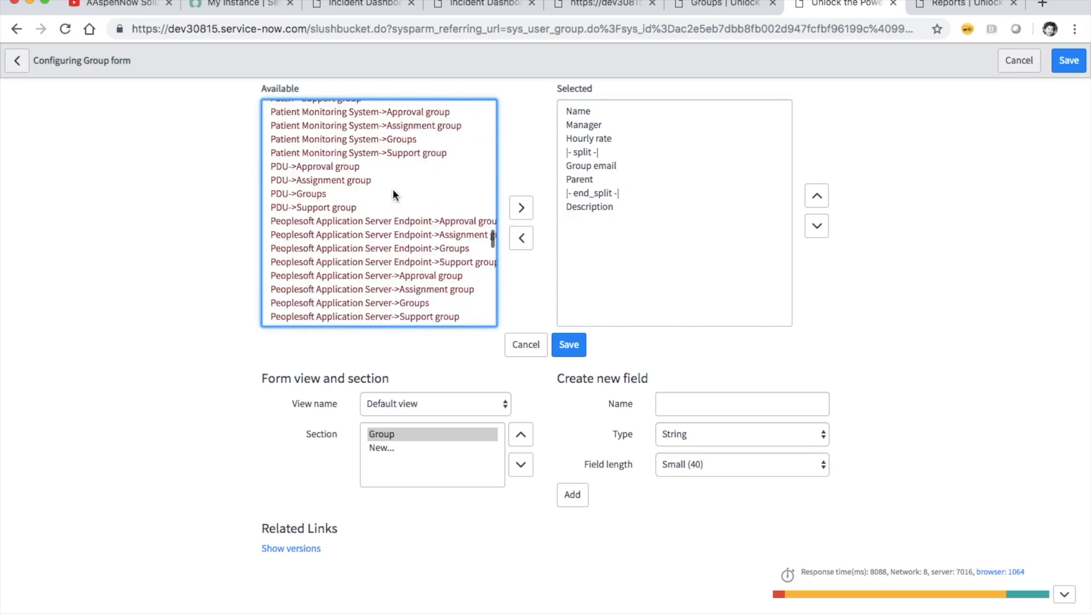
pyautogui.scroll(20, 393, 193)
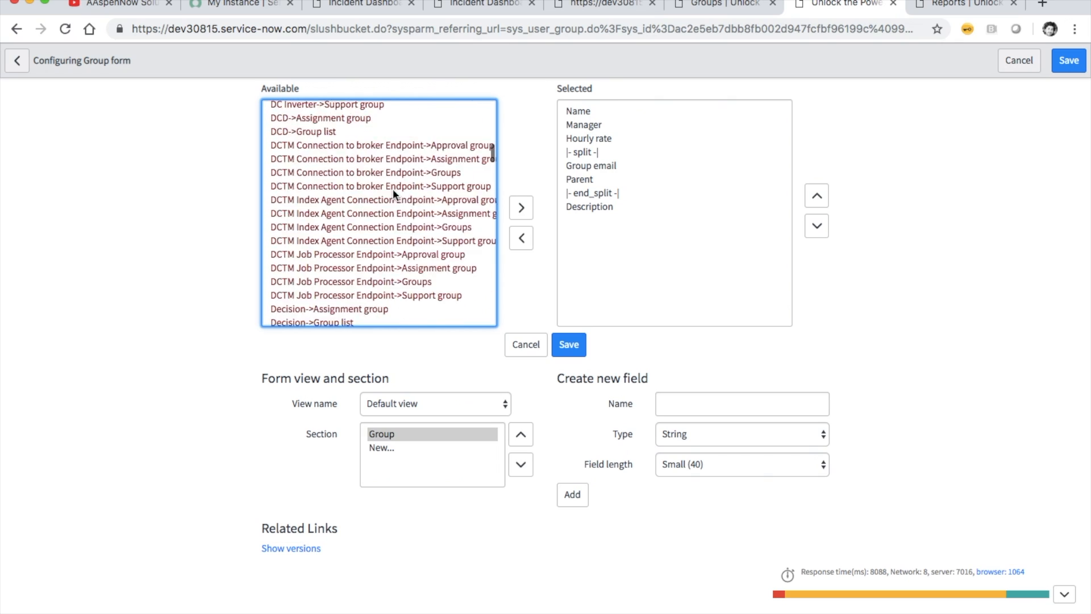
pyautogui.scroll(20, 393, 193)
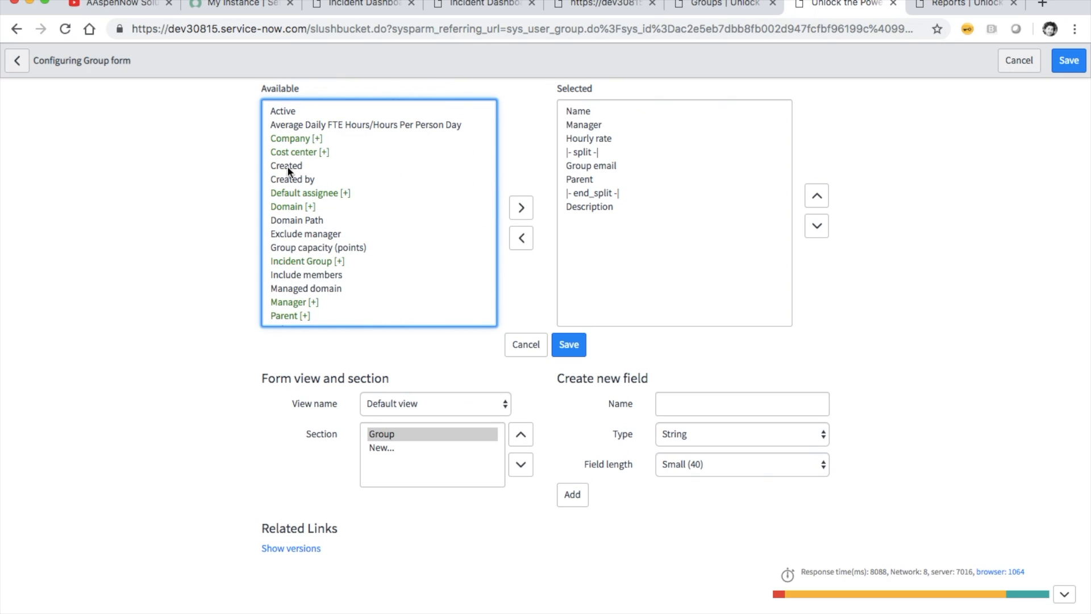
pyautogui.click(299, 140)
pyautogui.click(521, 211)
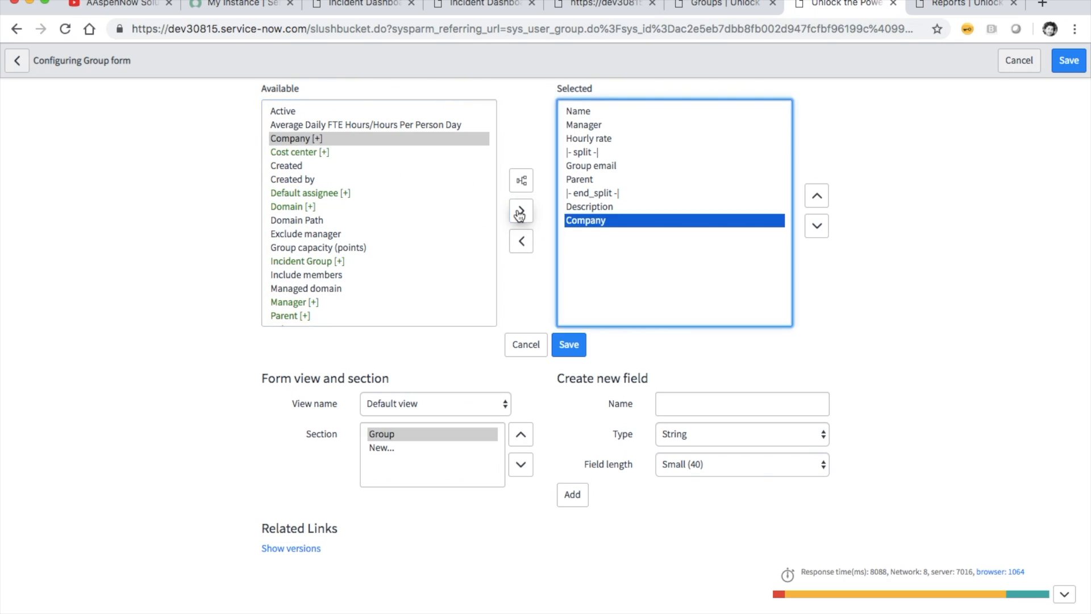
pyautogui.click(287, 208)
pyautogui.click(521, 211)
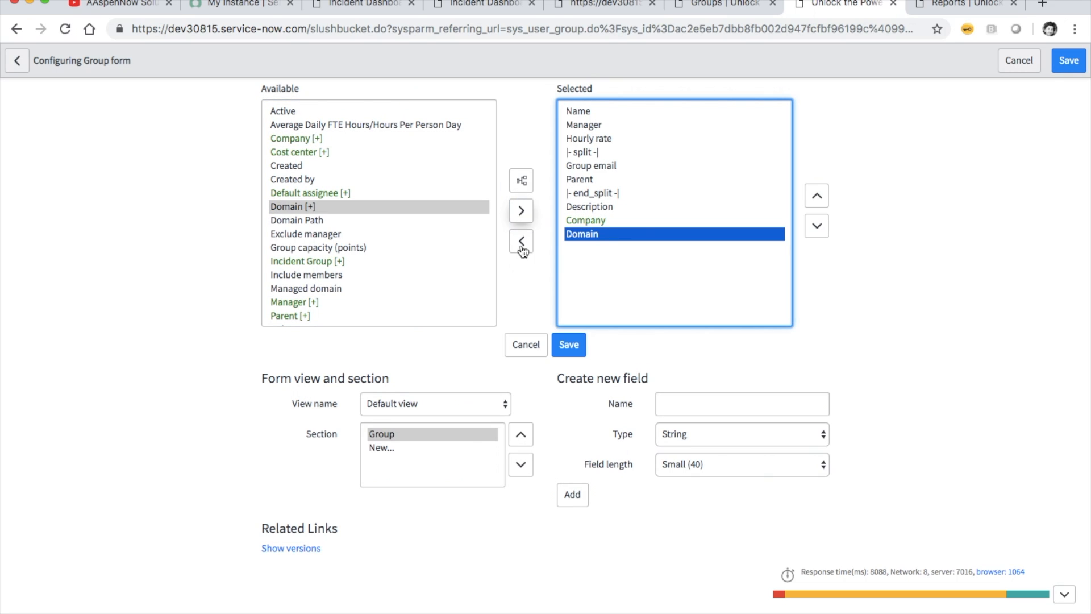
pyautogui.click(569, 345)
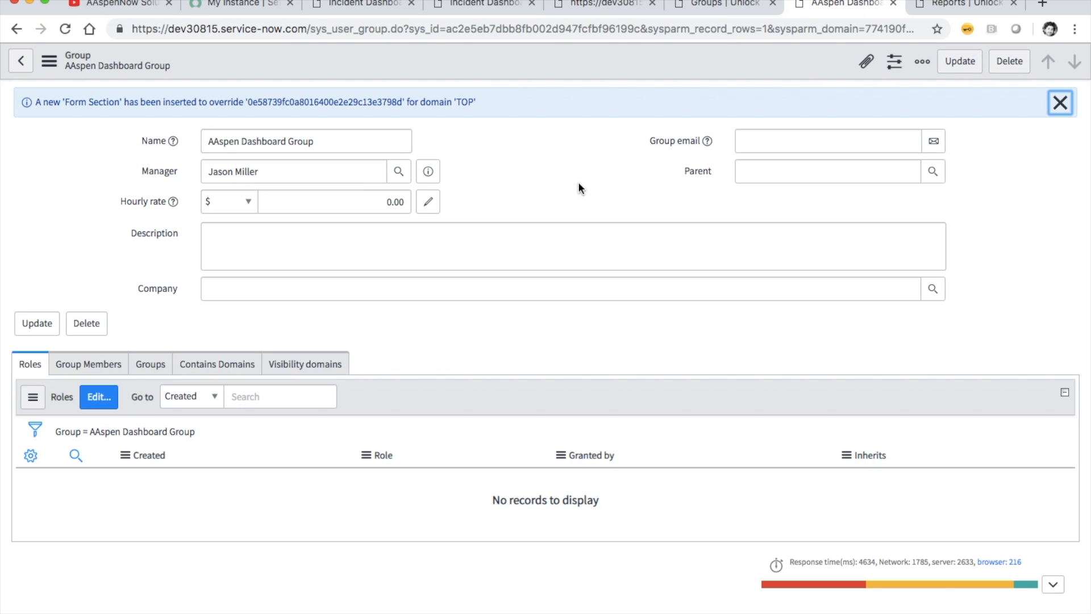
# Dismiss the form section message on the group record and reopen the Group form's layout configuration.
pyautogui.click(1060, 103)
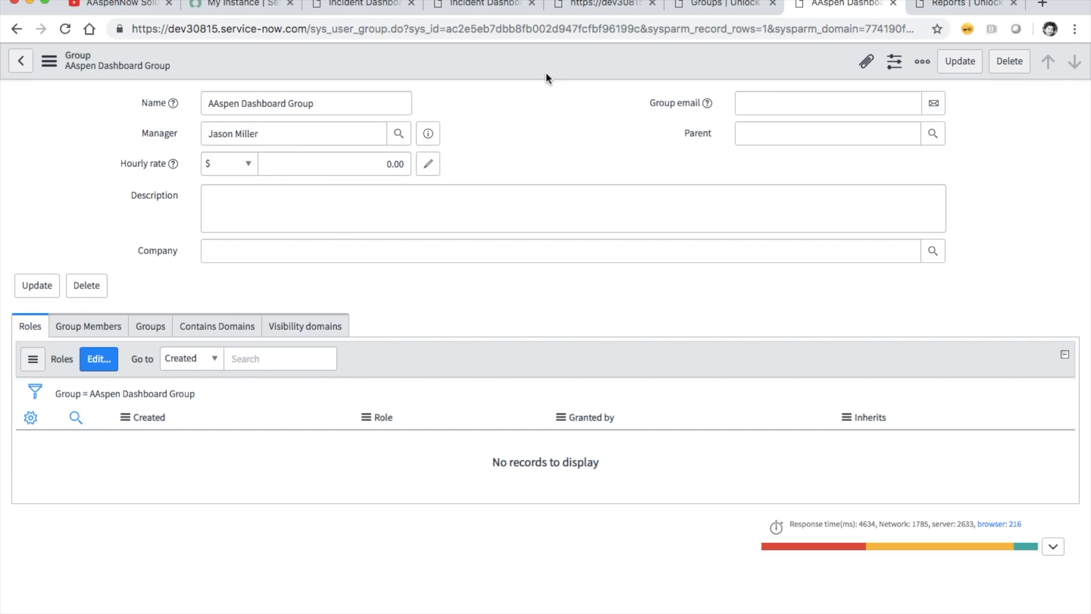
pyautogui.rightClick(564, 69)
pyautogui.moveTo(607, 153)
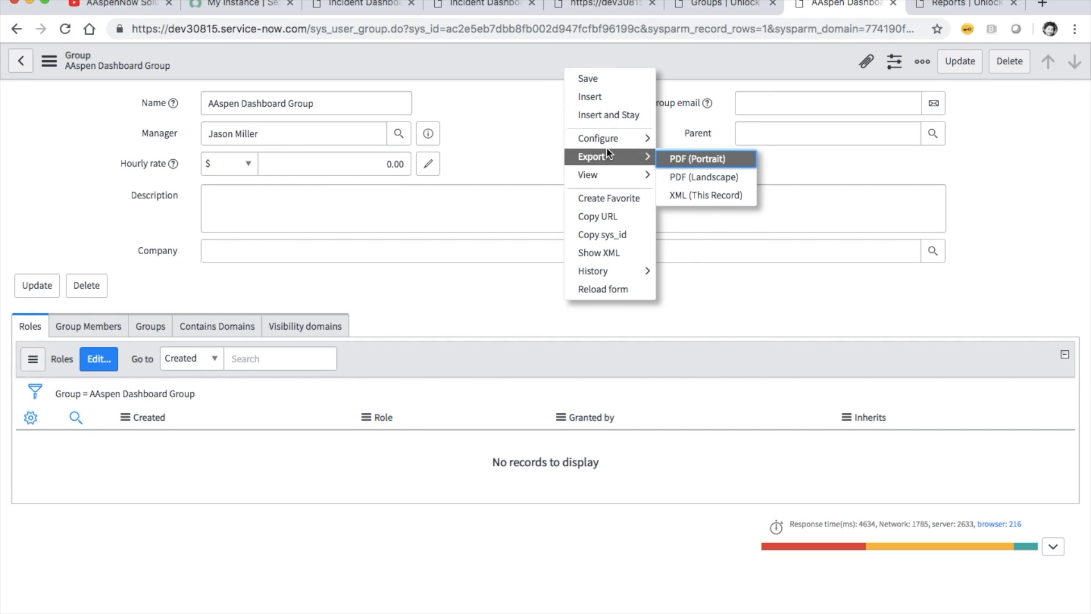
pyautogui.moveTo(645, 142)
pyautogui.click(689, 158)
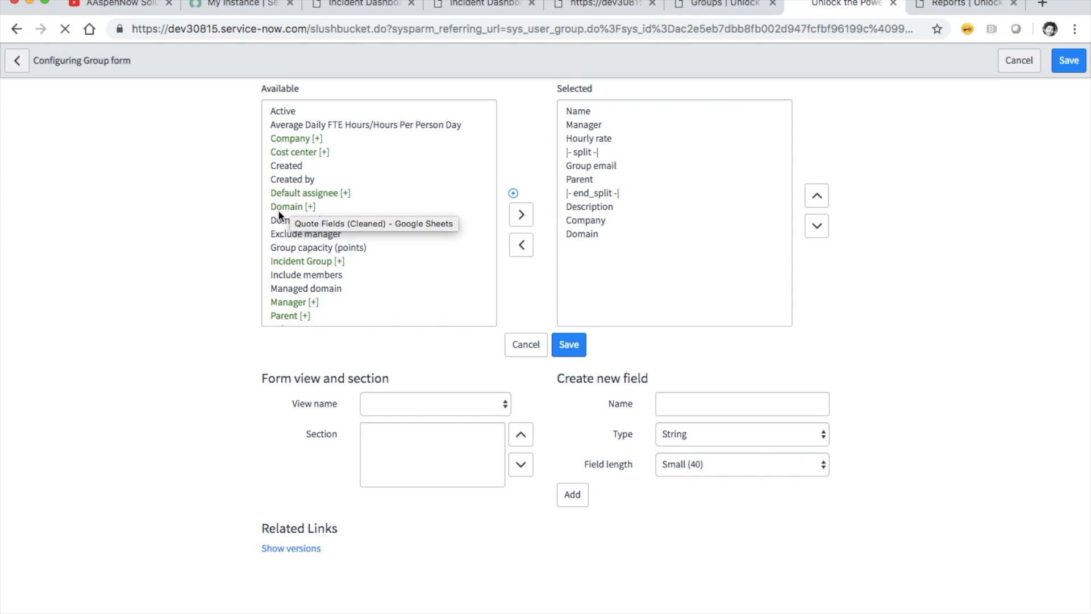
# Move the Domain field three places up in the selected fields, to just below Parent, and save the Group form layout.
pyautogui.click(284, 207)
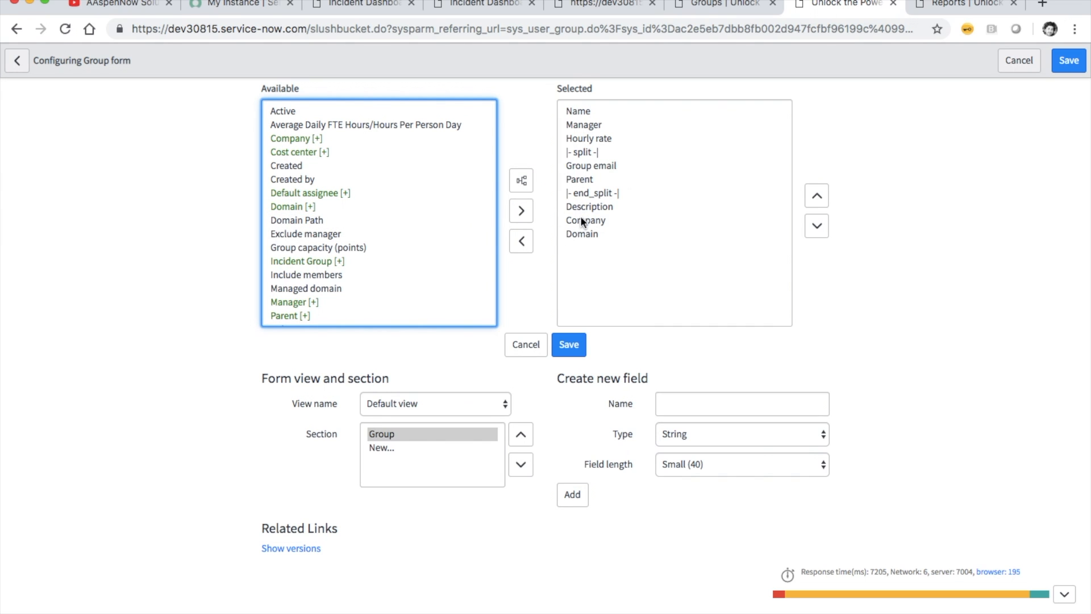
pyautogui.click(578, 231)
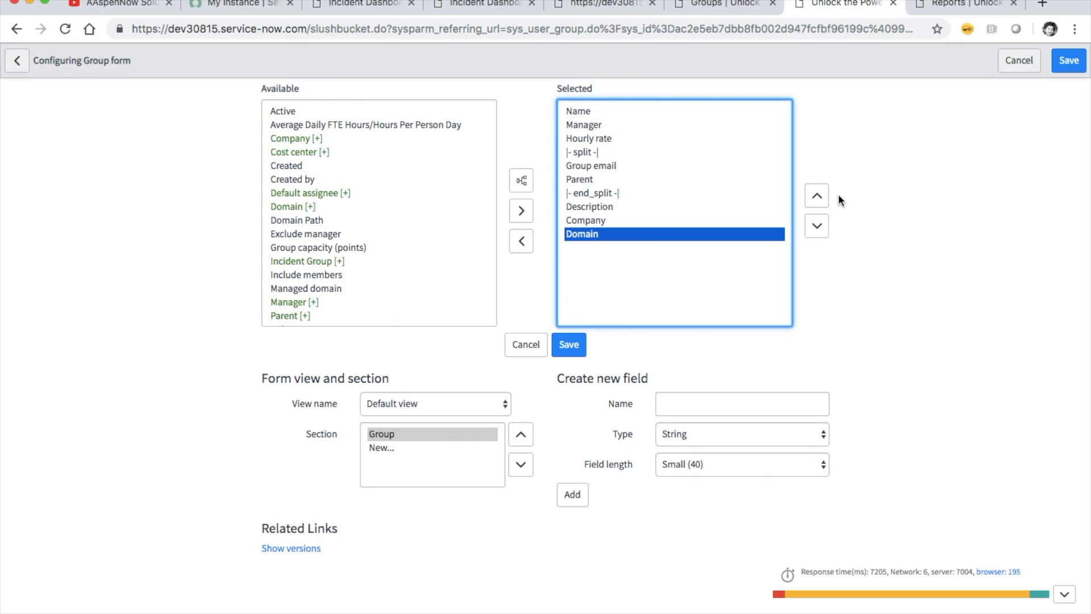
pyautogui.click(816, 195)
pyautogui.click(816, 195)
pyautogui.click(817, 195)
pyautogui.click(571, 348)
pyautogui.click(570, 345)
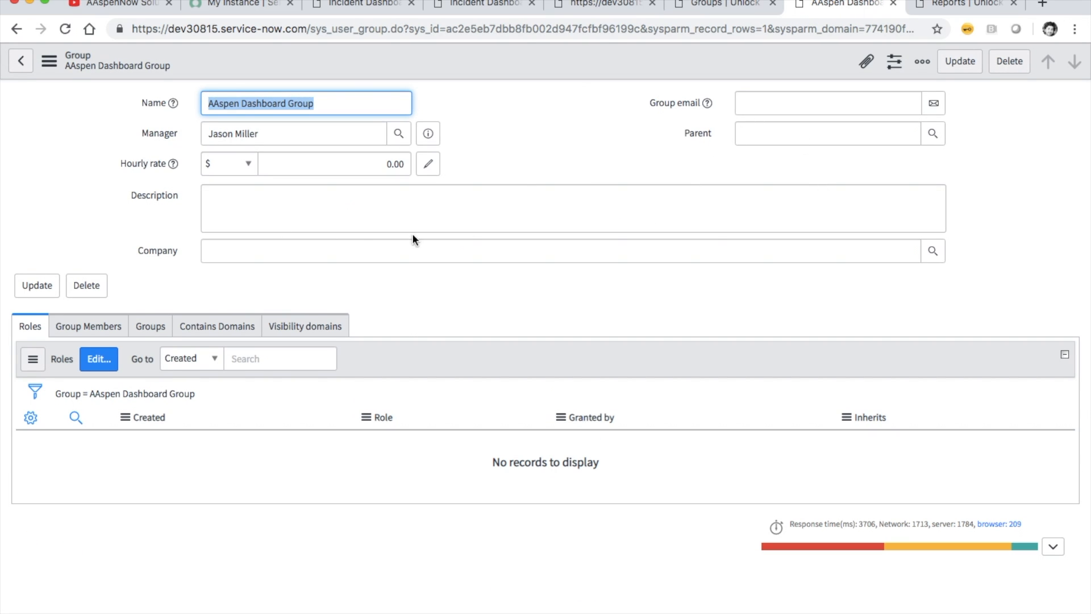
# Set the AAspen Dashboard Group's company to AAspenNow Solutions and save the group record.
pyautogui.click(806, 249)
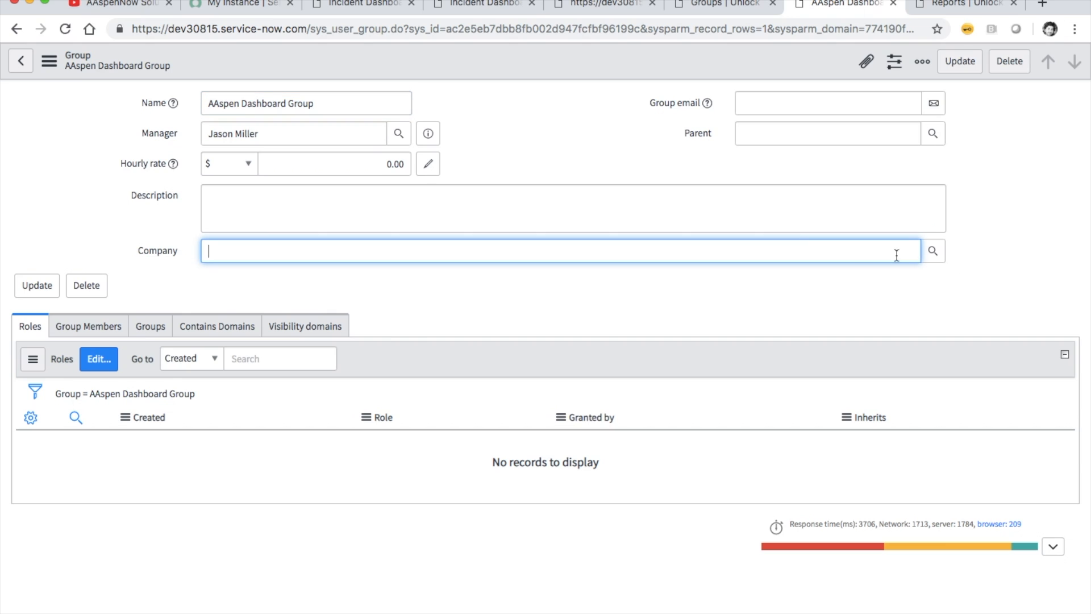
pyautogui.click(931, 252)
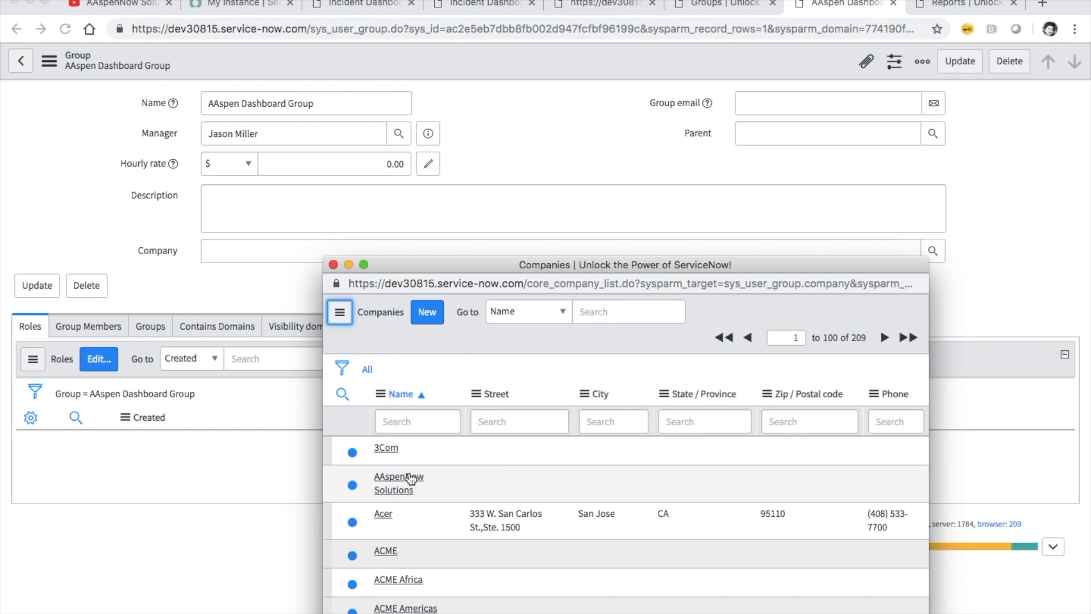
pyautogui.click(398, 477)
pyautogui.click(48, 60)
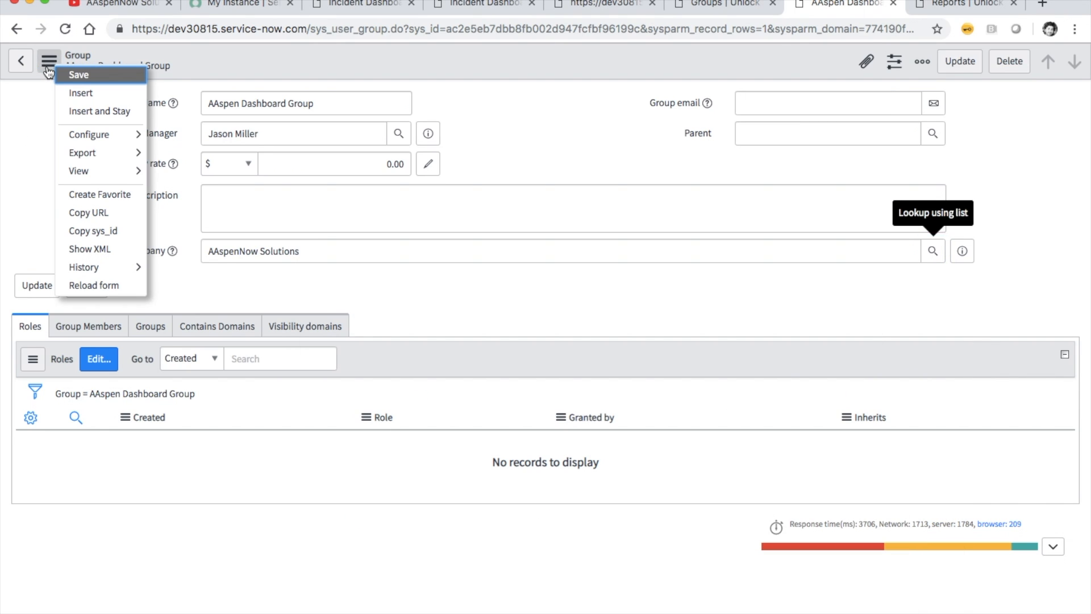
pyautogui.click(74, 73)
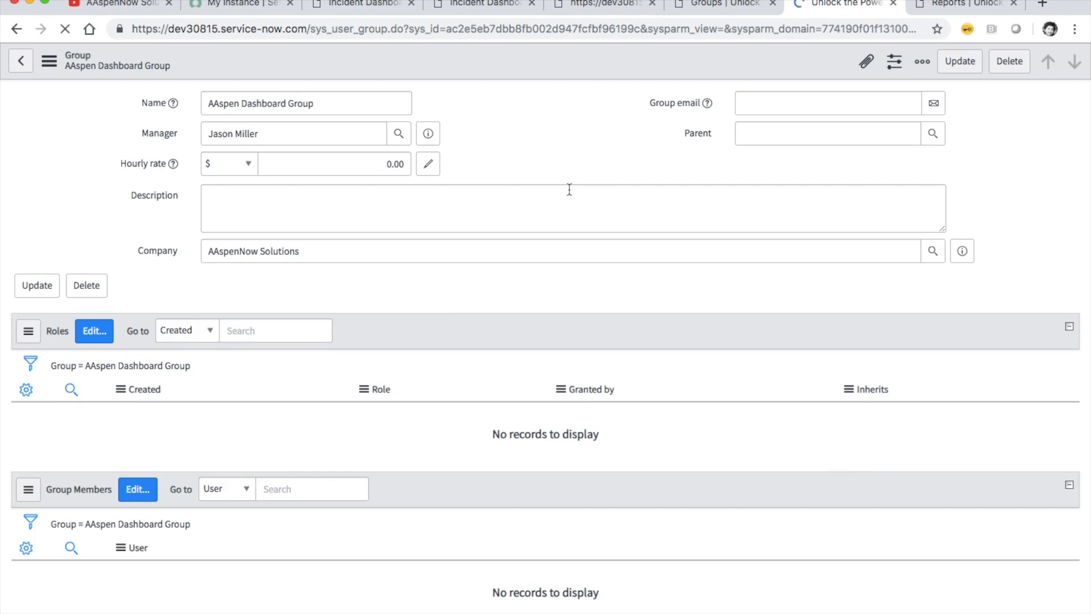
# Preview the group's company and open the full AAspenNow Solutions company record.
pyautogui.click(960, 251)
pyautogui.click(960, 252)
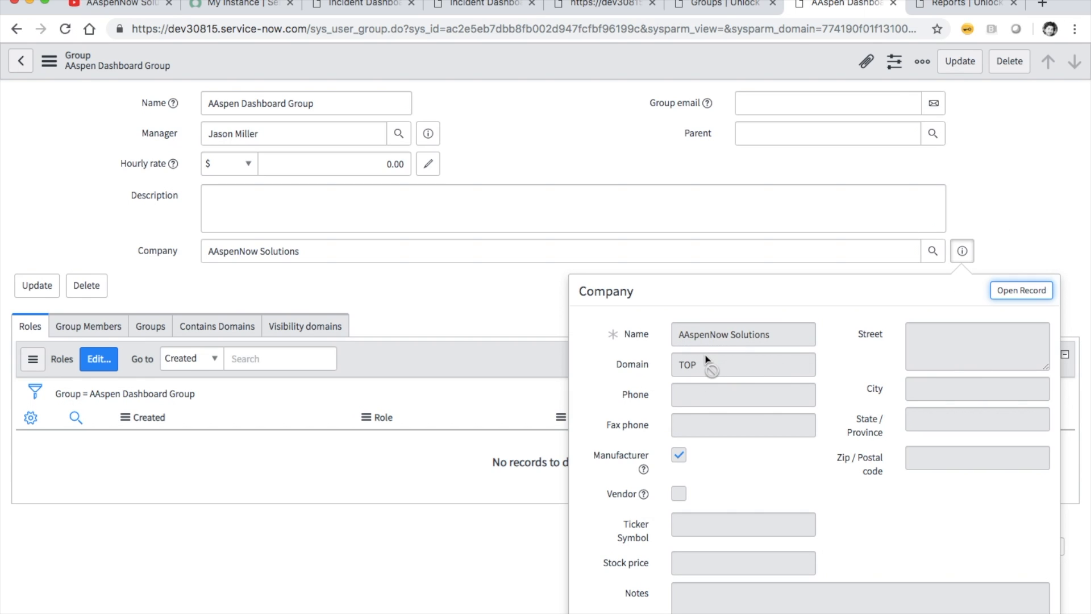
pyautogui.click(1022, 291)
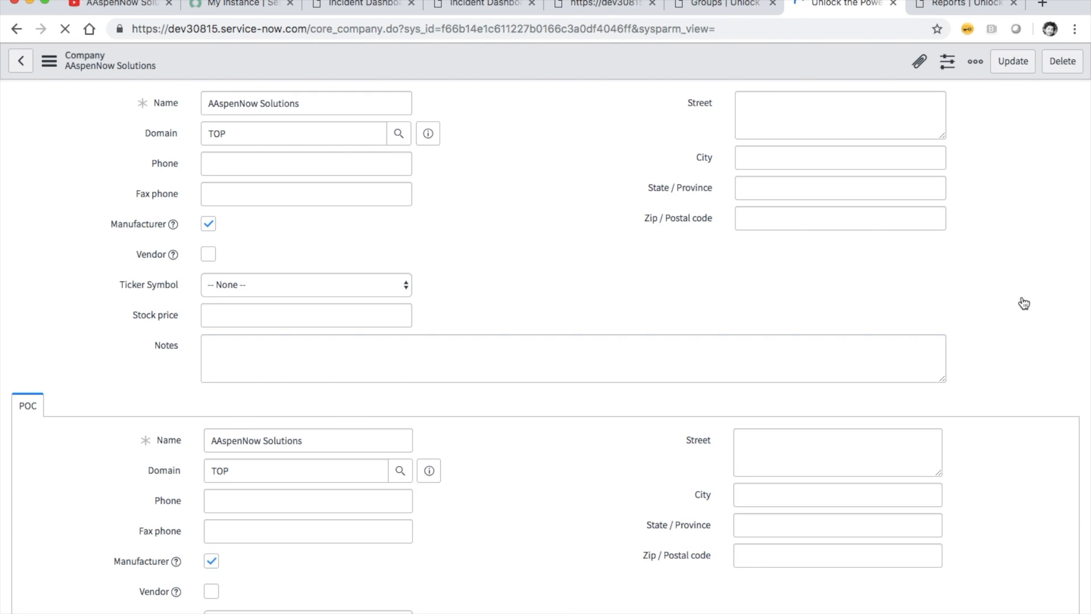
# Clear the existing Domain value on the AAspenNow Solutions company record.
pyautogui.click(250, 142)
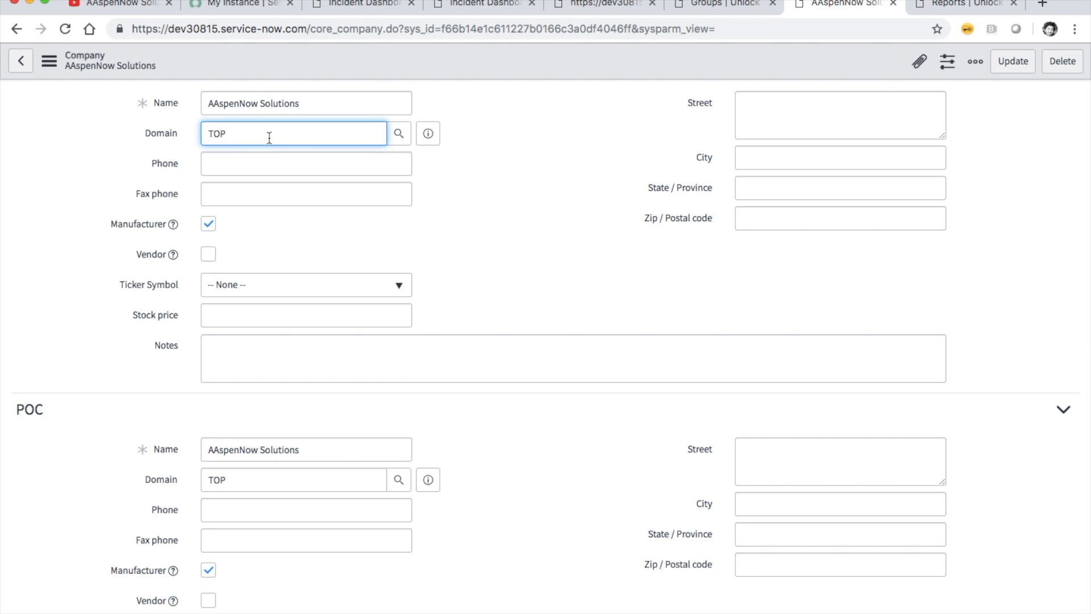
pyautogui.moveTo(270, 138); pyautogui.dragTo(67, 140)
pyautogui.press('Right')
pyautogui.write('/T')
pyautogui.press('BackSpace')
pyautogui.press('BackSpace')
pyautogui.press('BackSpace')
pyautogui.press('BackSpace')
# Choose The Real Mayor of Casa Tua as the company's domain from the domain lookup and save the record.
pyautogui.click(399, 133)
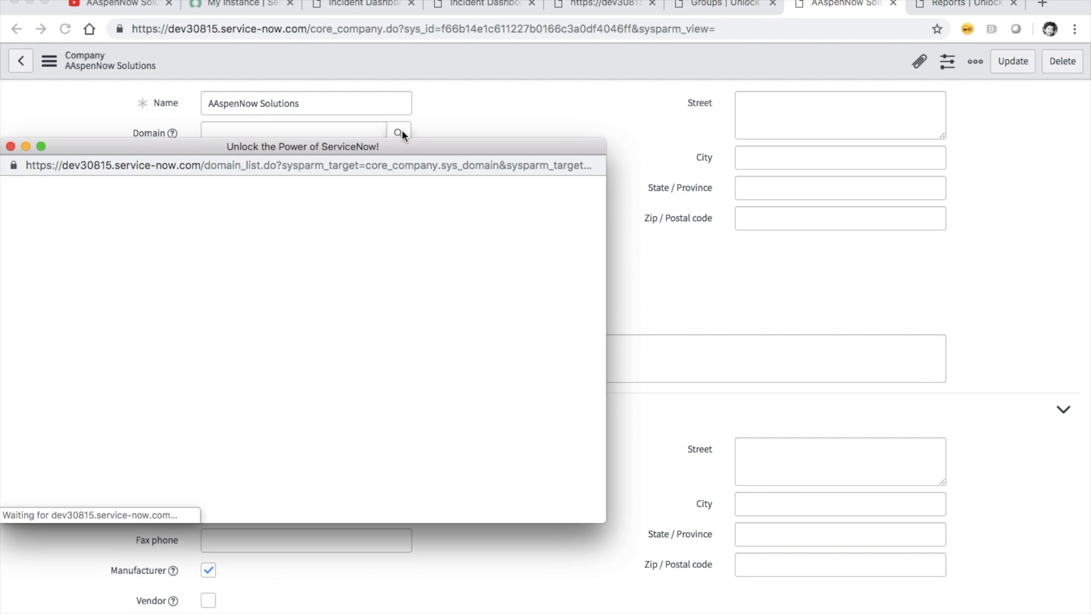
pyautogui.scroll(-5, 132, 385)
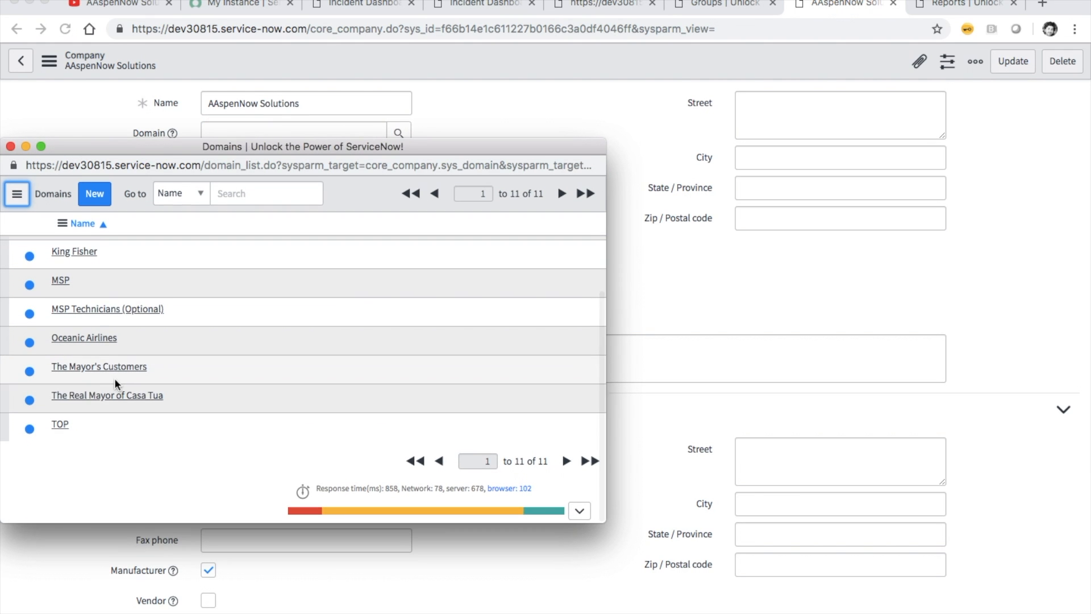
pyautogui.scroll(1, 115, 417)
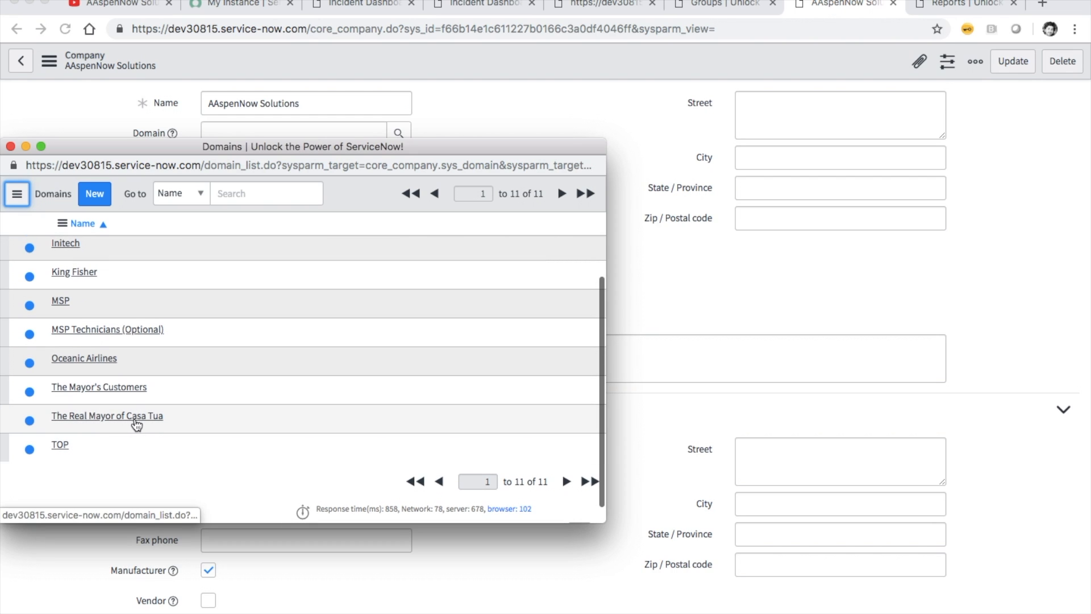
pyautogui.scroll(3, 122, 417)
pyautogui.scroll(-5, 123, 417)
pyautogui.click(113, 393)
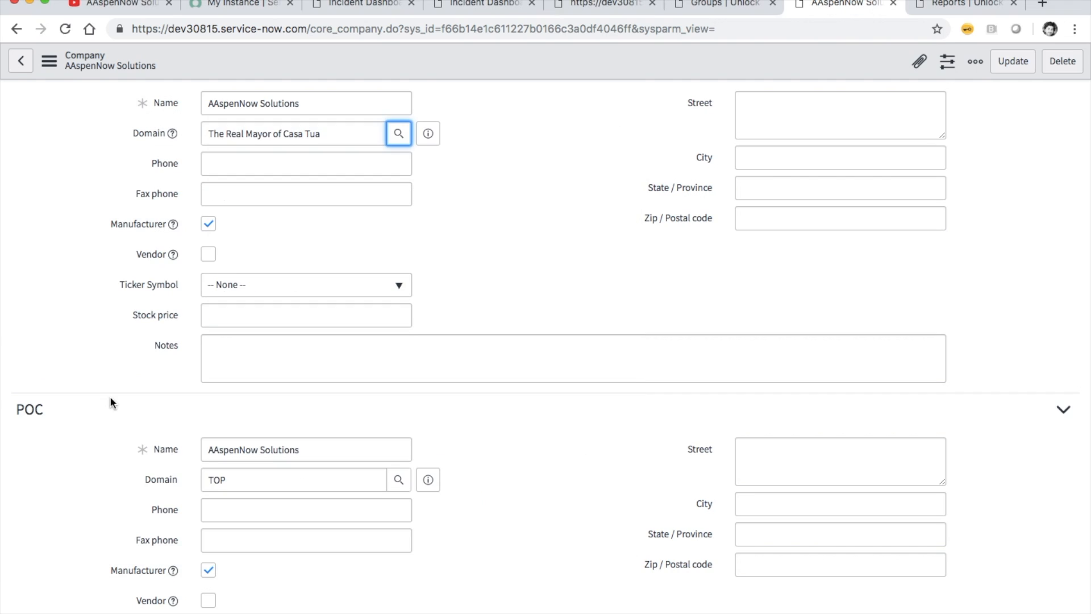
pyautogui.click(49, 61)
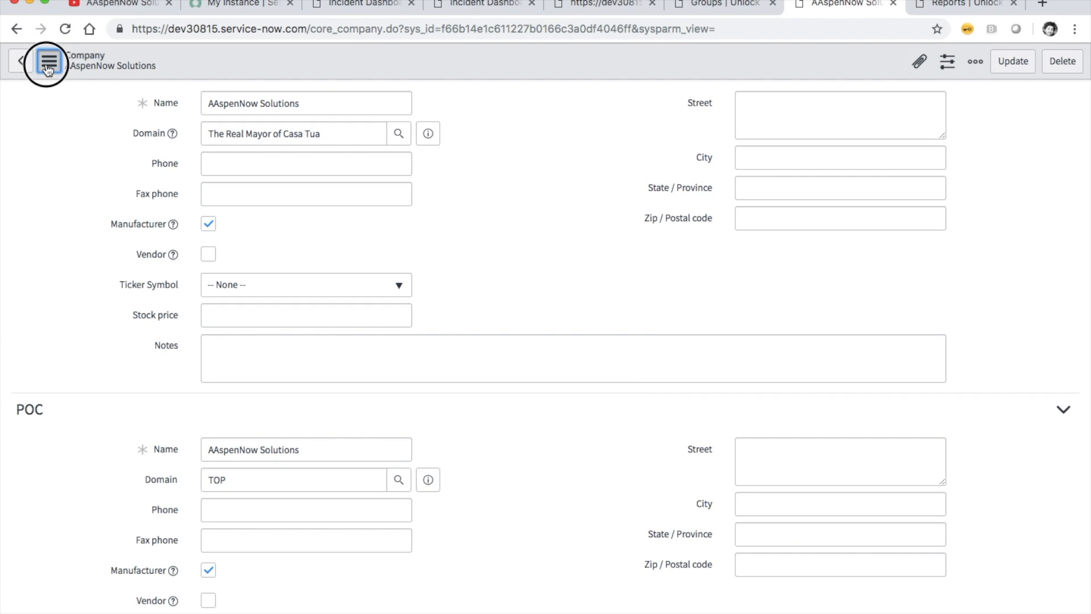
pyautogui.click(86, 74)
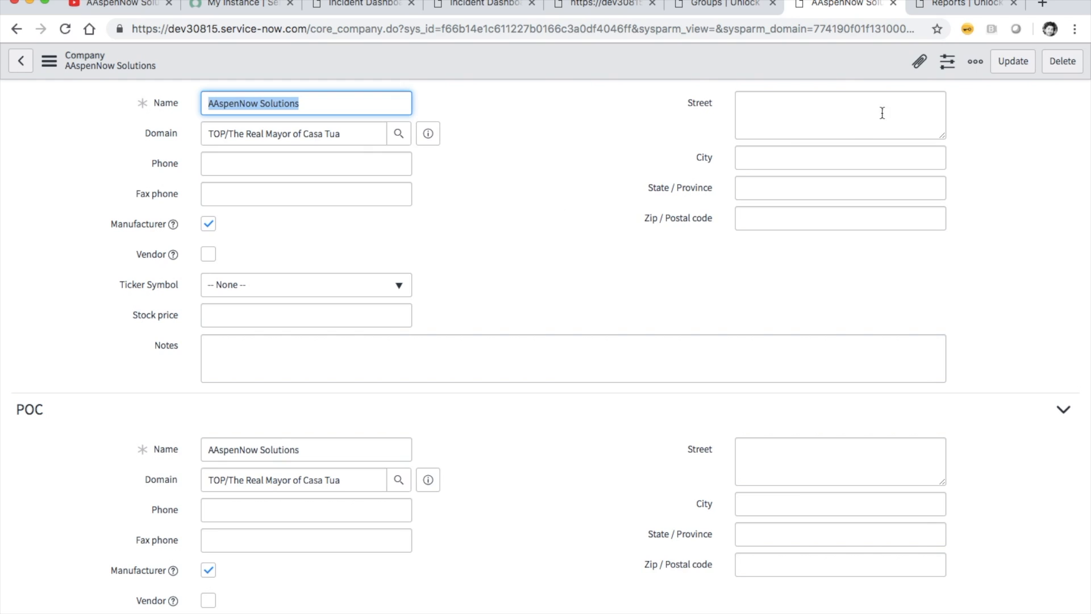
# Return to the filtered Groups list and refresh it to check the group's company and domain.
pyautogui.click(717, 6)
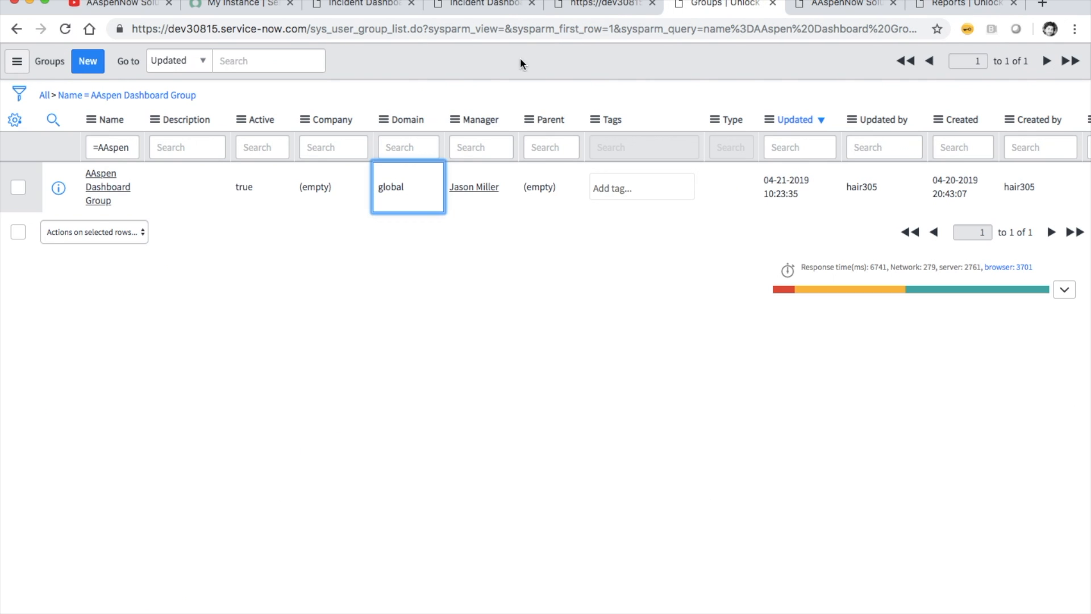
pyautogui.rightClick(493, 61)
pyautogui.click(503, 145)
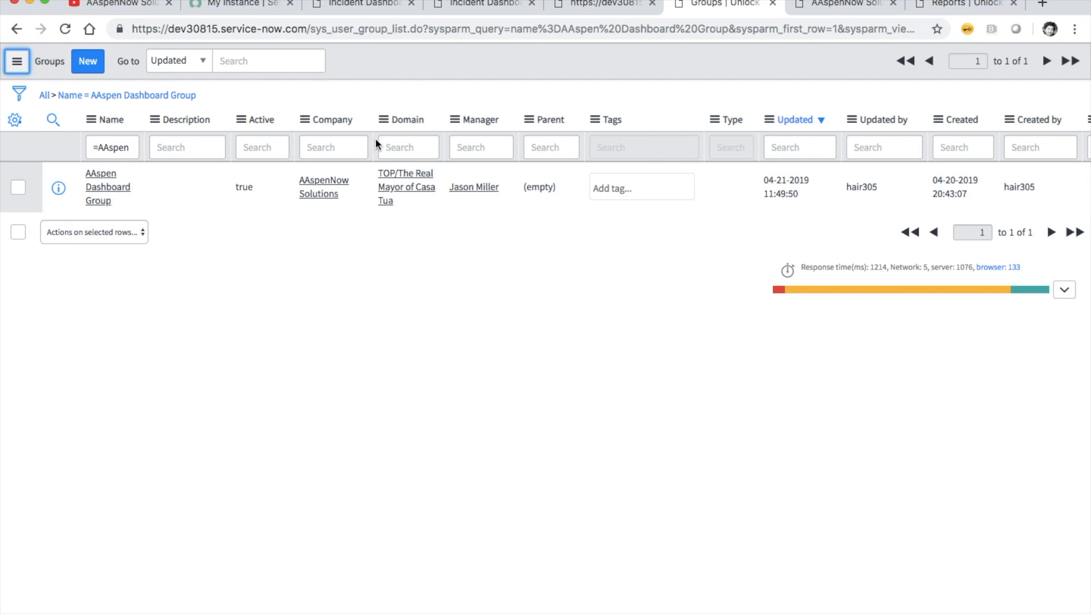
# Open the AAspen Dashboard Group record from the Groups list in a new browser tab and view it.
pyautogui.click(958, 9)
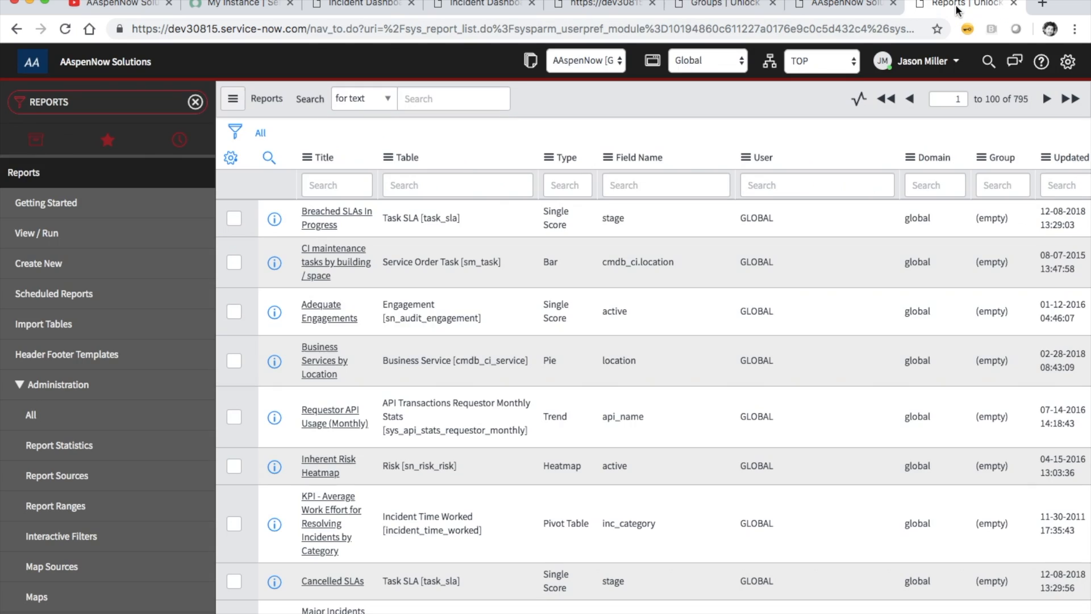
pyautogui.click(846, 6)
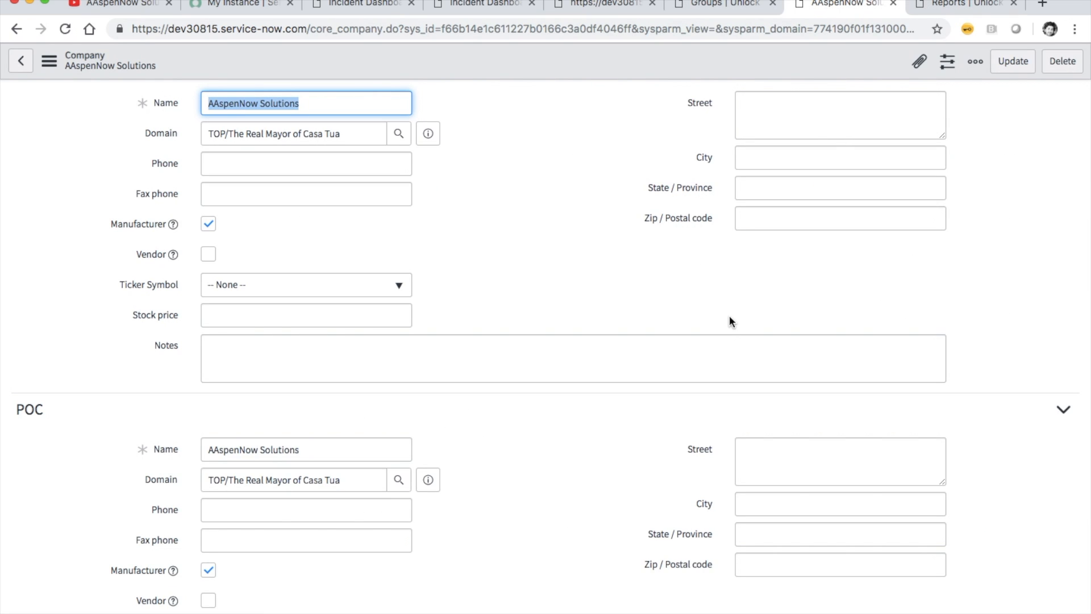
pyautogui.click(726, 5)
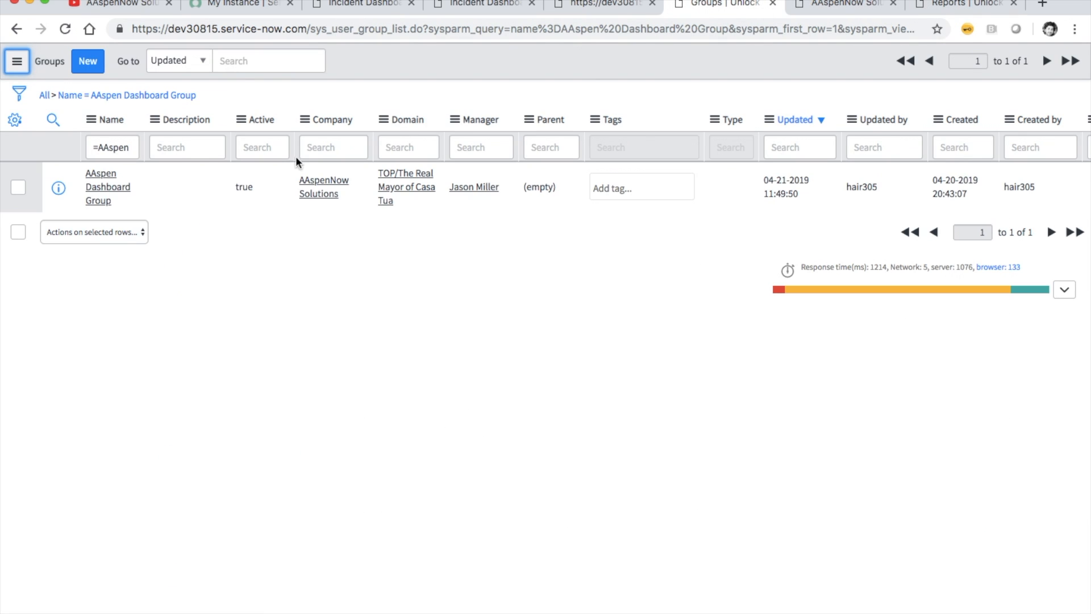
pyautogui.keyDown('super'); pyautogui.click(107, 188); pyautogui.keyUp('super')
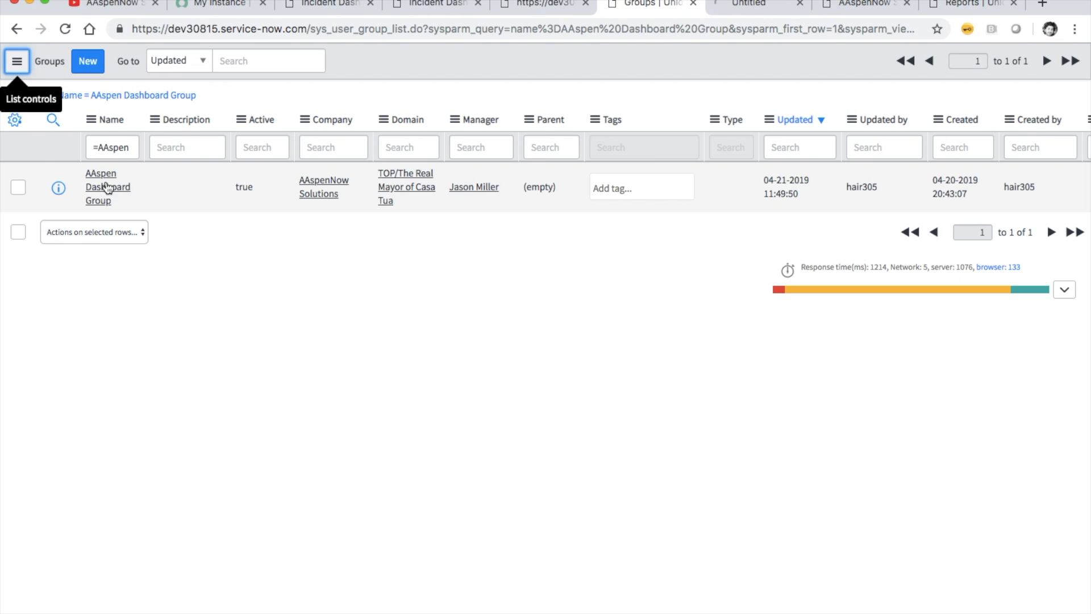
pyautogui.click(740, 8)
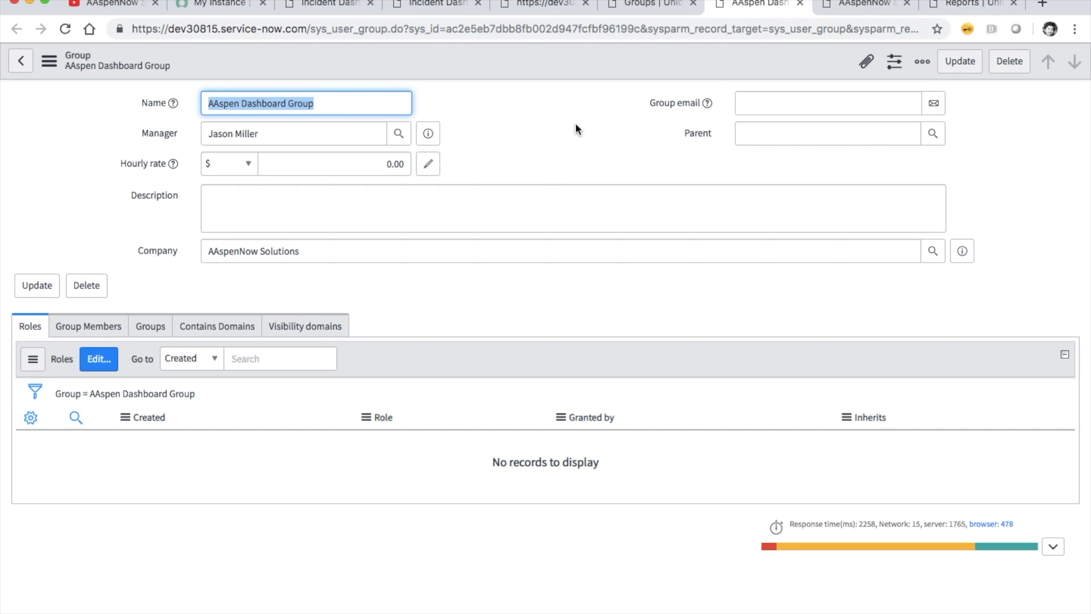
# Go past the Incident Dashboard homepages to the Dashboards overview and open the SLA Dashboard that has the bar chart thumbnail.
pyautogui.click(312, 8)
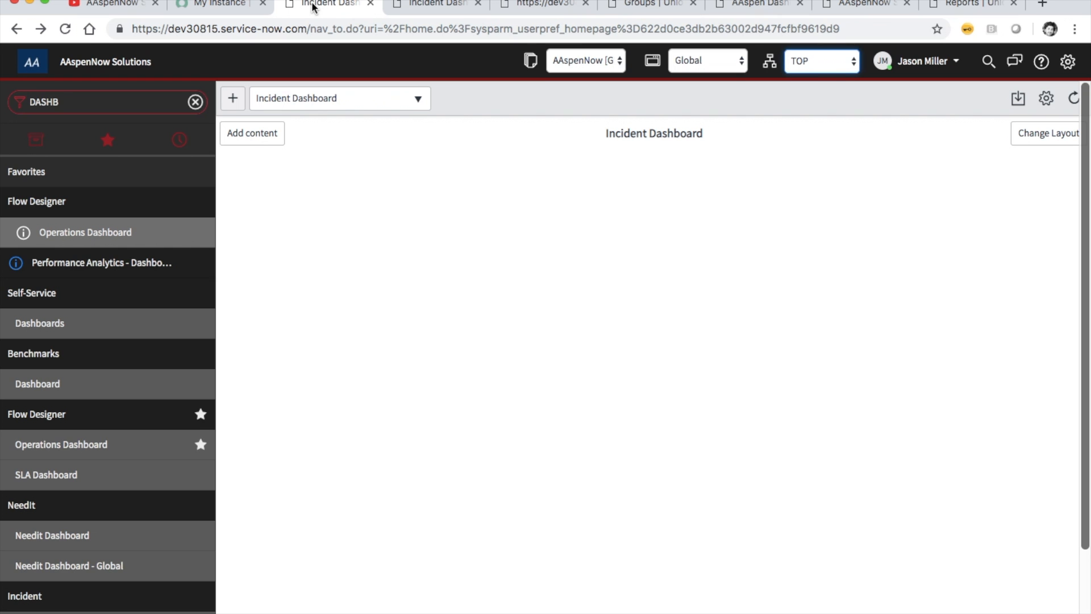
pyautogui.click(434, 6)
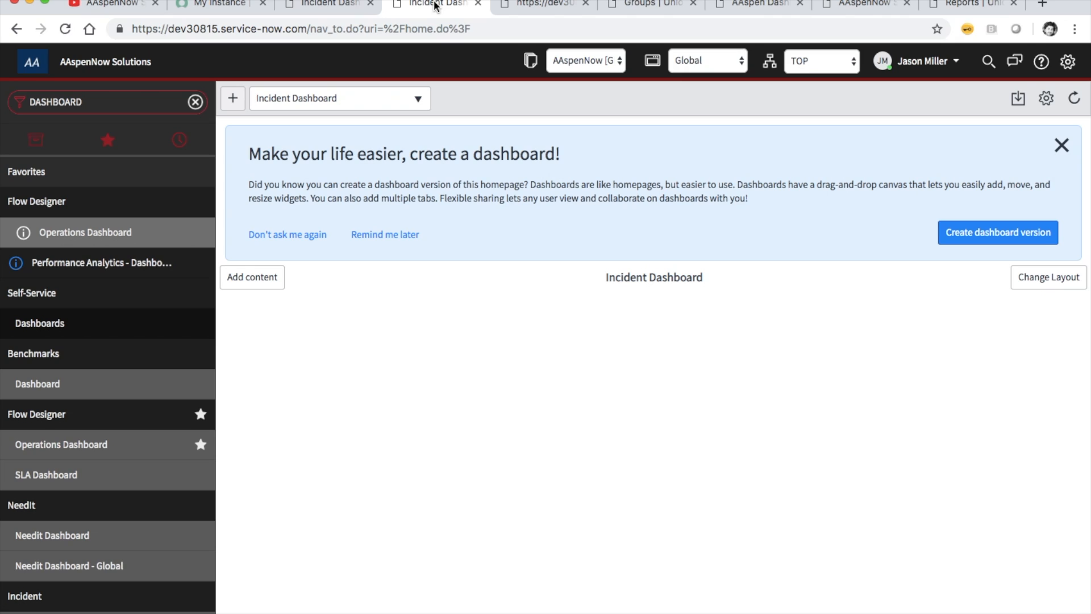
pyautogui.click(512, 5)
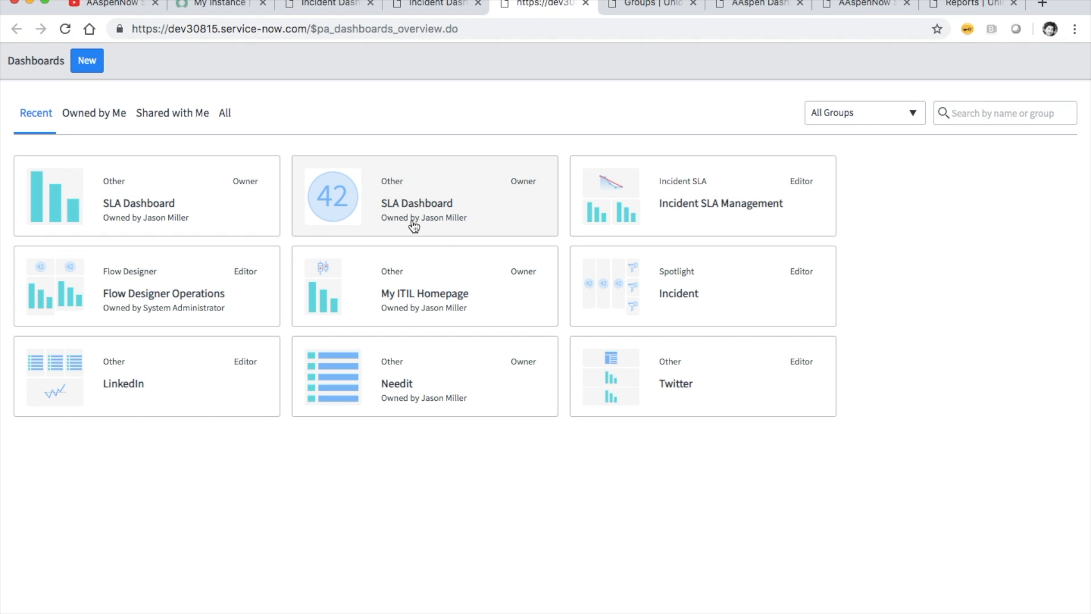
pyautogui.click(126, 203)
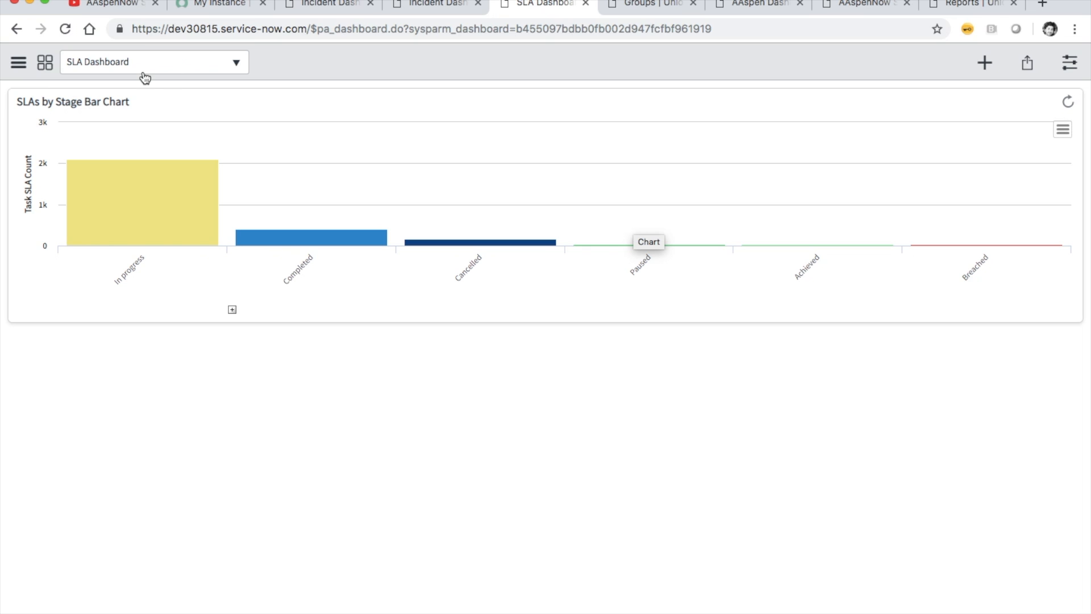
# Examine the SLA Dashboard's menu options and the list of selectable dashboards, comparing them with the Incident Dashboard homepage.
pyautogui.click(18, 67)
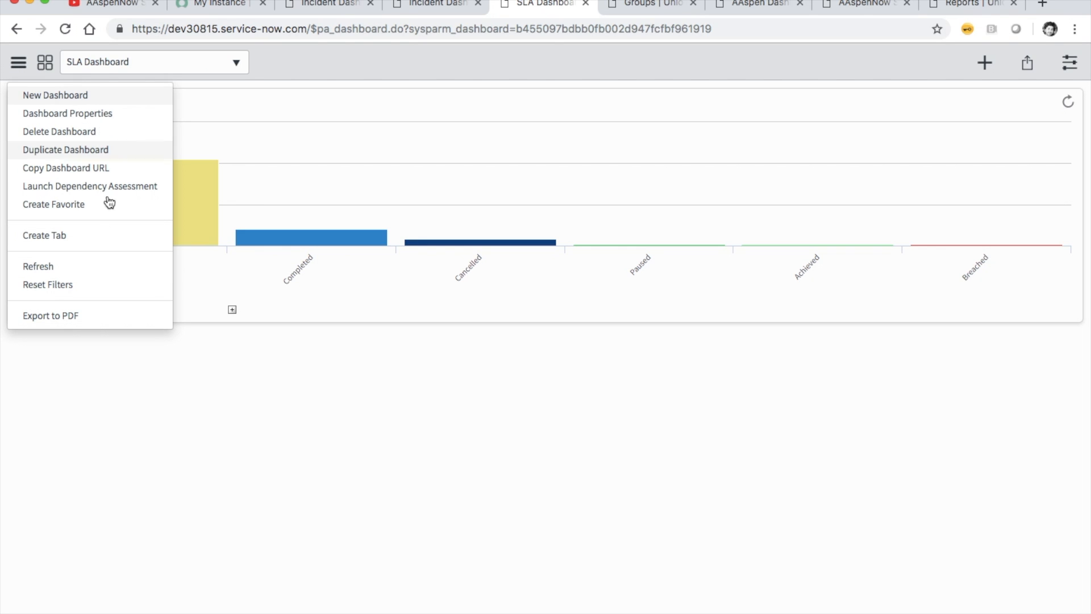
pyautogui.click(434, 81)
pyautogui.click(332, 7)
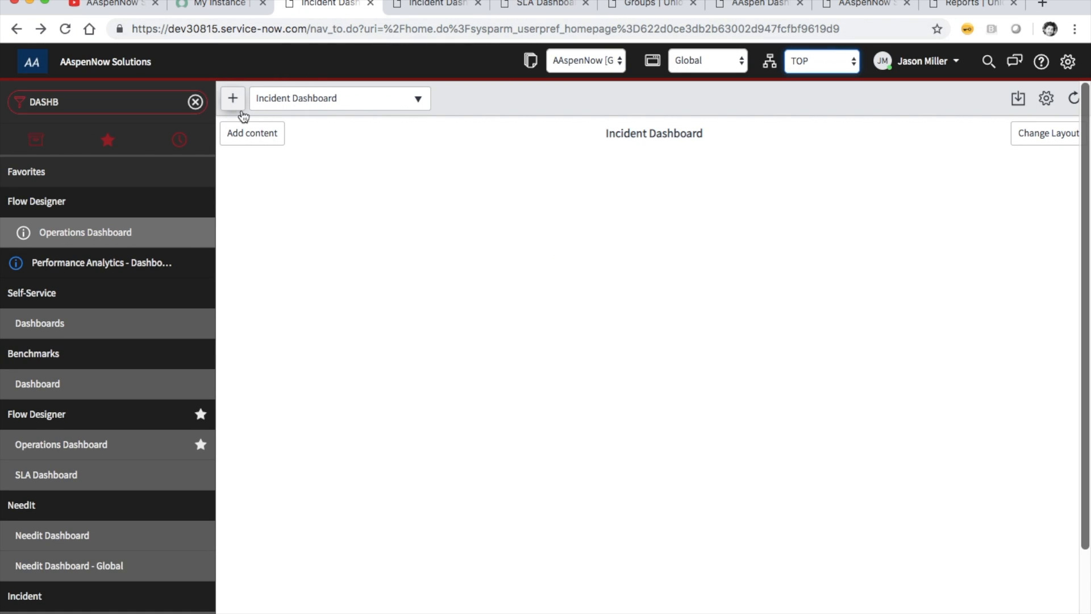
pyautogui.click(541, 4)
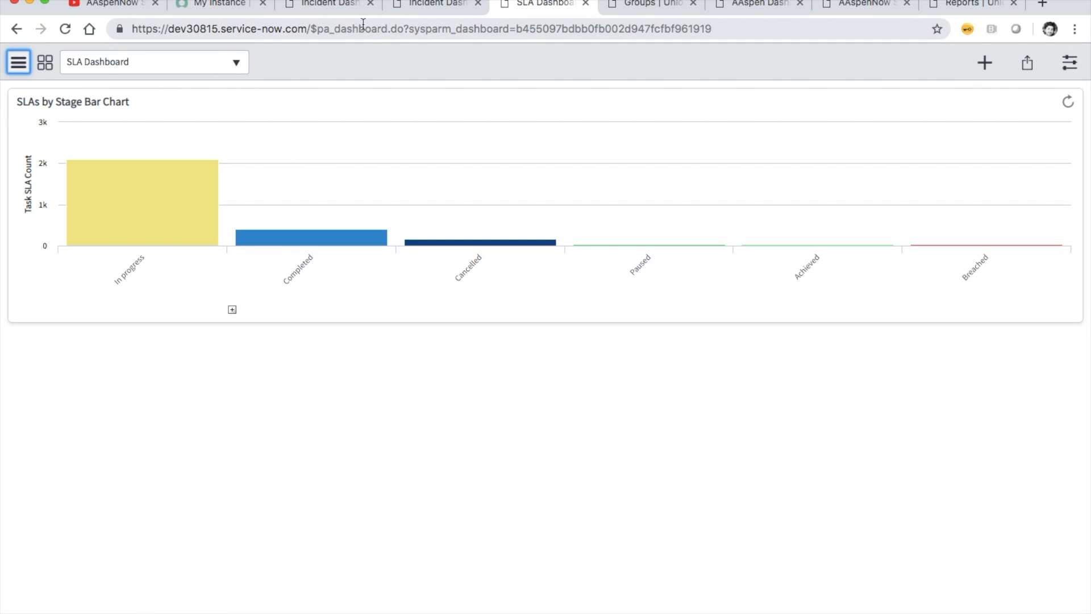
pyautogui.click(236, 71)
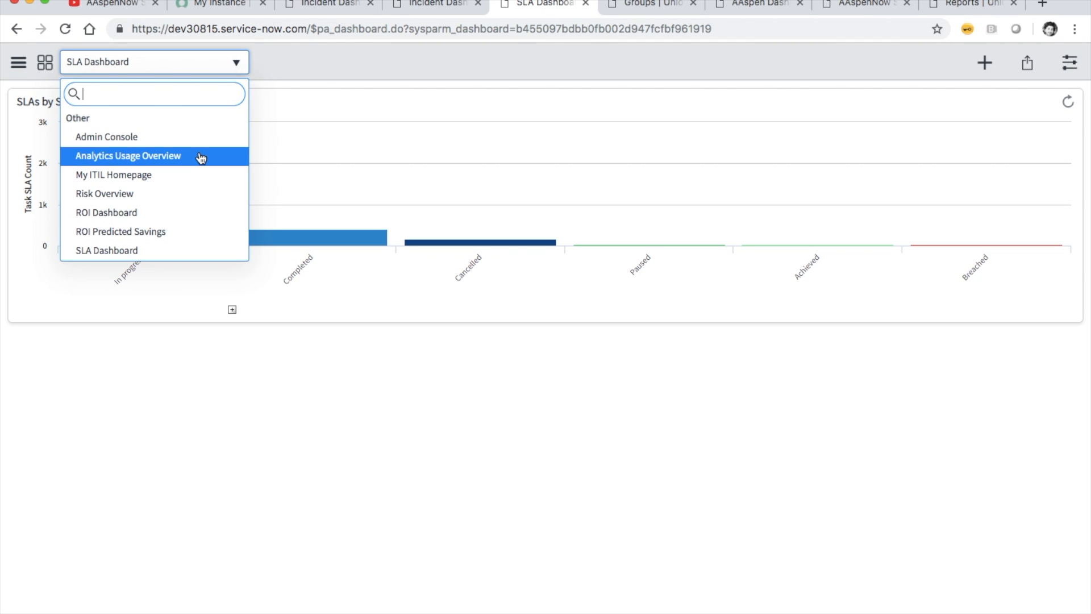
pyautogui.click(319, 71)
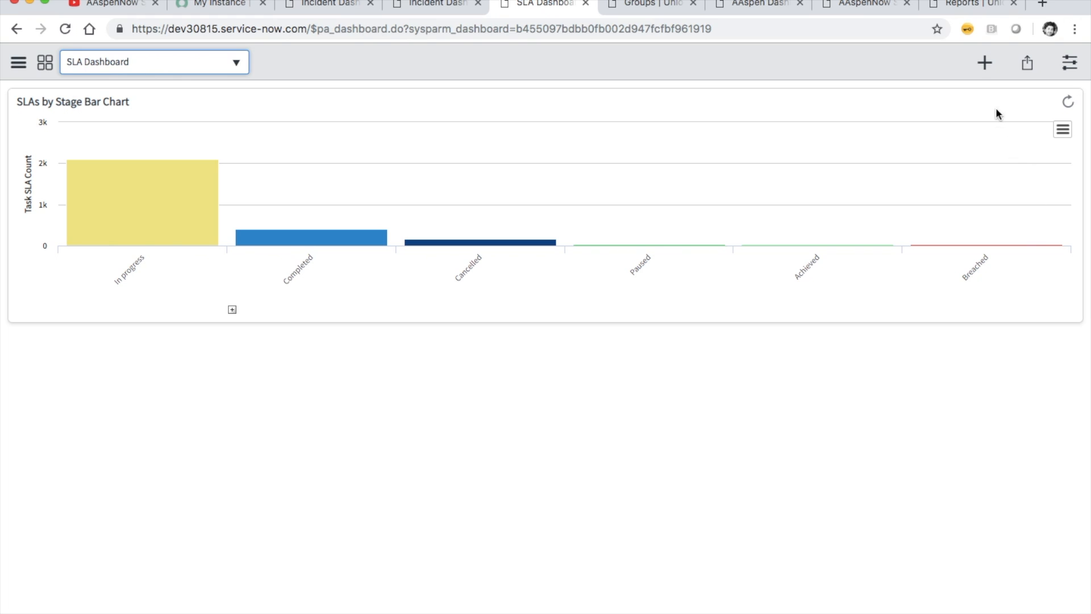
# Edit the SLAs by Stage Bar Chart widget with a centered title, following the interactive filter and showing when following it.
pyautogui.click(986, 64)
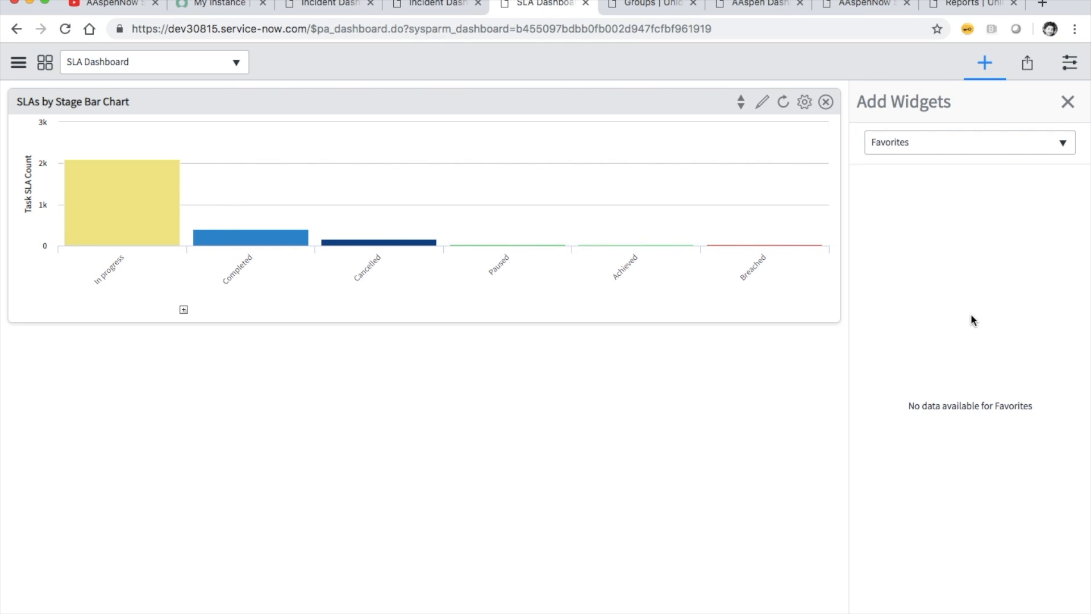
pyautogui.click(985, 63)
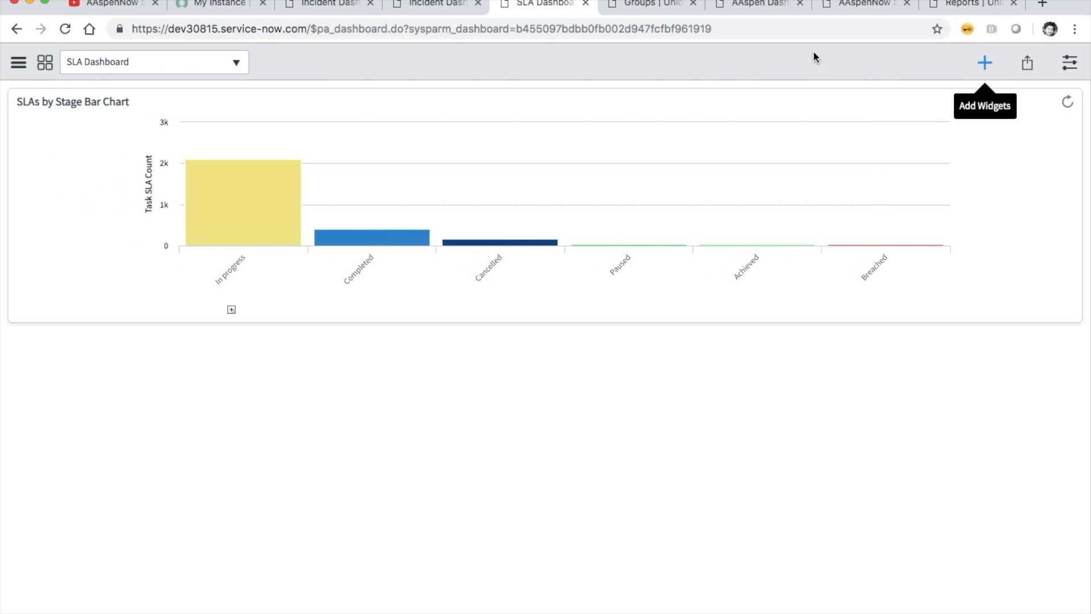
pyautogui.click(981, 66)
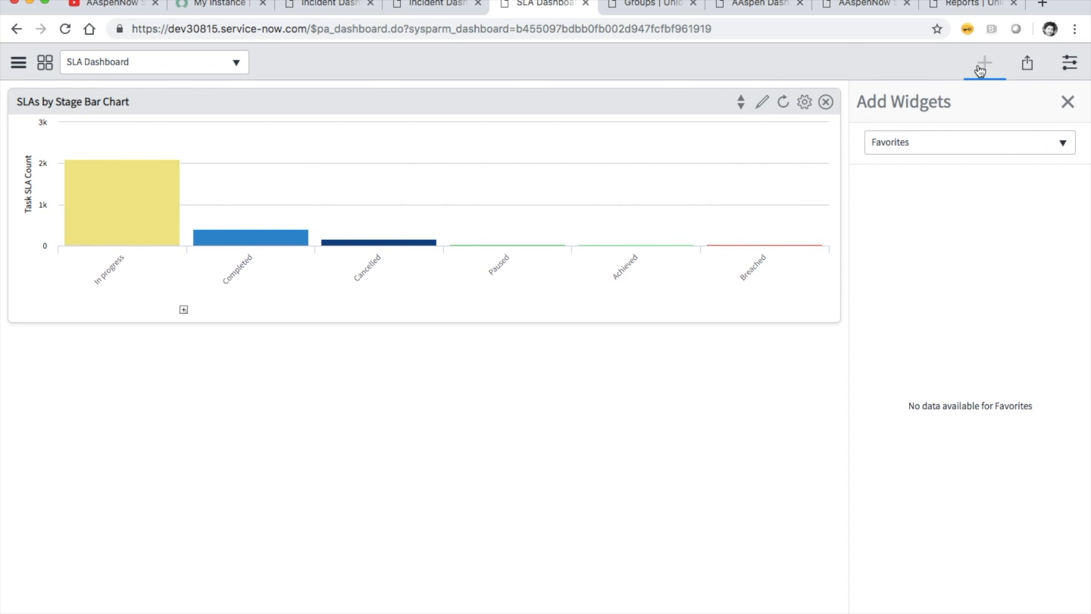
pyautogui.click(804, 102)
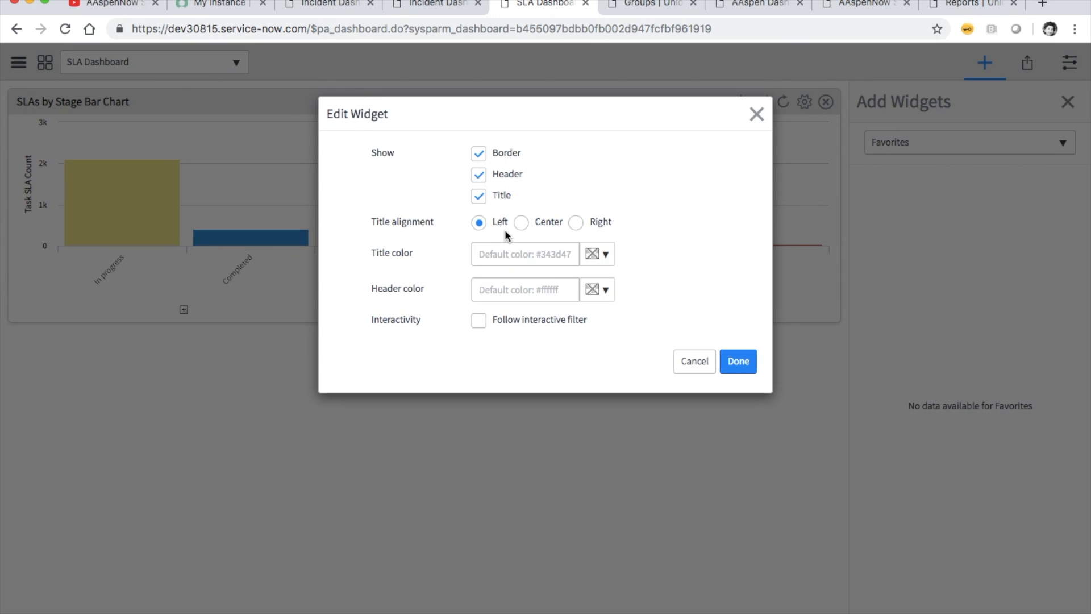
pyautogui.click(521, 224)
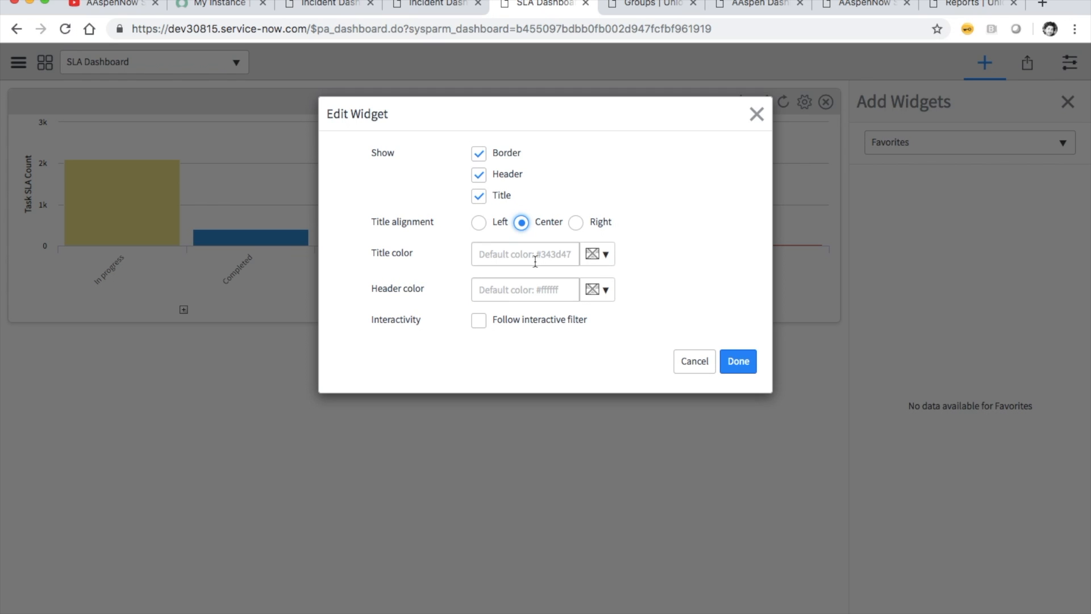
pyautogui.click(482, 317)
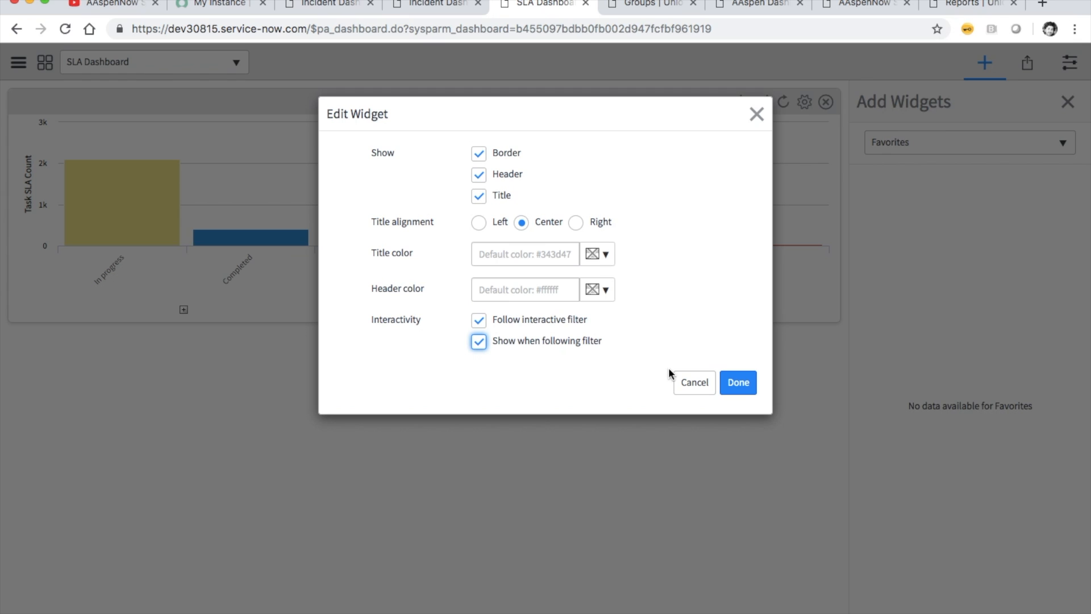
pyautogui.click(739, 383)
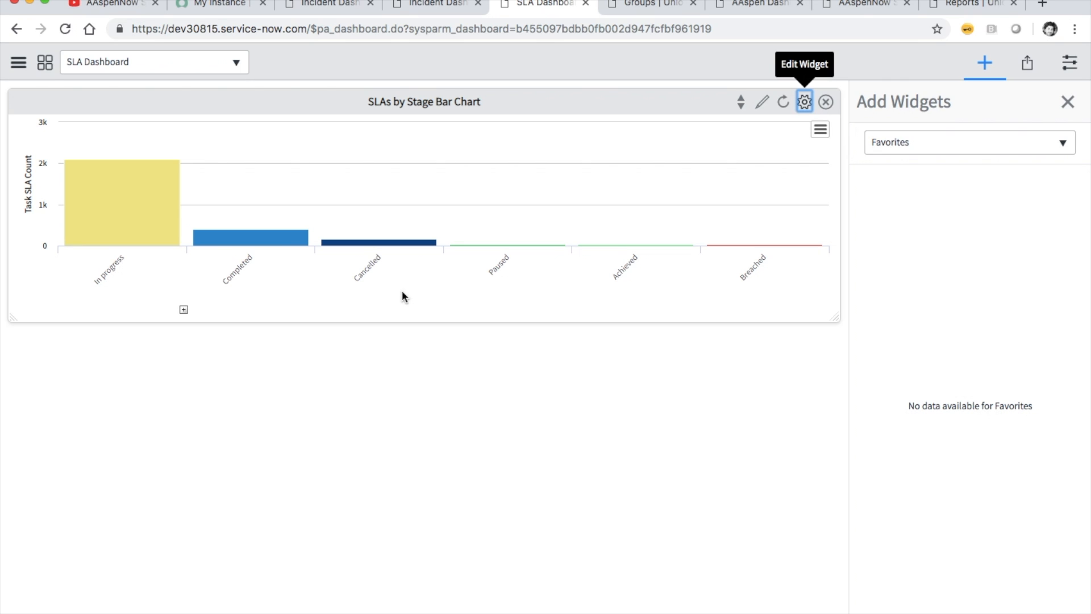
# View the widget categories that can be added to the SLA Dashboard.
pyautogui.moveTo(112, 205)
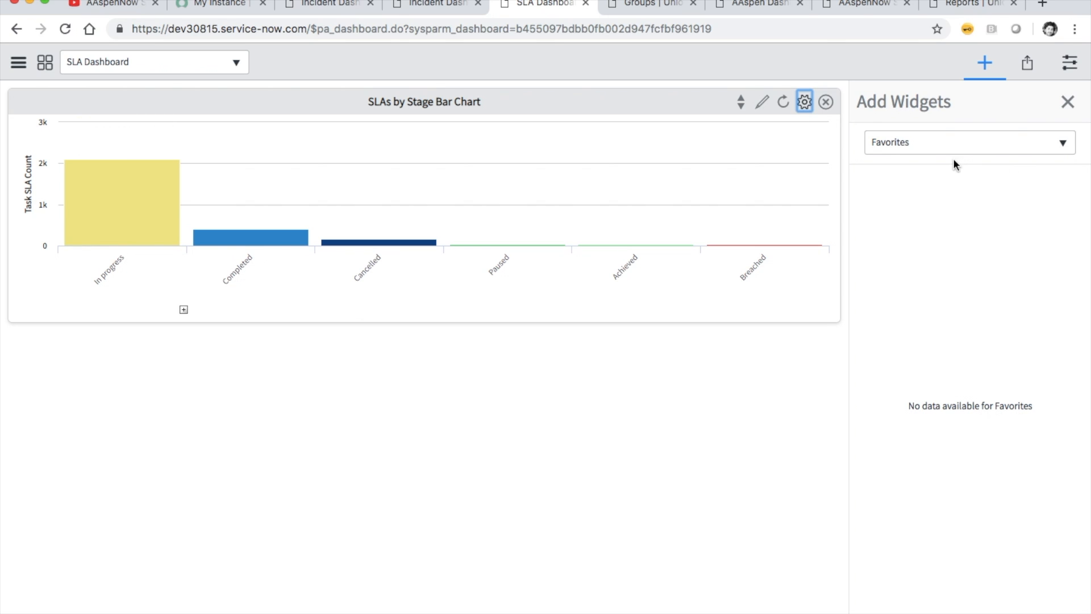
pyautogui.click(927, 142)
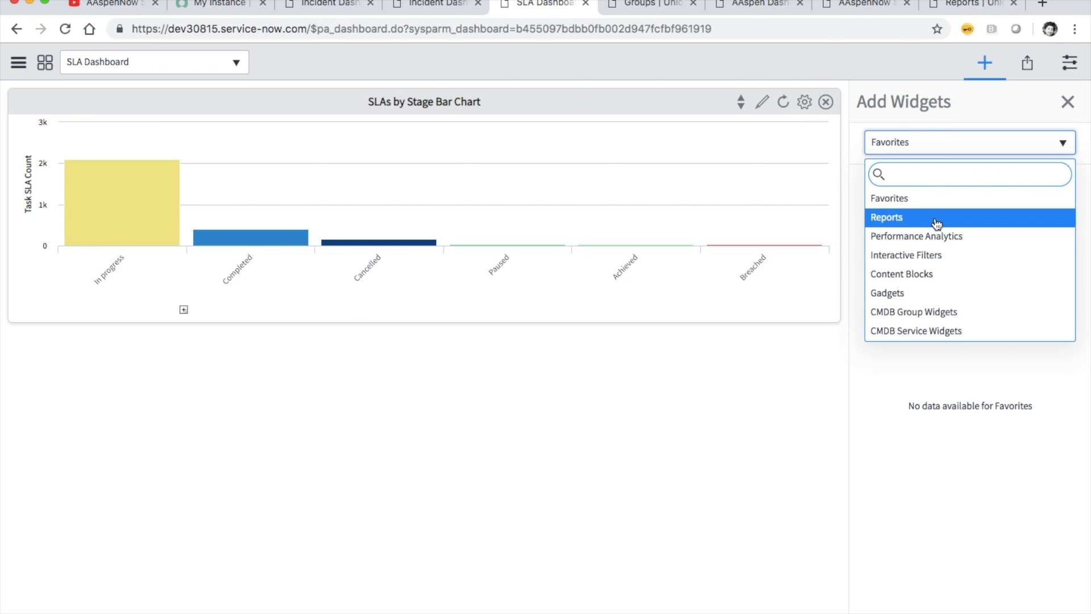
pyautogui.click(916, 71)
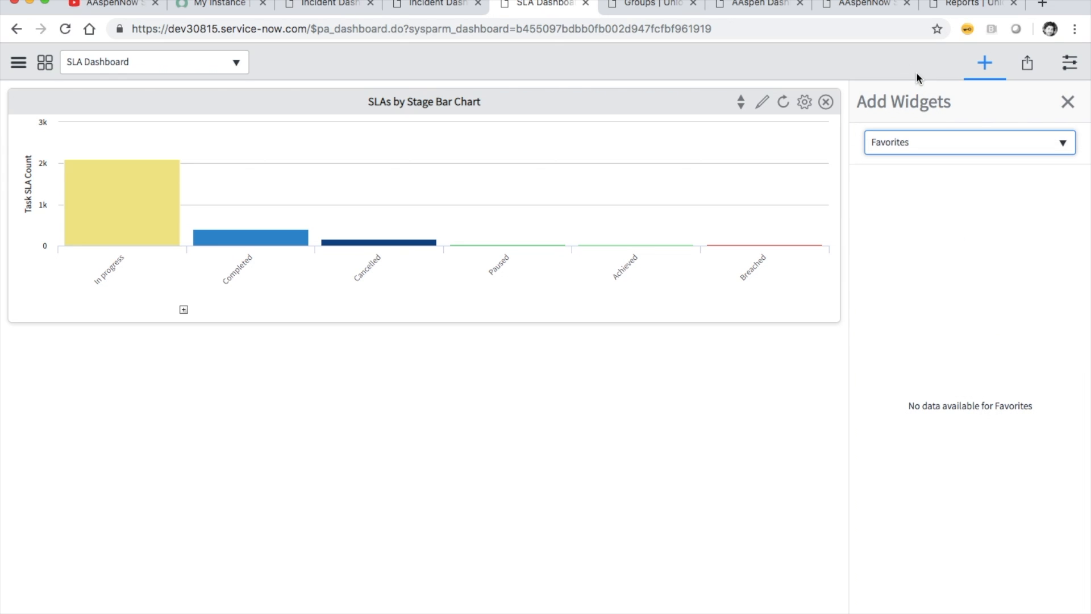
# Prepare a share of the dashboard to AAspen Dashboard Group with Can view access and no email invitation.
pyautogui.click(1030, 71)
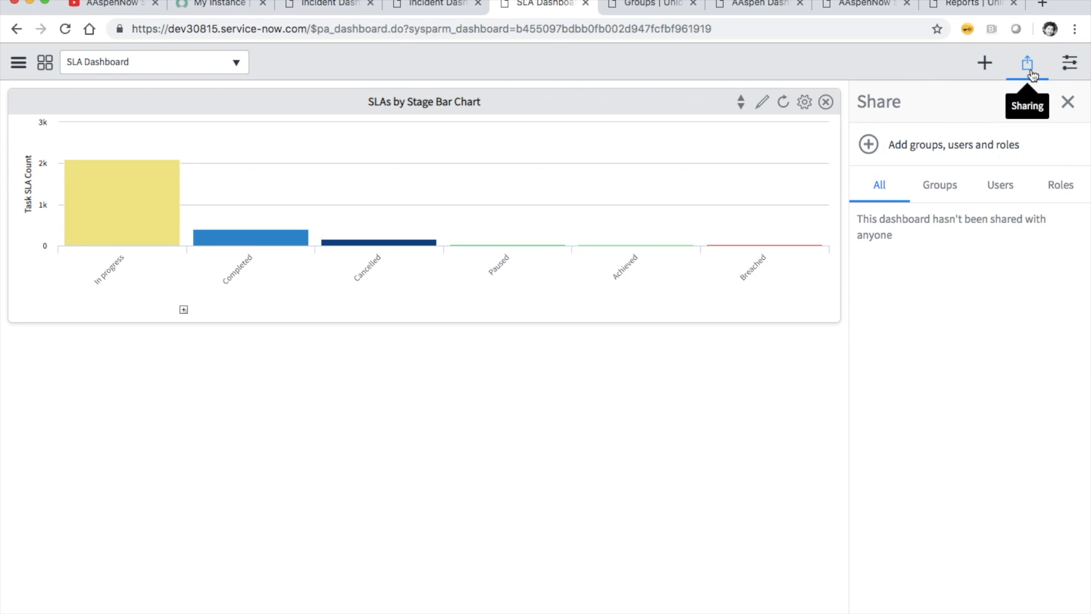
pyautogui.click(956, 193)
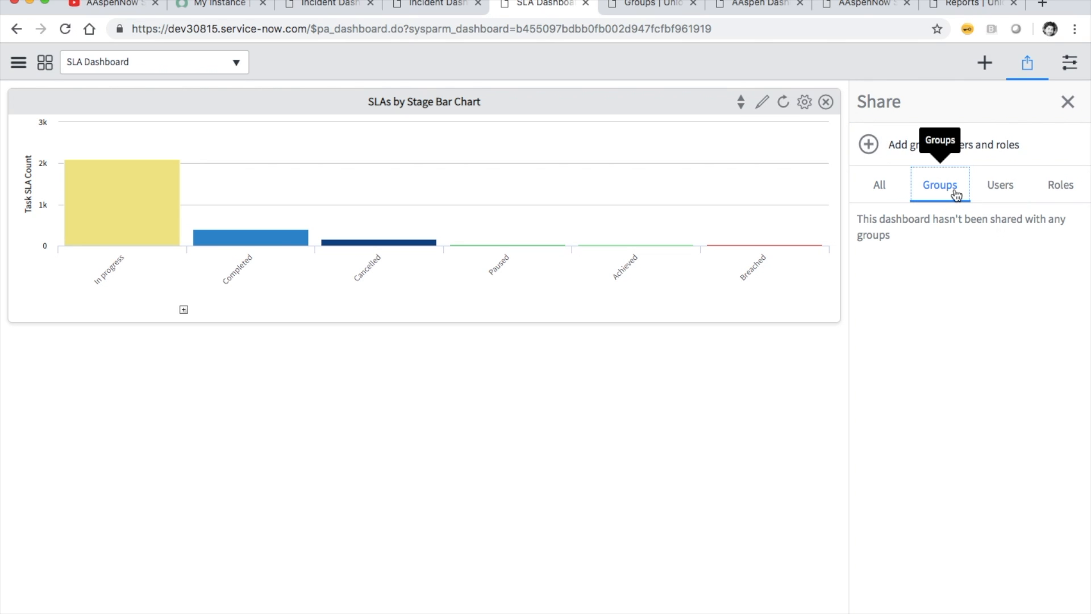
pyautogui.click(915, 148)
pyautogui.write('AASPen Now')
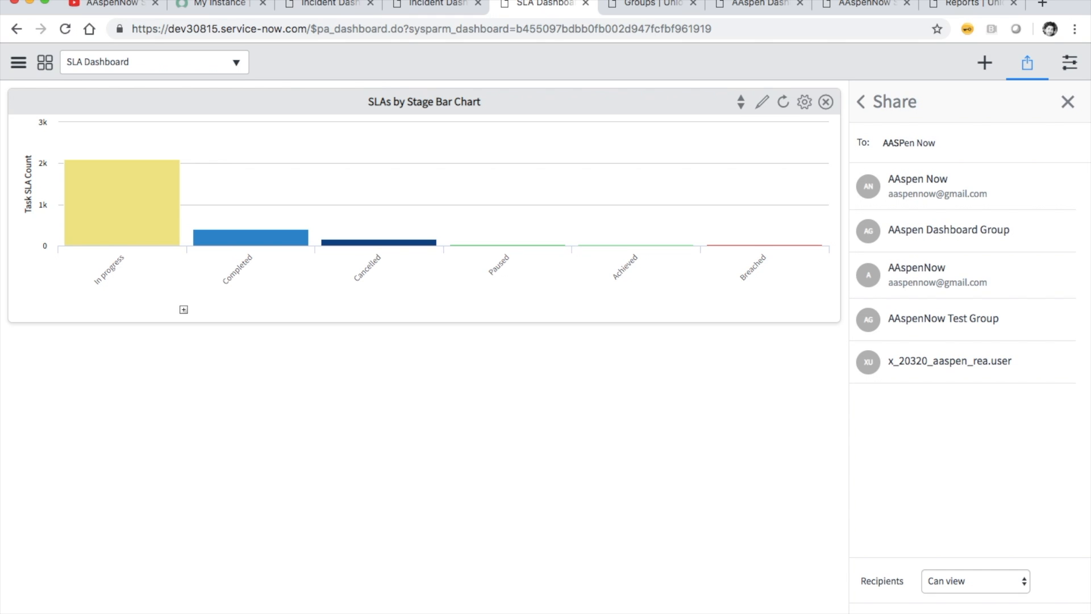
pyautogui.click(917, 238)
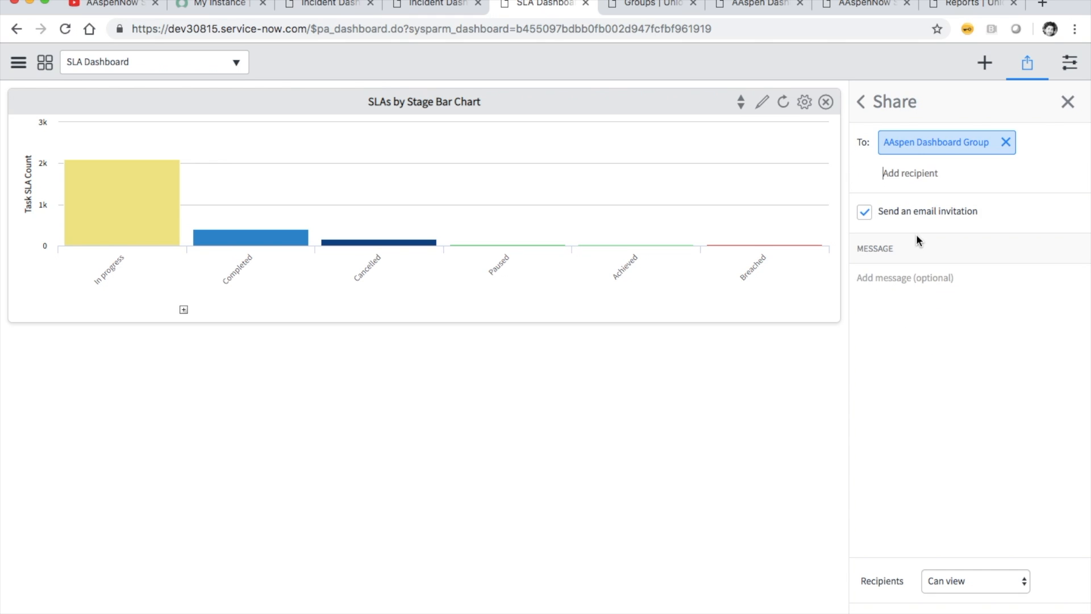
pyautogui.click(862, 214)
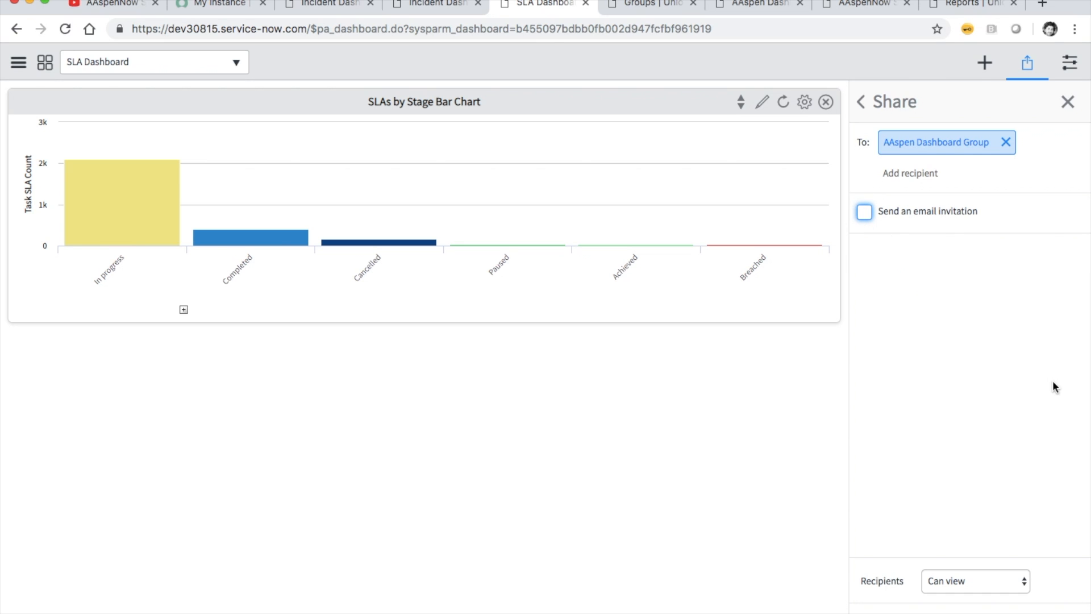
pyautogui.click(1022, 585)
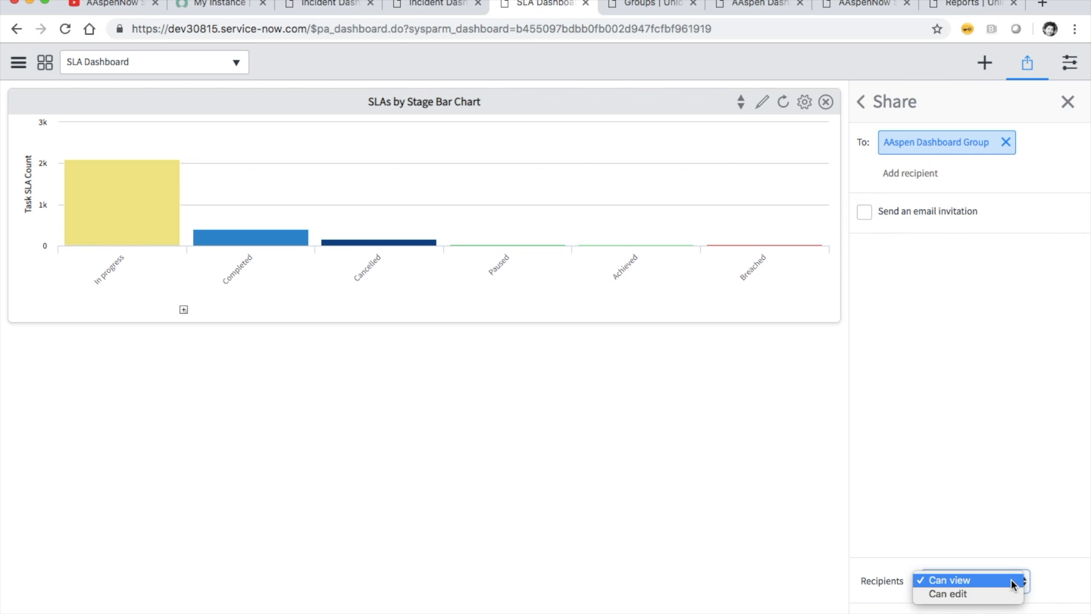
pyautogui.click(896, 585)
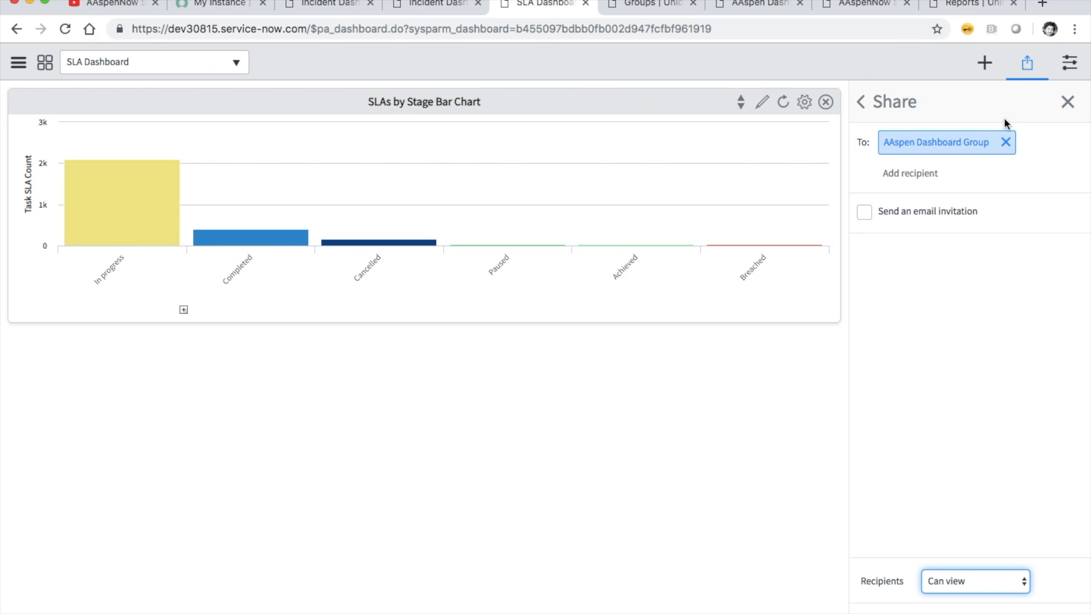
# Set the dashboard background color to black, #000000, and dismiss the notification.
pyautogui.click(1067, 72)
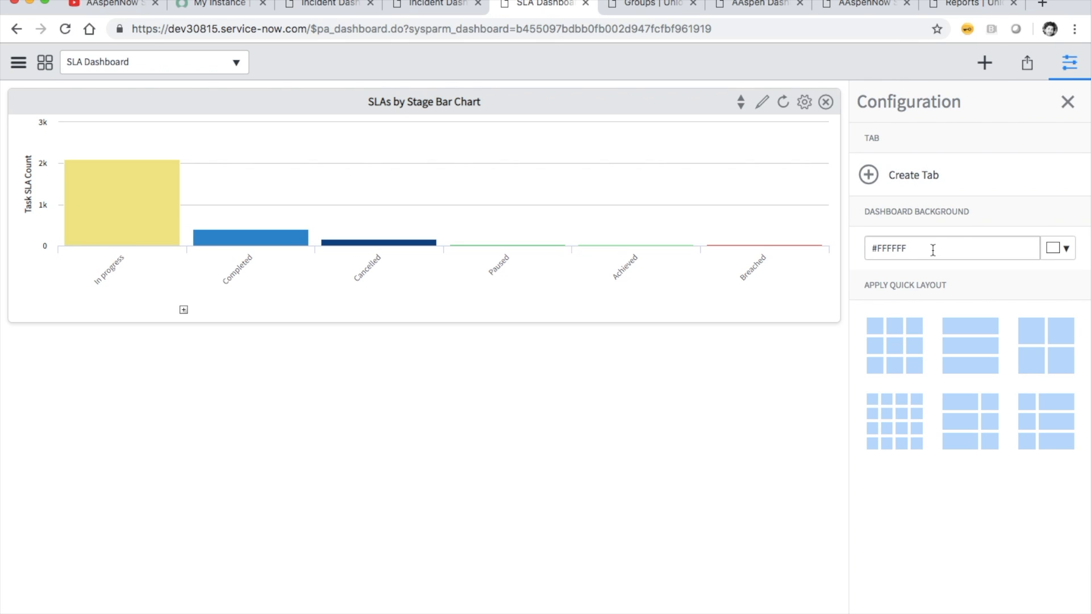
pyautogui.moveTo(878, 249); pyautogui.dragTo(1023, 248)
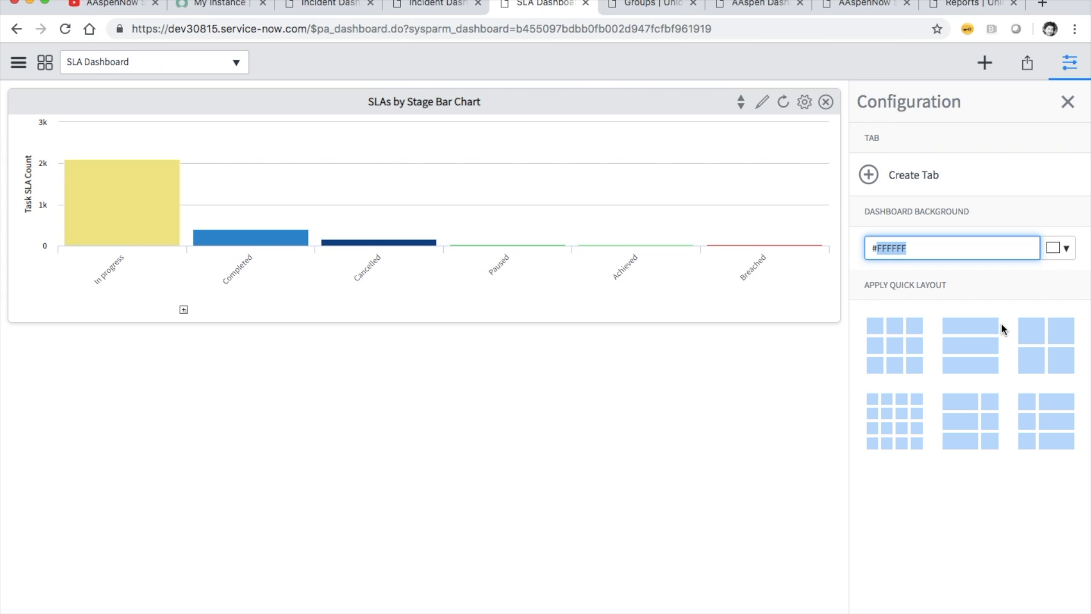
pyautogui.press('BackSpace')
pyautogui.click(1001, 578)
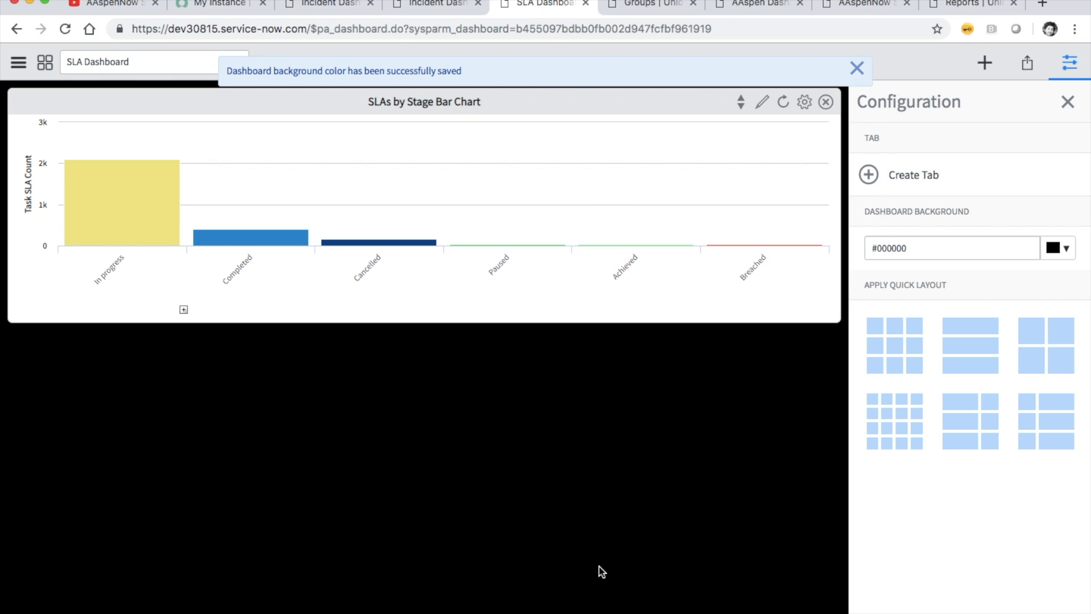
pyautogui.click(857, 68)
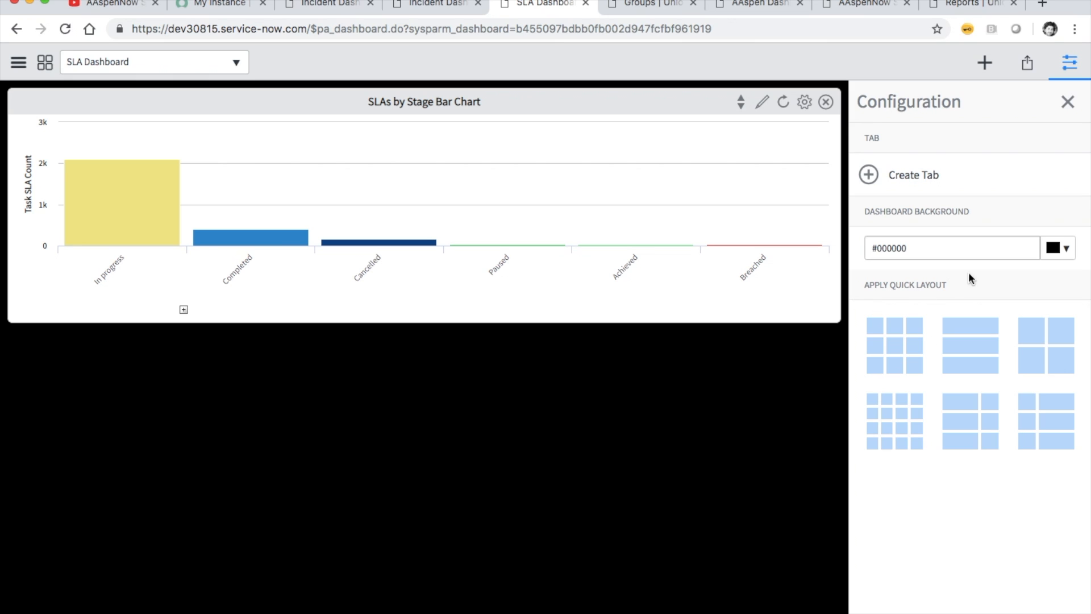
# List the Reports widgets that can be added to the dashboard and look through the SLA reports.
pyautogui.click(985, 66)
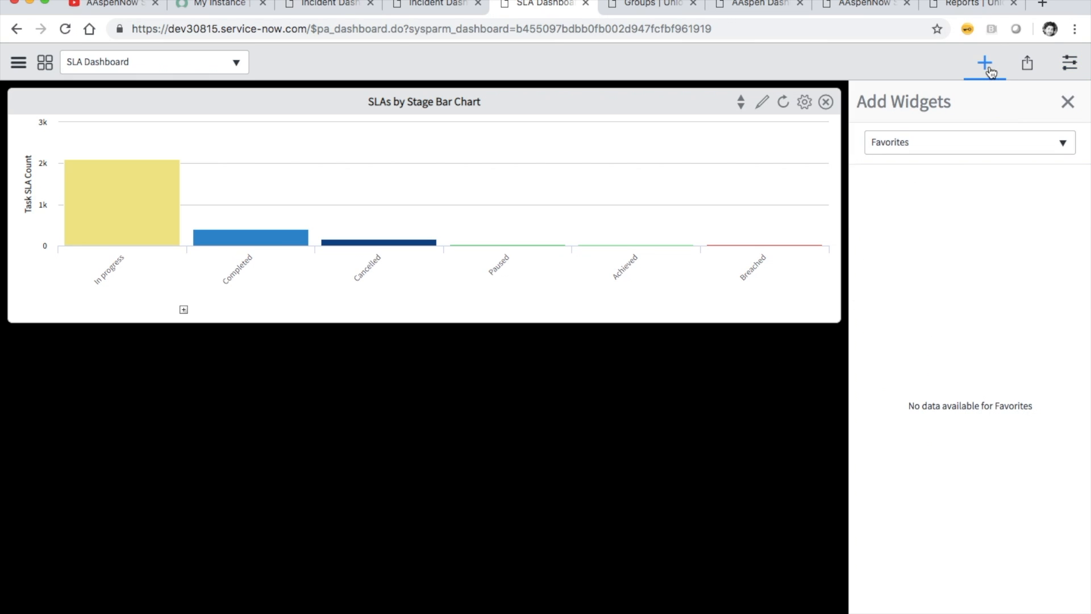
pyautogui.moveTo(94, 205)
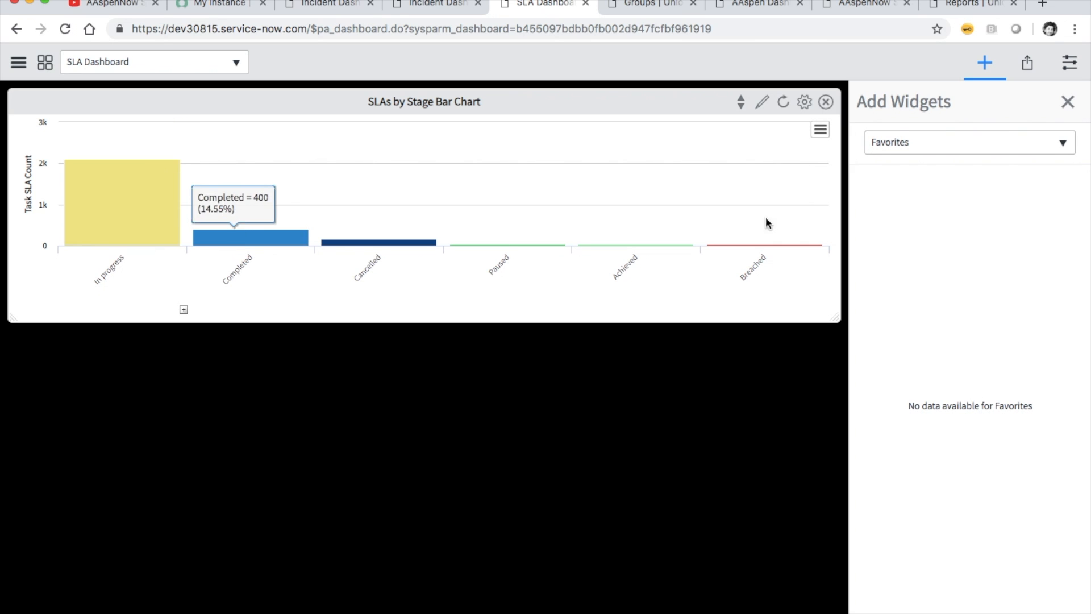
pyautogui.click(920, 142)
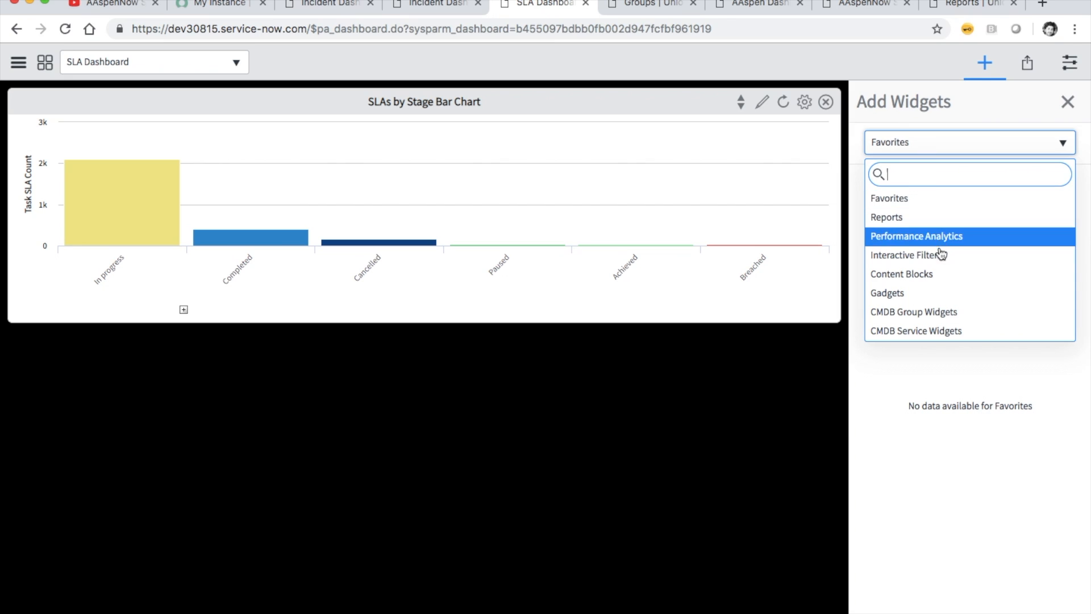
pyautogui.click(927, 218)
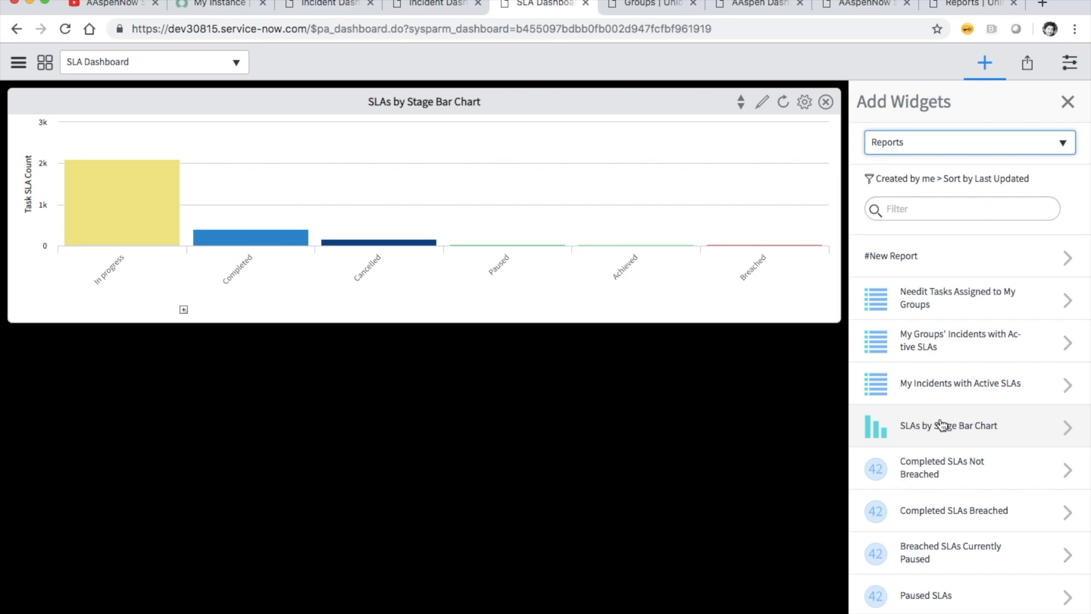
pyautogui.scroll(-3, 941, 425)
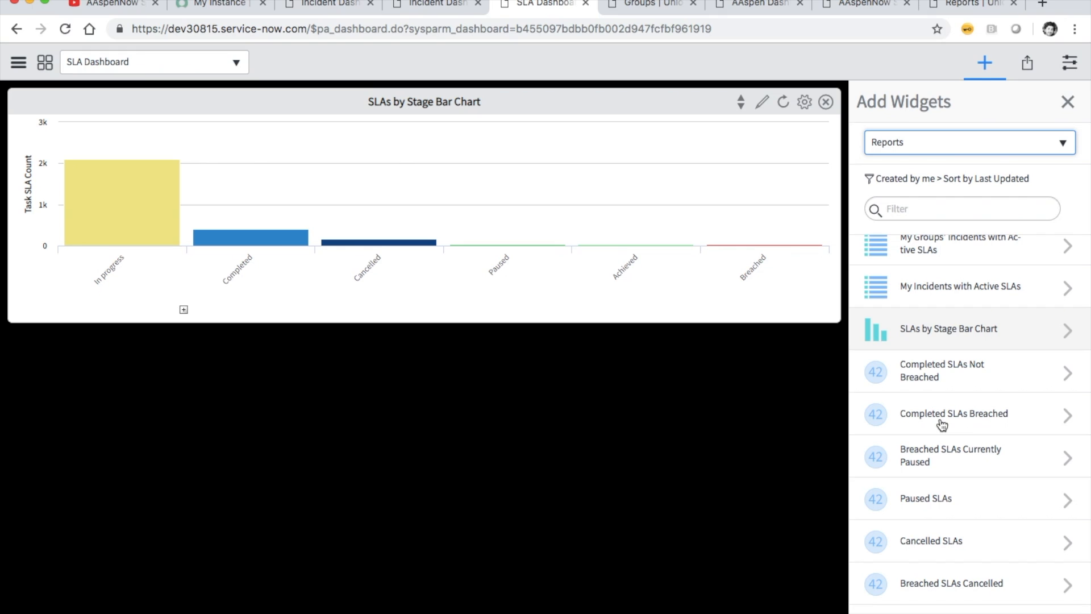
pyautogui.scroll(-4, 942, 425)
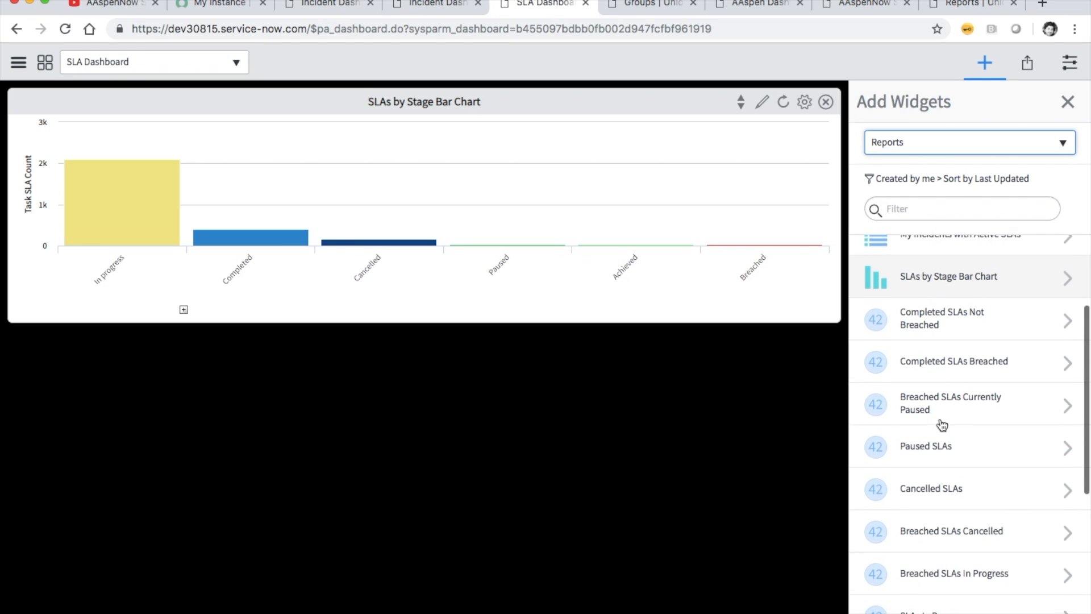
pyautogui.scroll(-2, 942, 425)
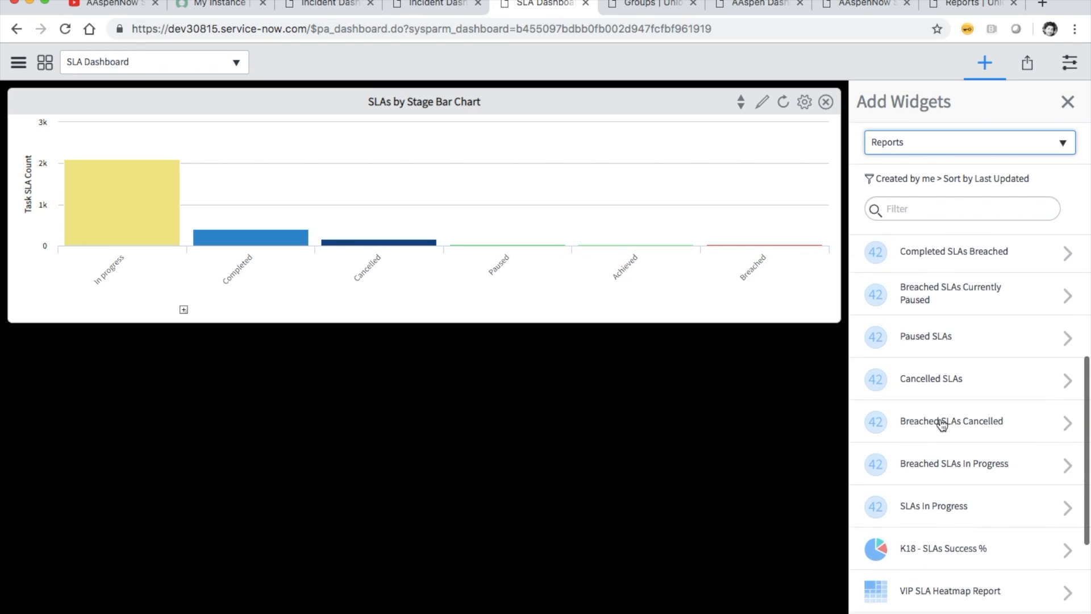
pyautogui.scroll(2, 942, 425)
pyautogui.scroll(2, 941, 423)
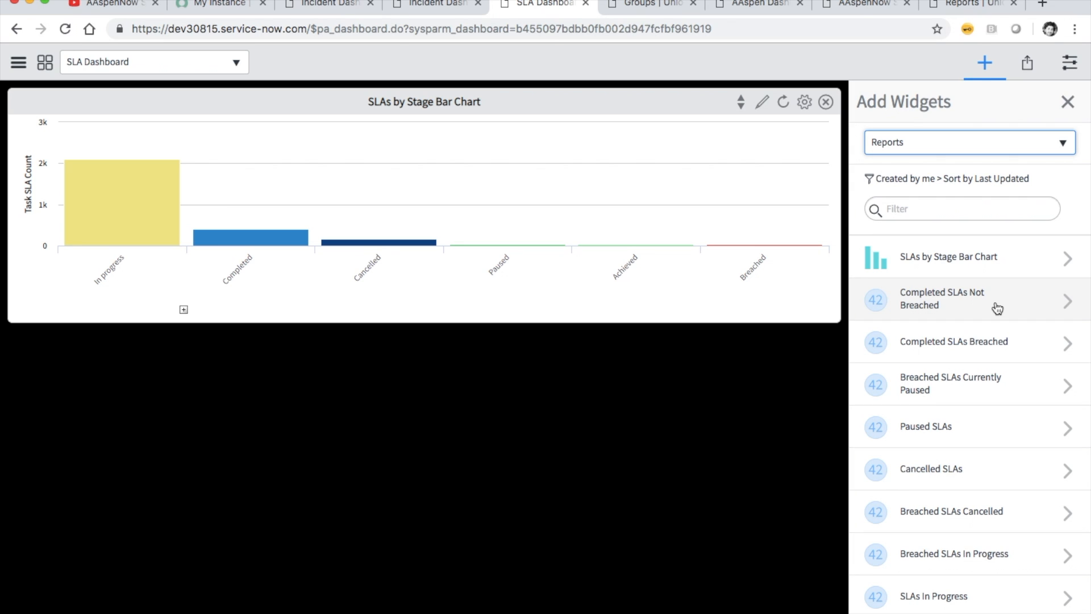
# Add the Completed SLAs Not Breached report to the dashboard and return to the widget list.
pyautogui.scroll(-5, 987, 432)
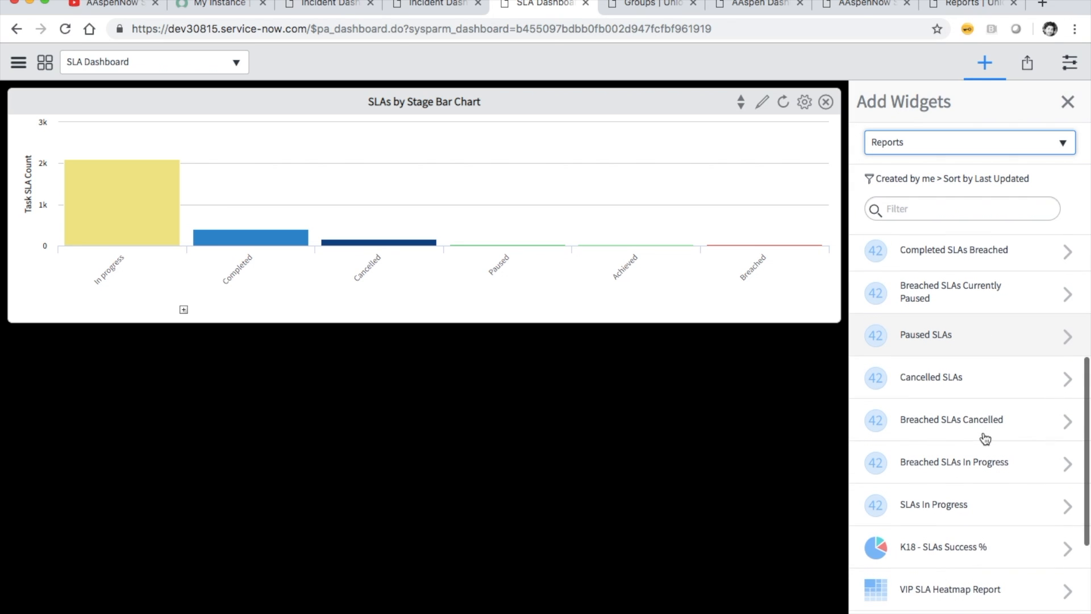
pyautogui.scroll(4, 987, 439)
pyautogui.scroll(2, 967, 341)
pyautogui.click(966, 346)
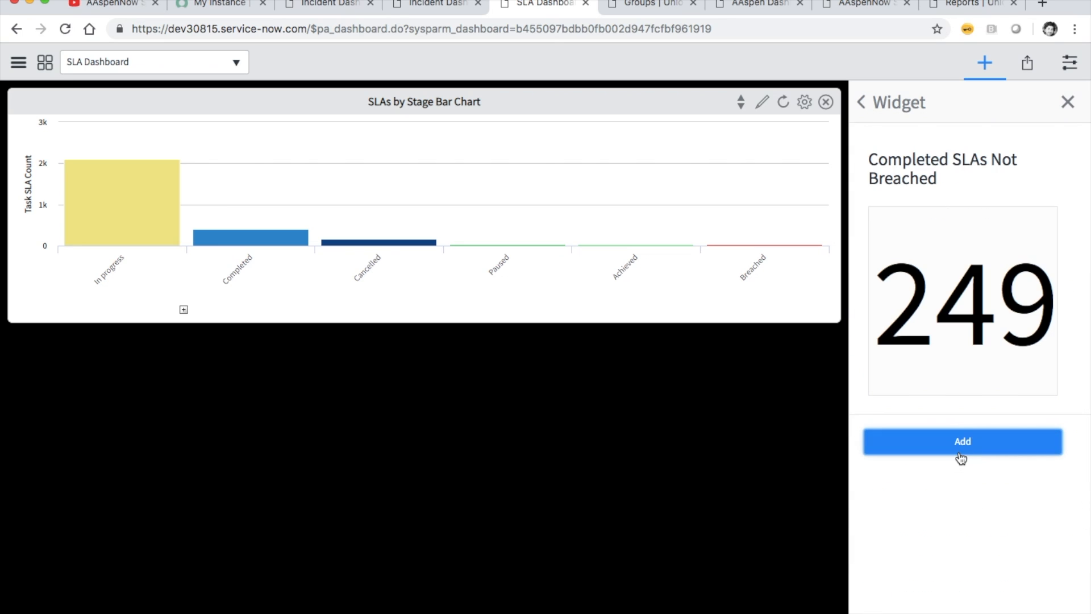
pyautogui.click(961, 449)
pyautogui.click(859, 107)
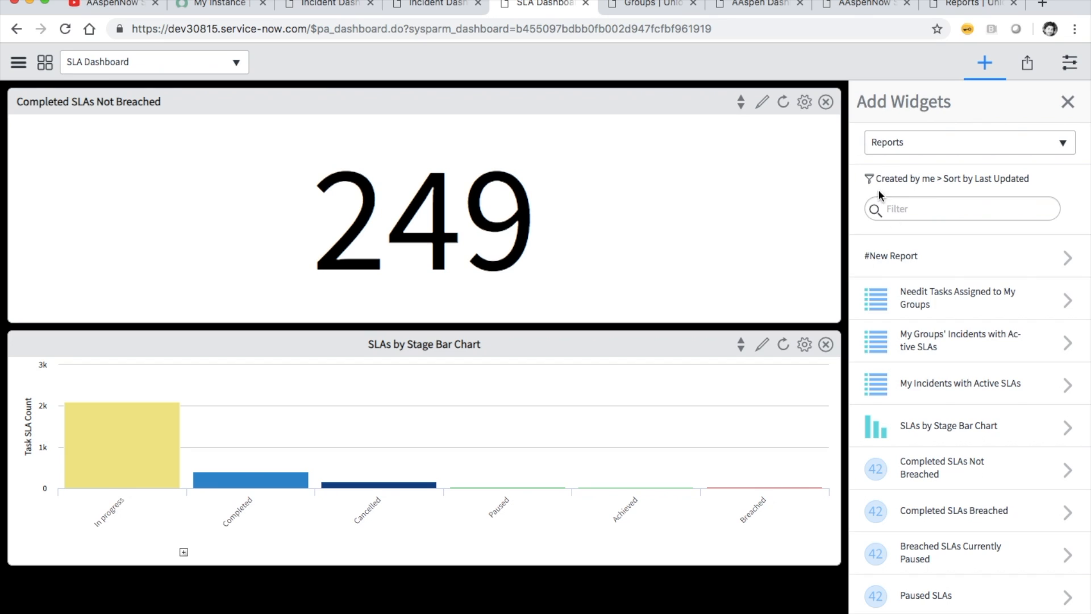
# Add the Completed SLAs Breached report to the dashboard and return to the widget list.
pyautogui.scroll(-4, 945, 454)
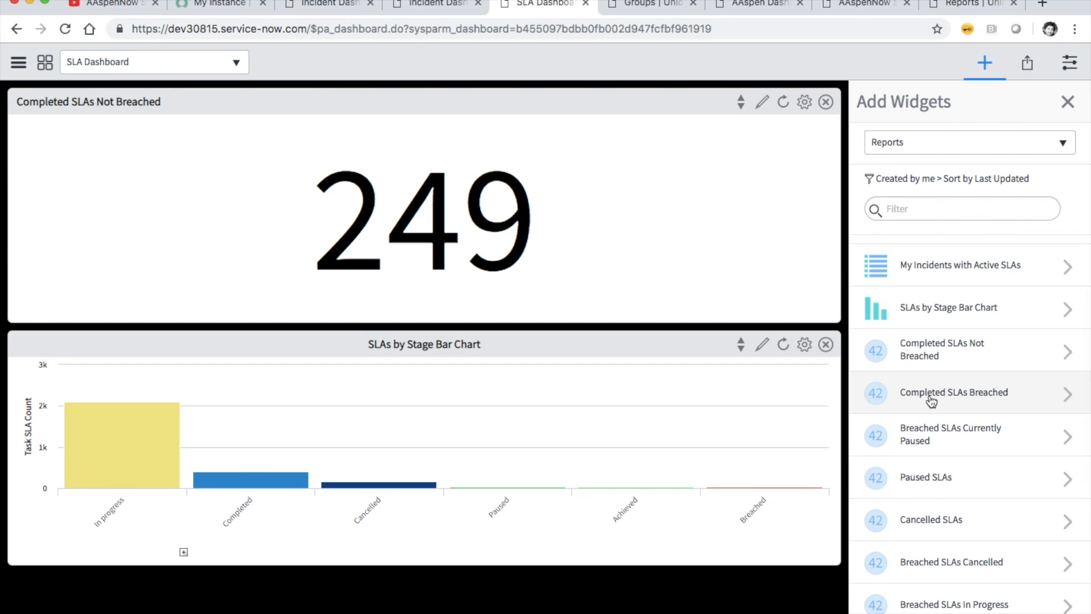
pyautogui.click(943, 391)
pyautogui.click(947, 451)
pyautogui.click(857, 103)
# Add the Breached SLAs Currently Paused report to the dashboard.
pyautogui.scroll(-2, 938, 333)
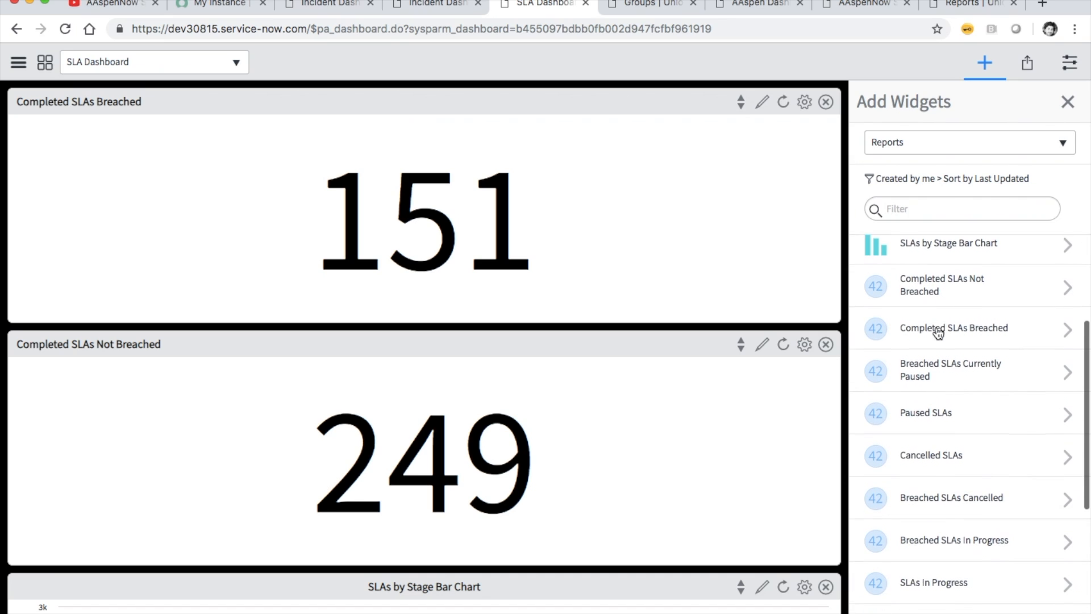
pyautogui.click(933, 375)
pyautogui.click(937, 447)
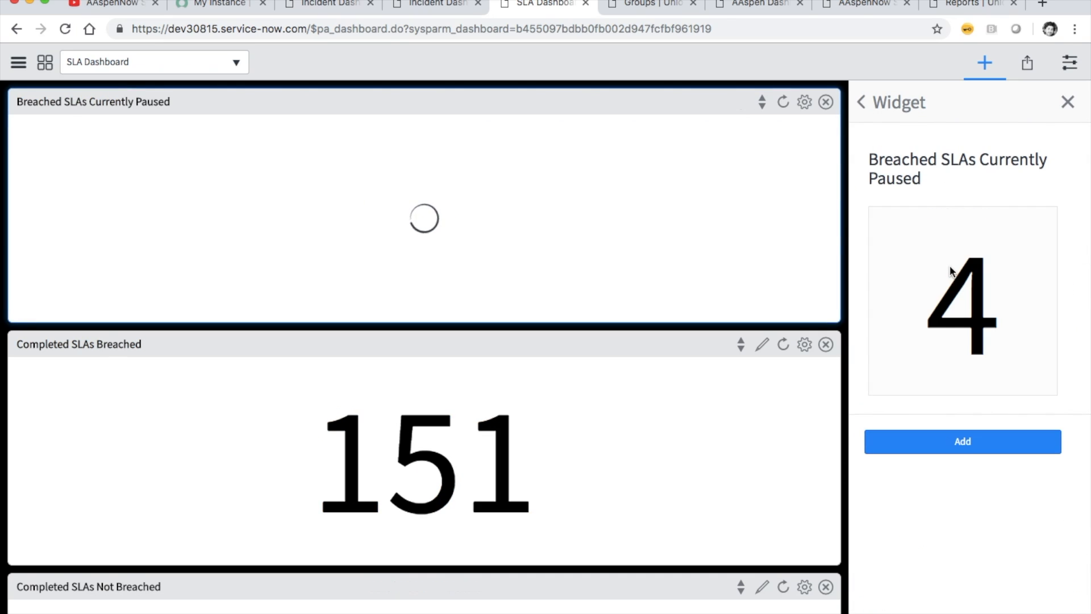
# Return to the widget list and add the Paused SLAs report to the dashboard.
pyautogui.click(861, 103)
pyautogui.scroll(-3, 954, 352)
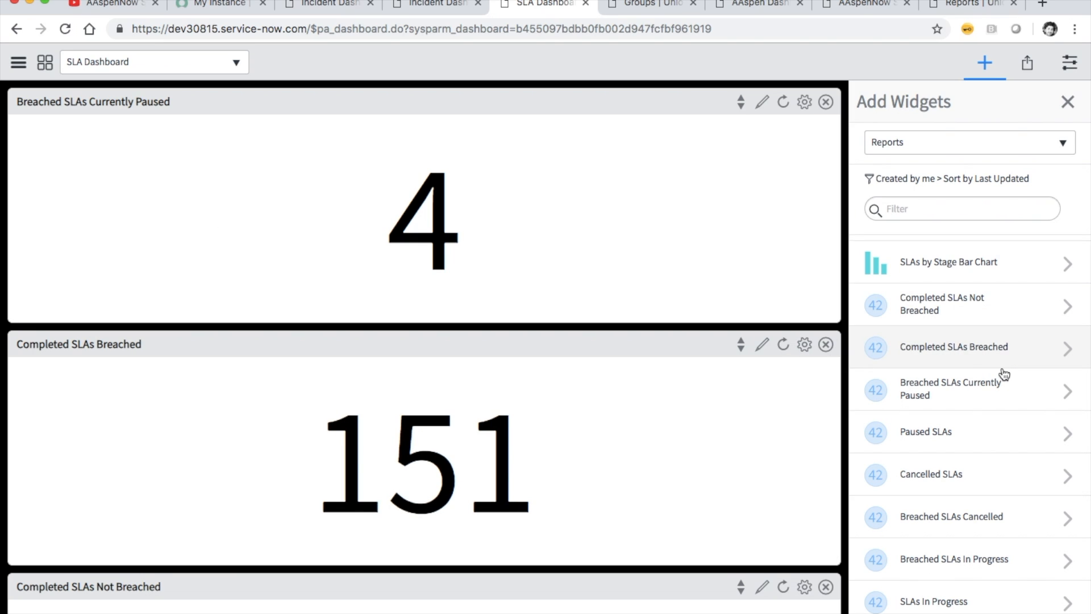
pyautogui.scroll(-1, 1048, 425)
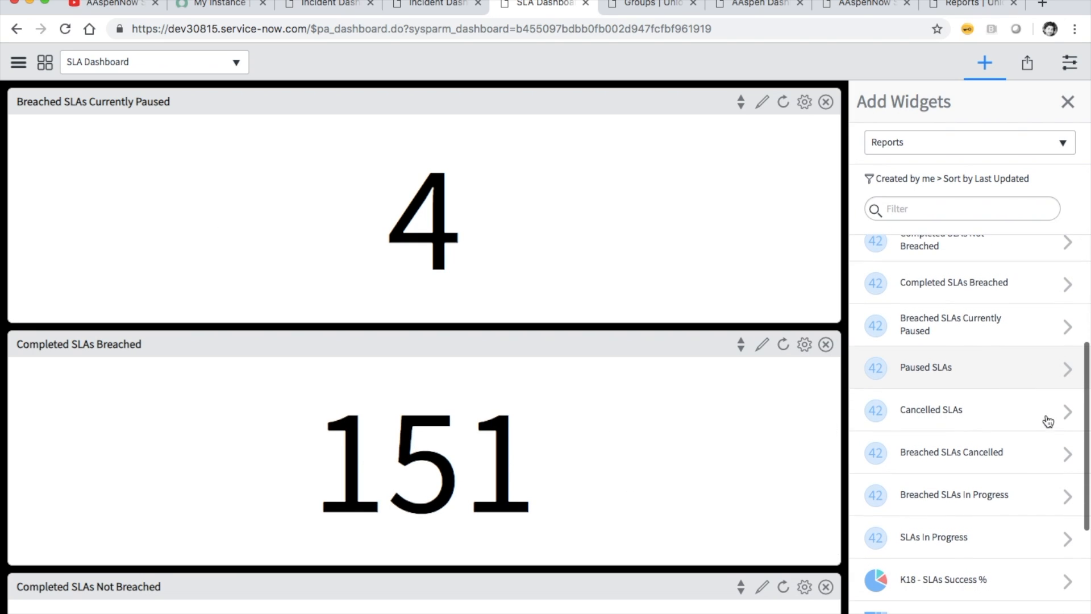
pyautogui.click(937, 371)
pyautogui.click(916, 433)
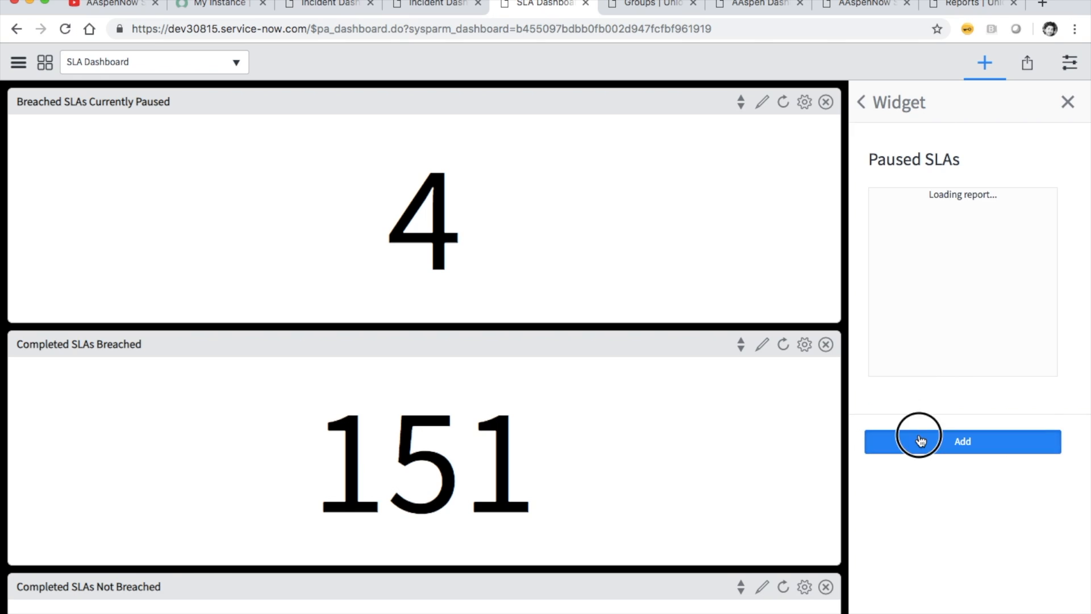
# Return to the widget list and add the Cancelled SLAs report to the dashboard.
pyautogui.click(861, 105)
pyautogui.scroll(-3, 979, 441)
pyautogui.click(952, 453)
pyautogui.click(949, 452)
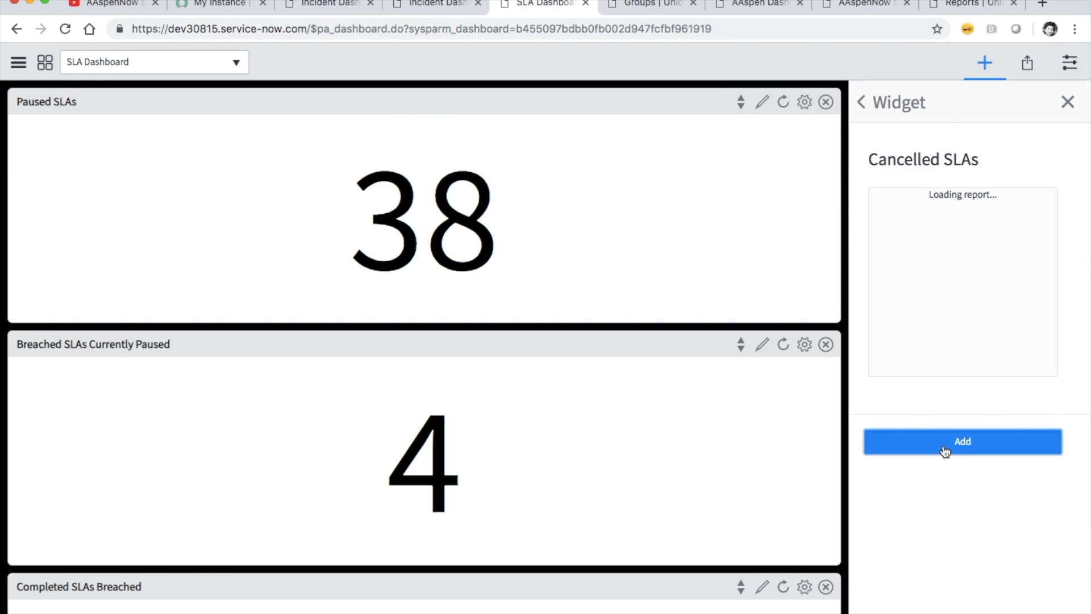
# Return to the widget list and add the Breached SLAs Cancelled report to the dashboard.
pyautogui.click(861, 104)
pyautogui.scroll(-6, 938, 382)
pyautogui.click(934, 344)
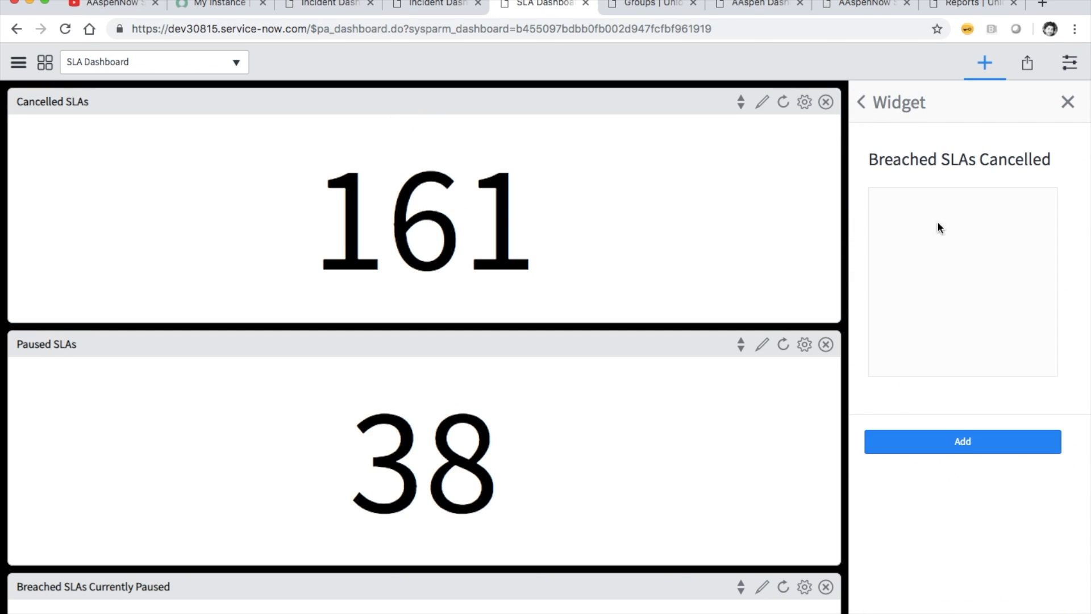
pyautogui.click(956, 447)
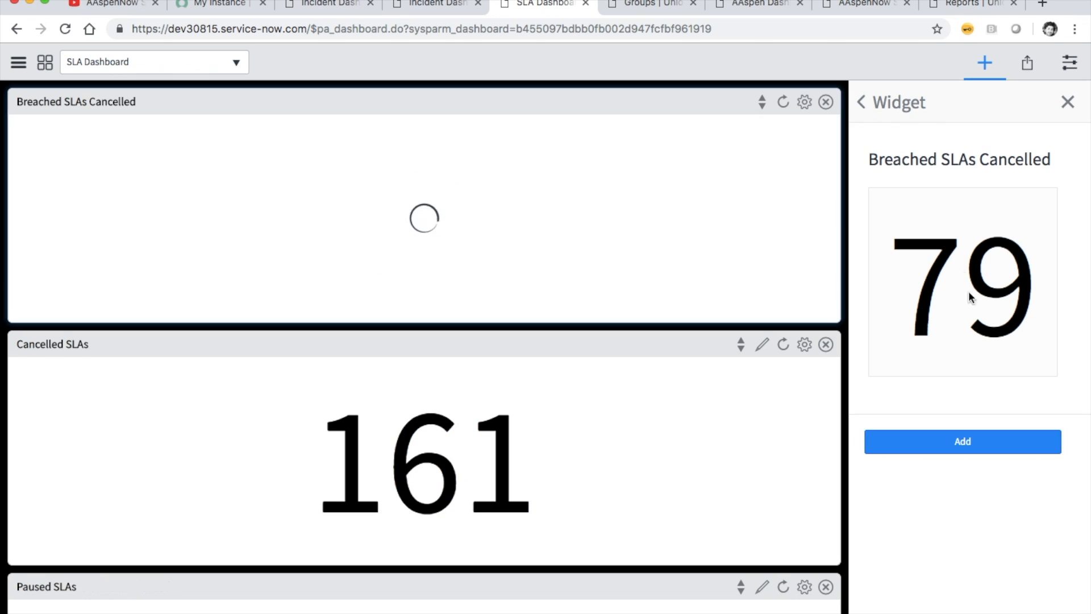
# Go back to the widget list and compare its SLA reports with the widgets already on the dashboard.
pyautogui.click(861, 102)
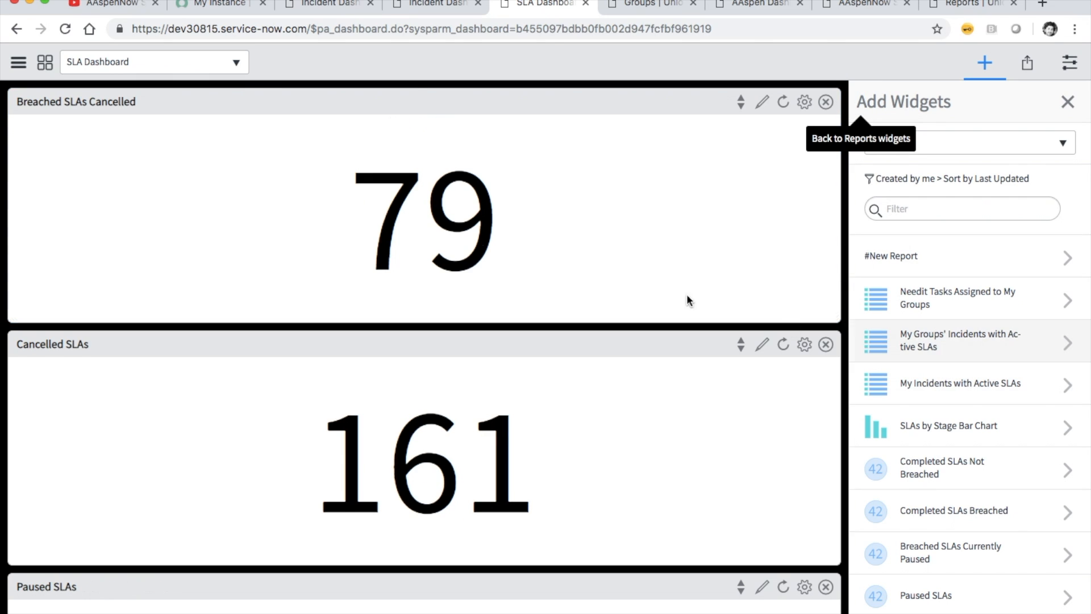
pyautogui.scroll(-3, 983, 317)
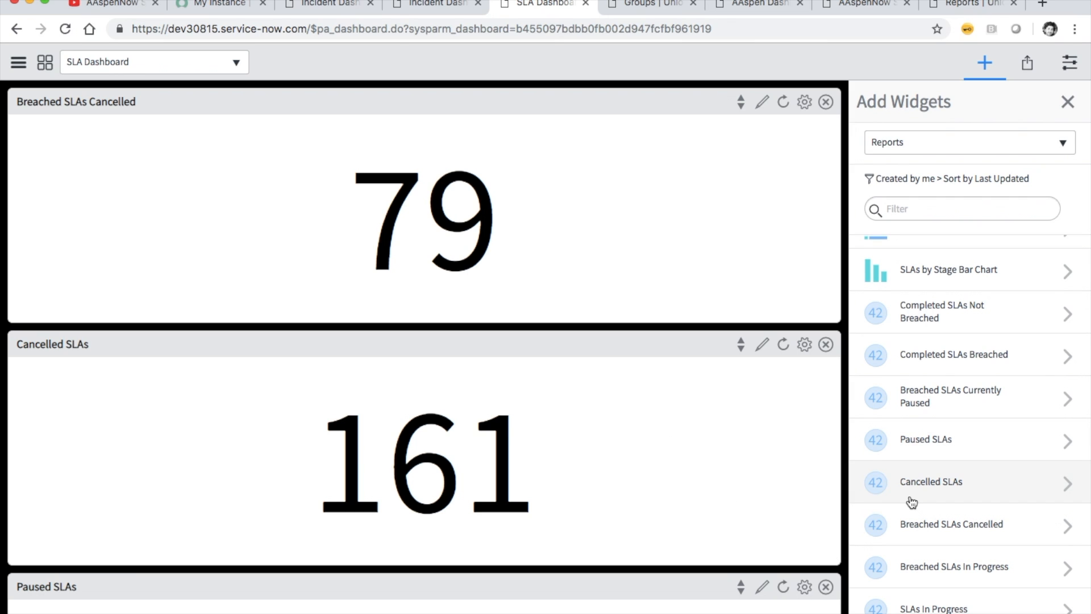
pyautogui.scroll(-2, 908, 500)
pyautogui.scroll(-6, 689, 489)
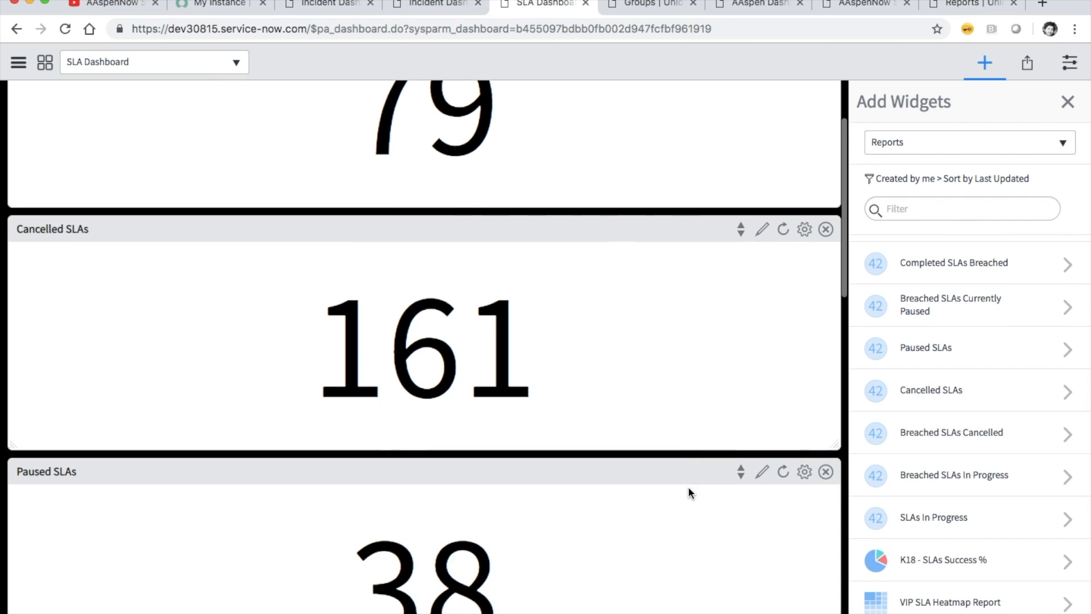
pyautogui.scroll(6, 689, 489)
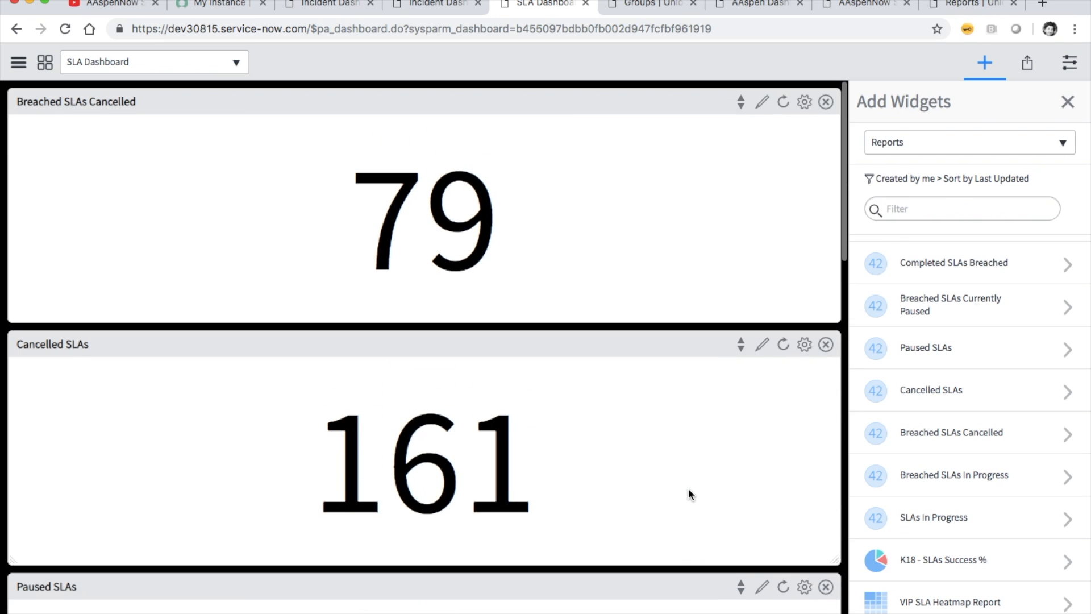
pyautogui.scroll(-1, 977, 465)
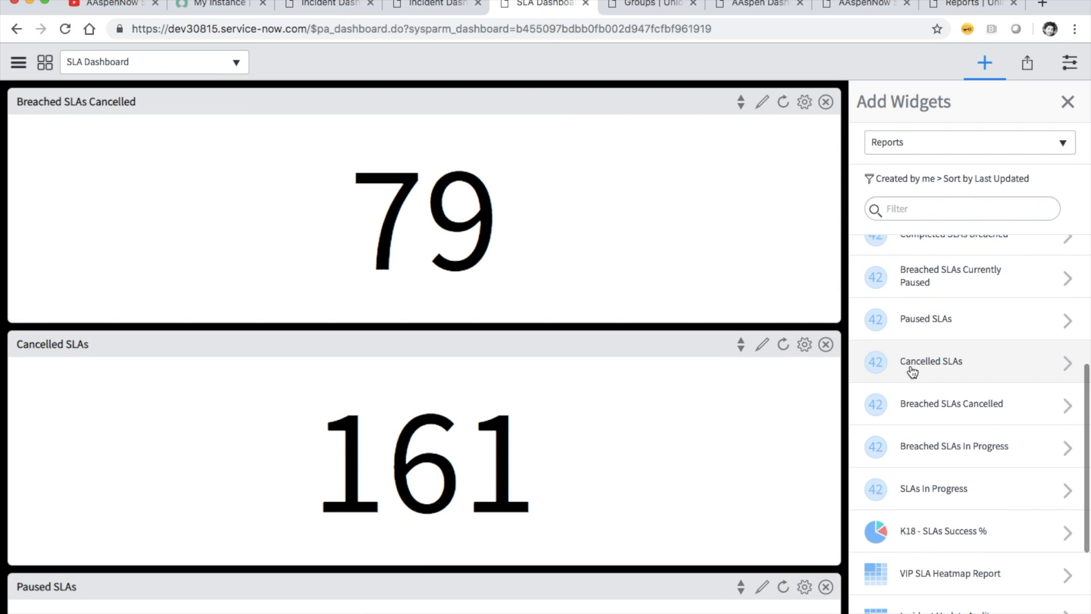
pyautogui.scroll(-10, 446, 357)
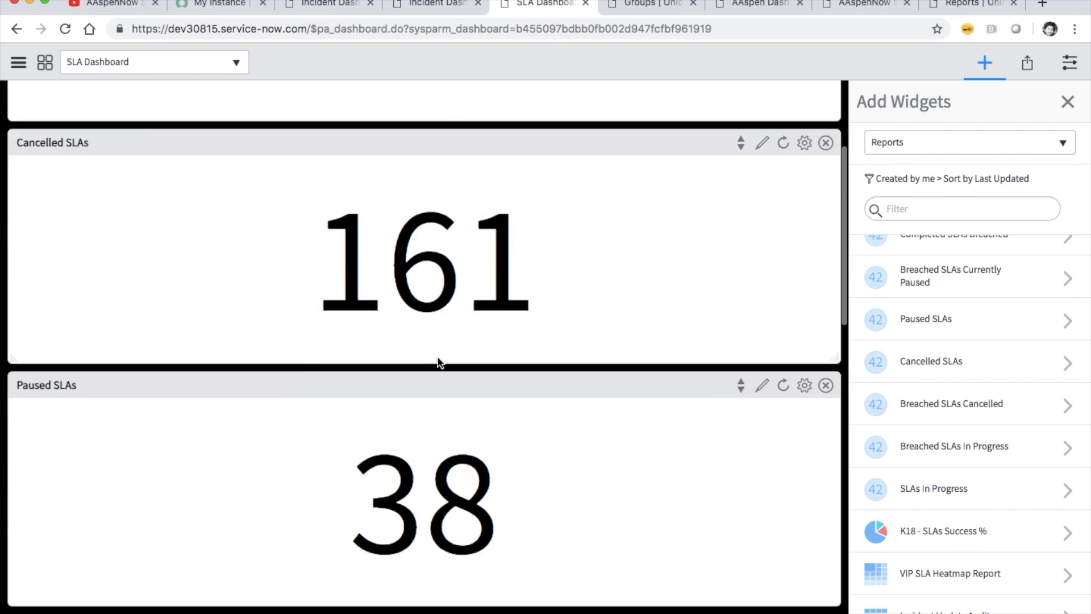
pyautogui.scroll(-6, 439, 362)
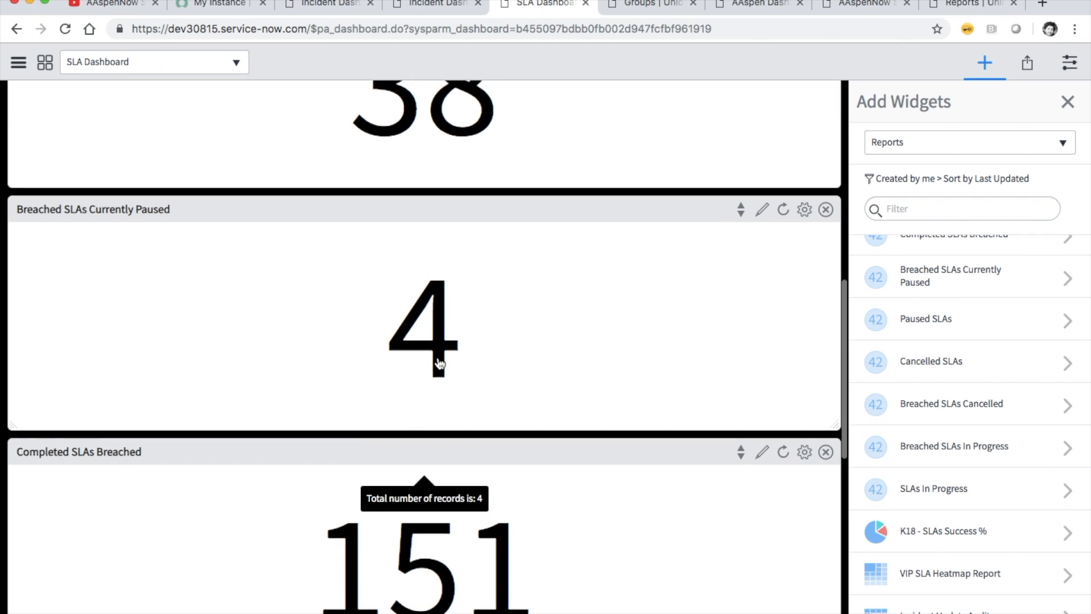
pyautogui.scroll(16, 439, 362)
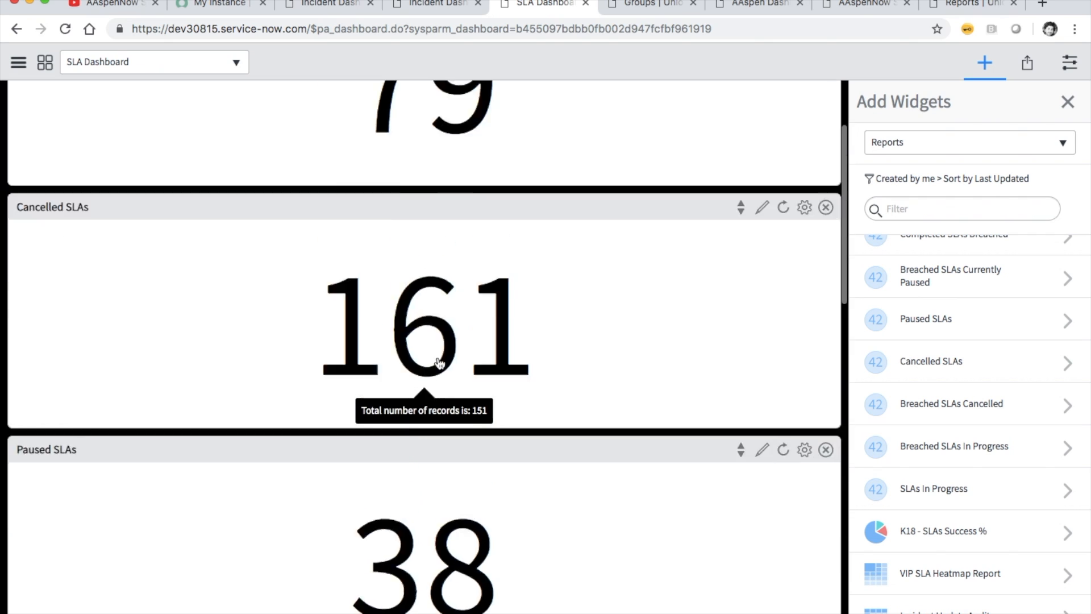
# Add the Breached SLAs In Progress report and the SLAs In Progress report to the dashboard.
pyautogui.click(952, 461)
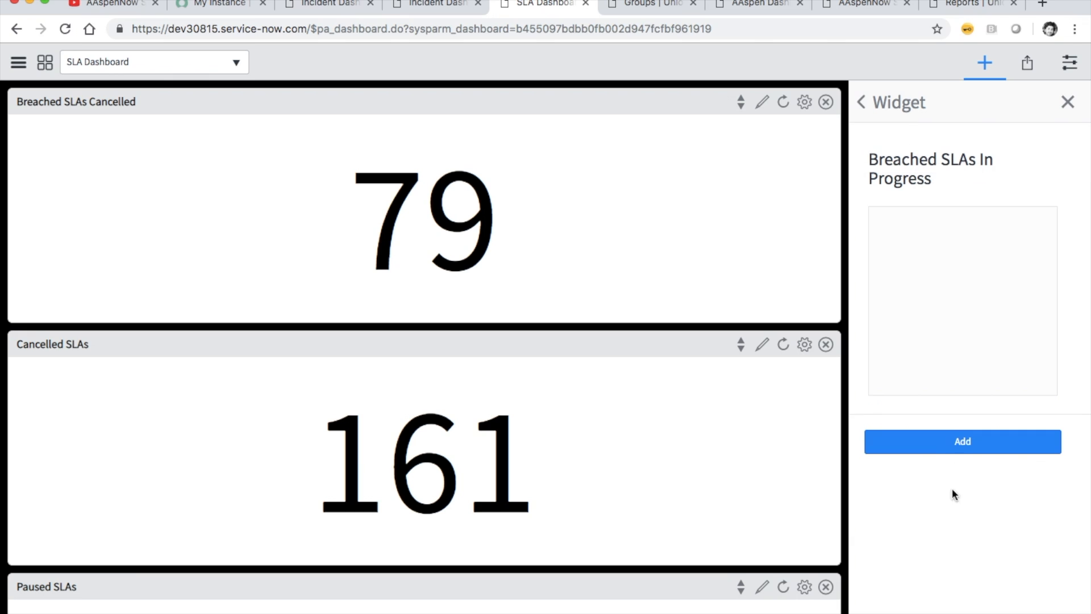
pyautogui.click(954, 439)
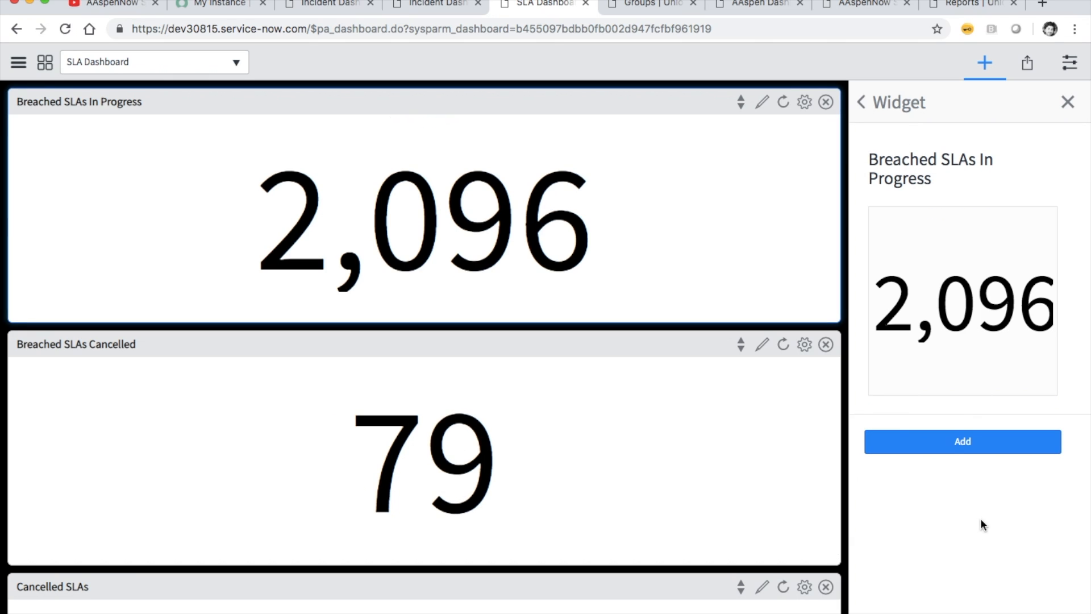
pyautogui.click(873, 115)
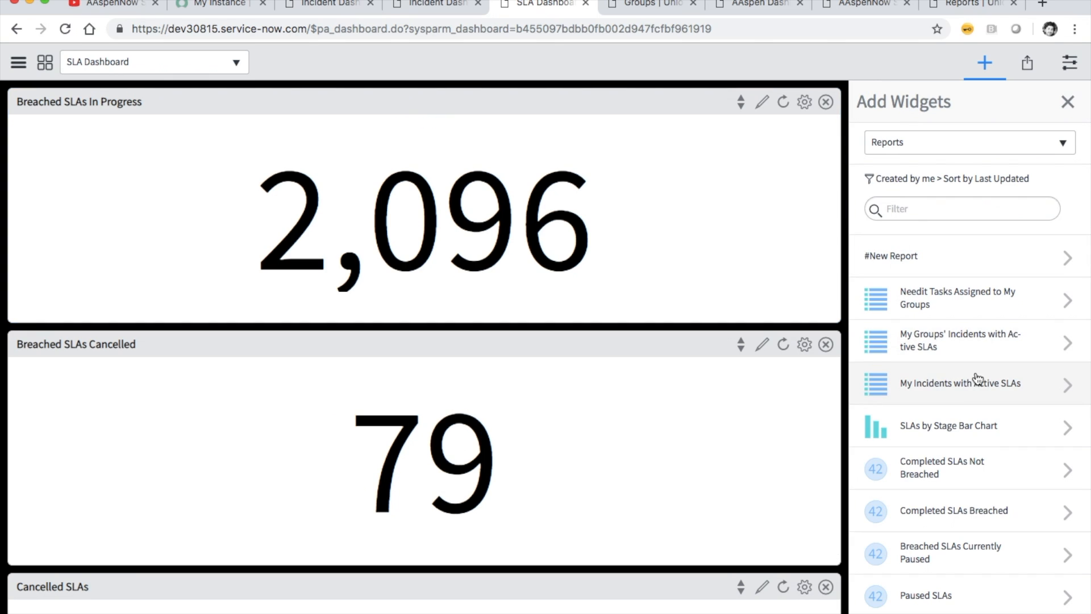
pyautogui.scroll(-5, 974, 377)
pyautogui.scroll(-1, 977, 379)
pyautogui.click(964, 397)
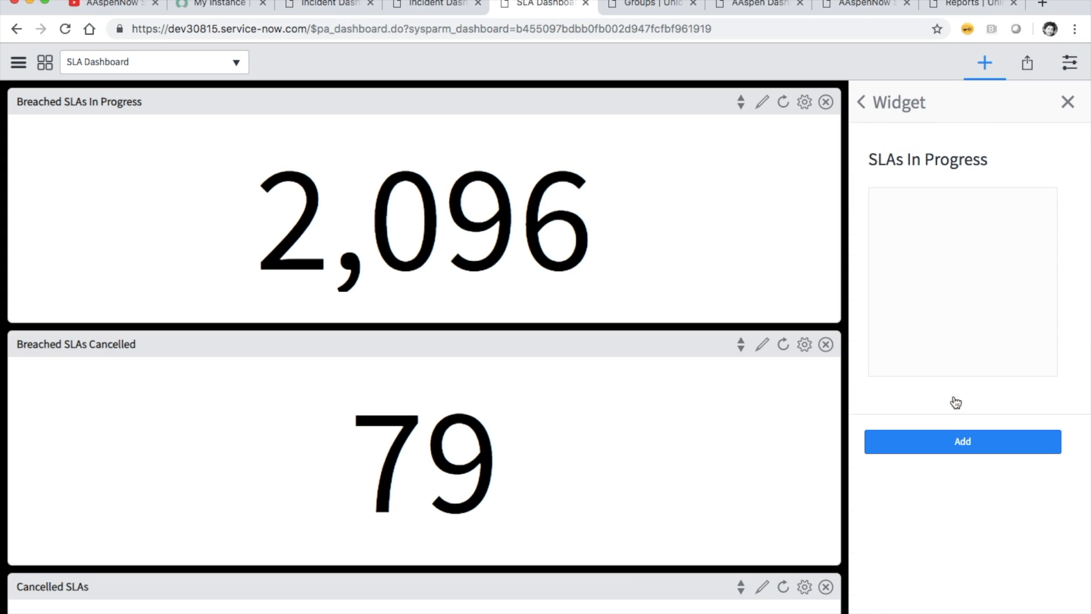
pyautogui.click(945, 452)
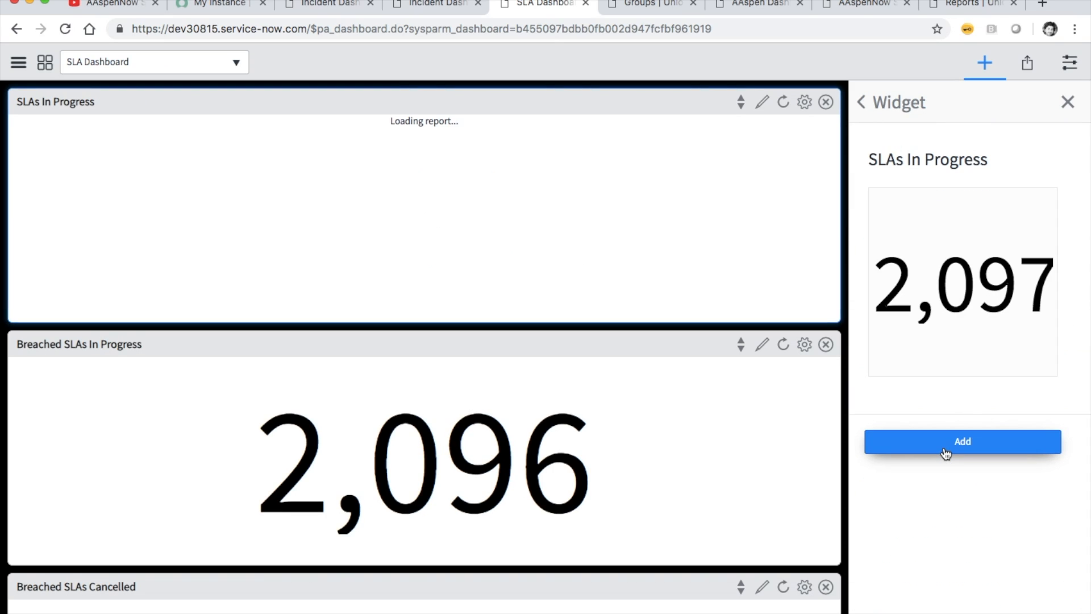
# Open the dashboard configuration, apply the three-by-three quick layout and review the arranged widgets.
pyautogui.click(1069, 62)
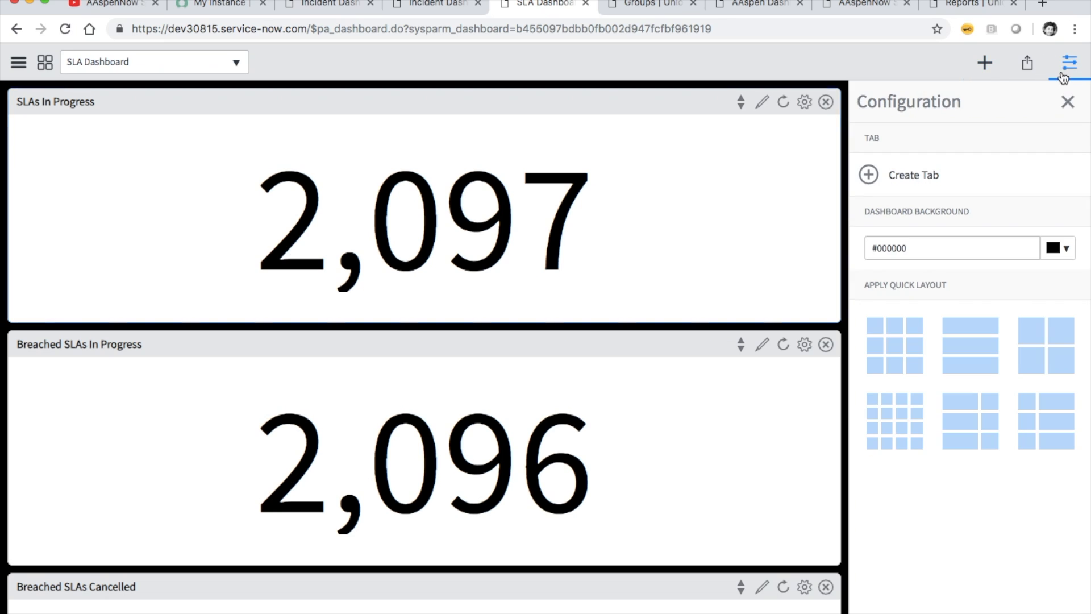
pyautogui.click(895, 353)
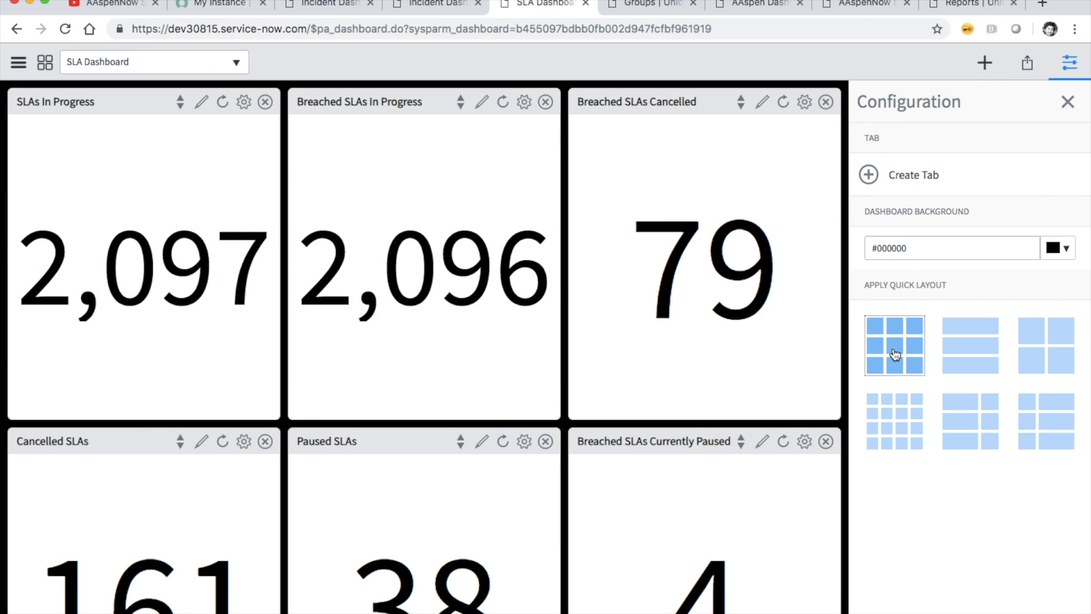
pyautogui.scroll(-10, 724, 381)
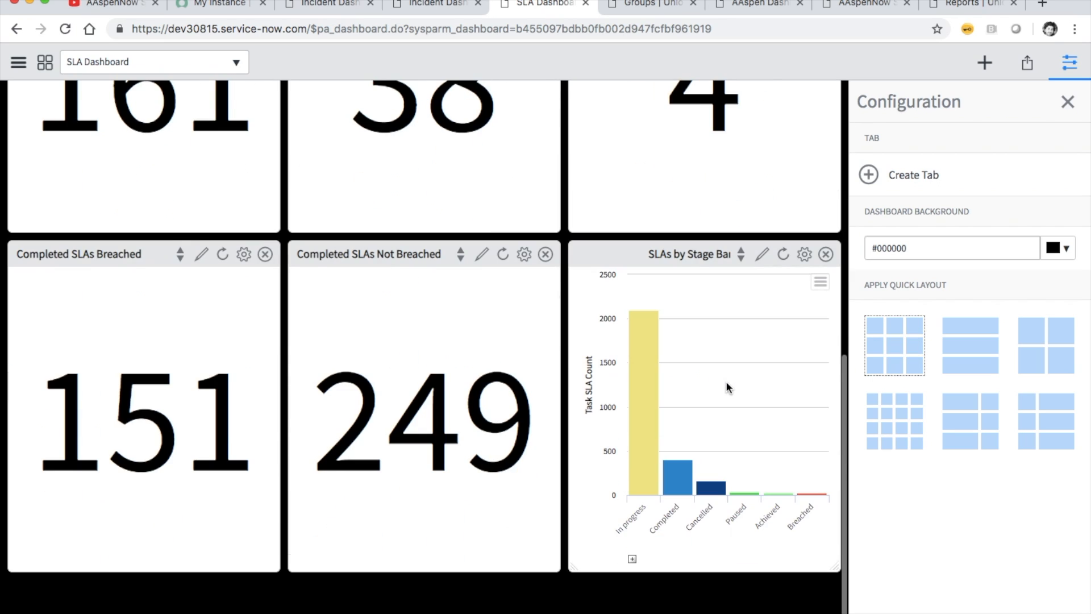
pyautogui.scroll(10, 725, 381)
# Try the single-column and three-by-three quick layouts, shrinking the SLAs In Progress widget in each.
pyautogui.click(958, 348)
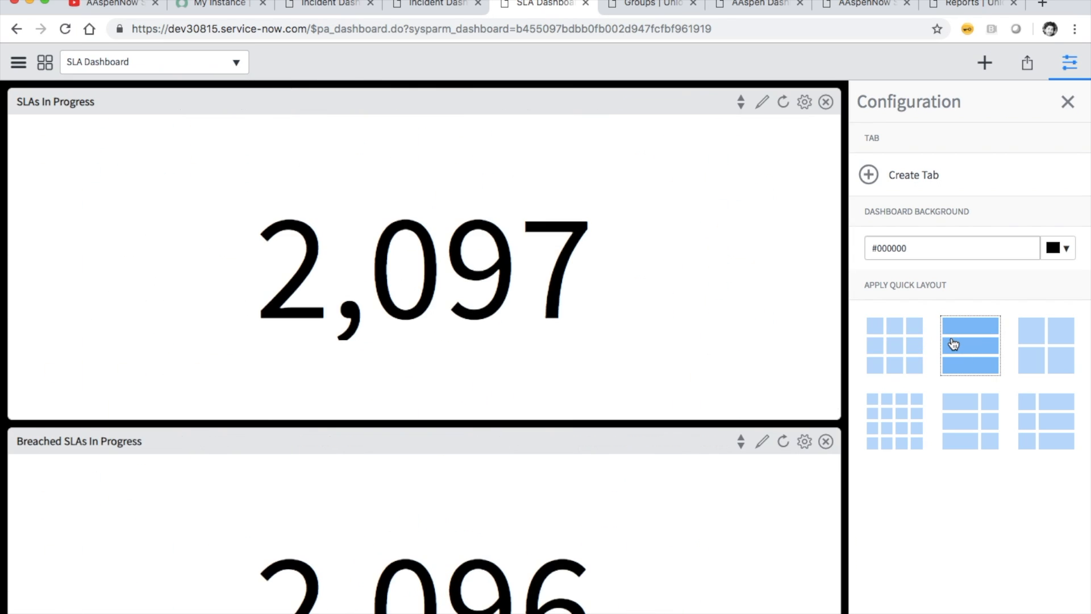
pyautogui.moveTo(835, 410); pyautogui.dragTo(216, 246)
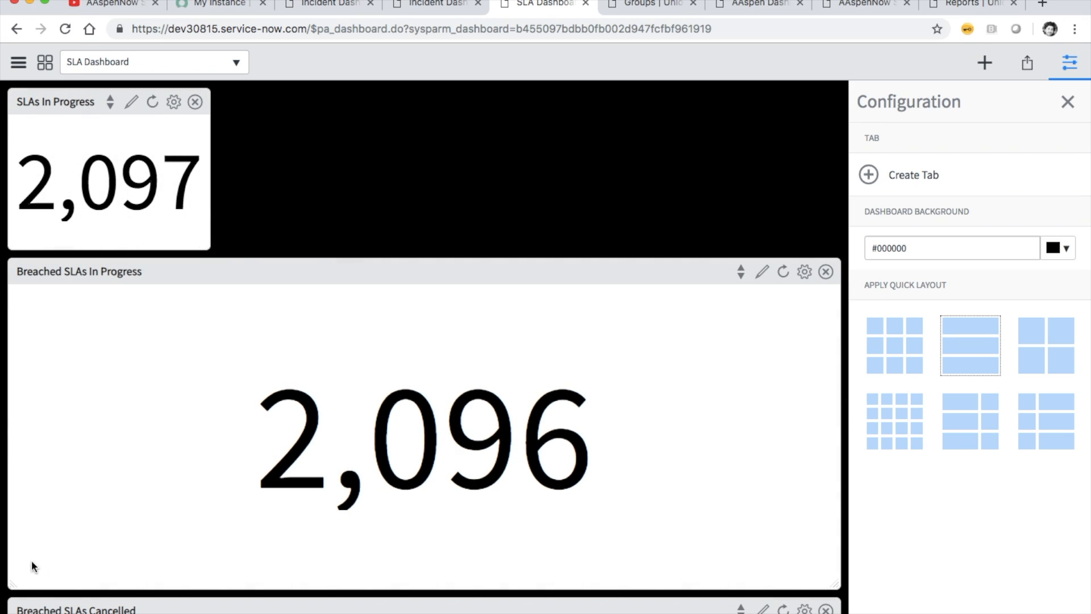
pyautogui.click(891, 353)
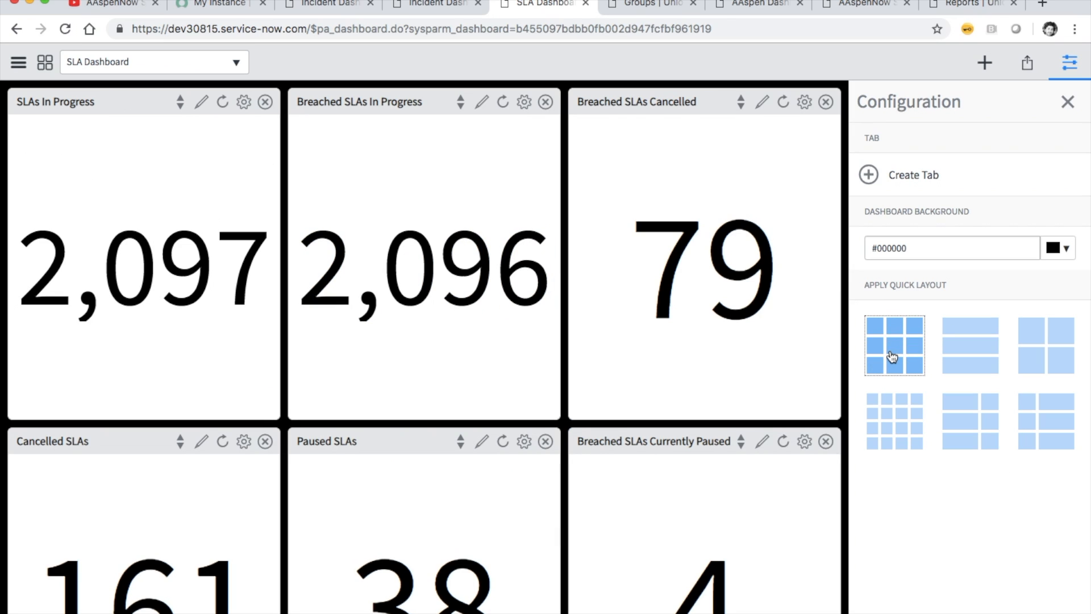
pyautogui.moveTo(277, 418); pyautogui.dragTo(276, 272)
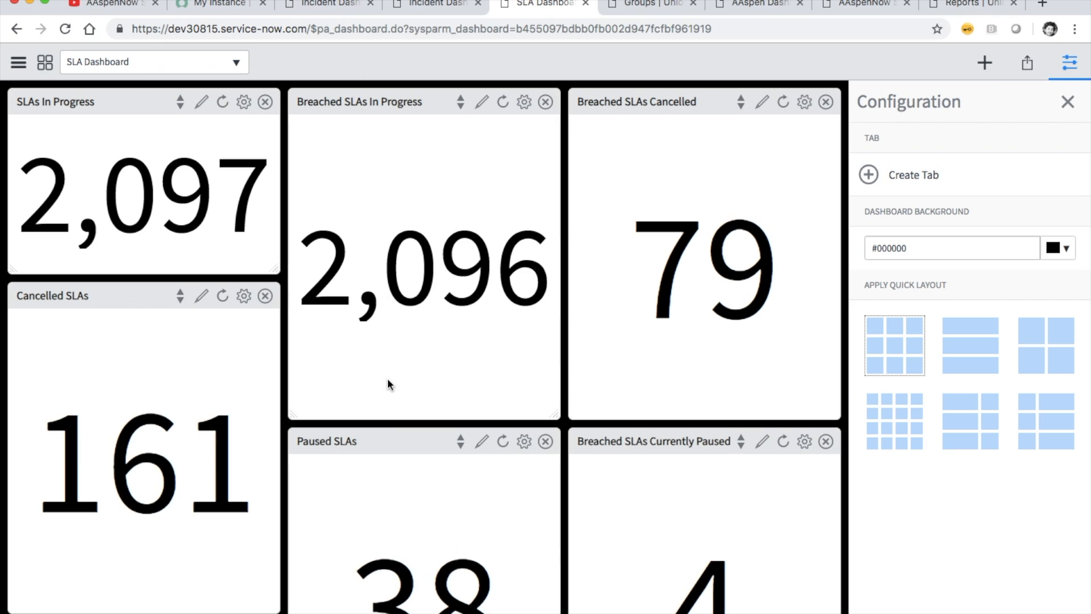
pyautogui.click(957, 358)
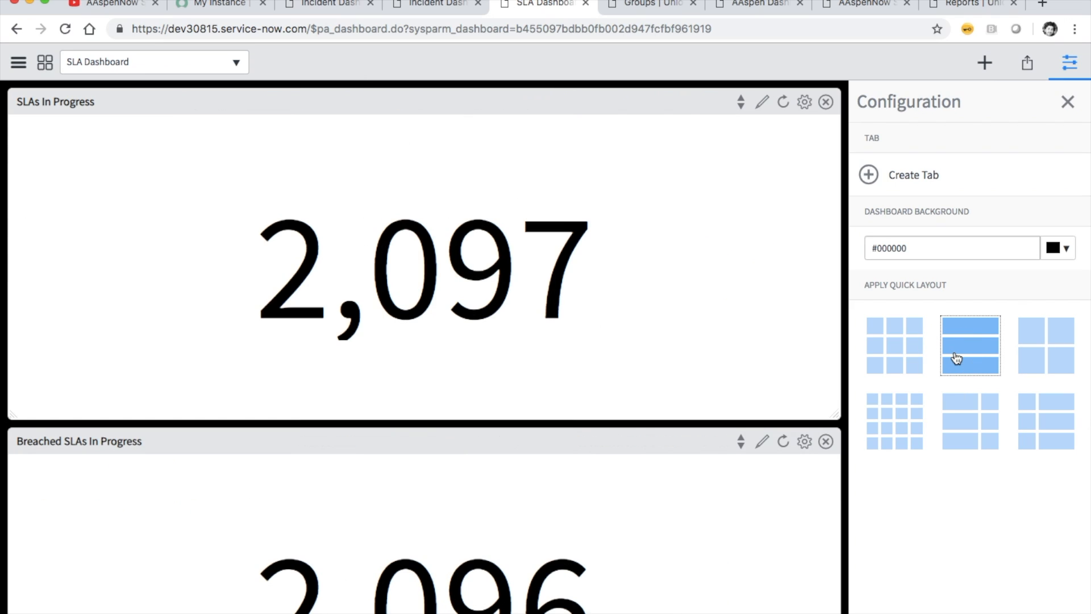
# Apply the four-by-four quick layout and widen the SLAs by Stage Bar Chart widget to span three columns.
pyautogui.click(903, 423)
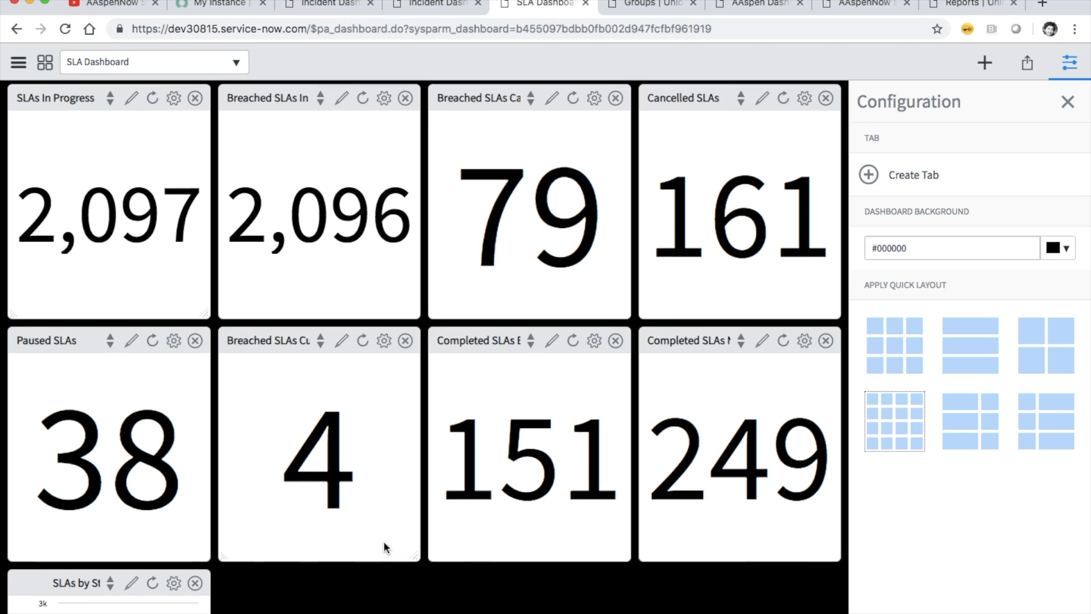
pyautogui.scroll(-5, 384, 546)
pyautogui.scroll(2, 384, 547)
pyautogui.scroll(-2, 341, 466)
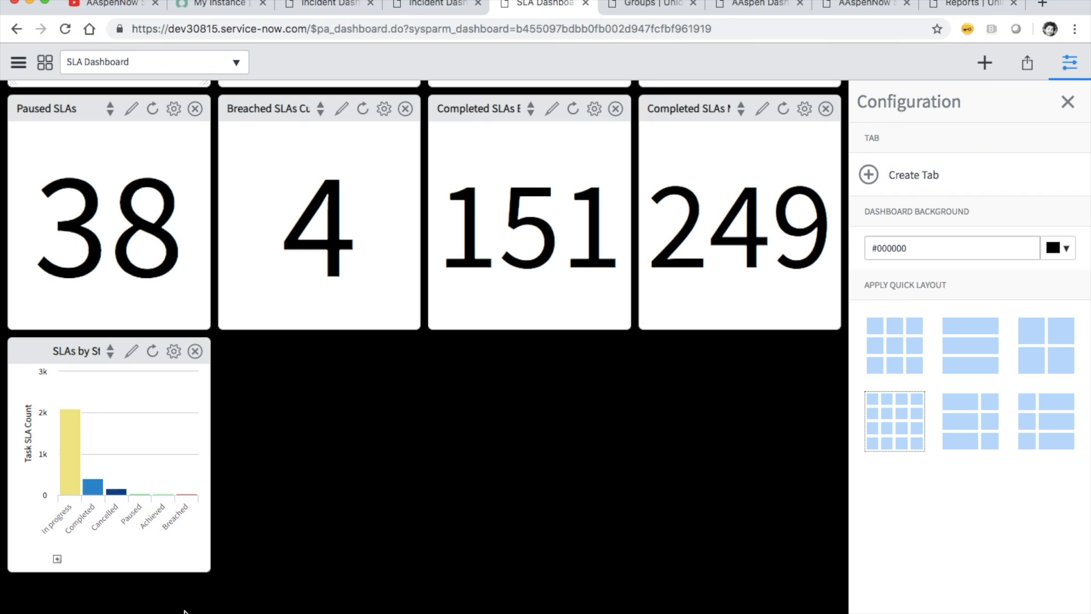
pyautogui.moveTo(207, 572); pyautogui.dragTo(632, 583)
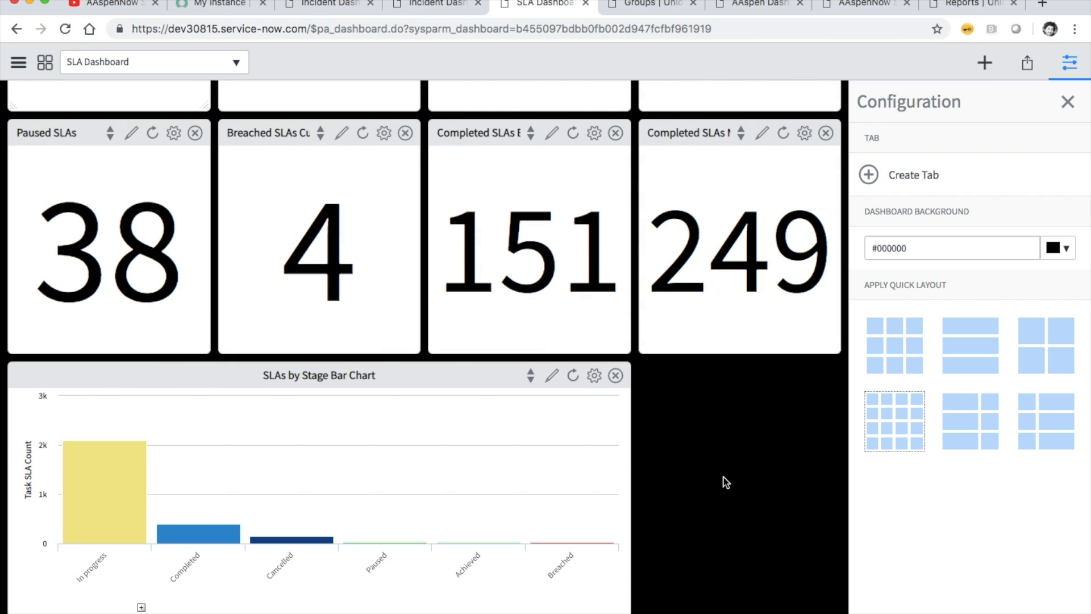
pyautogui.scroll(4, 722, 481)
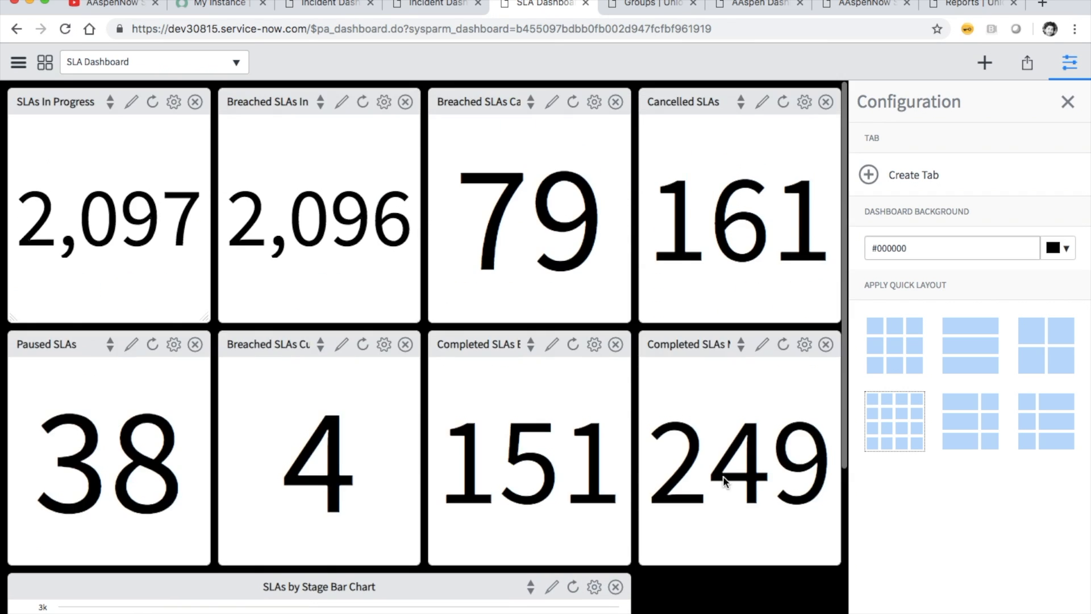
# Close the dashboard configuration and look through the Reports widgets for further reports to add.
pyautogui.click(1064, 103)
pyautogui.click(984, 61)
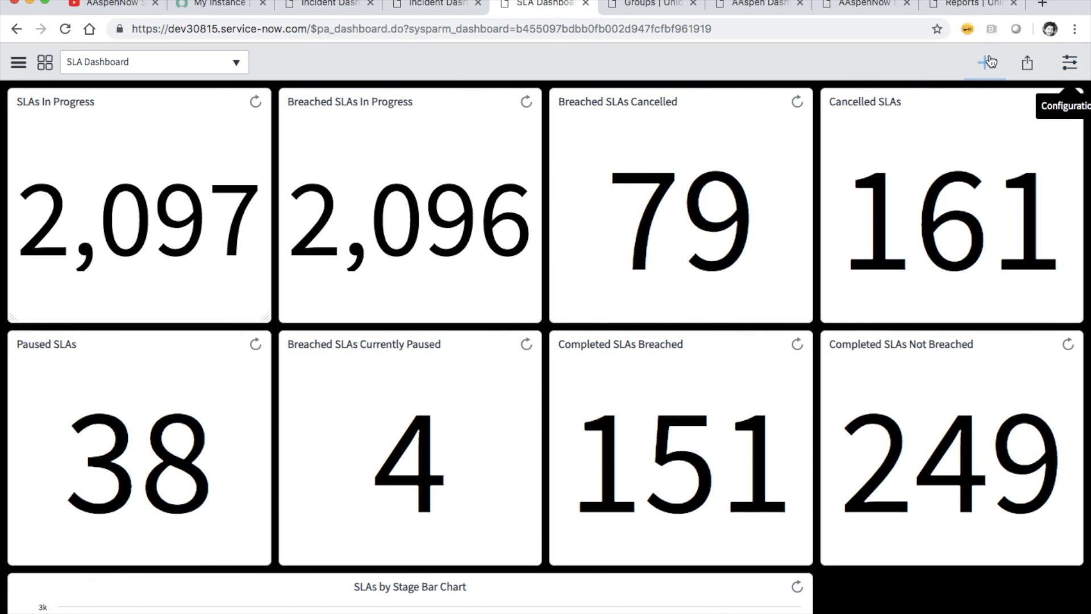
pyautogui.click(861, 103)
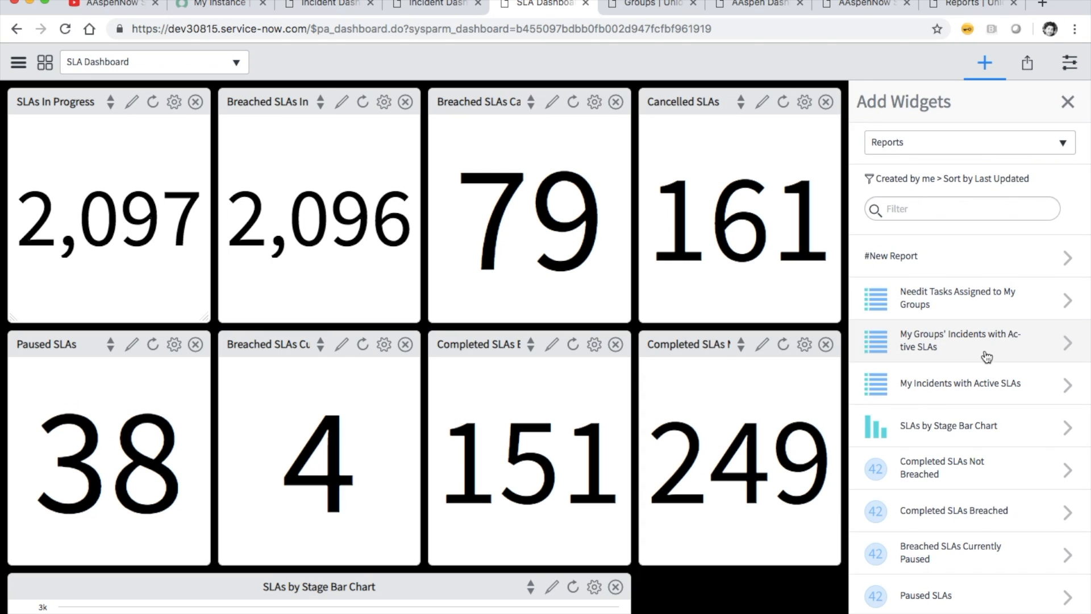
pyautogui.scroll(-10, 987, 356)
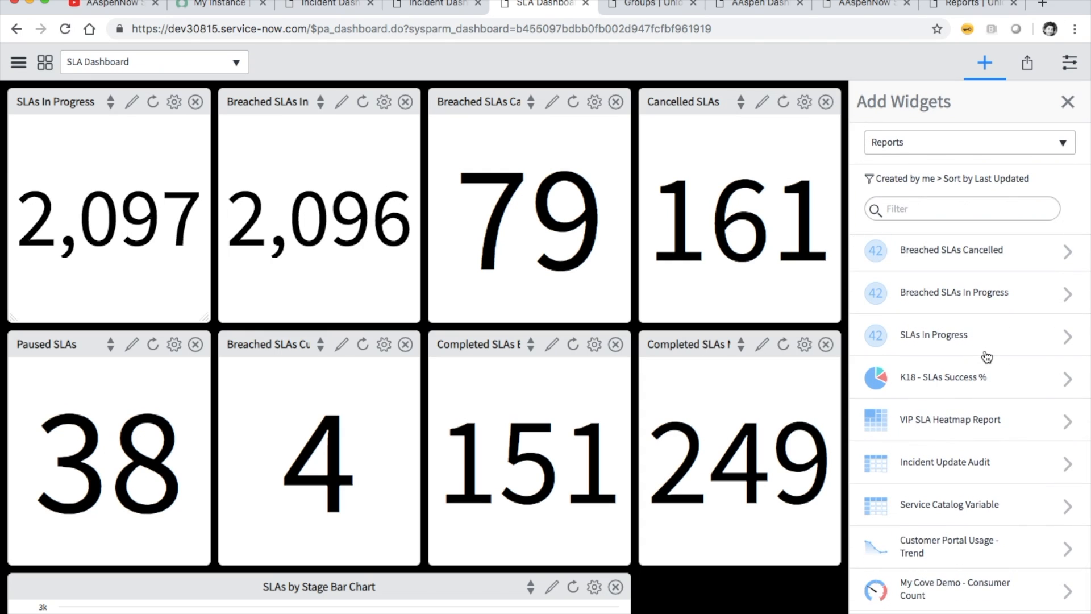
pyautogui.scroll(-2, 937, 418)
pyautogui.scroll(4, 960, 418)
pyautogui.scroll(9, 960, 419)
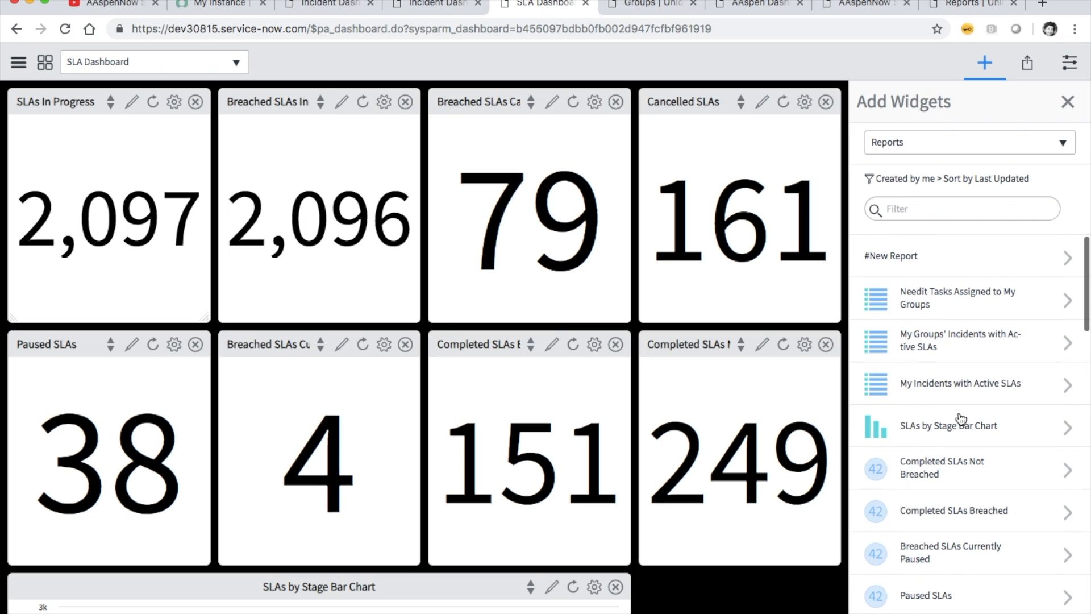
# Add the Interactive Filters group widget SLAs About to Breach This Week, Tomorrow, Today to the dashboard.
pyautogui.click(926, 142)
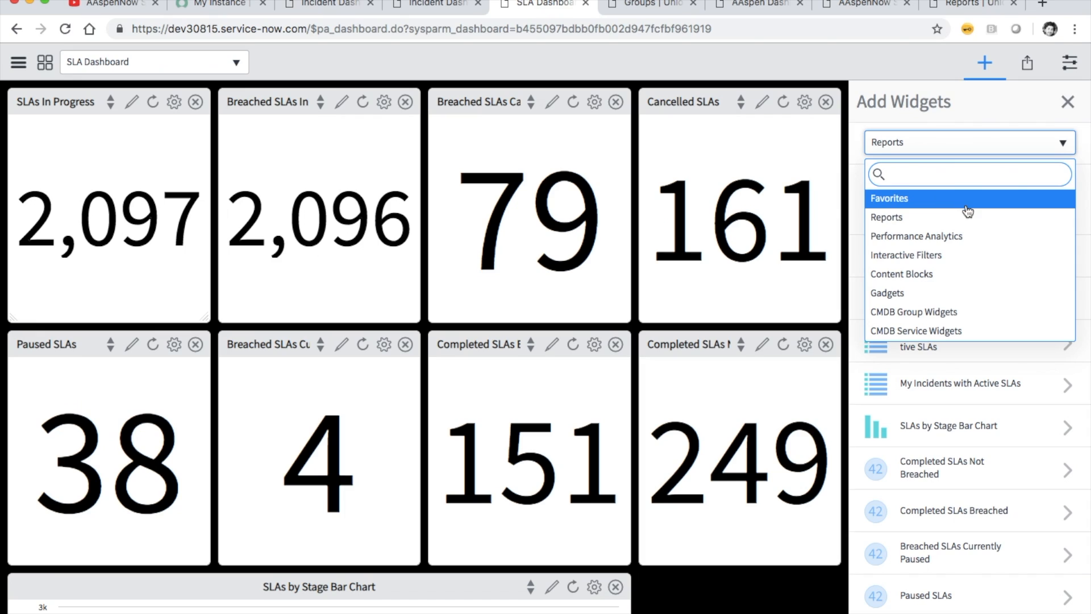
pyautogui.click(966, 254)
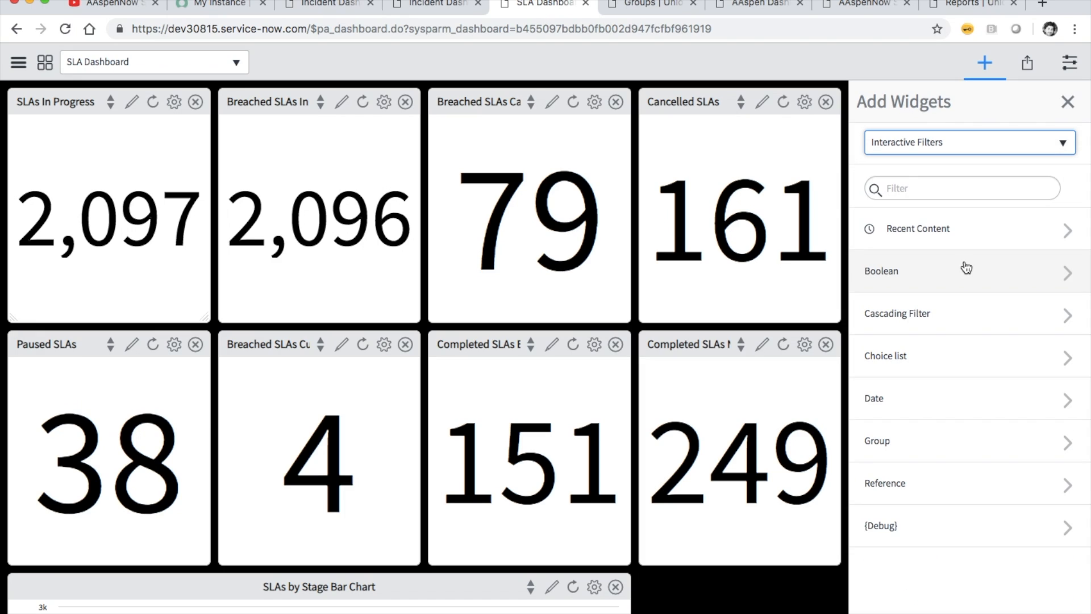
pyautogui.click(941, 449)
pyautogui.click(926, 237)
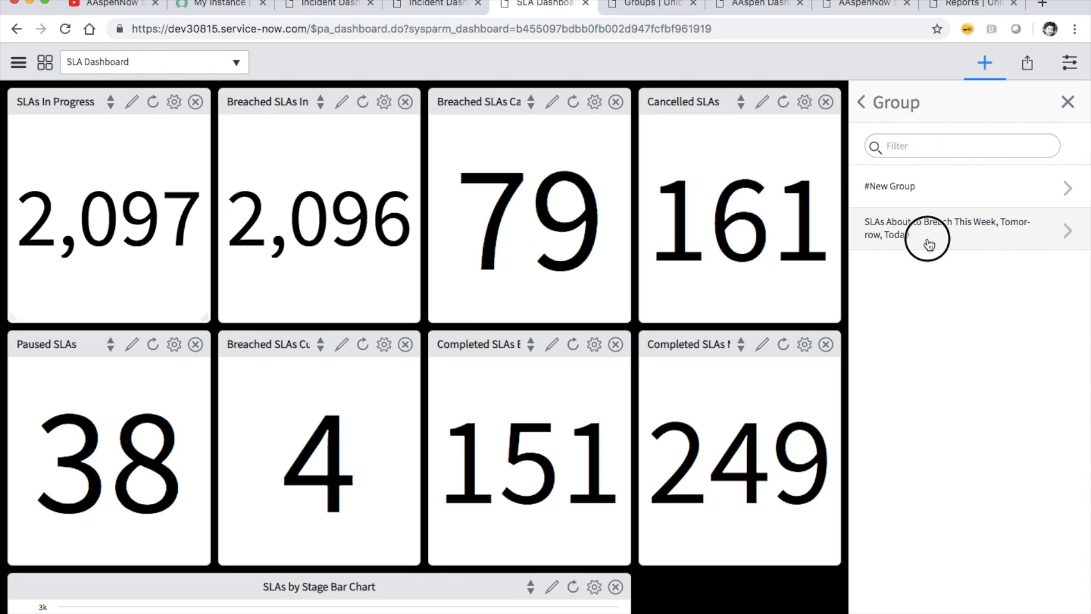
pyautogui.click(969, 435)
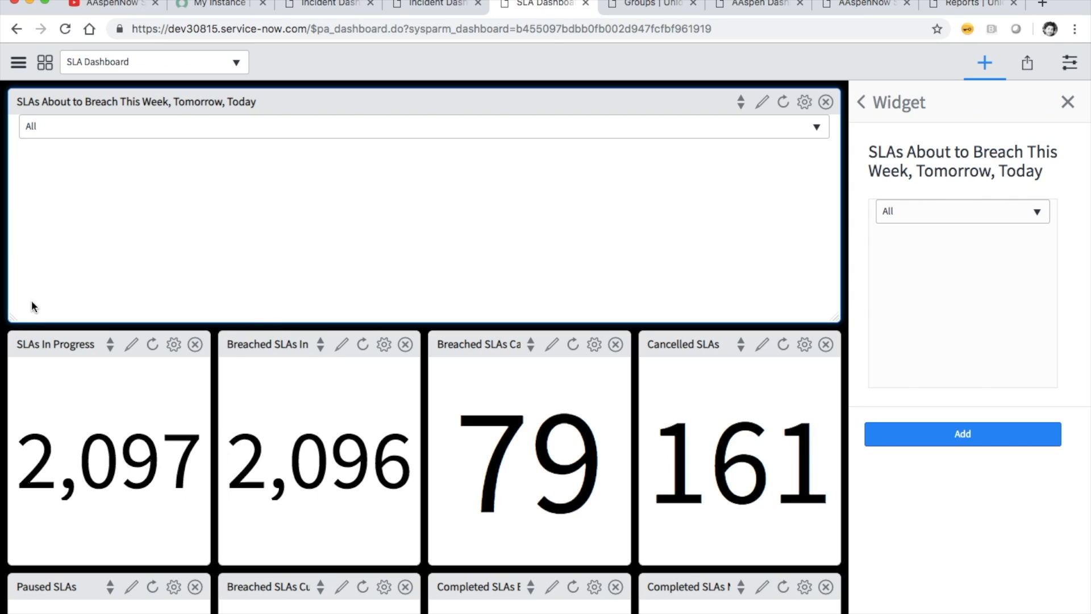
# Shrink the SLAs About to Breach filter widget to one column at the end of the top row and leave editing.
pyautogui.moveTo(11, 318); pyautogui.dragTo(645, 325)
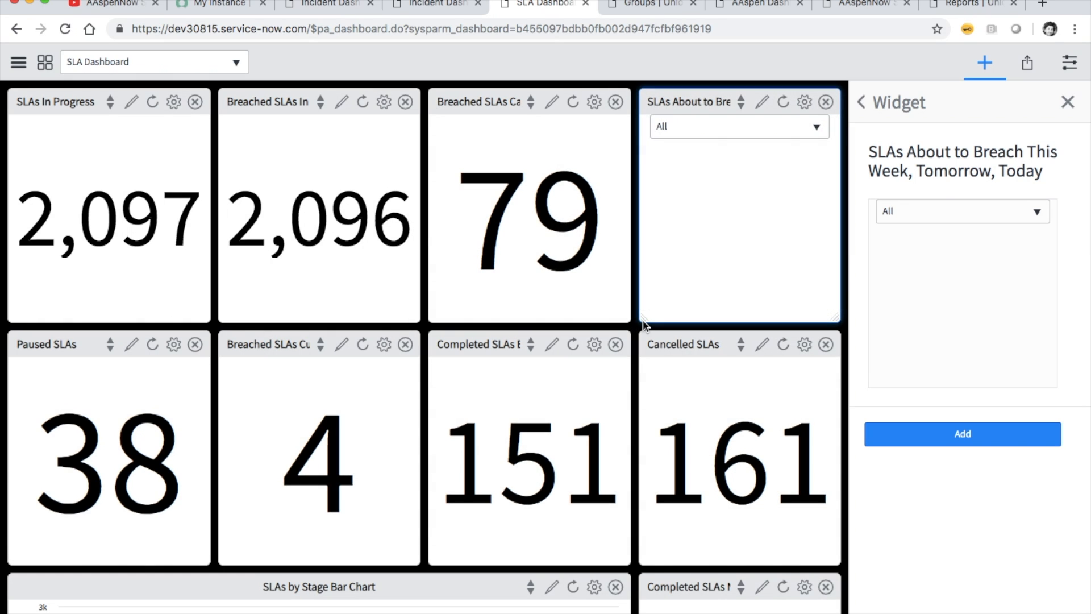
pyautogui.click(1068, 103)
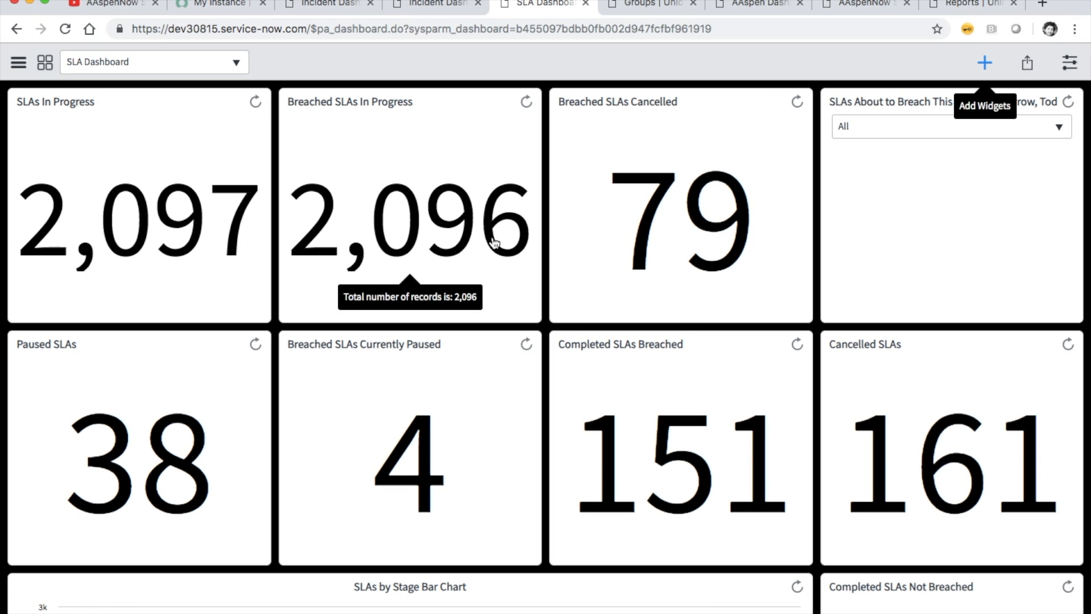
pyautogui.click(985, 65)
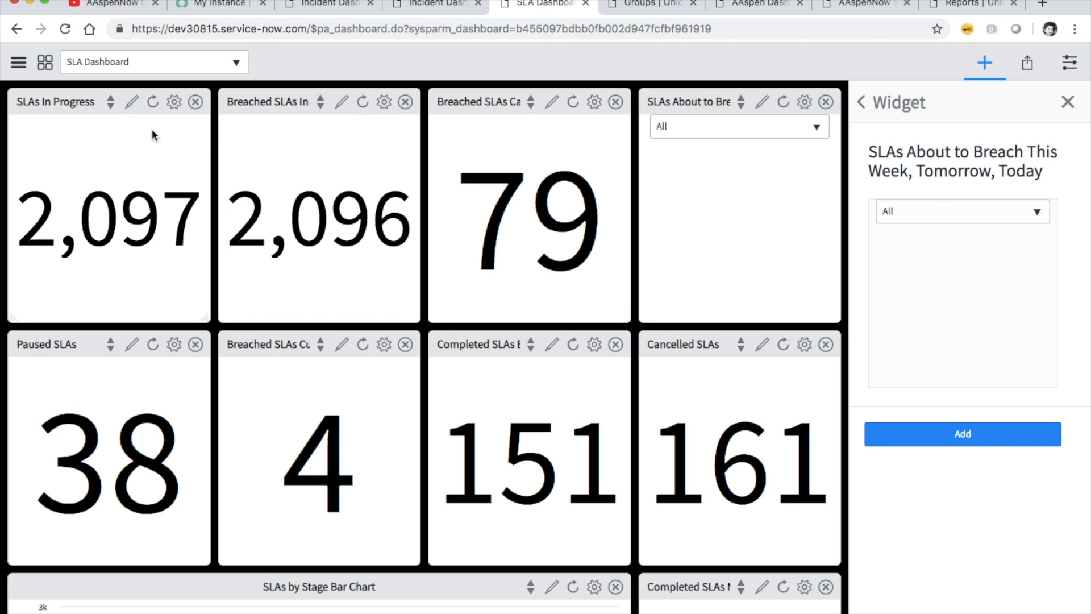
pyautogui.click(988, 73)
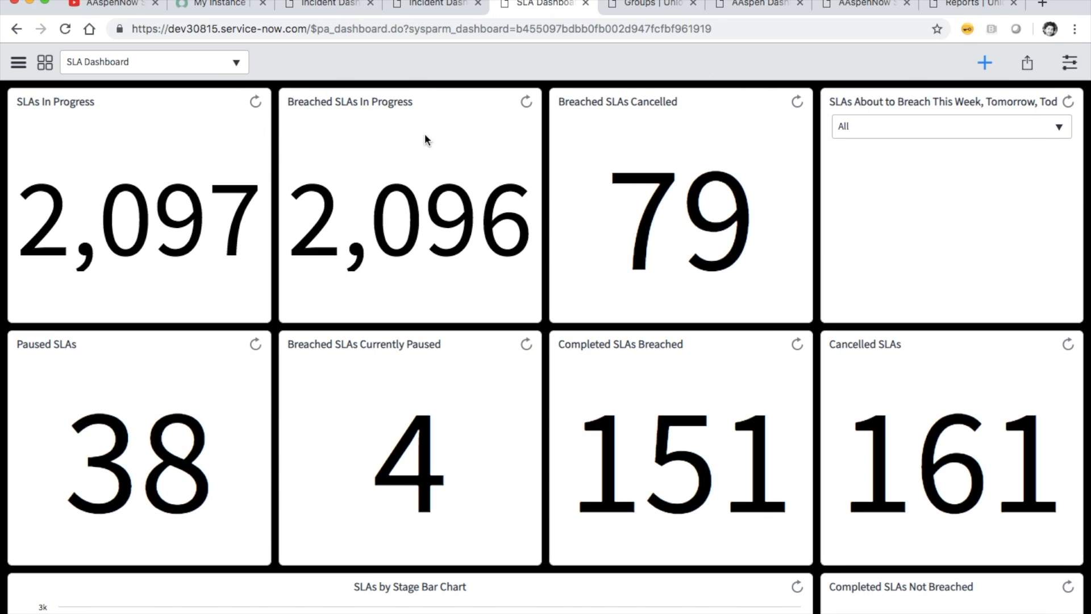
# Rearrange the top row so Breached SLAs In Progress comes first and Breached SLAs Currently Paused second, then leave editing.
pyautogui.click(986, 65)
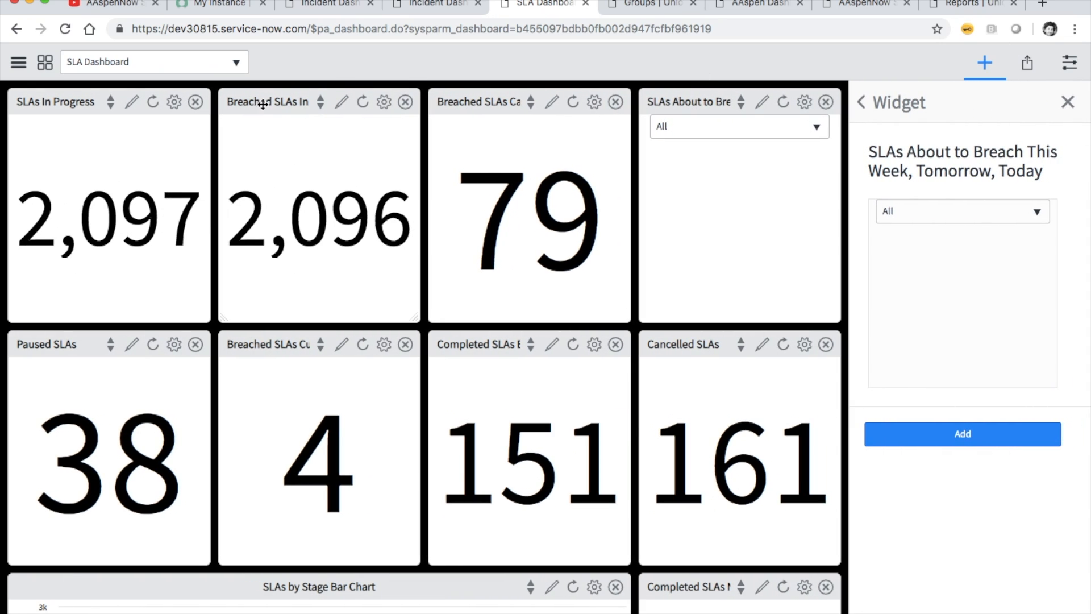
pyautogui.moveTo(280, 90); pyautogui.dragTo(80, 102)
pyautogui.moveTo(83, 587); pyautogui.dragTo(299, 398)
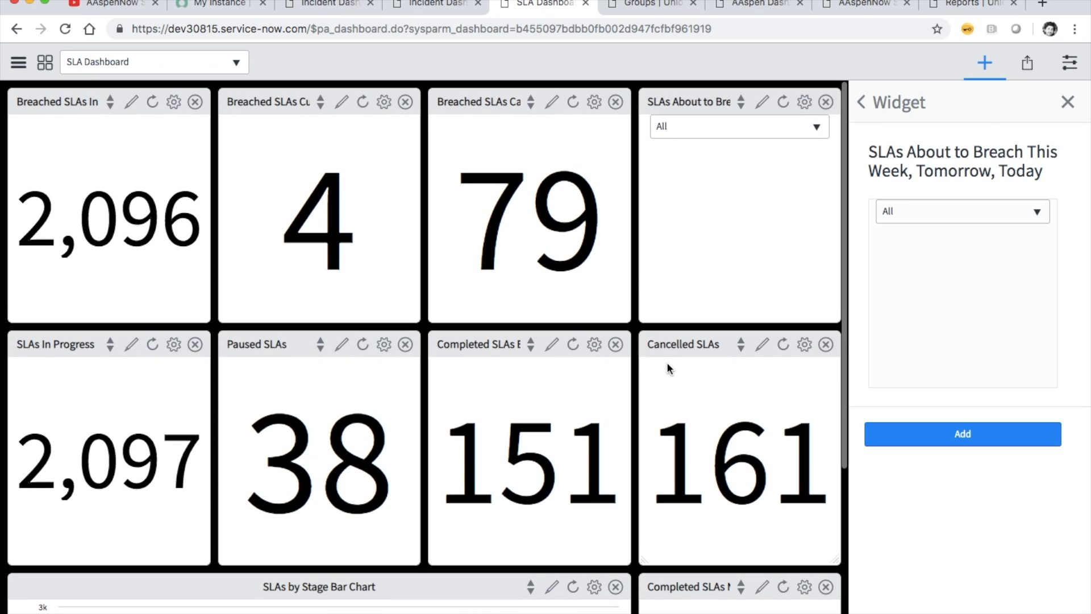
pyautogui.click(986, 65)
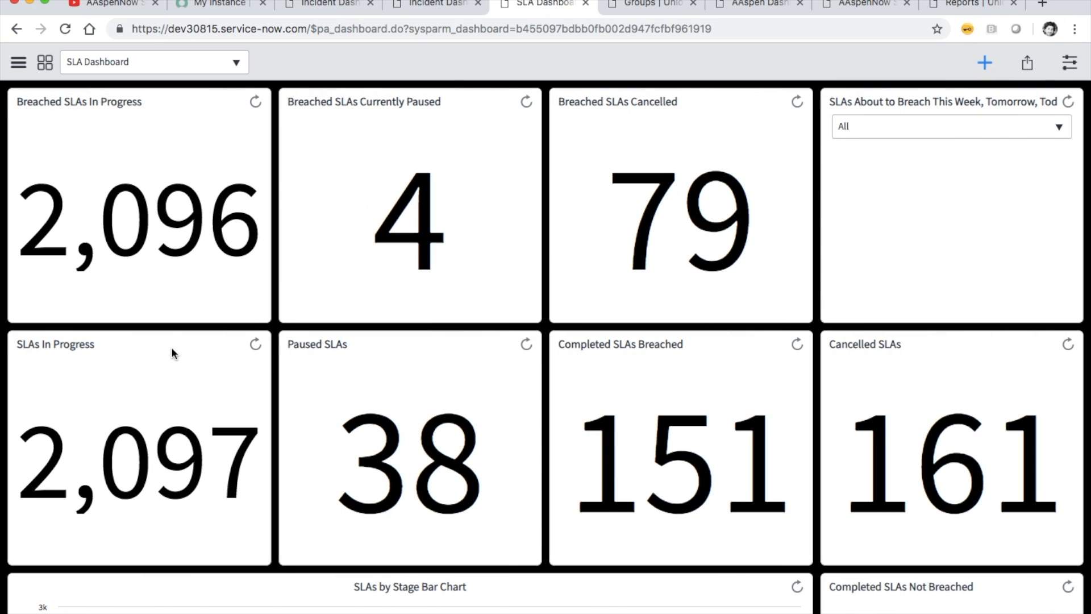
pyautogui.moveTo(148, 209)
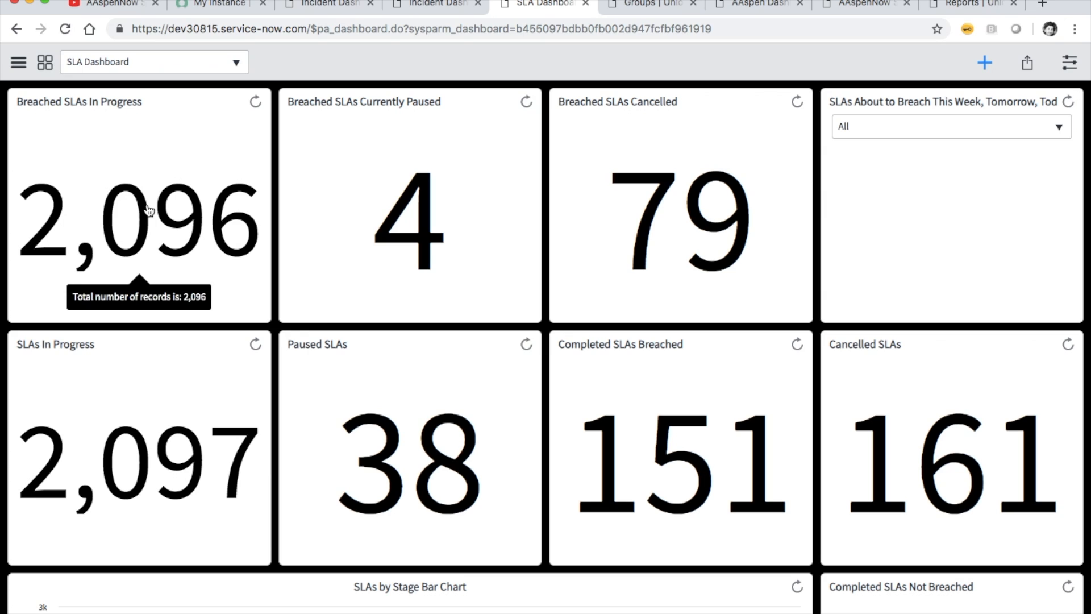
pyautogui.moveTo(124, 423)
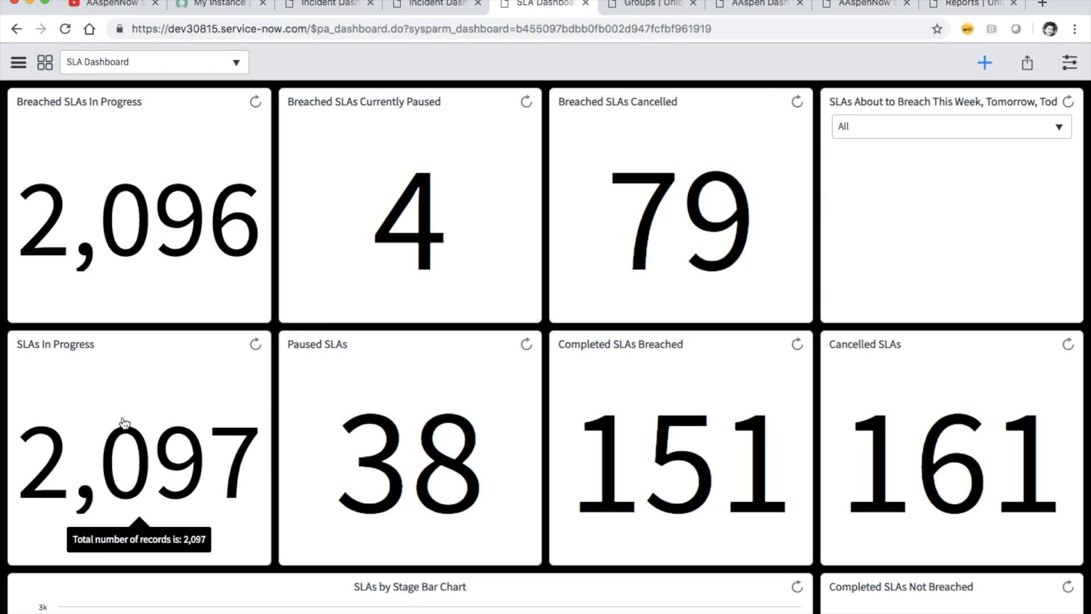
# Examine the filter widget's Has Breached and SLA Expiring This week, Today, Tomorrow options and the values offered for Has Breached.
pyautogui.click(1000, 132)
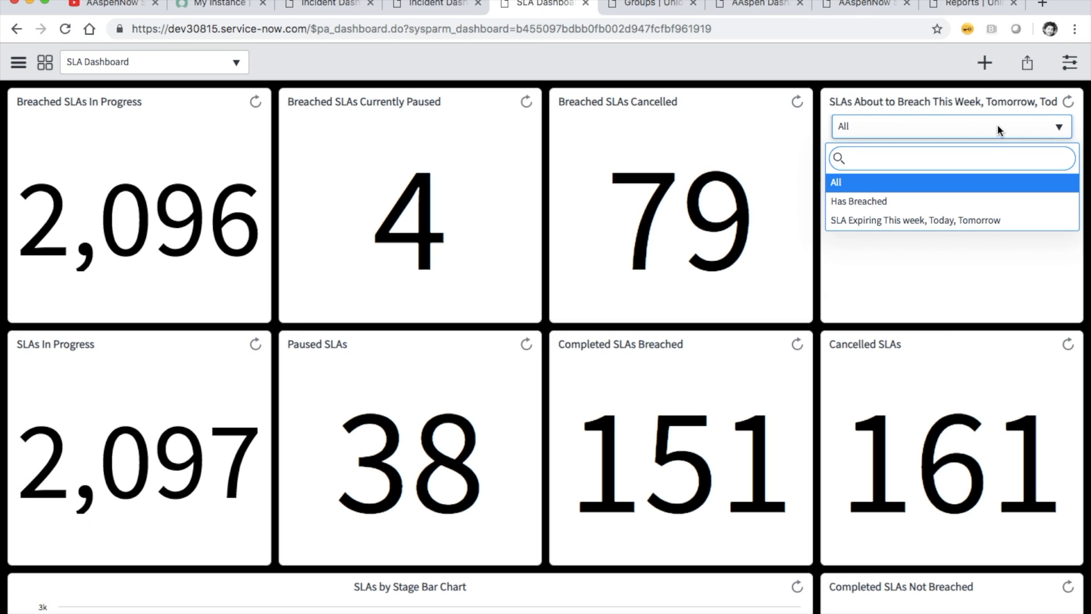
pyautogui.click(960, 204)
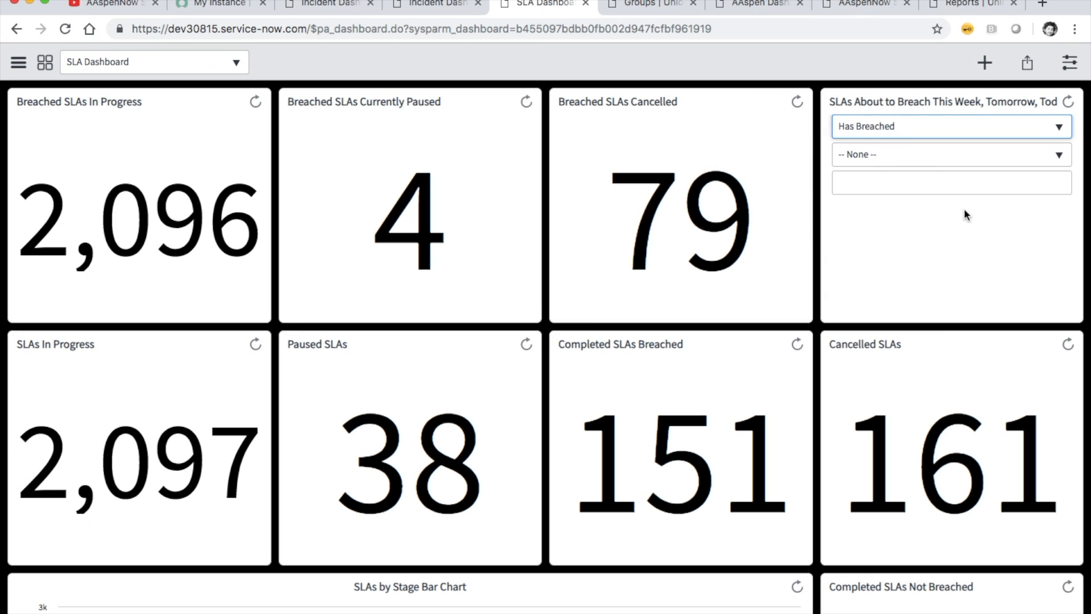
pyautogui.click(878, 158)
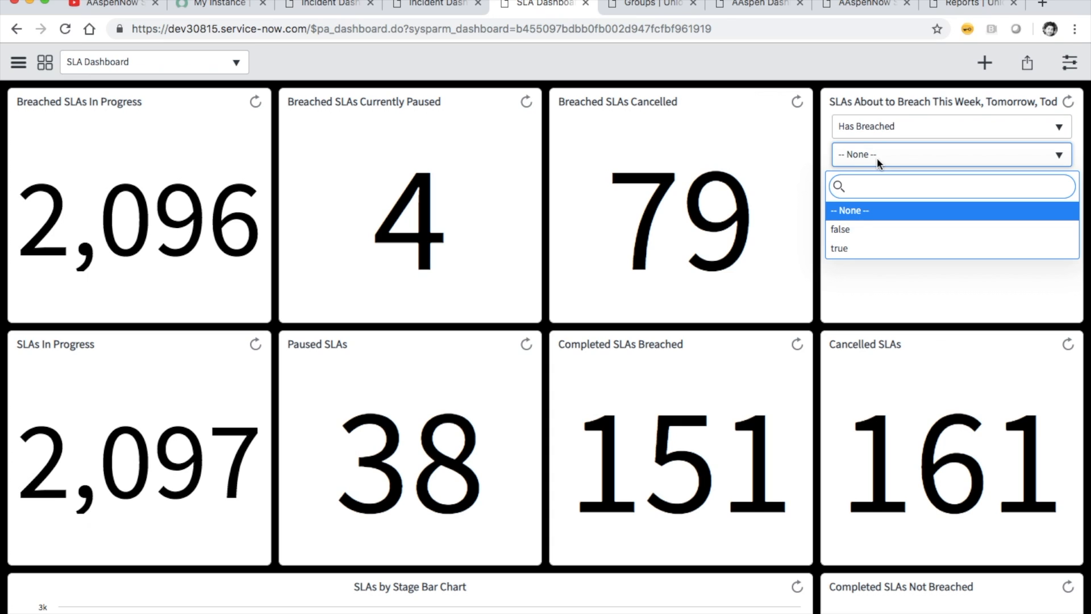
pyautogui.click(877, 158)
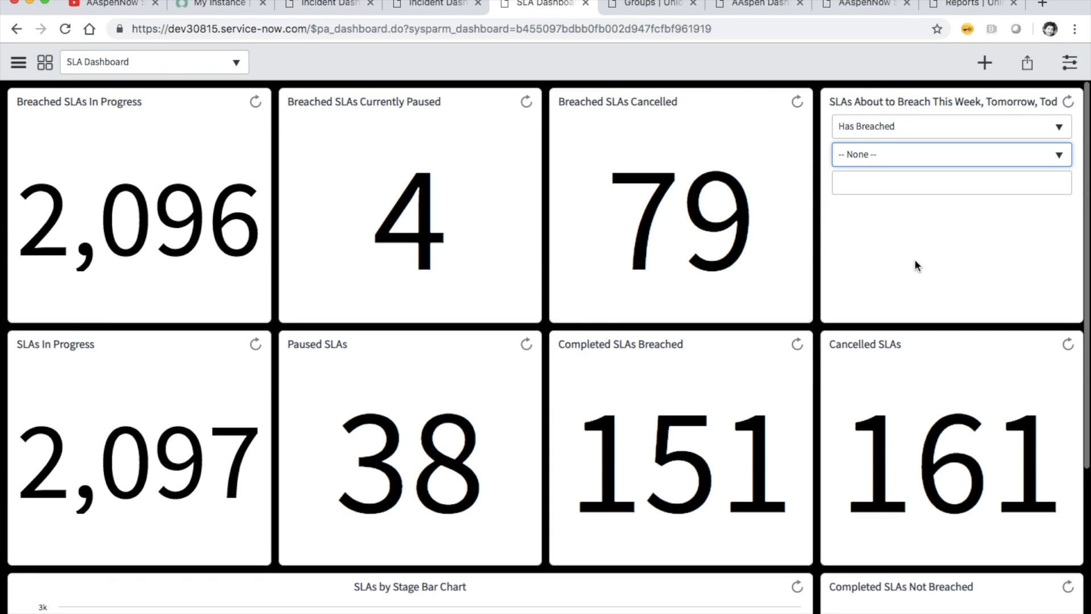
pyautogui.click(935, 183)
pyautogui.click(946, 155)
pyautogui.click(944, 152)
pyautogui.click(948, 134)
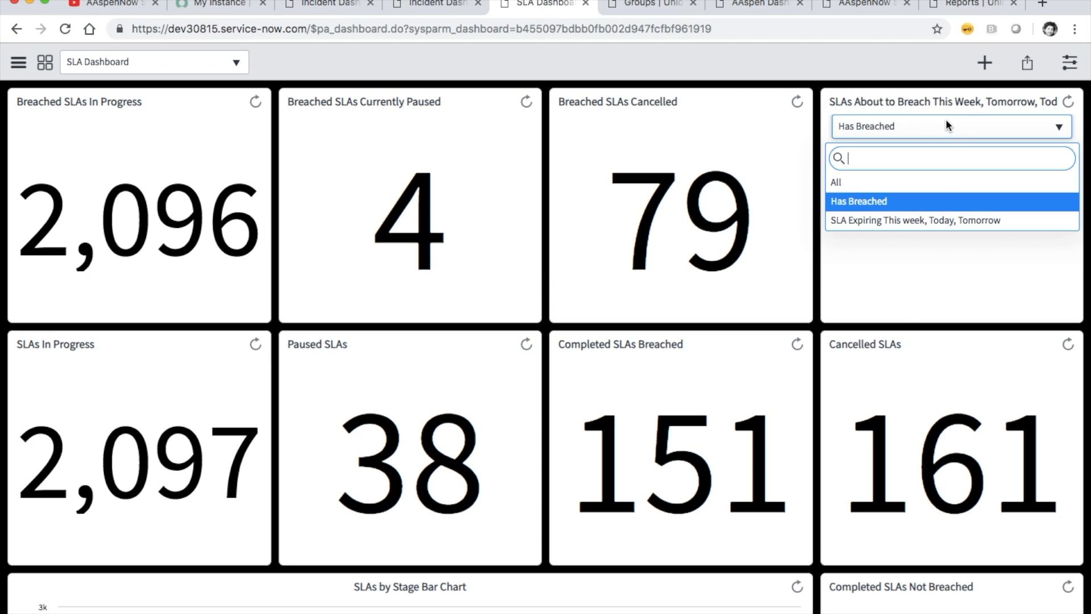
pyautogui.click(936, 213)
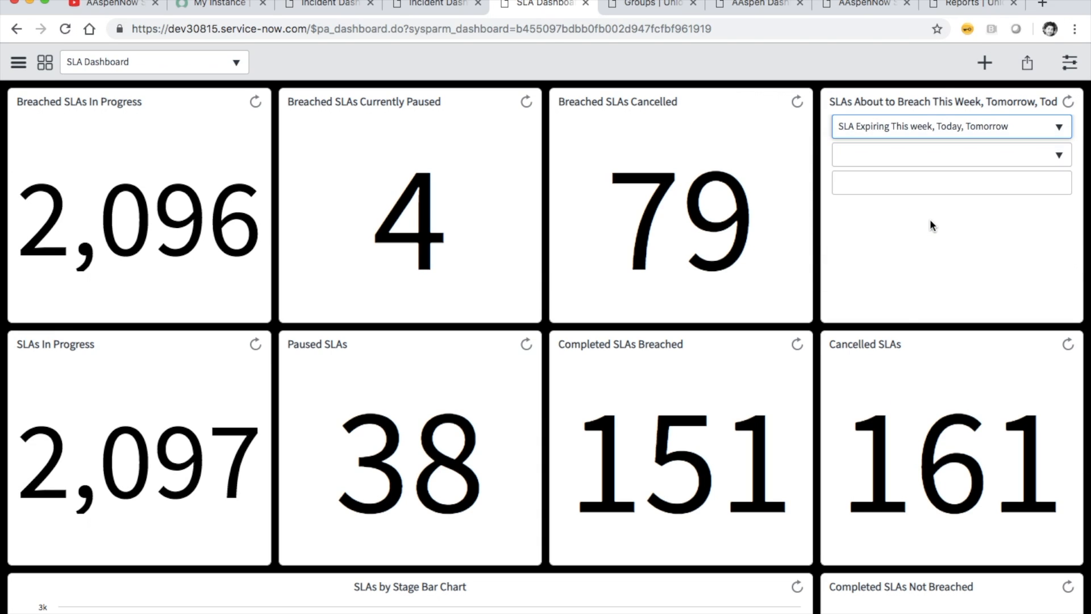
pyautogui.click(961, 129)
pyautogui.click(876, 221)
pyautogui.click(934, 184)
pyautogui.click(952, 185)
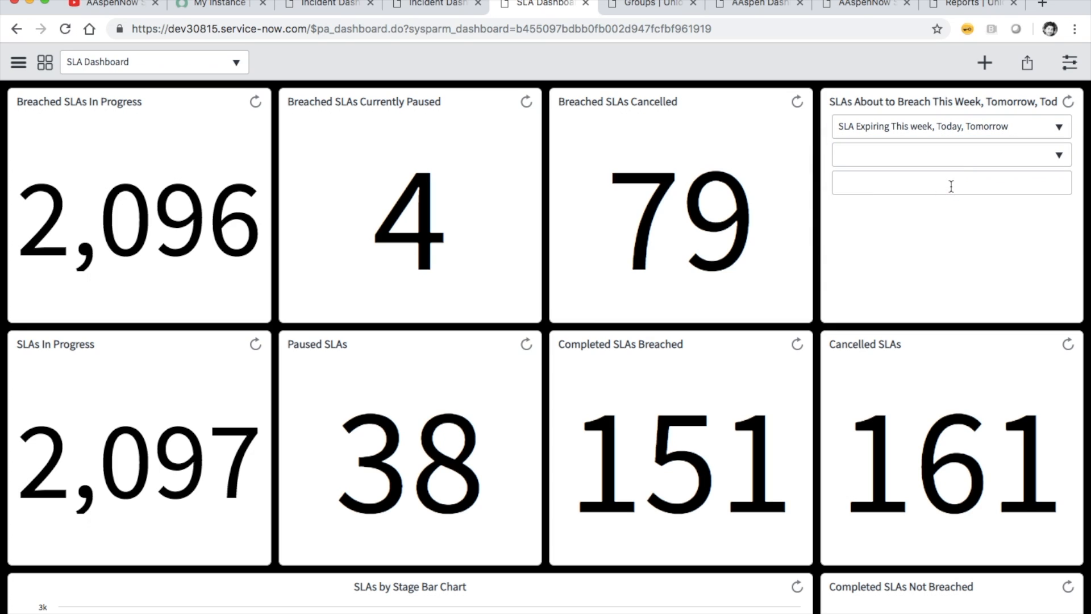
# Set the filter widget's Has Breached condition to false.
pyautogui.click(957, 129)
pyautogui.click(881, 202)
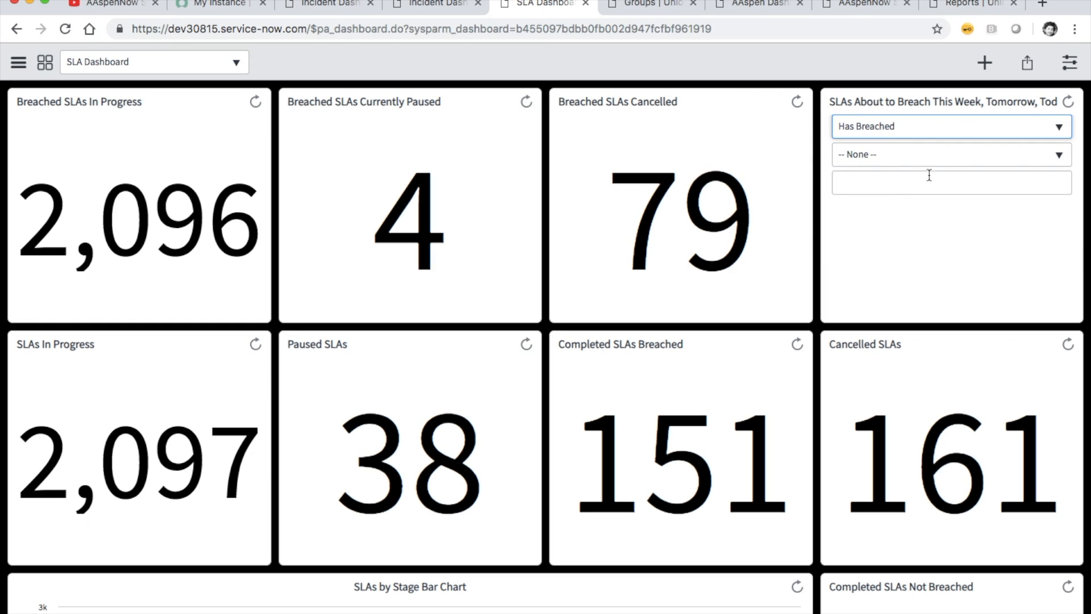
pyautogui.click(915, 154)
pyautogui.click(892, 230)
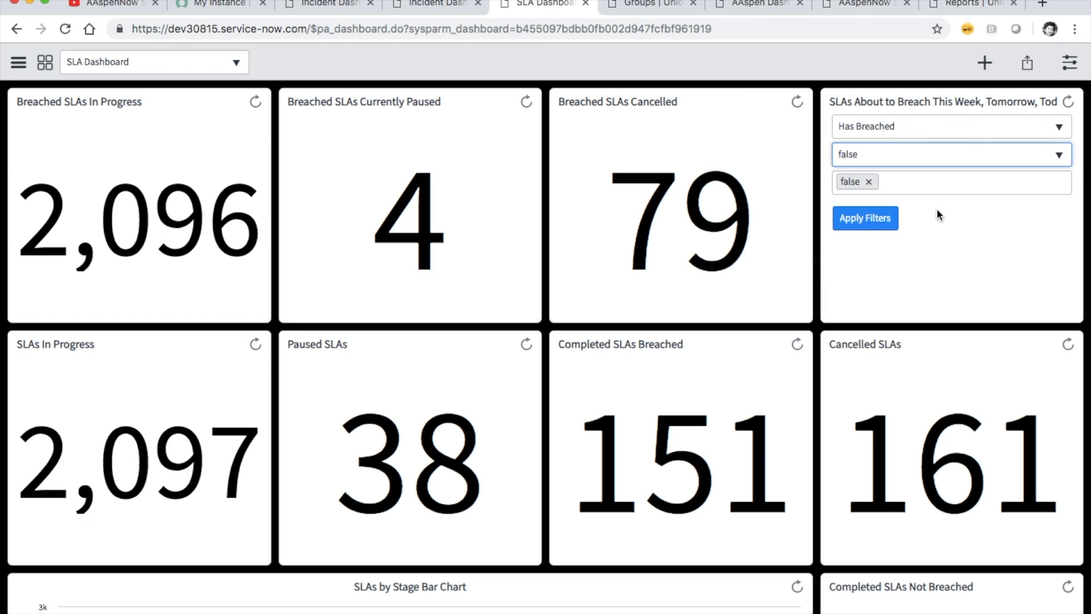
# Add the Today and Tomorrow values of SLA Expiring This week, Today, Tomorrow to the filter and apply the filters.
pyautogui.click(930, 128)
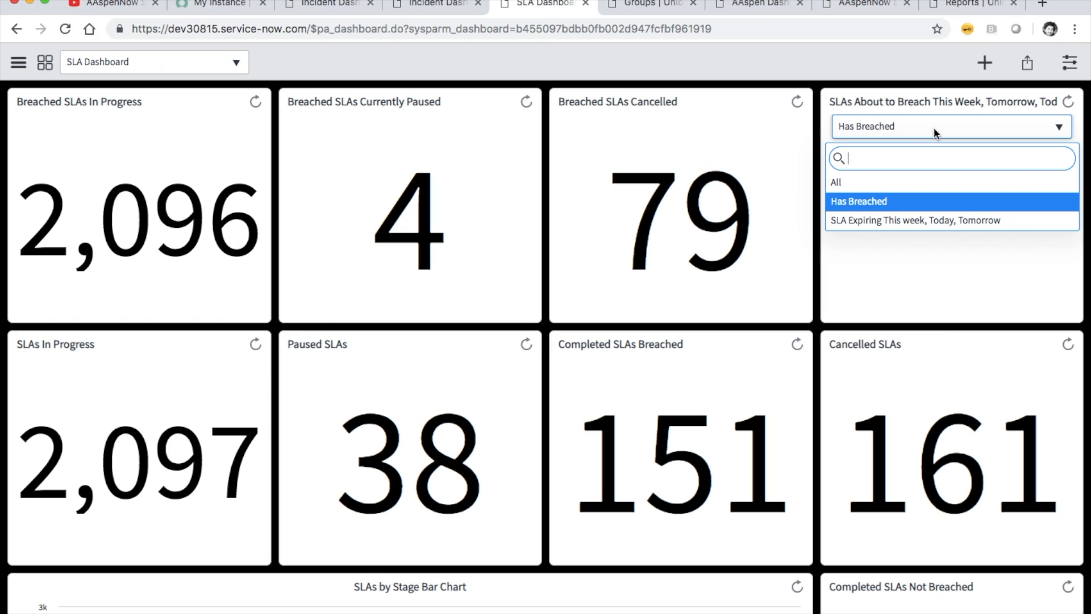
pyautogui.click(912, 221)
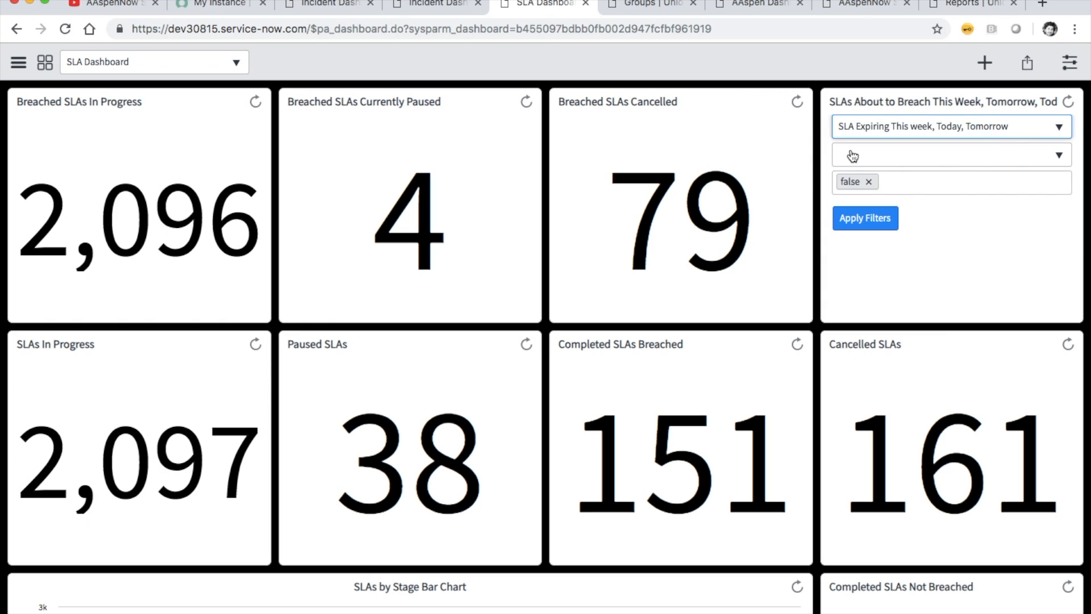
pyautogui.click(950, 126)
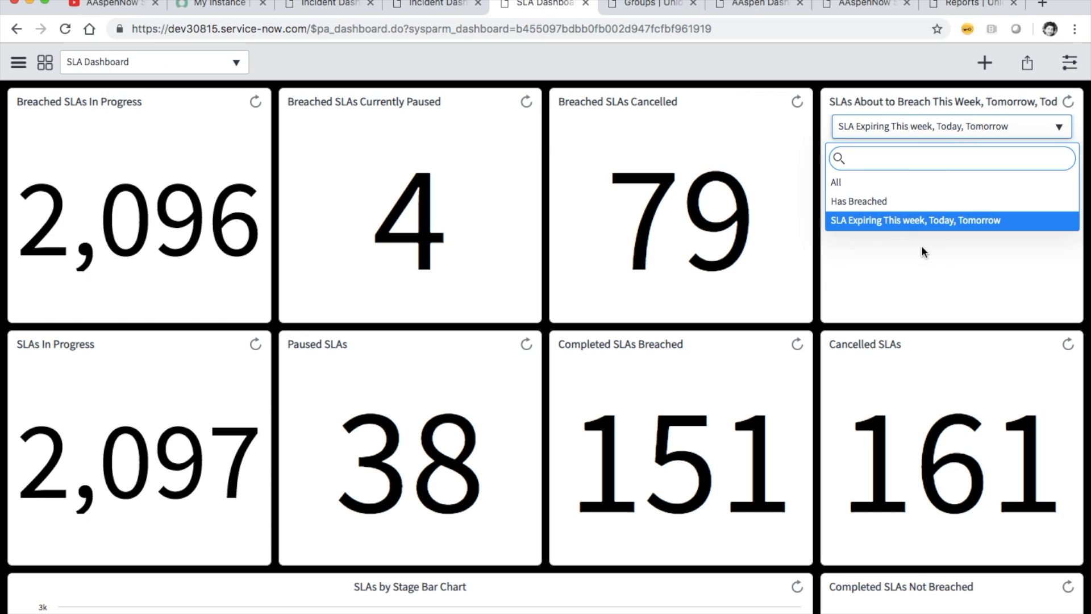
pyautogui.click(922, 222)
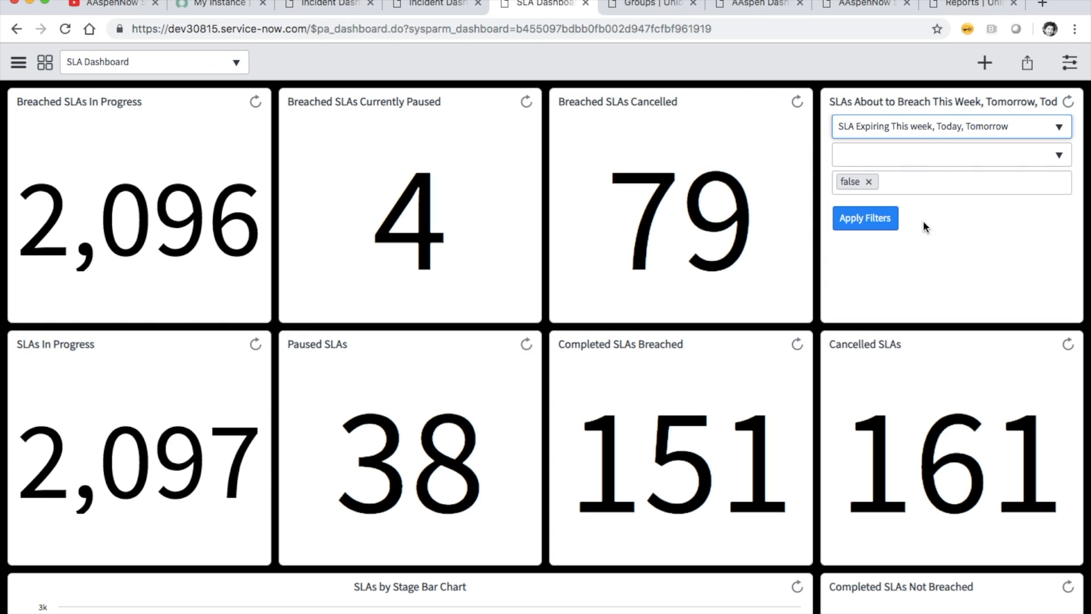
pyautogui.click(913, 154)
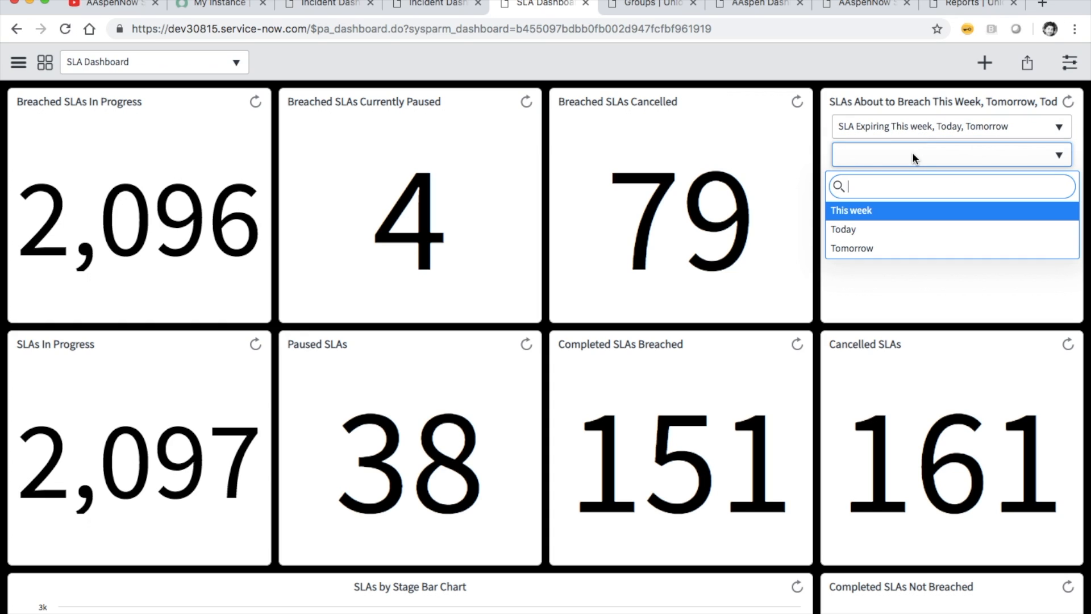
pyautogui.click(895, 233)
pyautogui.click(938, 128)
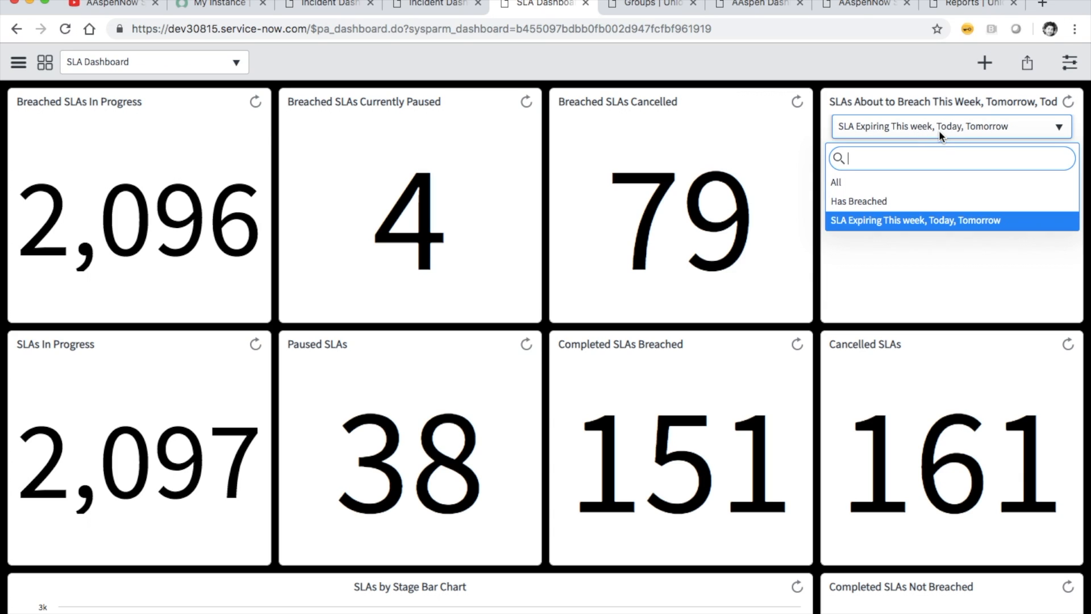
pyautogui.click(971, 223)
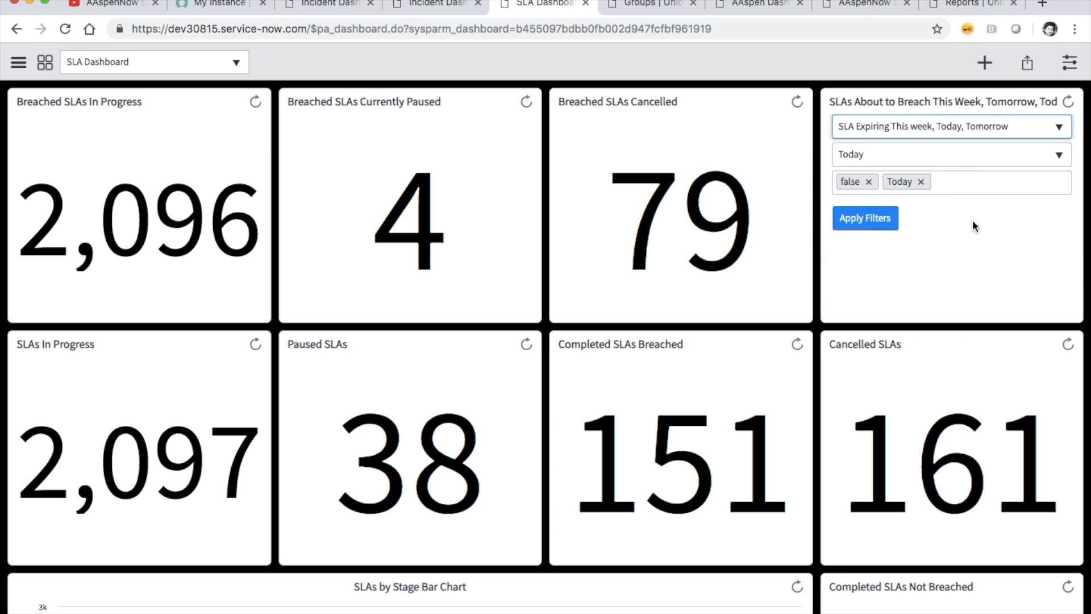
pyautogui.click(933, 161)
pyautogui.click(916, 250)
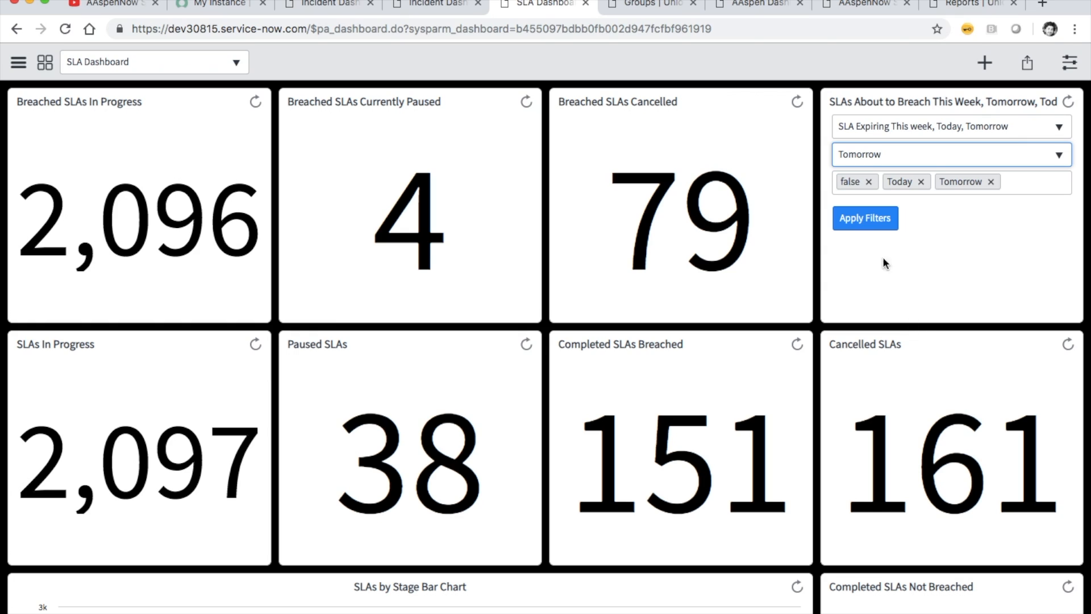
pyautogui.click(864, 224)
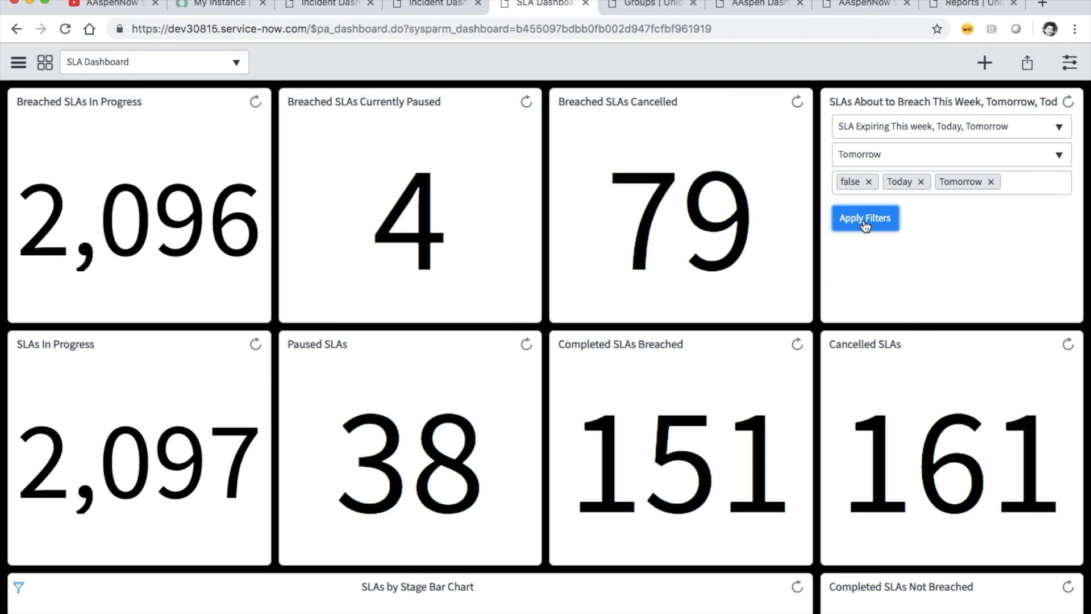
# Configure the Breached SLAs In Progress widget with real-time updates, a centered title, Follow interactive filter and Show when following filter.
pyautogui.click(985, 62)
pyautogui.click(175, 102)
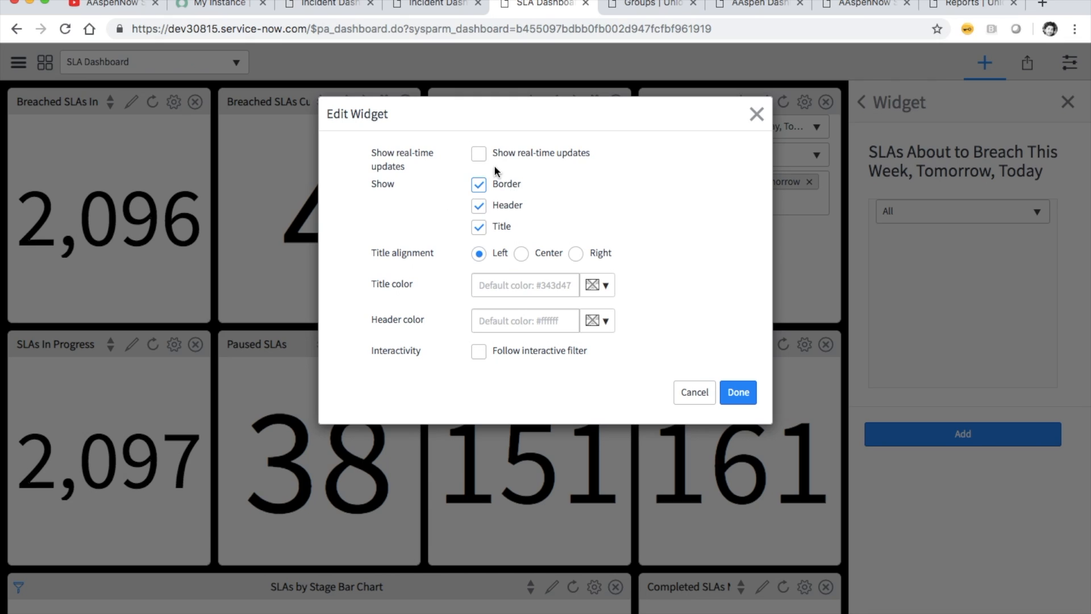
pyautogui.click(525, 252)
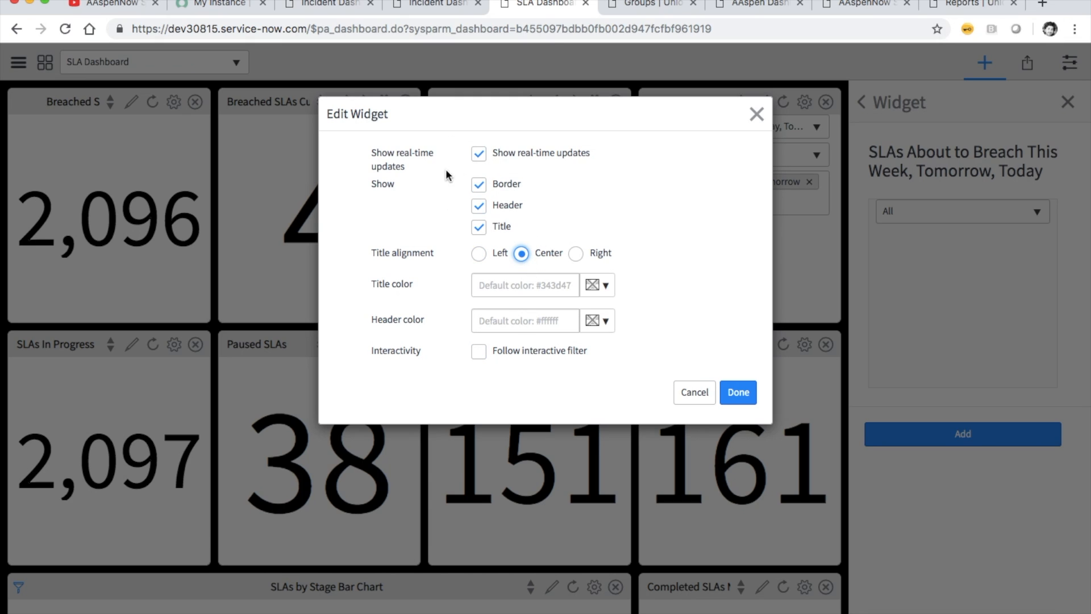
pyautogui.click(478, 351)
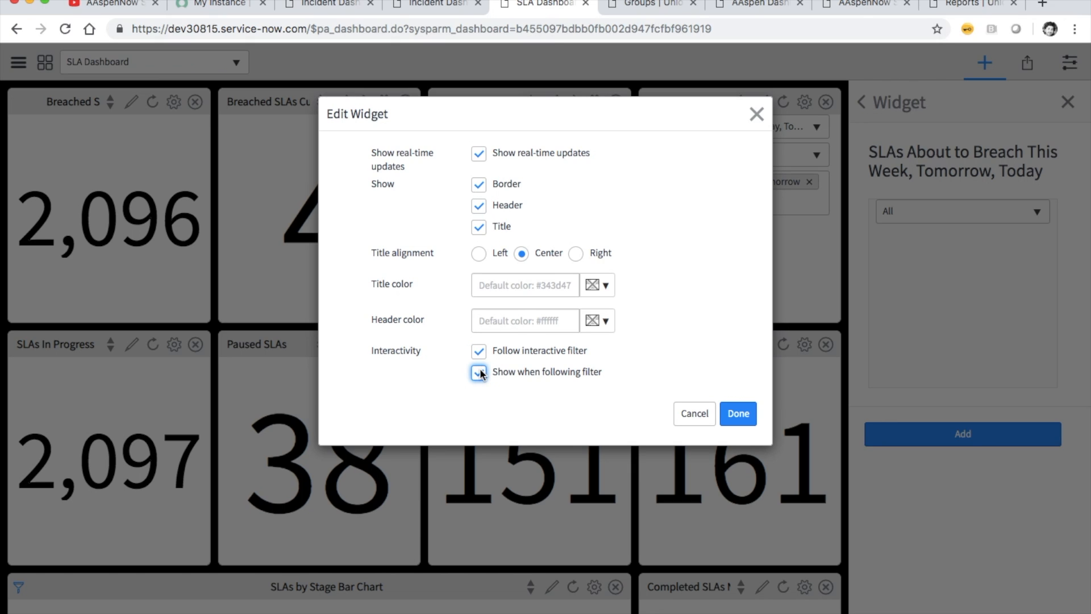
pyautogui.click(730, 422)
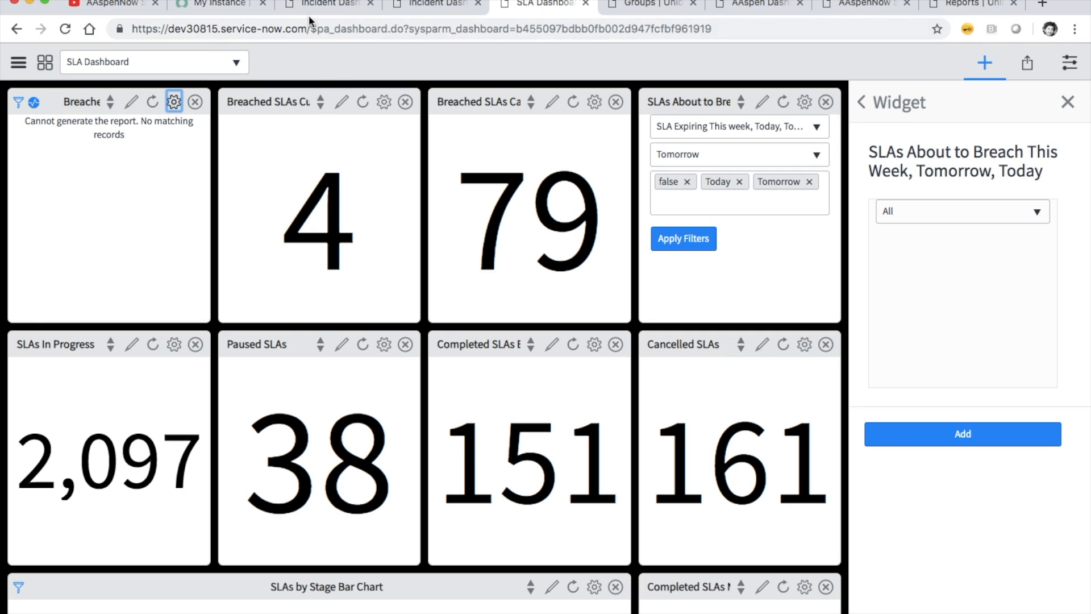
# Open the ServiceNow developer instance from the My Instance page in its own browser tab.
pyautogui.click(224, 11)
pyautogui.click(248, 273)
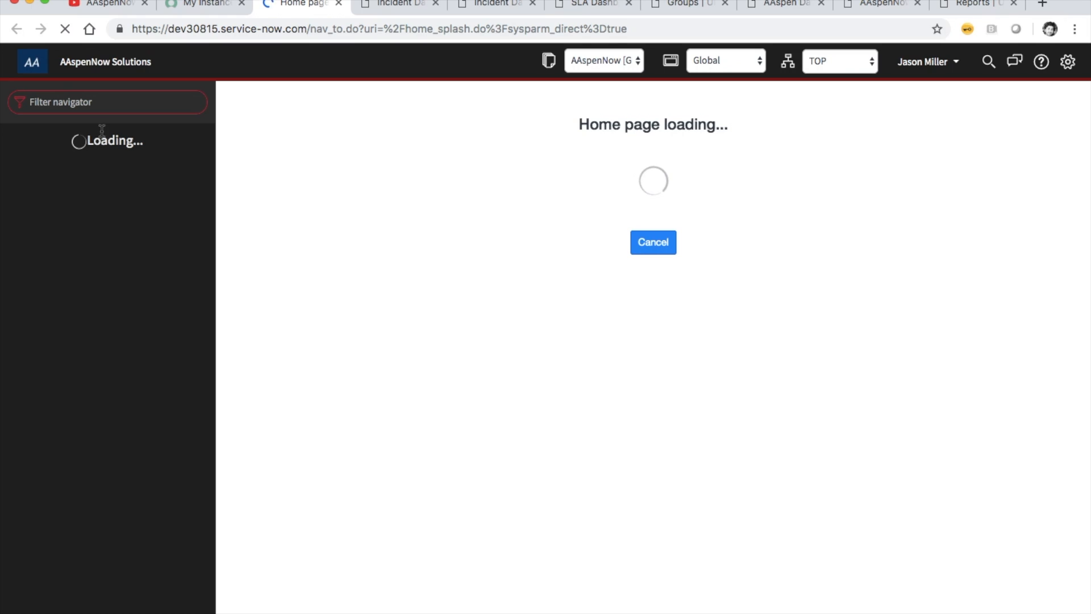
pyautogui.click(45, 102)
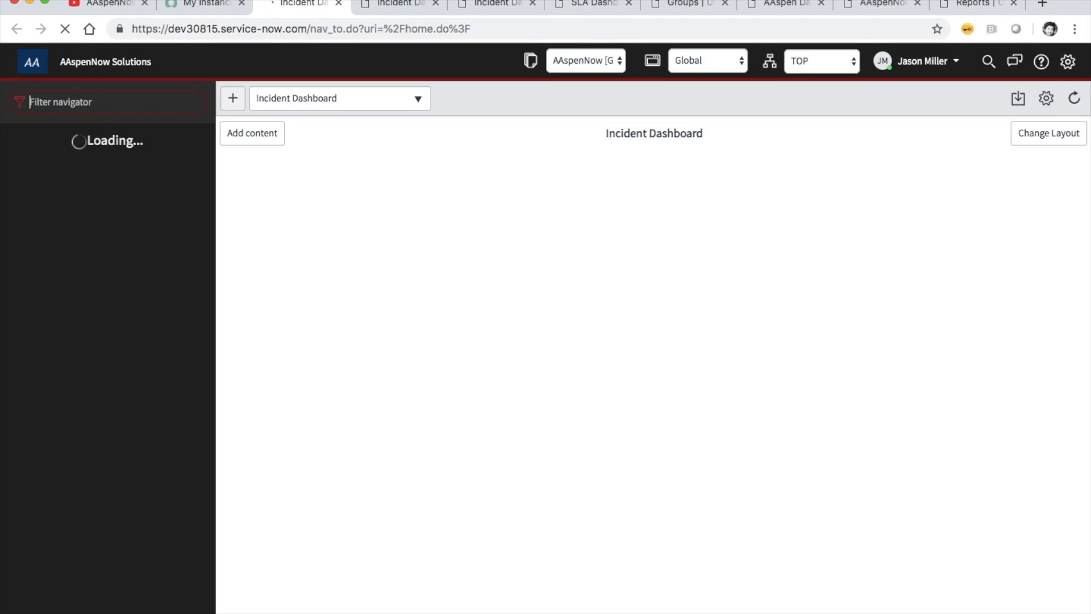
pyautogui.write('PROBLEM')
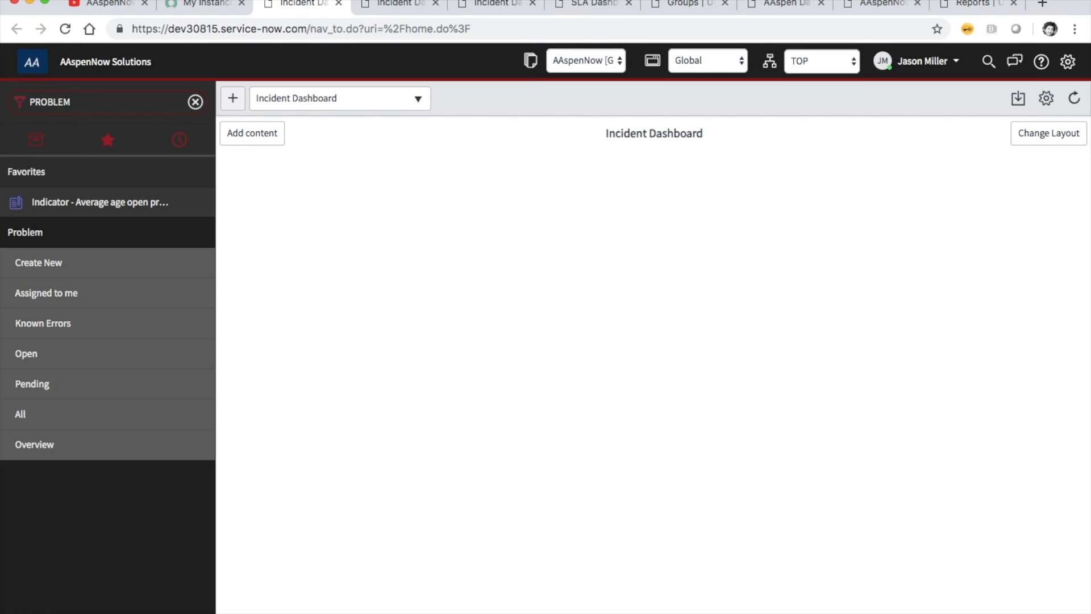
pyautogui.write('.DO')
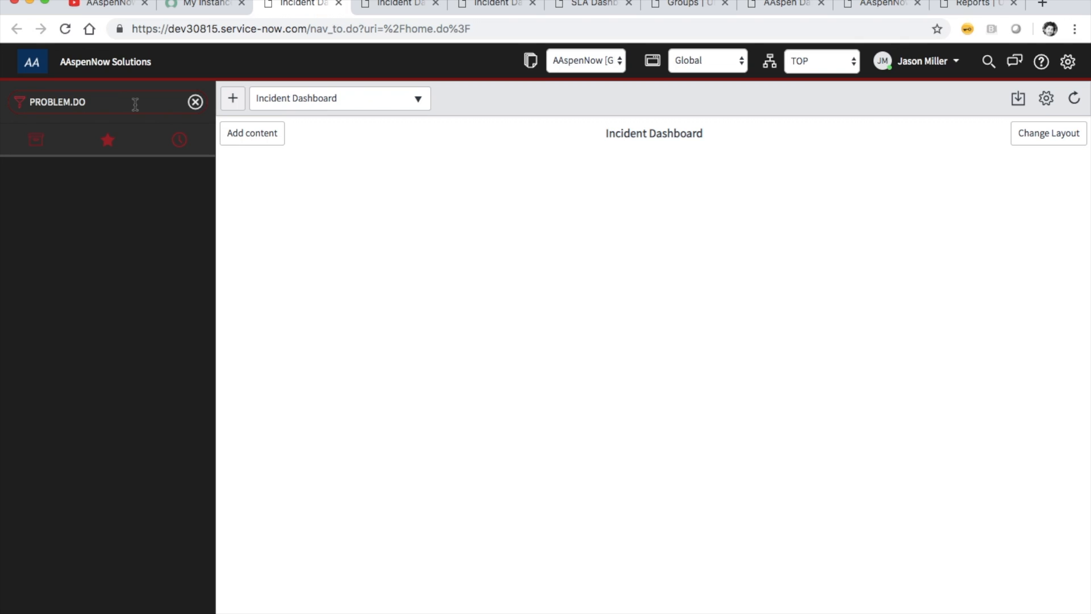
pyautogui.press('BackSpace')
pyautogui.press('BackSpace')
pyautogui.press('BackSpace')
pyautogui.press('BackSpace')
pyautogui.press('BackSpace')
pyautogui.press('BackSpace')
pyautogui.press('BackSpace')
pyautogui.press('BackSpace')
pyautogui.press('BackSpace')
pyautogui.press('BackSpace')
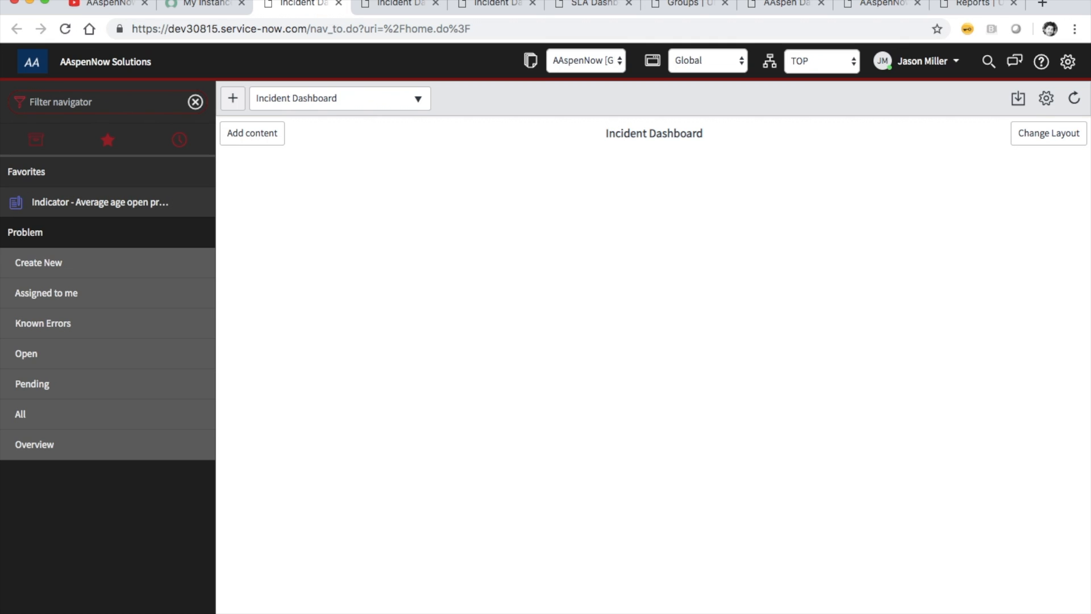
# Open a new problem record form by entering problem.do in the navigator filter.
pyautogui.write('prob')
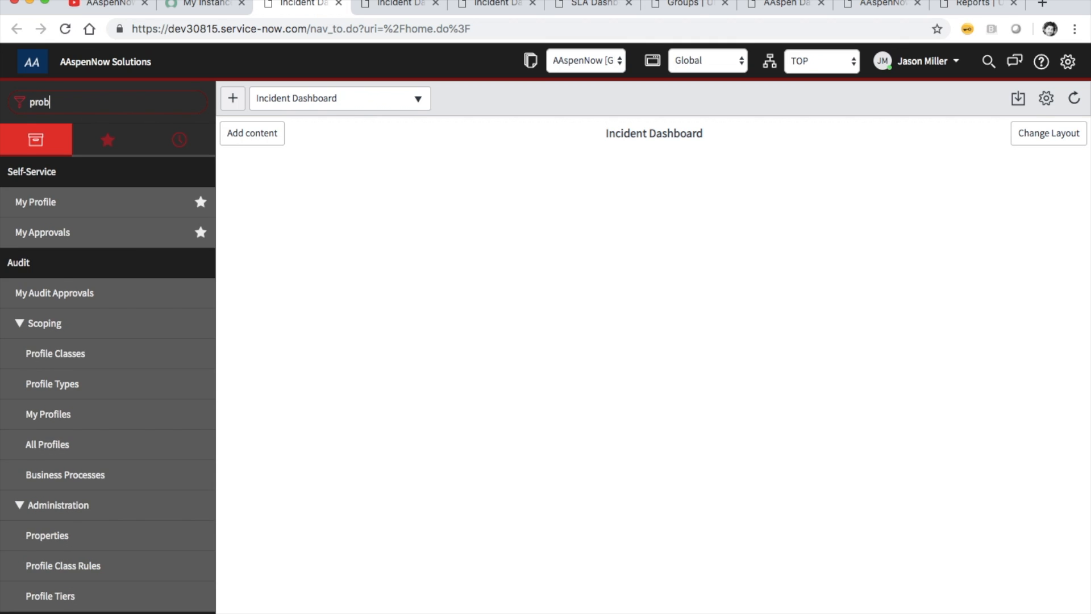
pyautogui.write('lem.DO')
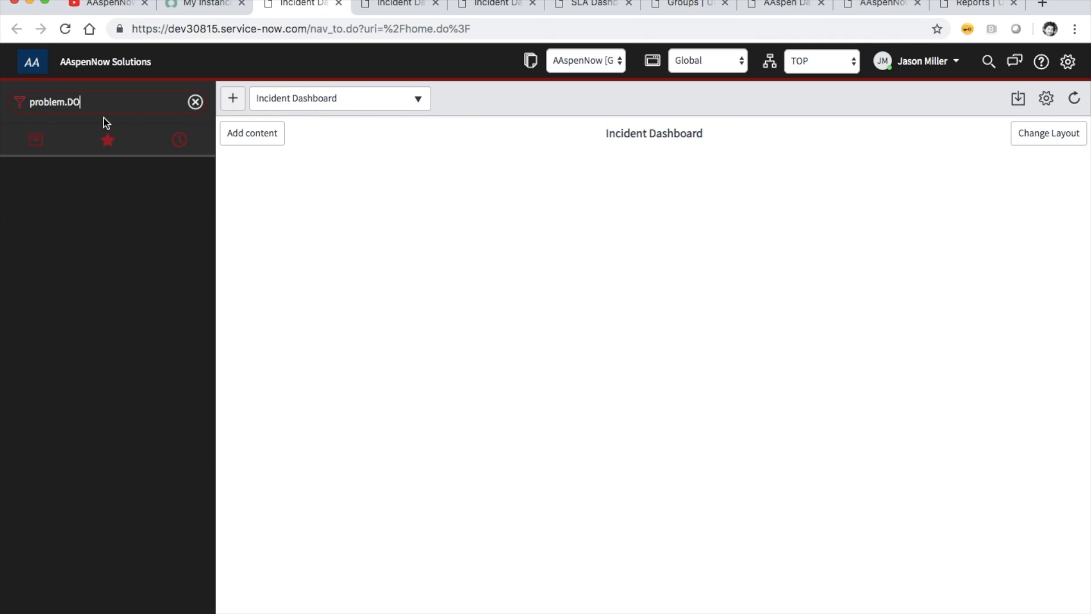
pyautogui.press('BackSpace')
pyautogui.write('do')
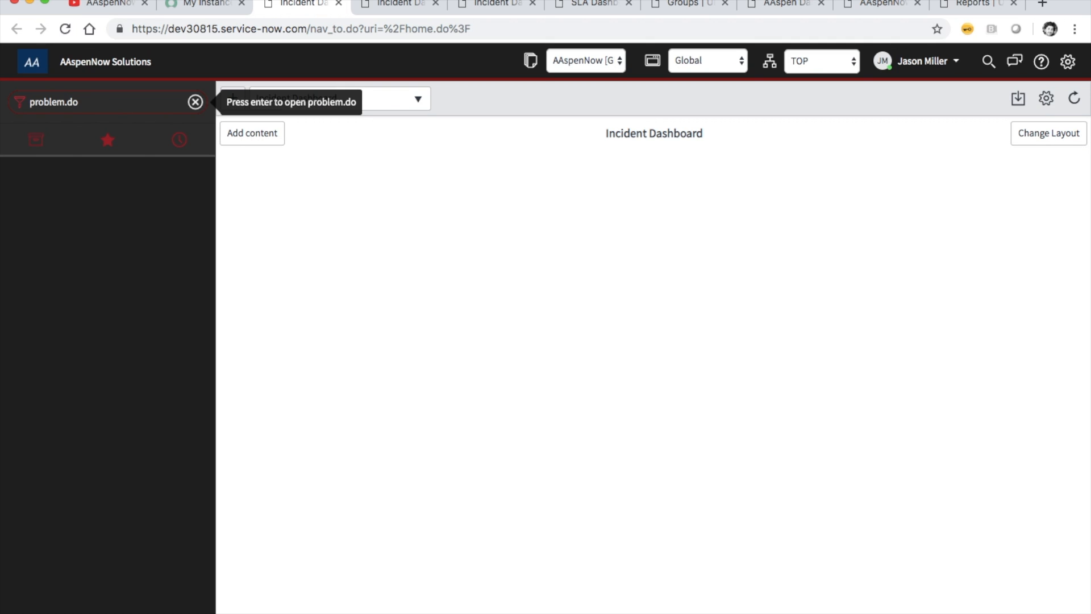
pyautogui.press('Return')
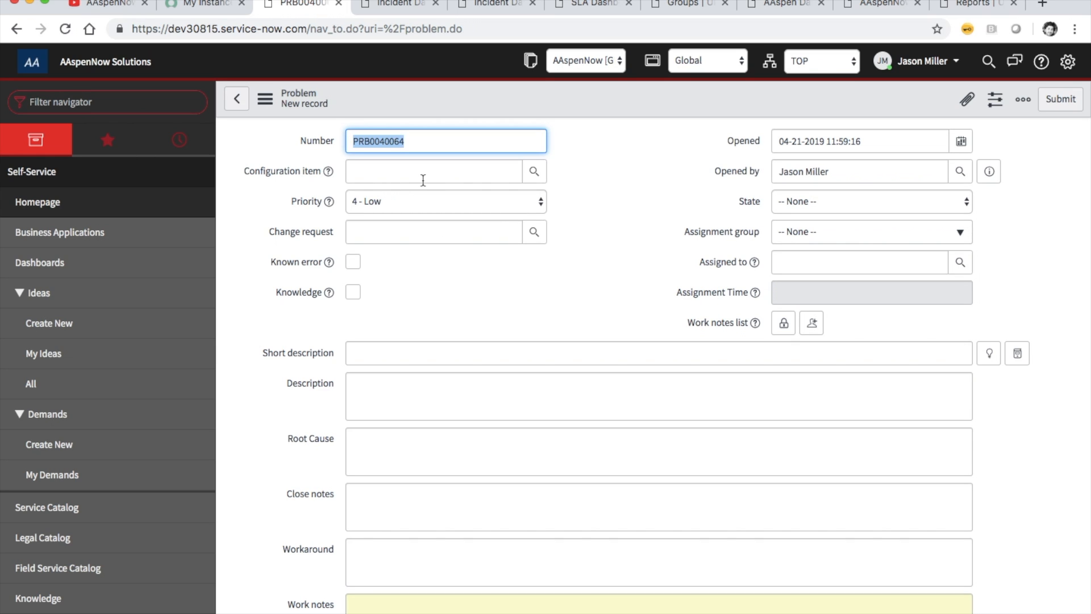
# Fill in the new problem with short description JM and state Open, and submit it.
pyautogui.click(402, 360)
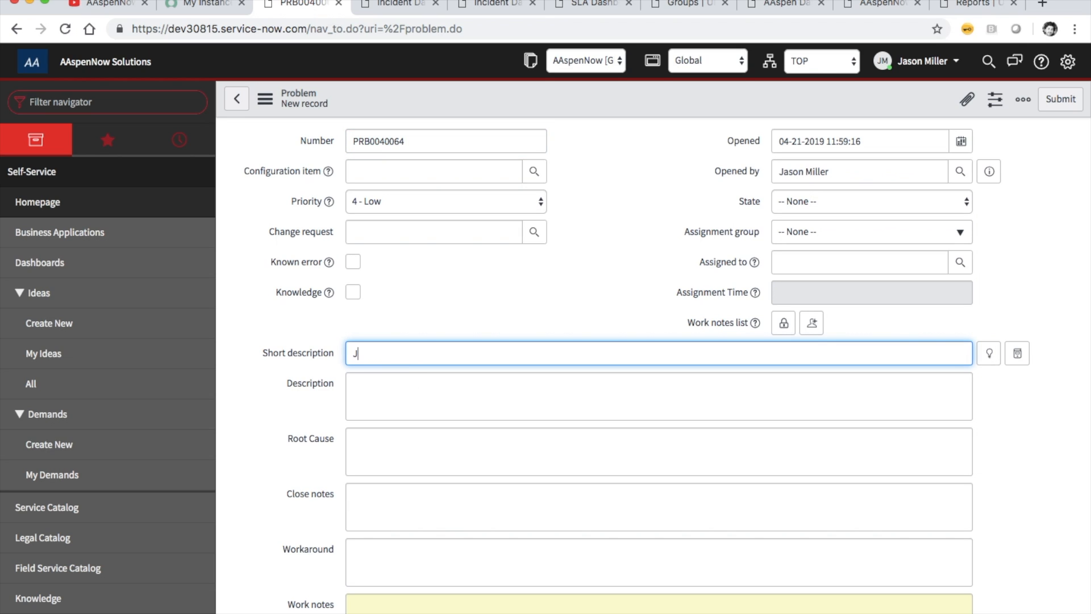
pyautogui.click(446, 286)
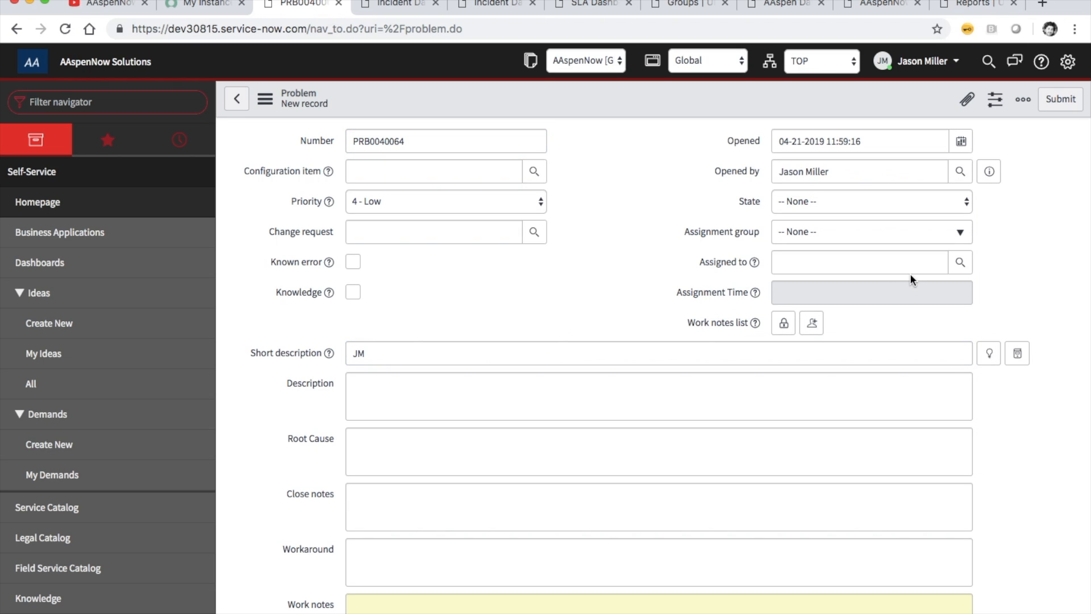
pyautogui.click(818, 201)
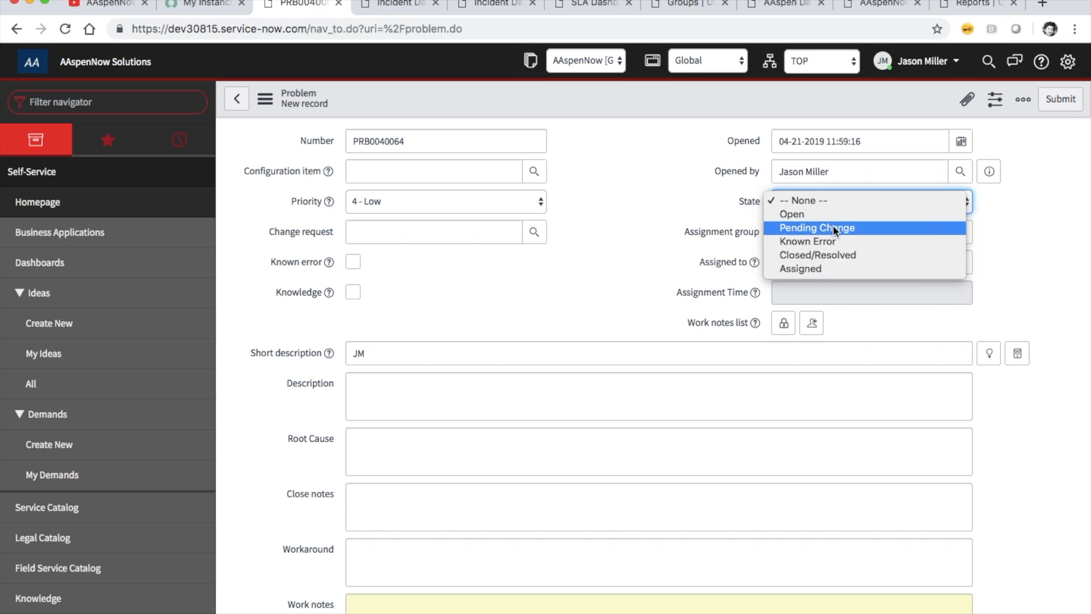
pyautogui.click(829, 214)
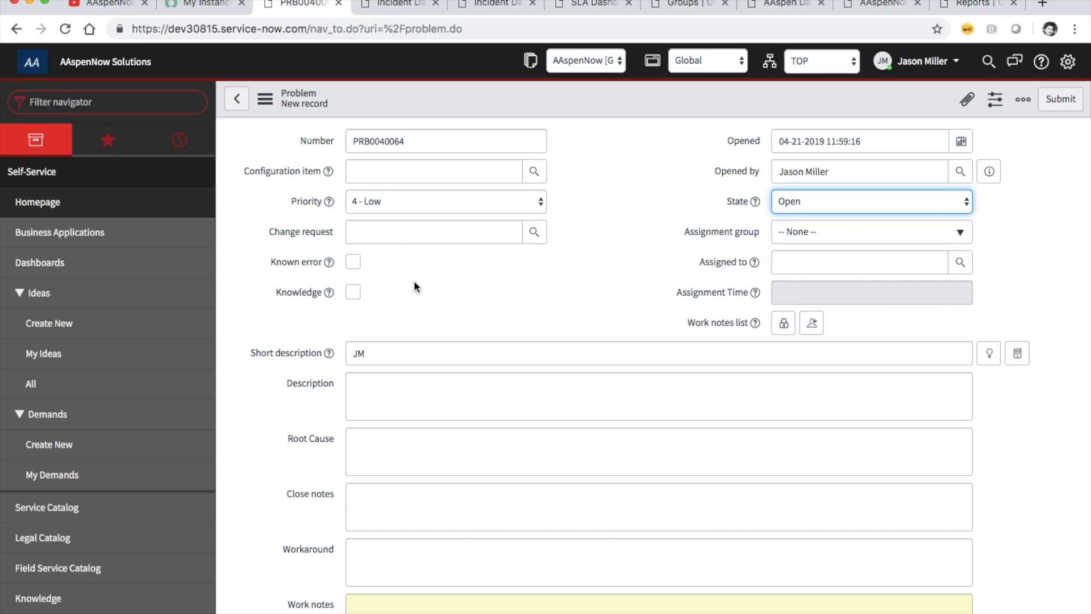
pyautogui.scroll(-3, 253, 263)
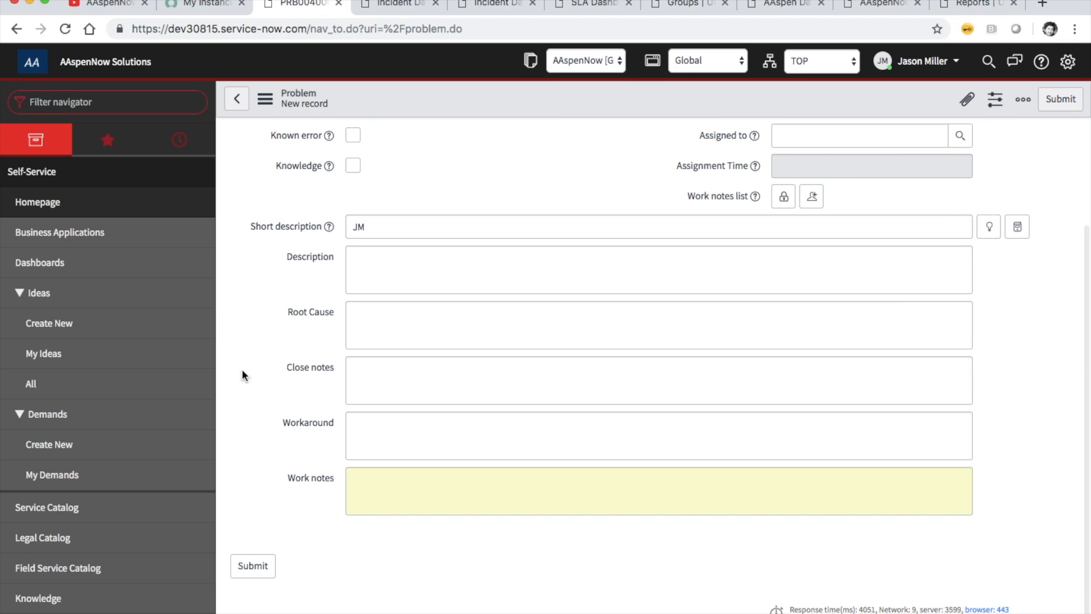
pyautogui.click(250, 566)
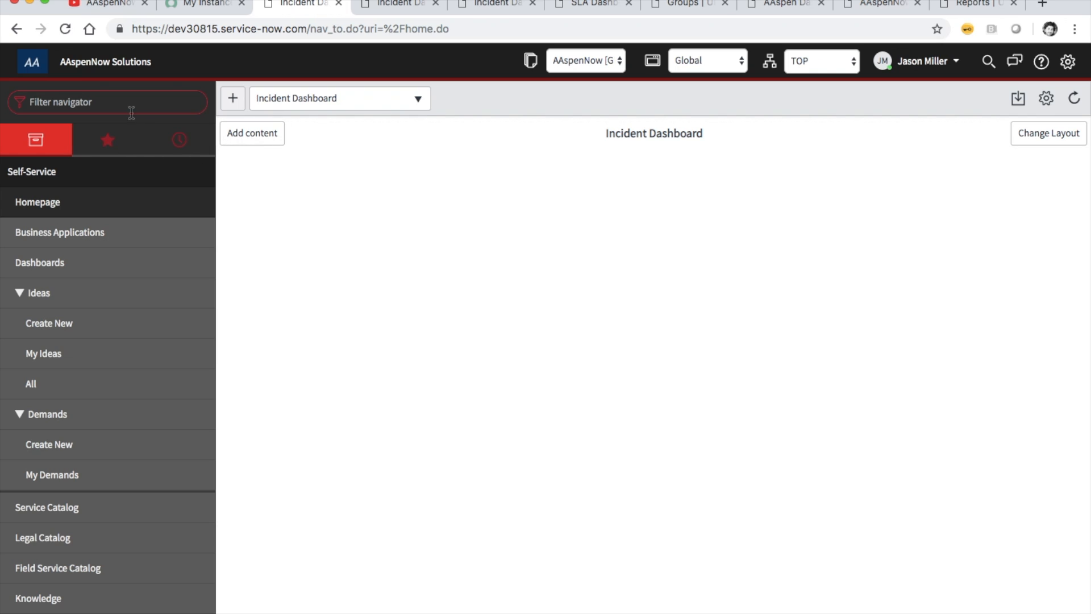
# Open the newly created record from problem.list and examine its Task SLAs and their breach times.
pyautogui.write('problem.list')
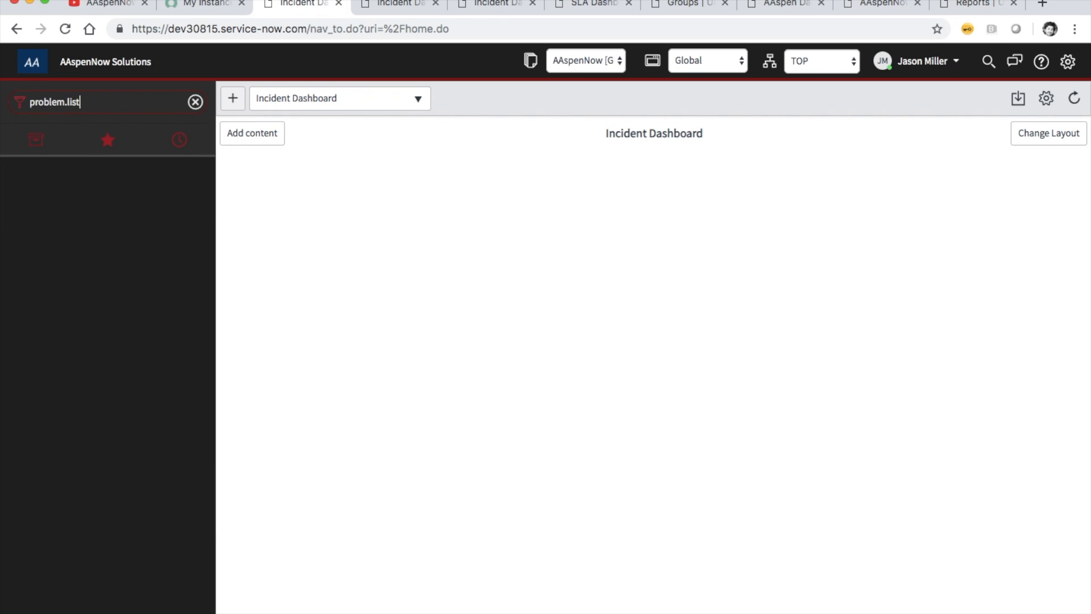
pyautogui.press('Return')
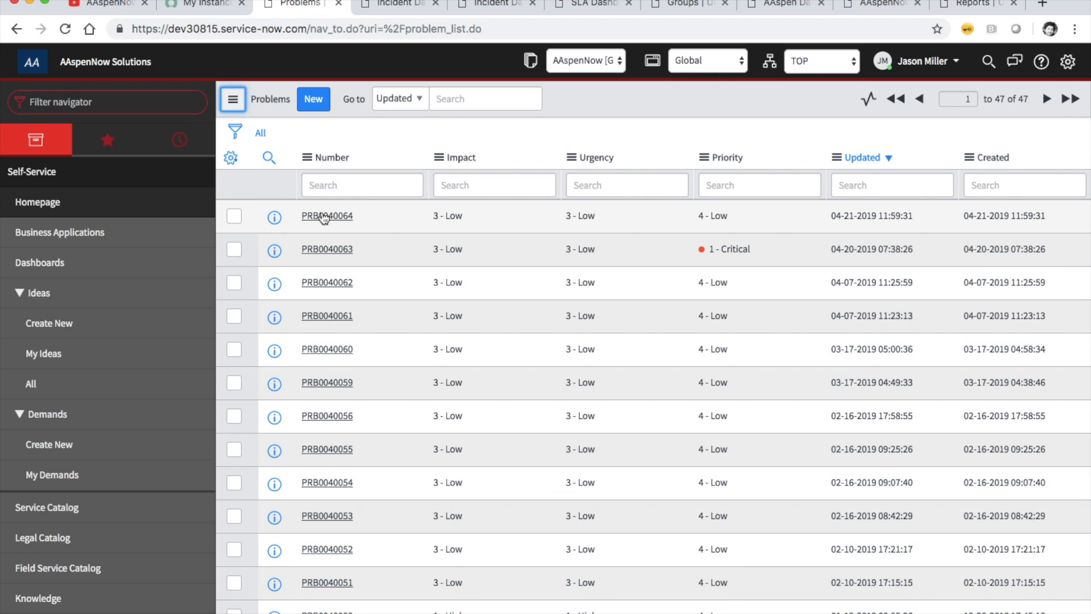
pyautogui.click(321, 220)
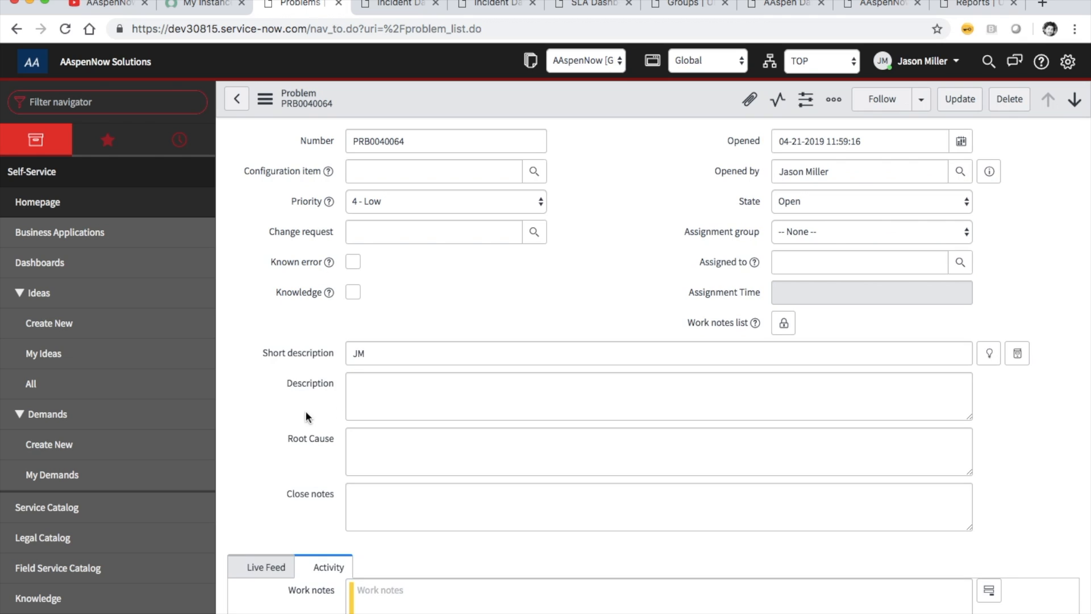
pyautogui.scroll(-10, 292, 430)
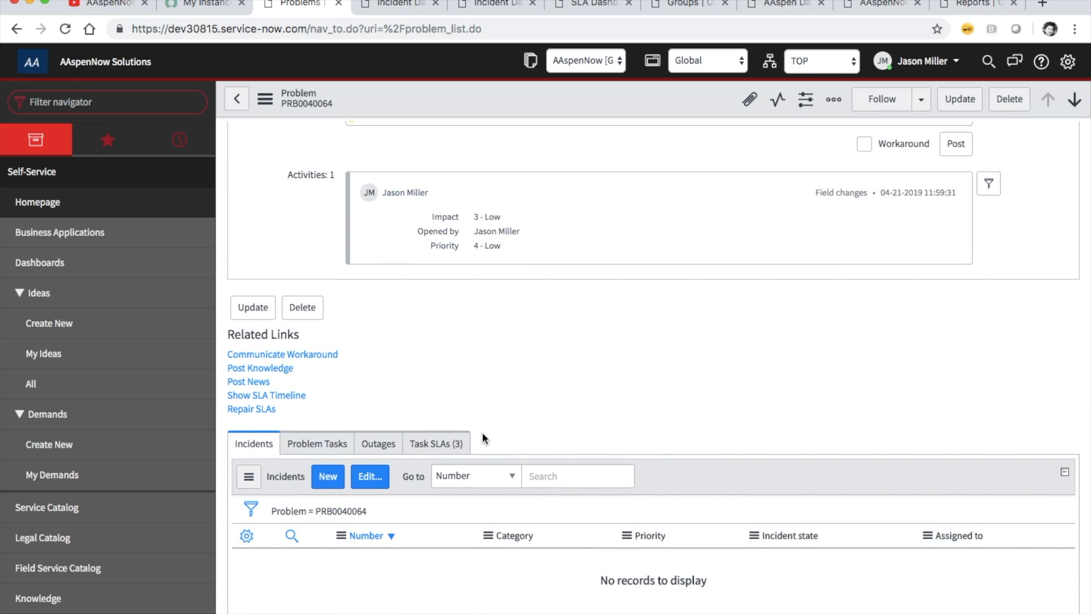
pyautogui.click(440, 444)
pyautogui.scroll(-4, 642, 447)
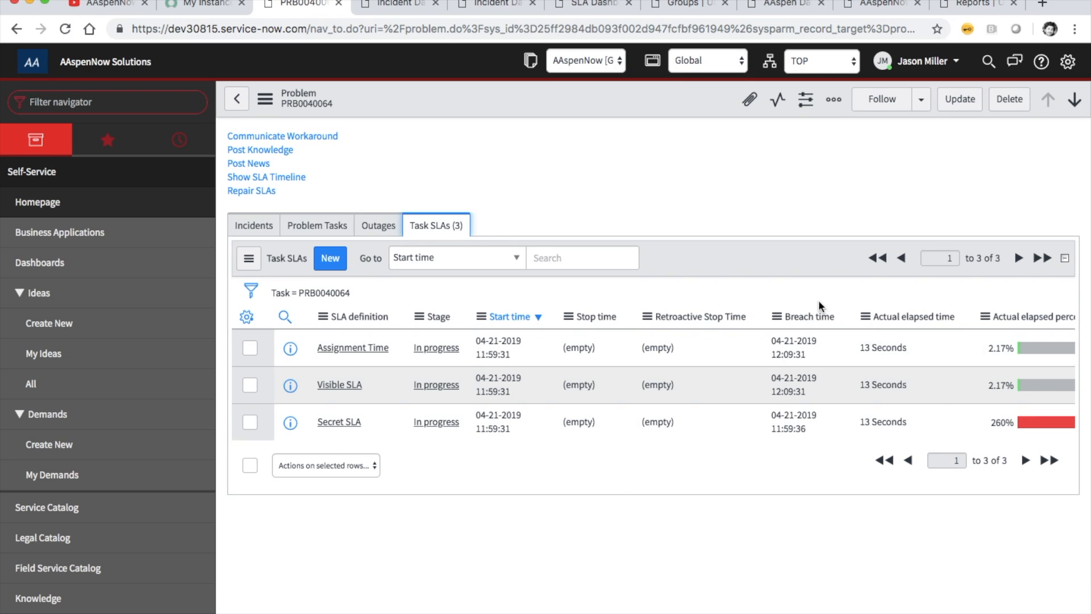
# Configure the SLA Dashboard's SLAs In Progress widget with real-time updates, a centered title, Follow interactive filter and Show when following filter.
pyautogui.click(400, 6)
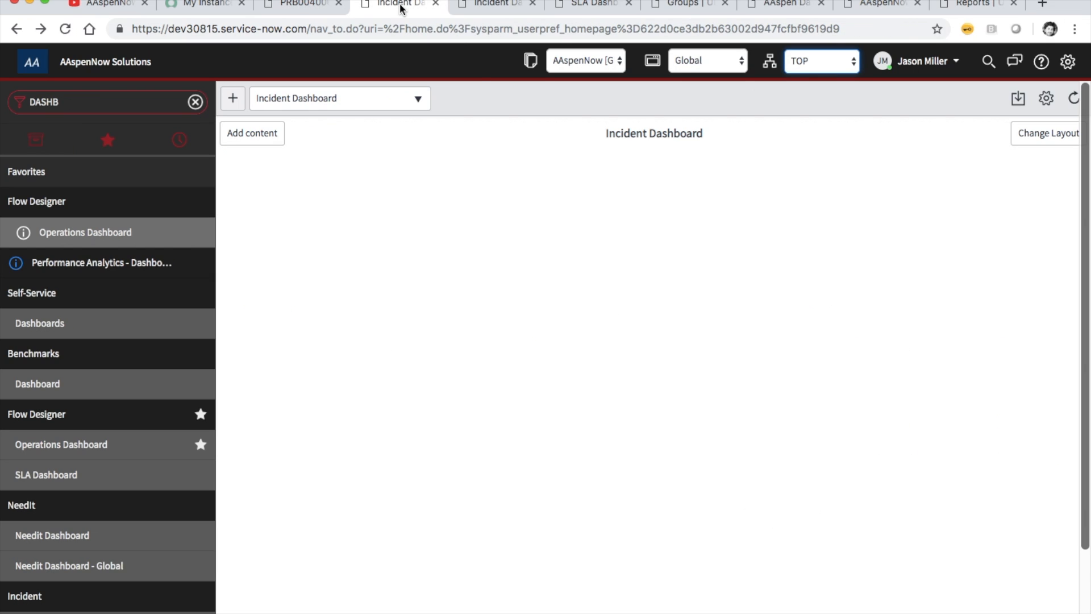
pyautogui.click(480, 5)
pyautogui.click(588, 7)
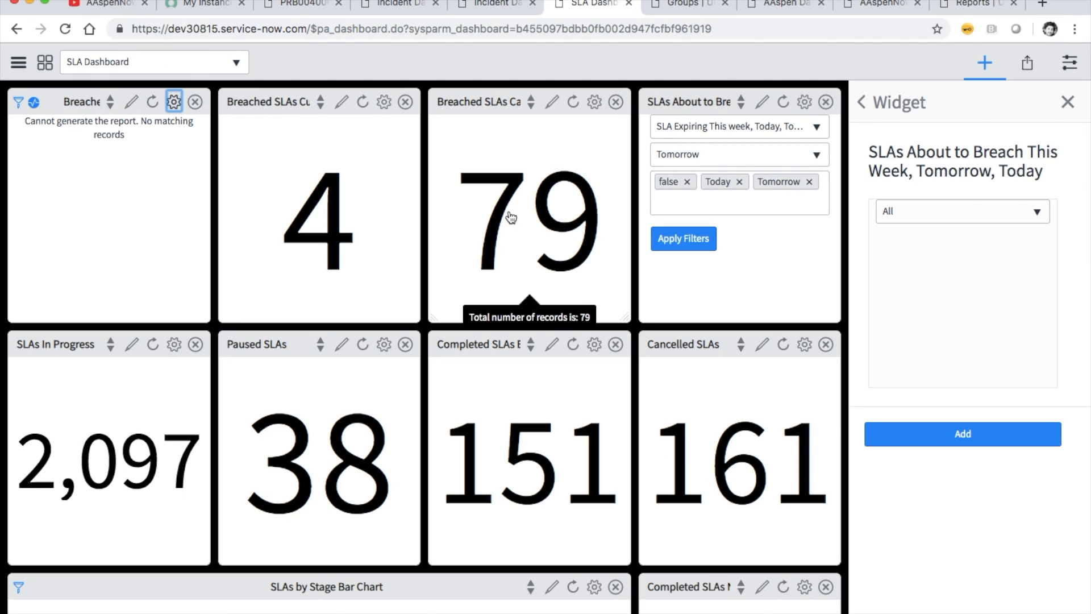
pyautogui.click(174, 344)
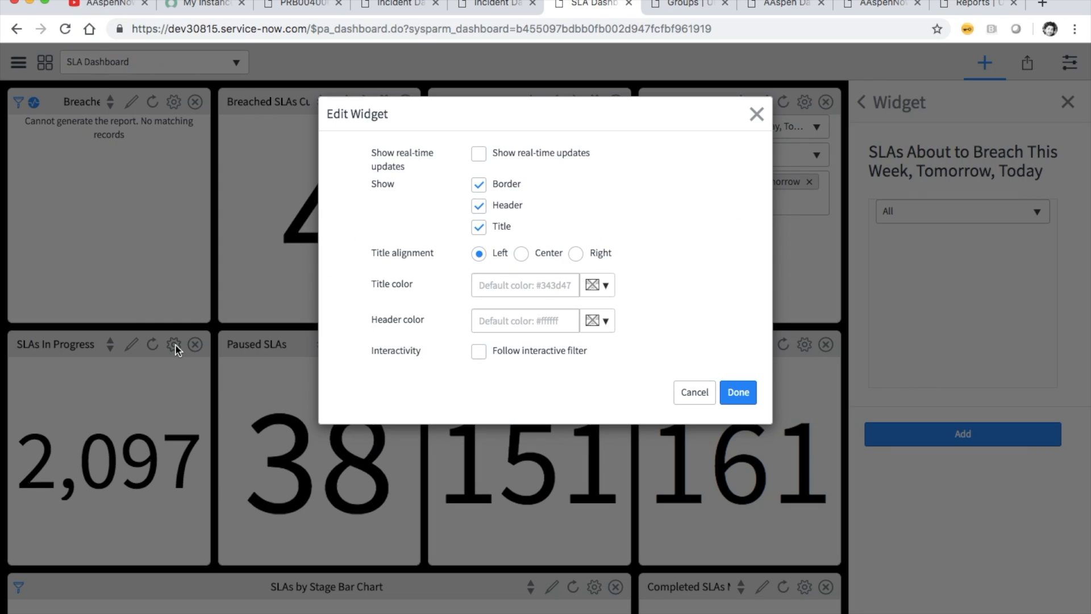
pyautogui.click(521, 254)
pyautogui.click(478, 352)
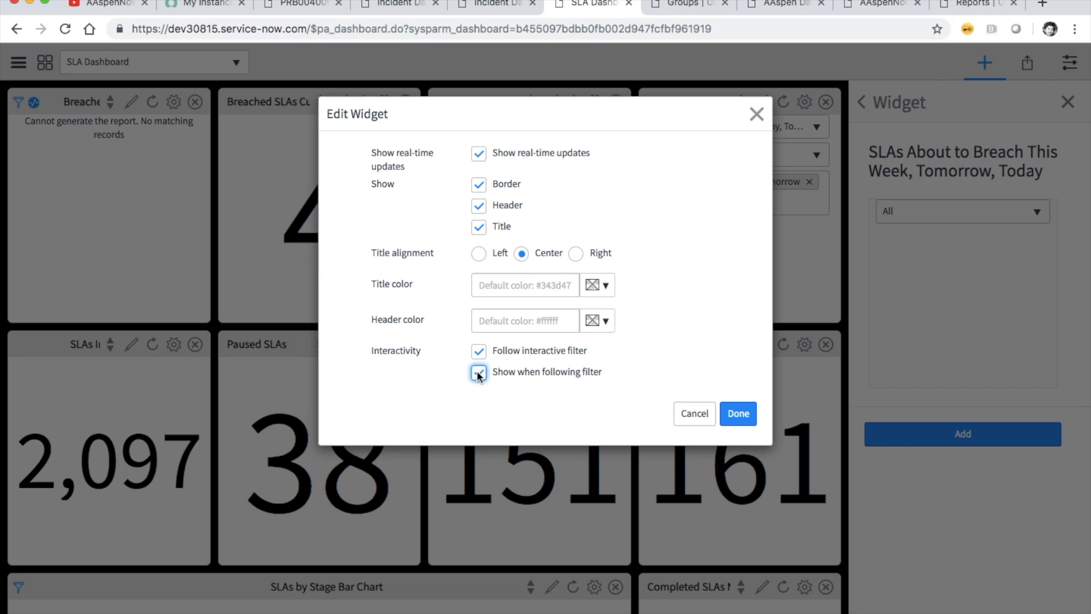
pyautogui.click(749, 417)
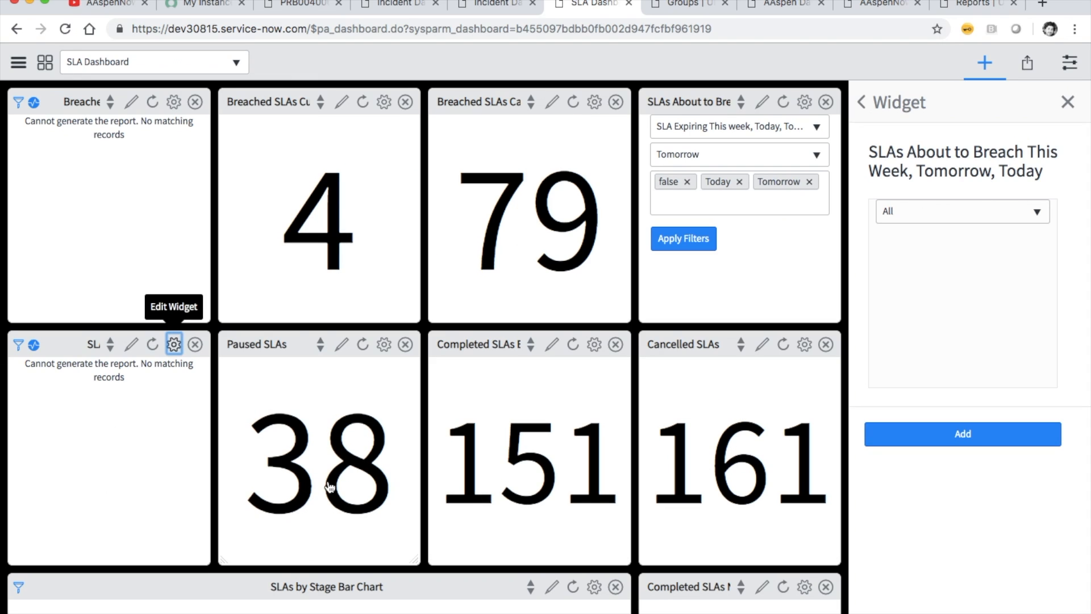
# Remove the Tomorrow and false values from the dashboard's filter widget and apply the filters with only Today.
pyautogui.click(809, 181)
pyautogui.click(694, 228)
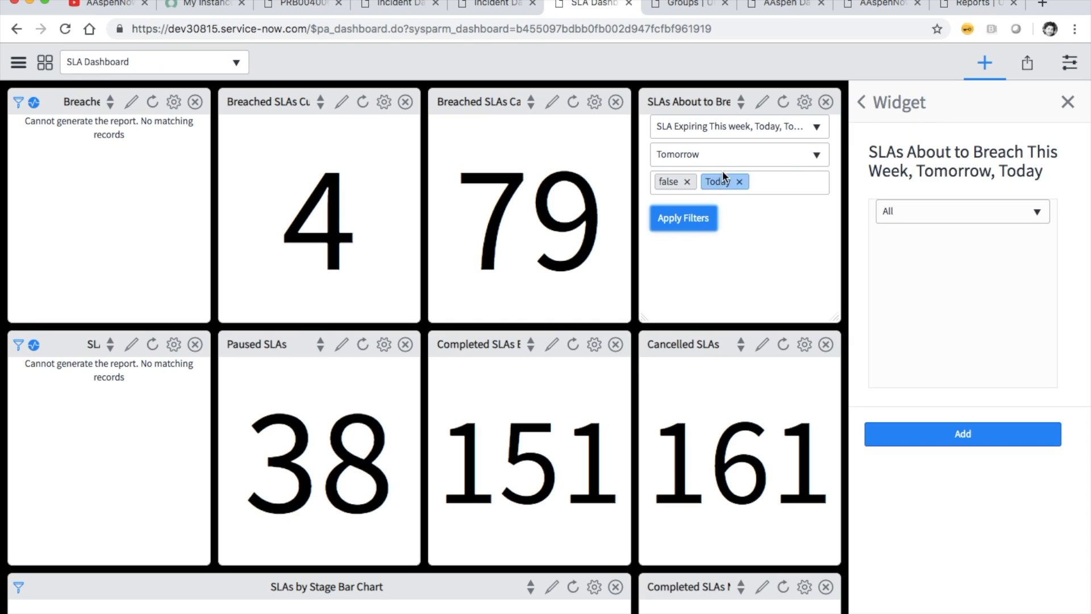
pyautogui.click(687, 182)
pyautogui.click(699, 215)
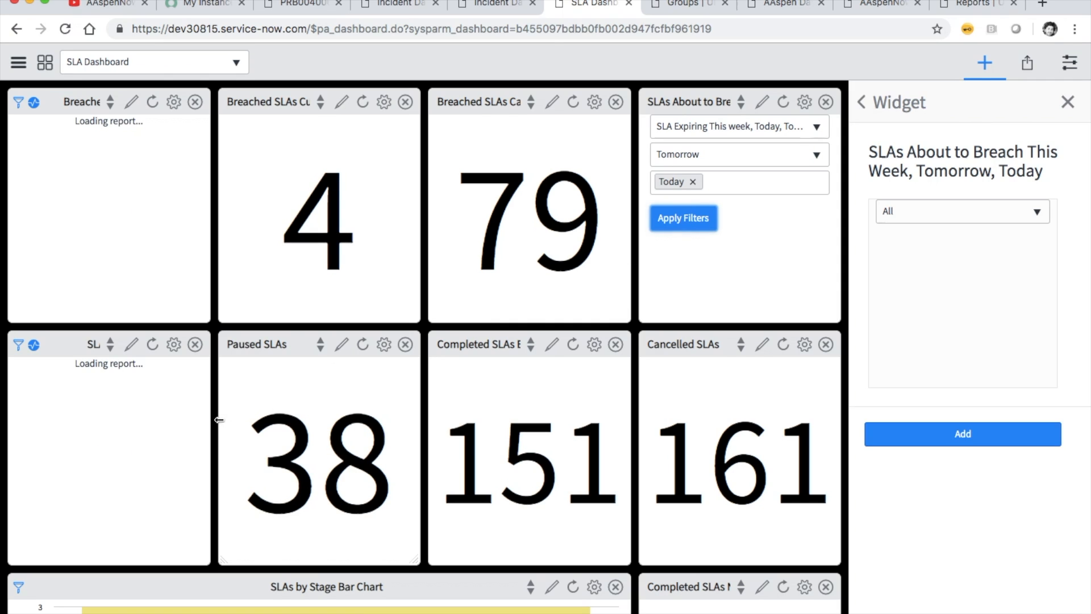
# Check the filtered dashboard widgets and open the Task SLA records behind the SLAs In Progress widget.
pyautogui.moveTo(97, 480)
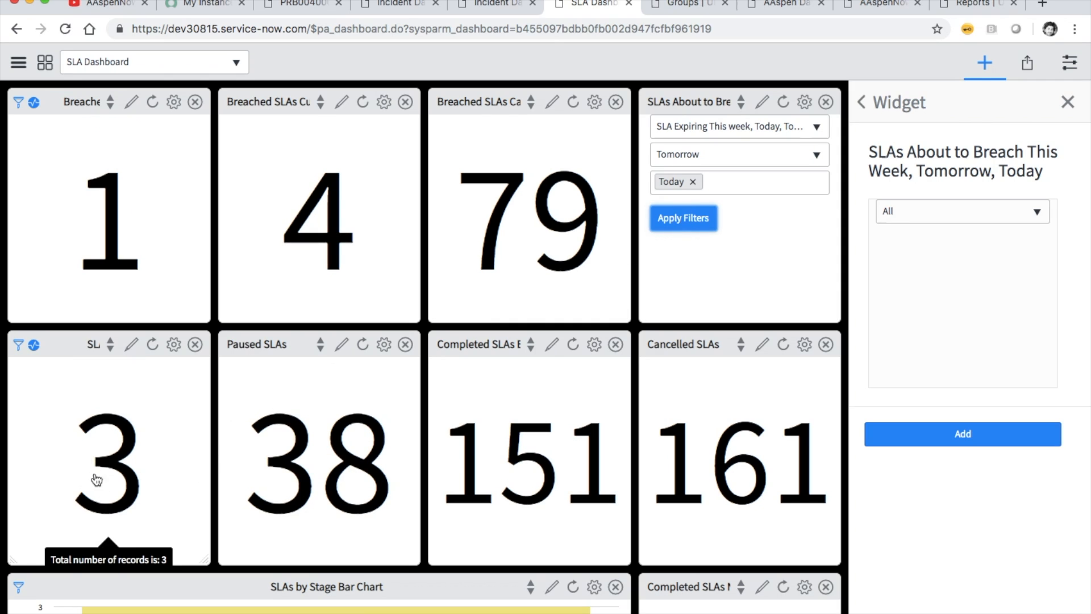
pyautogui.scroll(-3, 188, 441)
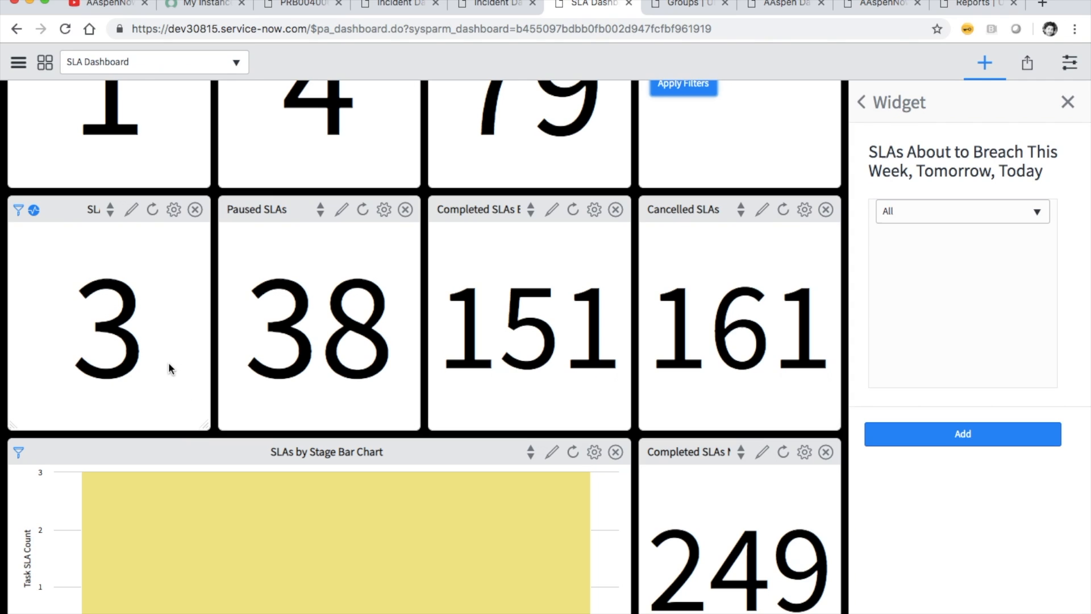
pyautogui.scroll(3, 129, 233)
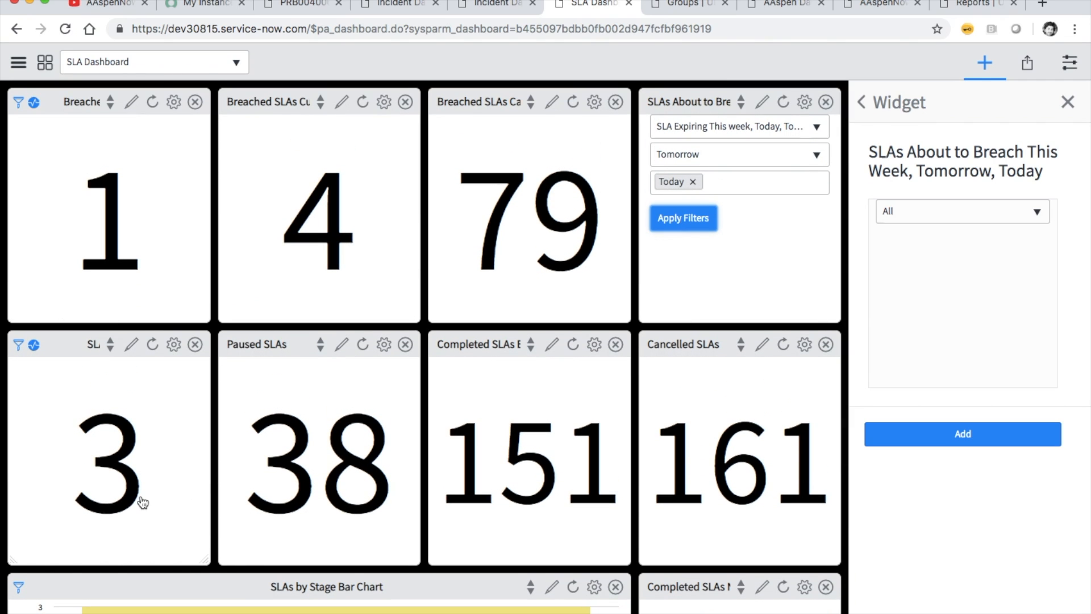
pyautogui.click(130, 480)
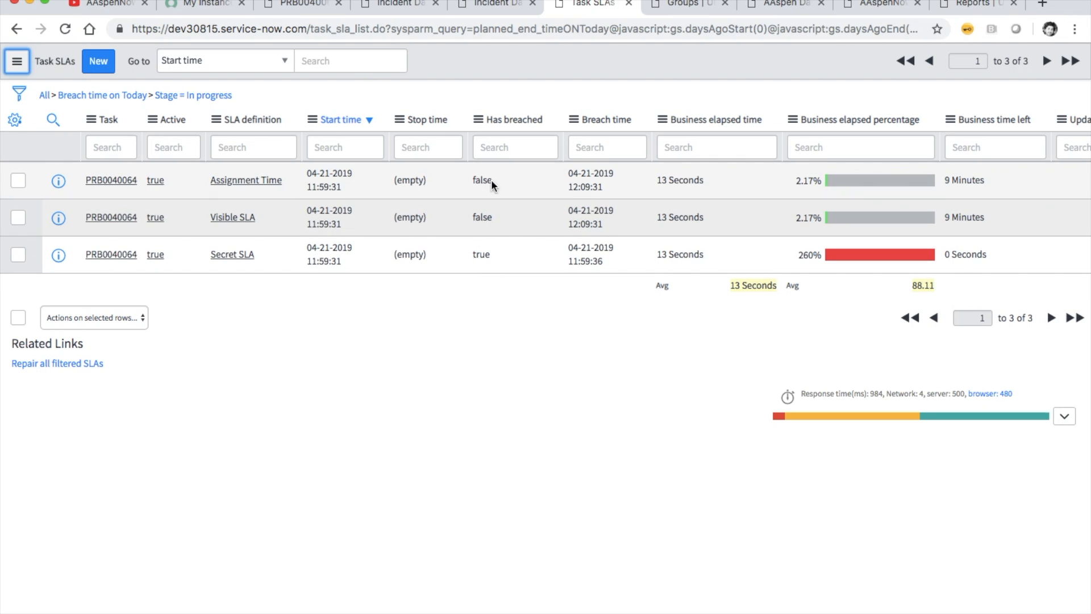
pyautogui.click(469, 18)
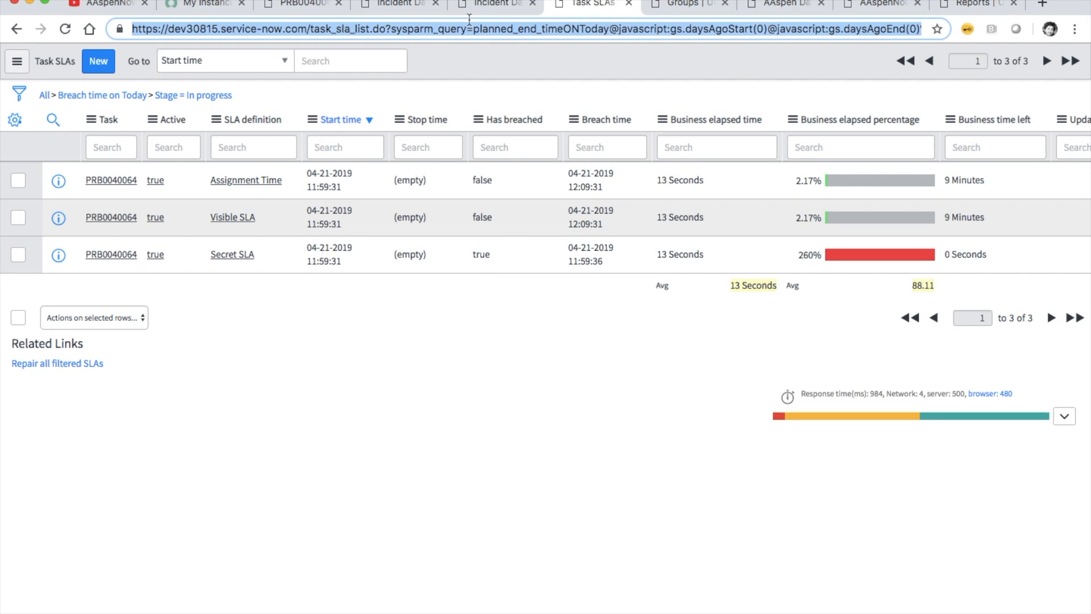
pyautogui.click(477, 5)
pyautogui.click(398, 11)
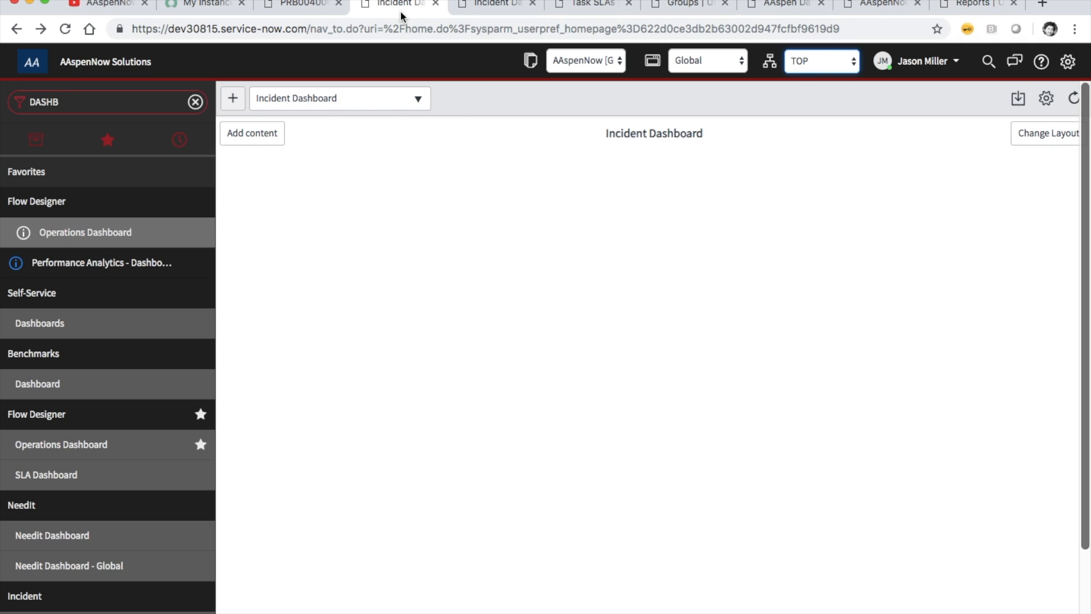
pyautogui.click(679, 7)
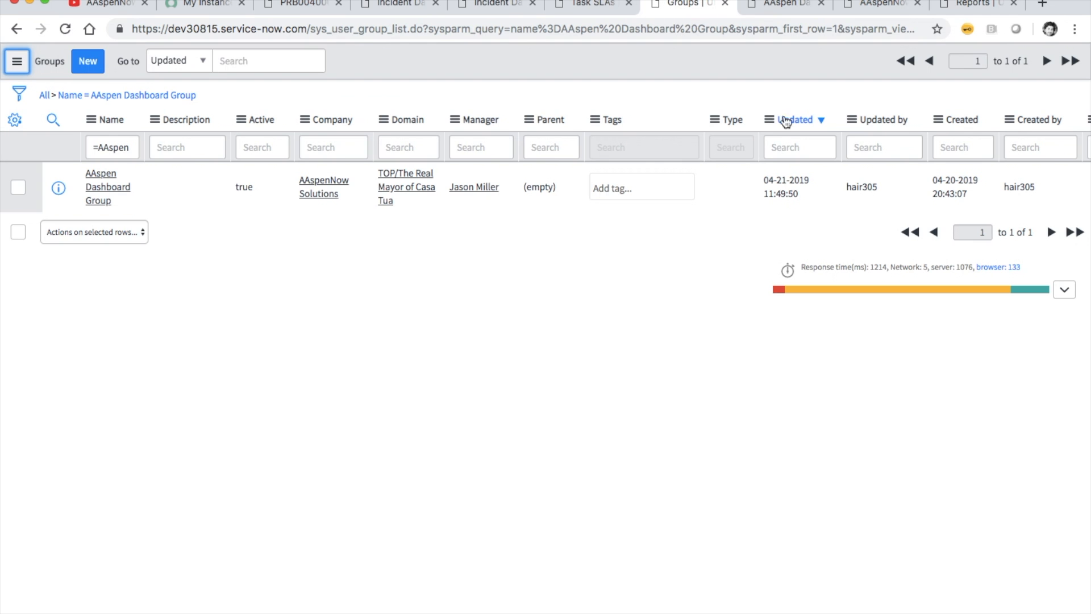
pyautogui.click(591, 11)
pyautogui.click(398, 9)
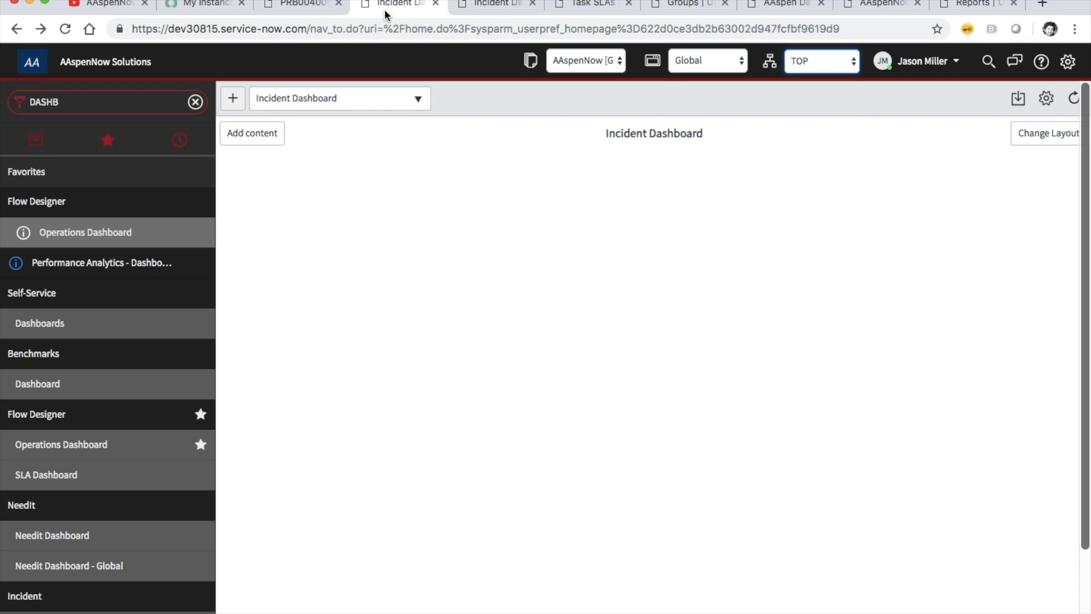
# Find the open dashboard browser tab and open the SLA Dashboard with the interactive filter widget from the Dashboards overview.
pyautogui.click(778, 7)
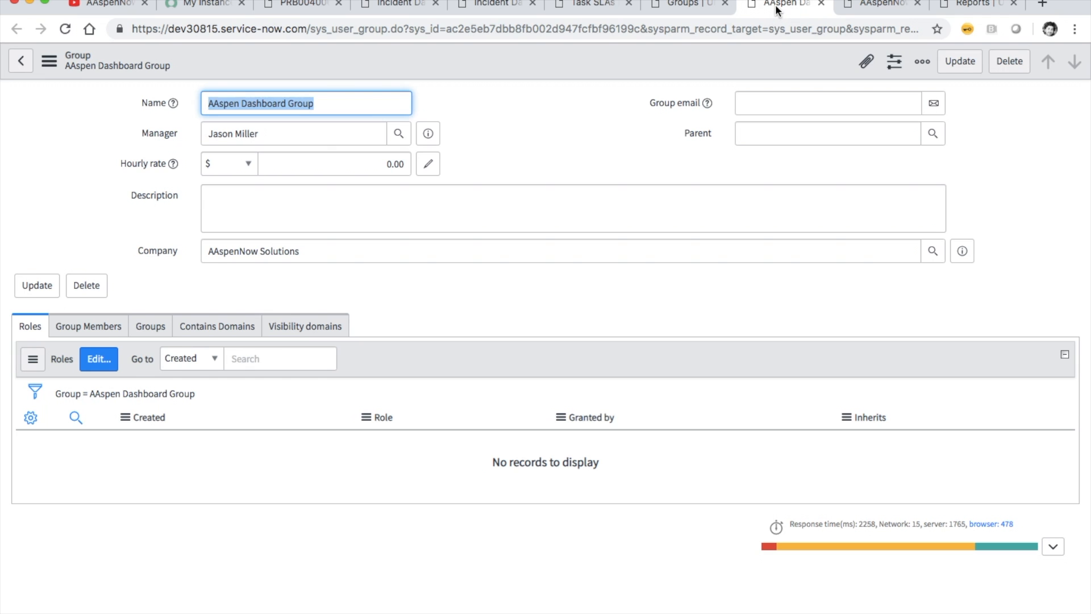
pyautogui.click(585, 8)
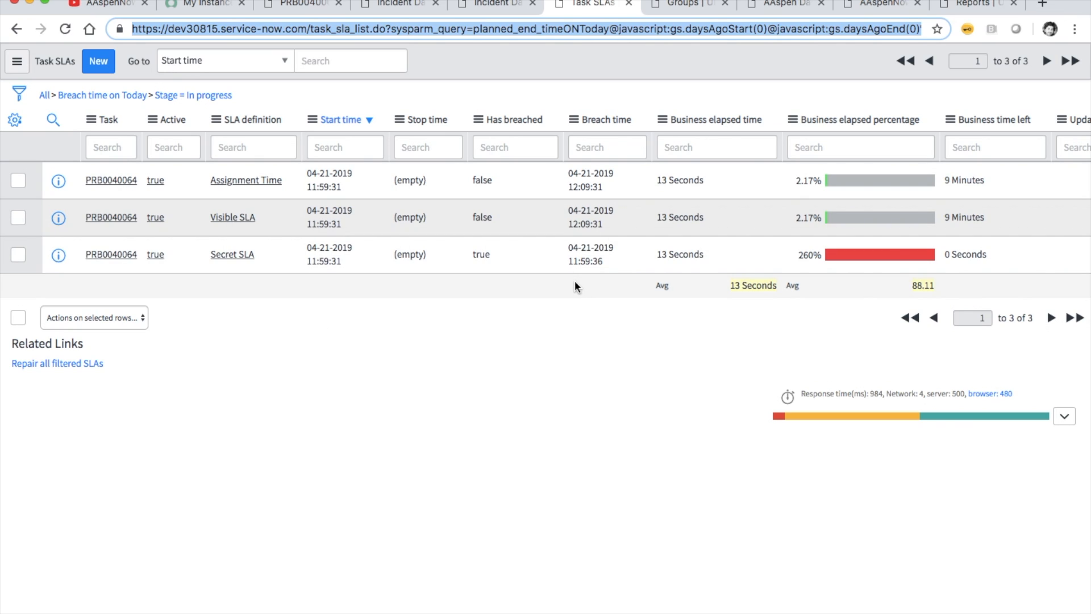
pyautogui.click(487, 7)
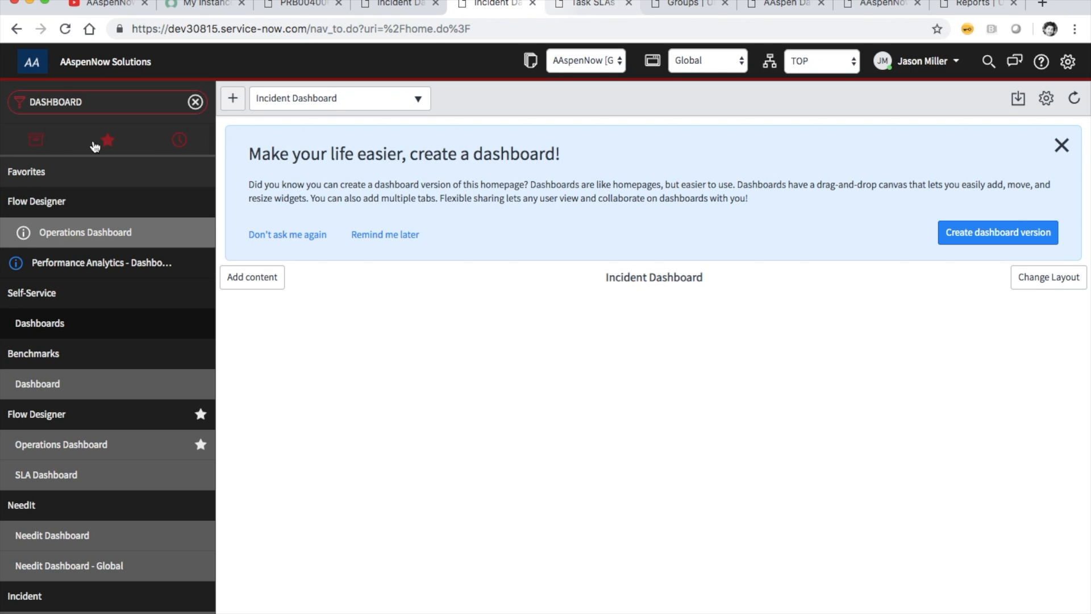
pyautogui.click(100, 264)
pyautogui.click(55, 331)
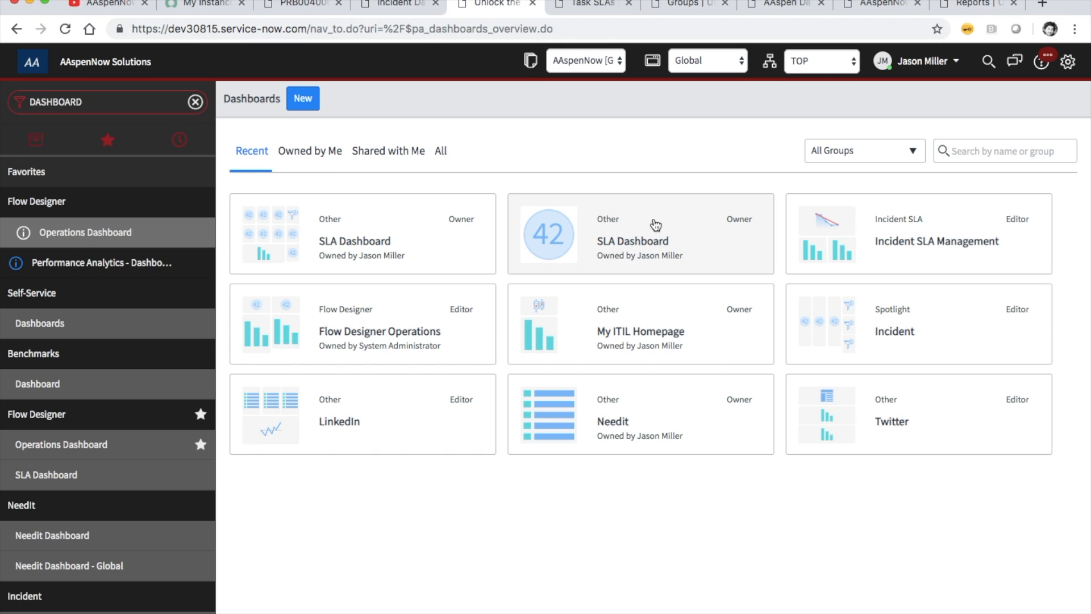
pyautogui.click(356, 251)
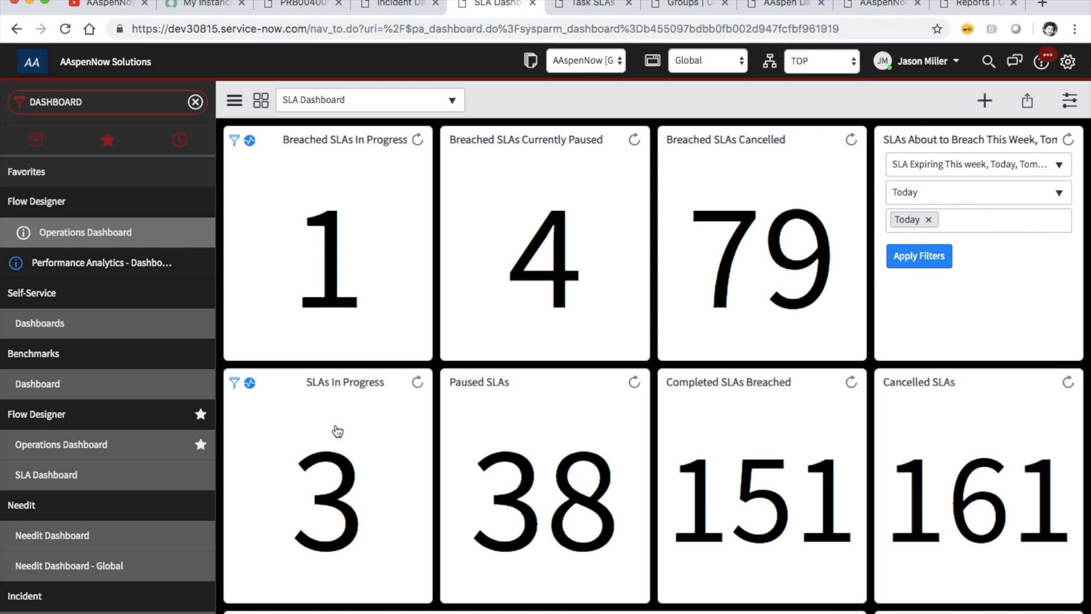
# Compare the SLAs In Progress widget with the Task SLAs list in the other tab and look over the remaining dashboard widgets.
pyautogui.moveTo(334, 509)
pyautogui.click(584, 8)
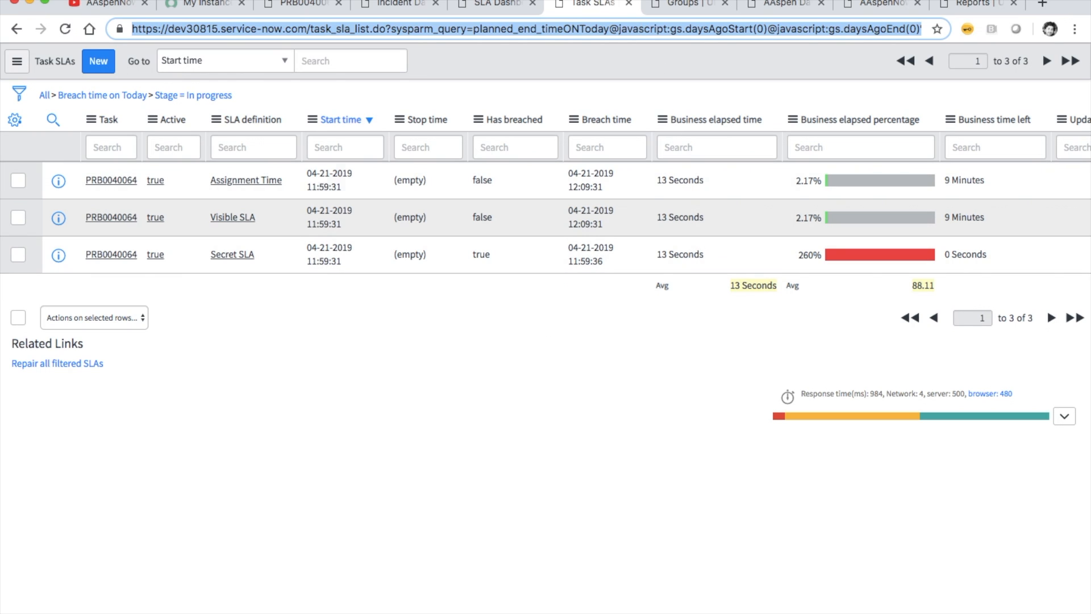
pyautogui.click(500, 5)
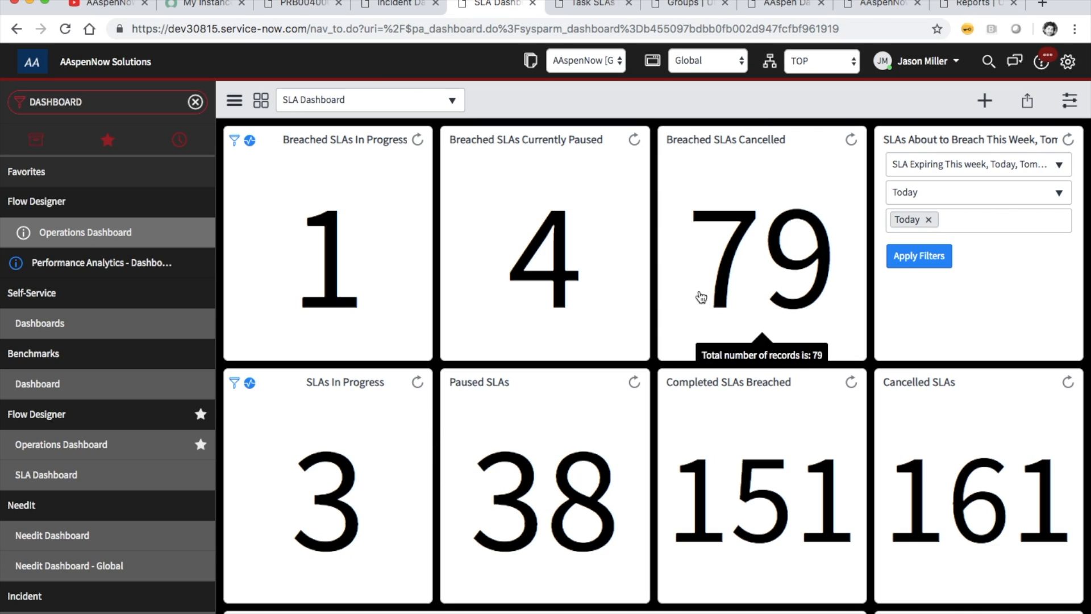
pyautogui.scroll(-2, 844, 430)
pyautogui.scroll(2, 844, 431)
# Switch the SLA Dashboard to widget editing and open the Completed SLAs Breached report in the report editor.
pyautogui.click(989, 107)
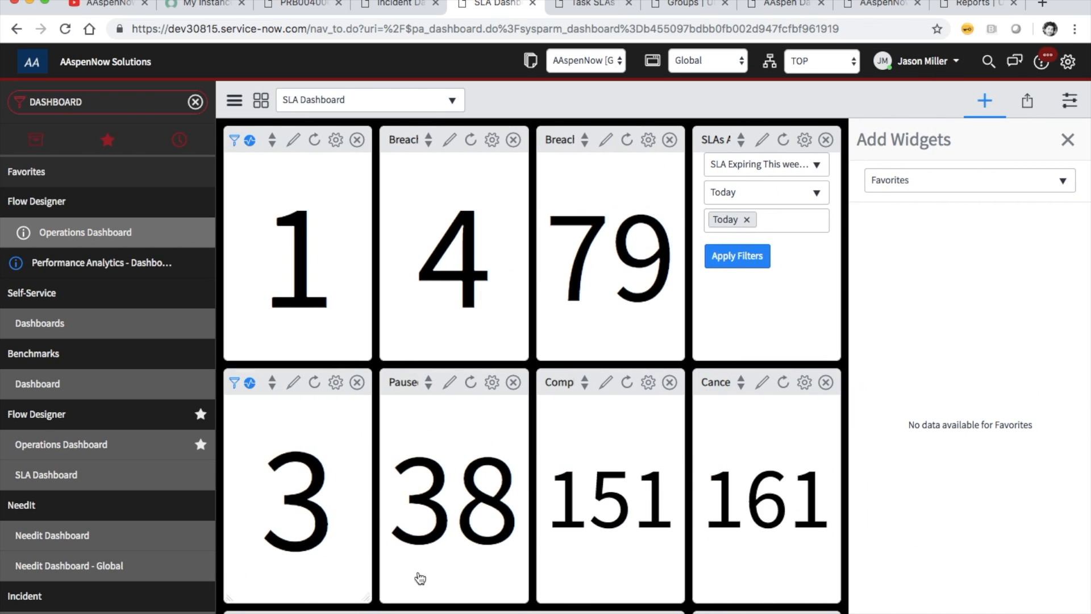
pyautogui.click(982, 107)
pyautogui.scroll(-2, 677, 456)
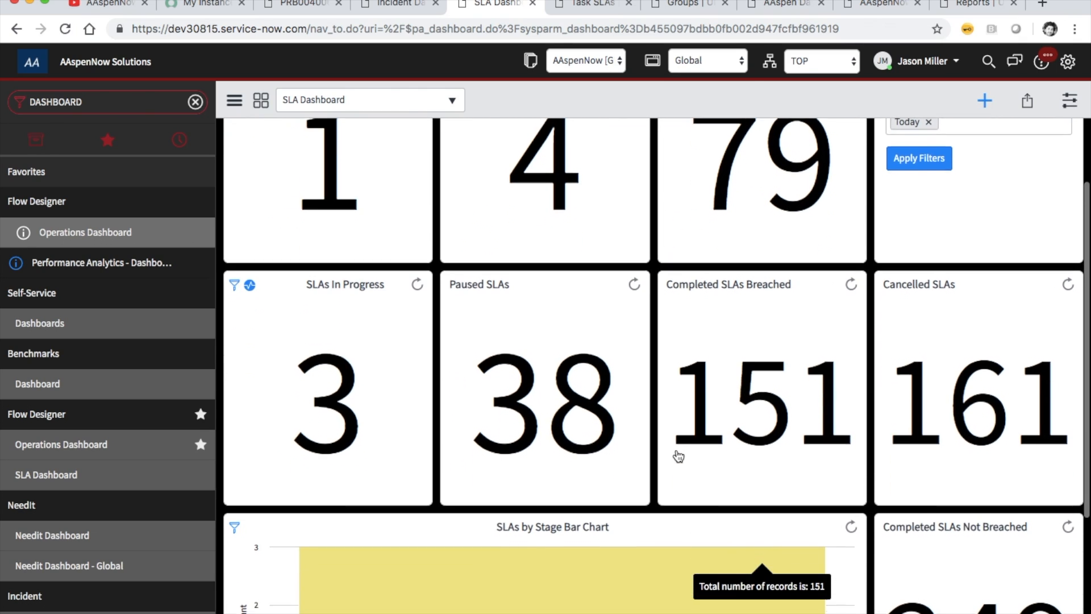
pyautogui.scroll(2, 676, 456)
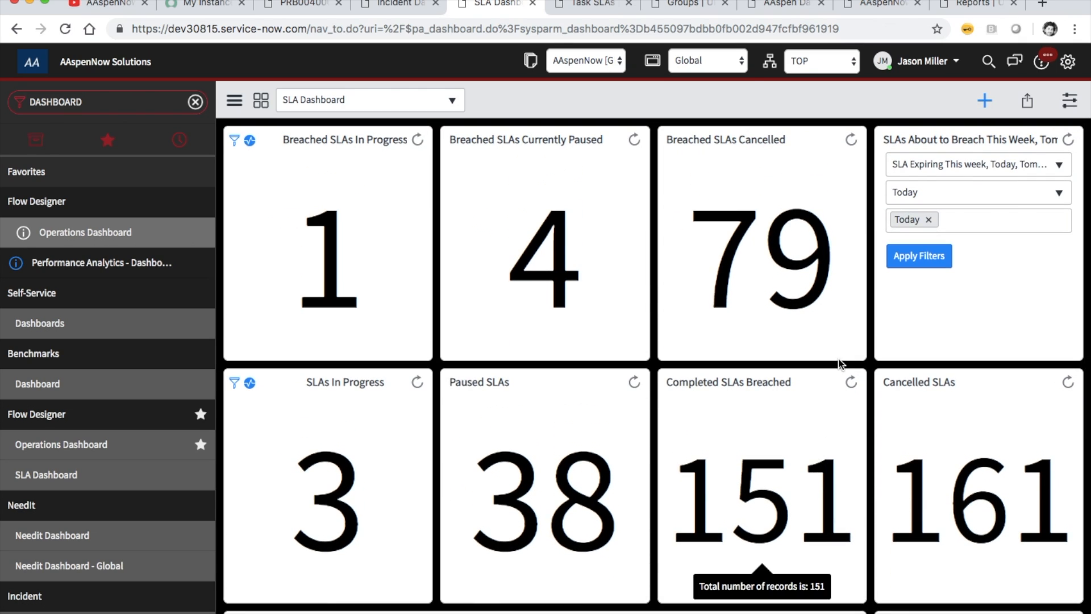
pyautogui.click(982, 106)
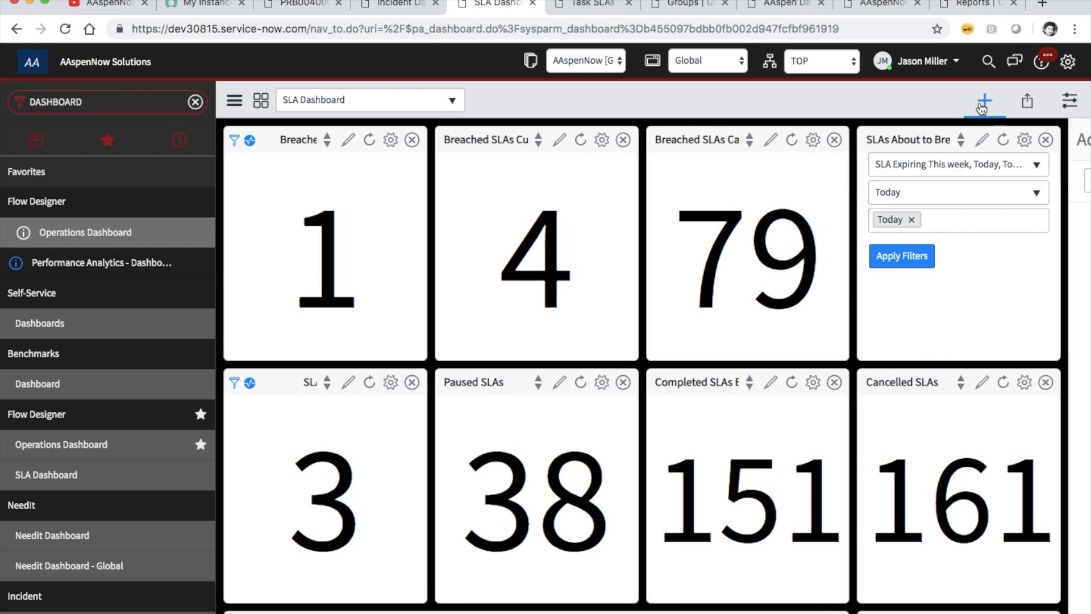
pyautogui.click(606, 383)
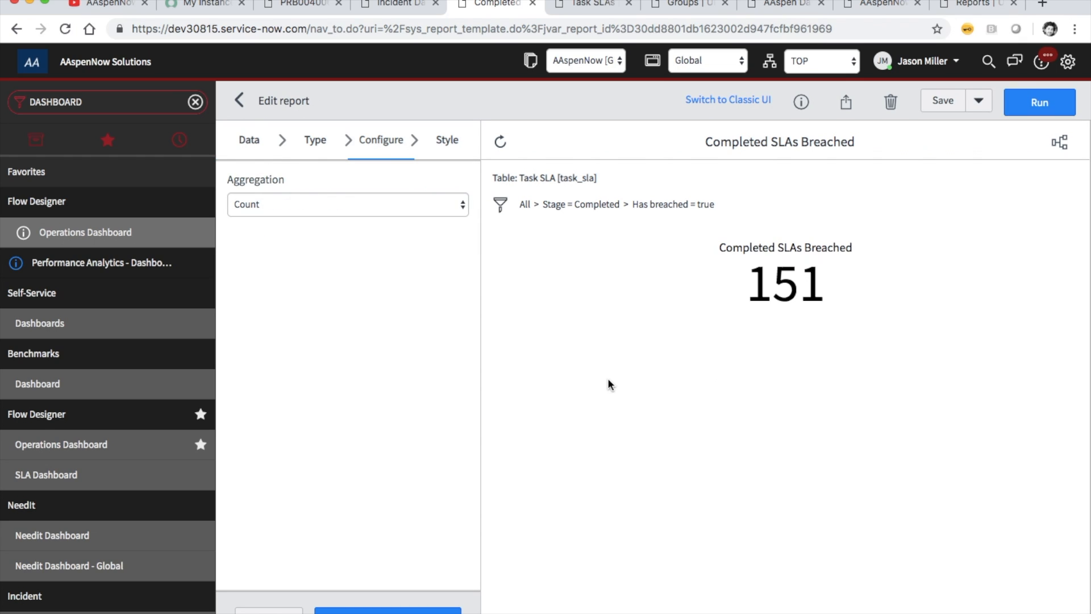
# Examine the Completed SLAs Breached report's data, visualization, aggregation, style and filter conditions, and open the records behind its score.
pyautogui.click(249, 140)
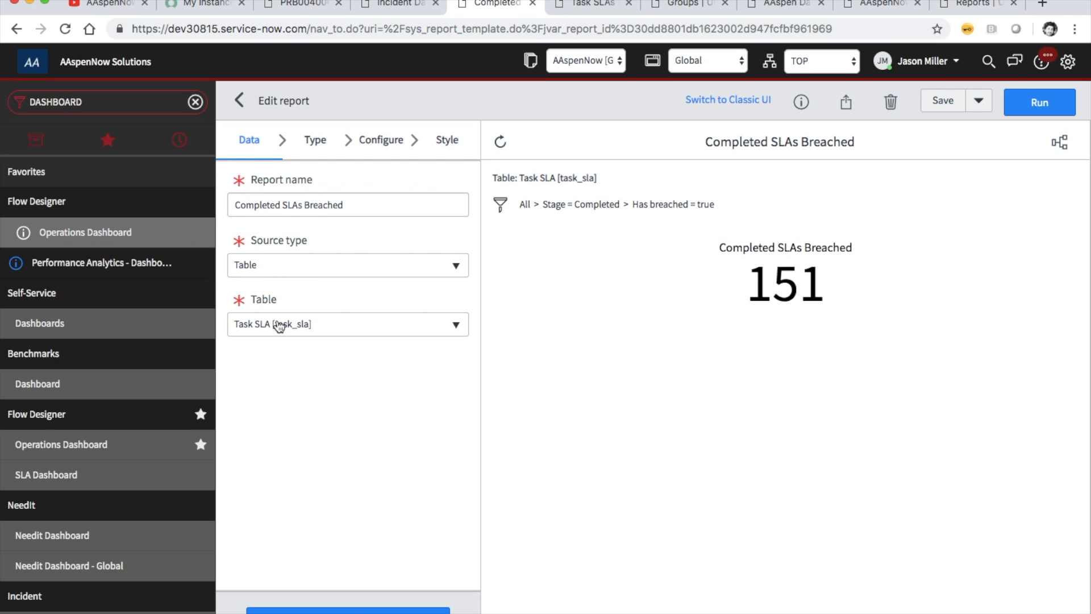
pyautogui.click(315, 142)
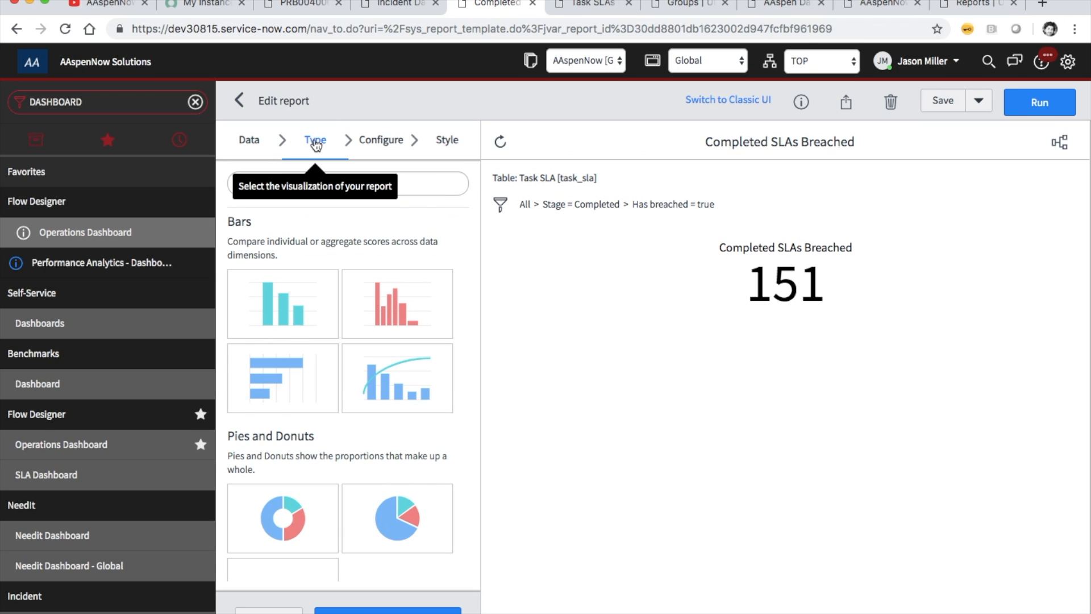
pyautogui.scroll(-15, 468, 402)
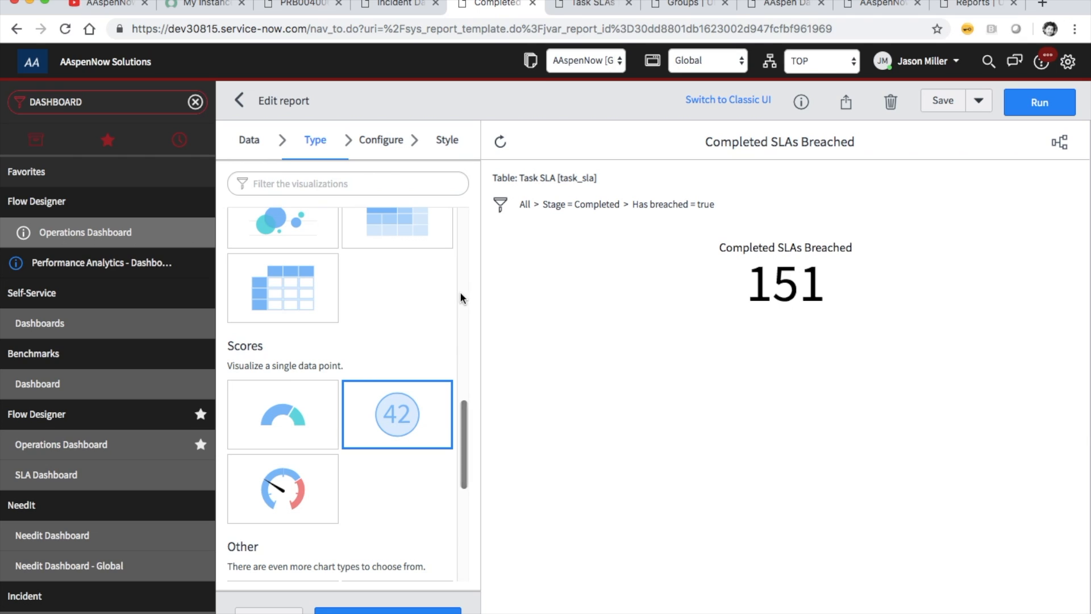
pyautogui.scroll(15, 460, 292)
pyautogui.click(375, 141)
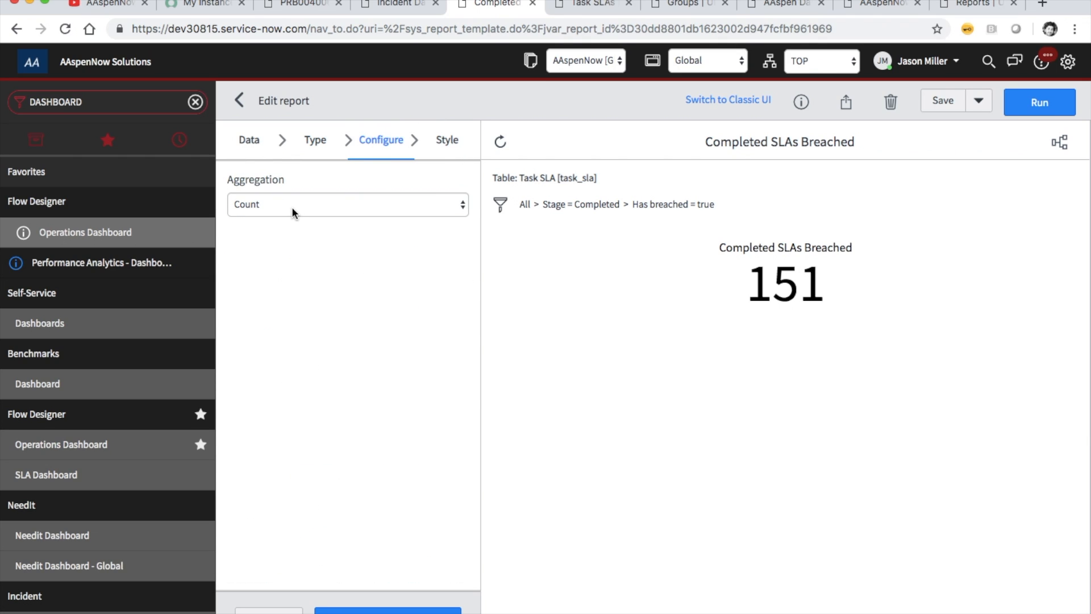
pyautogui.click(447, 139)
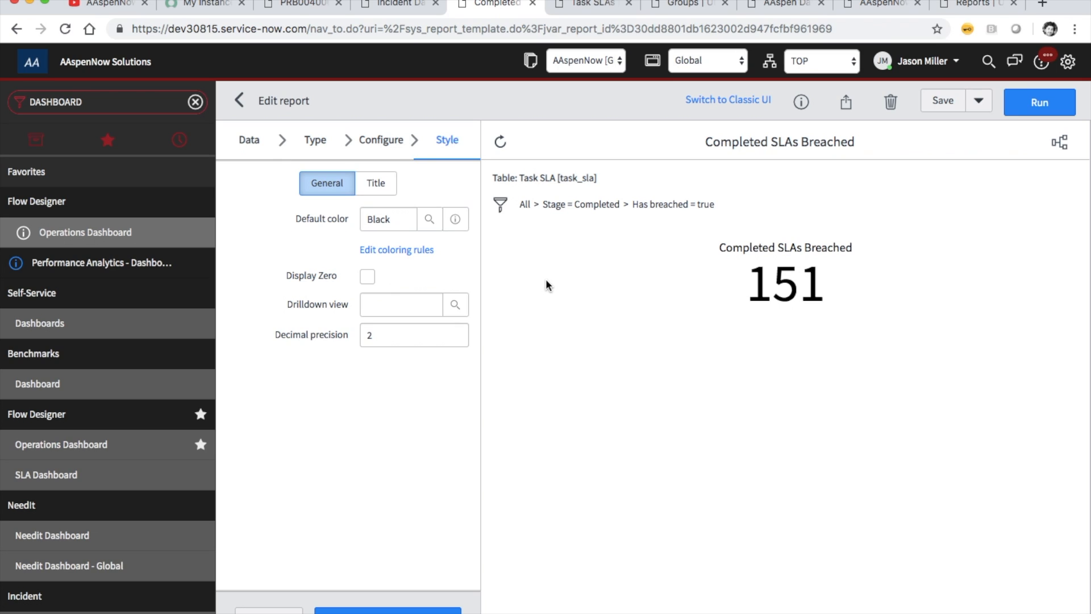
pyautogui.click(502, 205)
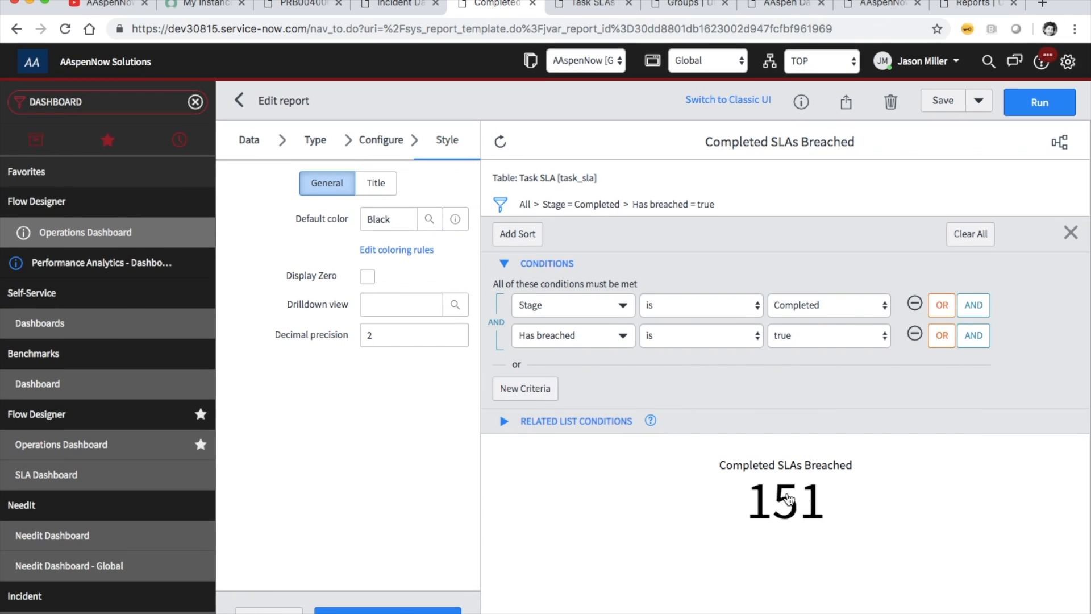
pyautogui.click(789, 499)
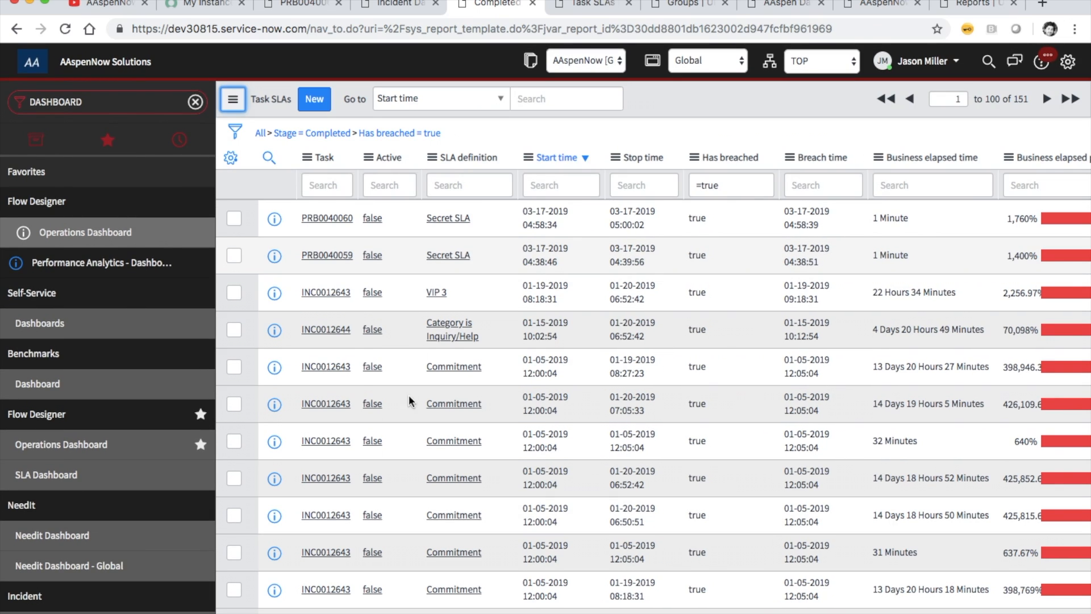
pyautogui.click(133, 103)
pyautogui.doubleClick(133, 103)
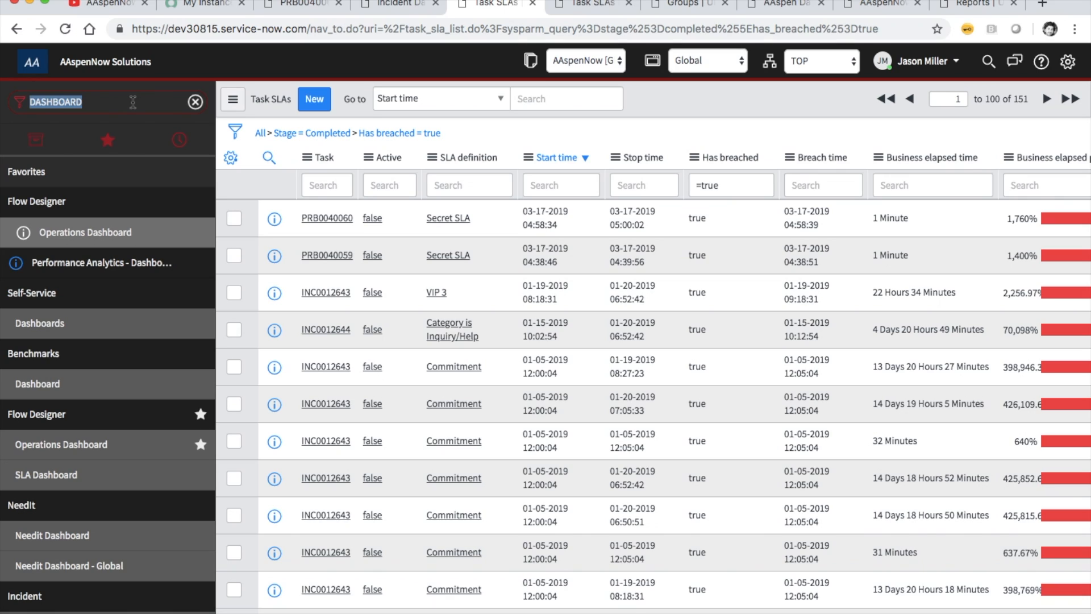
pyautogui.write('properties')
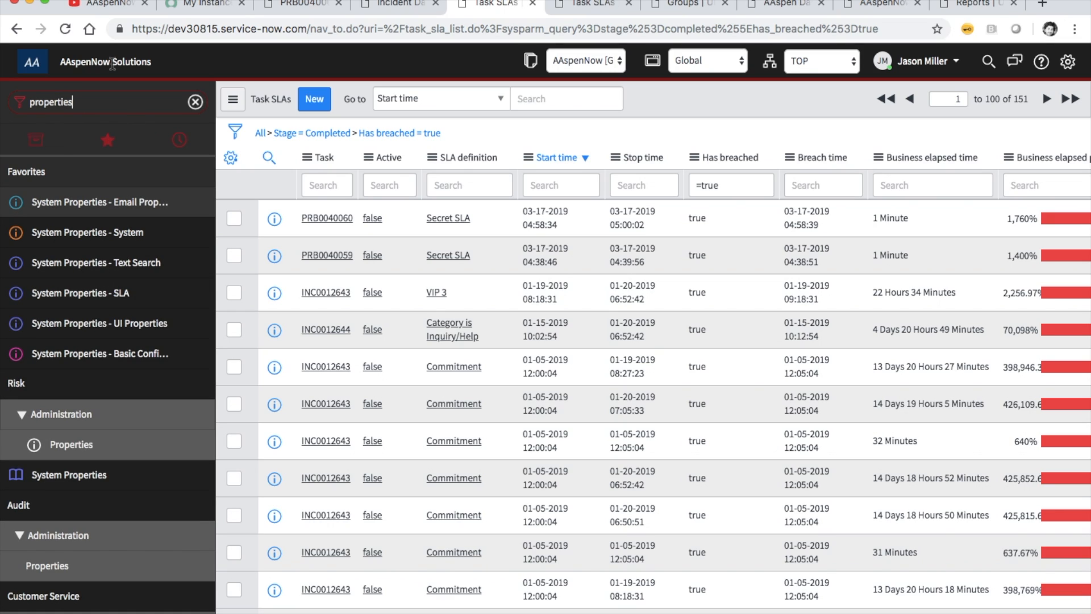
# Switch to the Reports browser tab and open the Reporting Properties from the report administration modules.
pyautogui.click(964, 6)
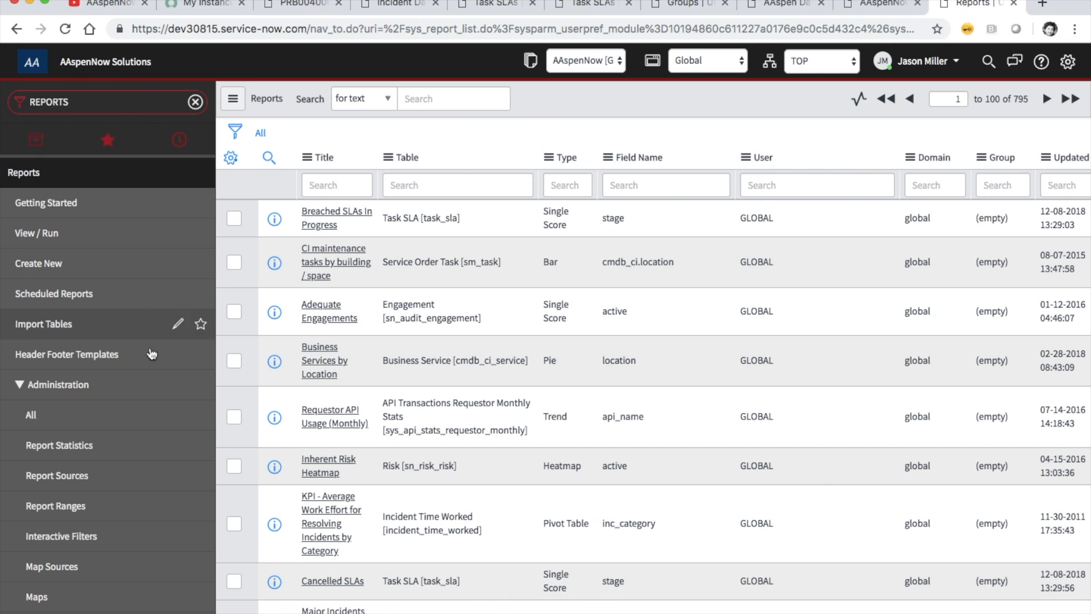
pyautogui.scroll(-5, 136, 398)
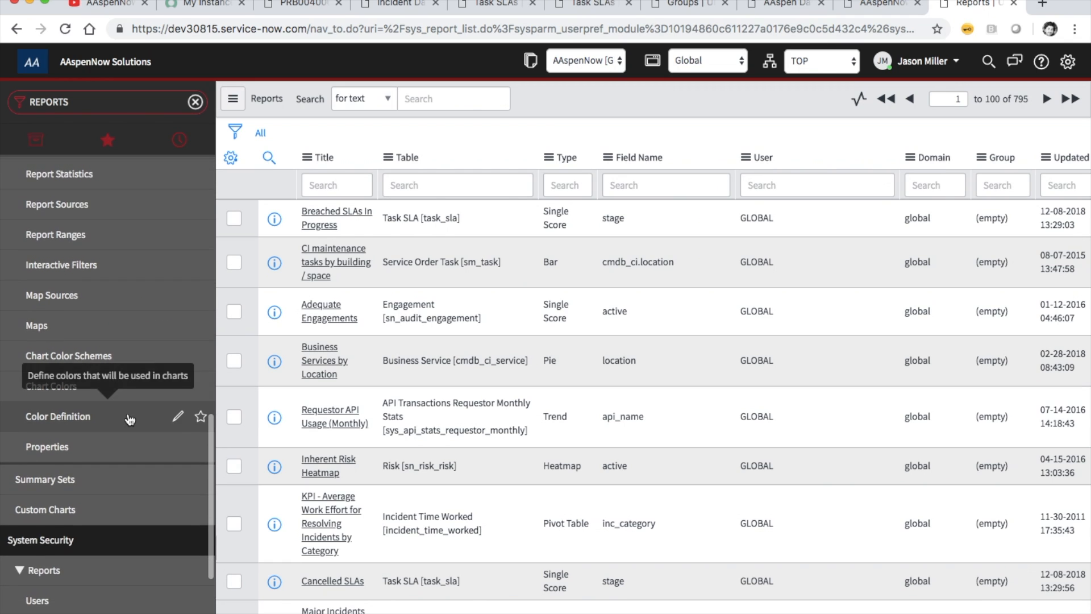
pyautogui.scroll(5, 130, 419)
pyautogui.scroll(-5, 101, 347)
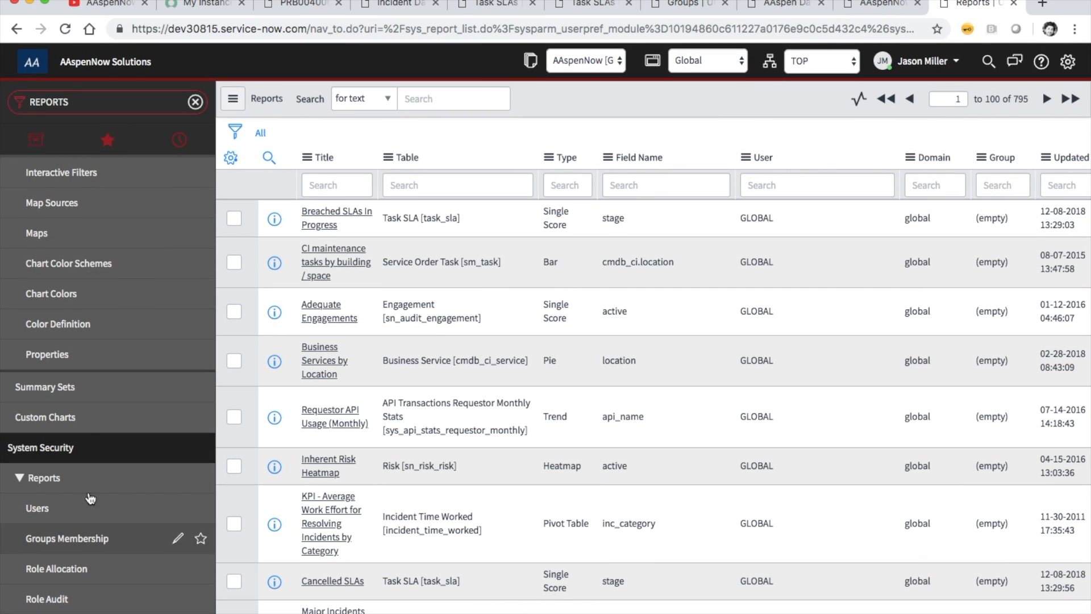
pyautogui.click(74, 355)
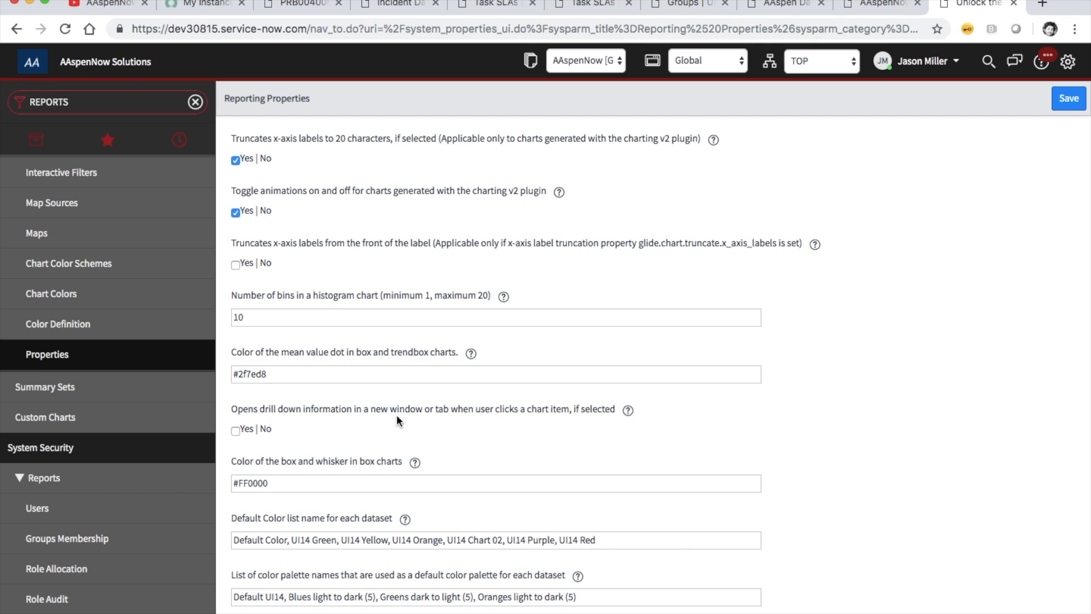
# Enable the reporting property that opens drill down information in a new window or tab, and save the properties.
pyautogui.scroll(-1, 444, 458)
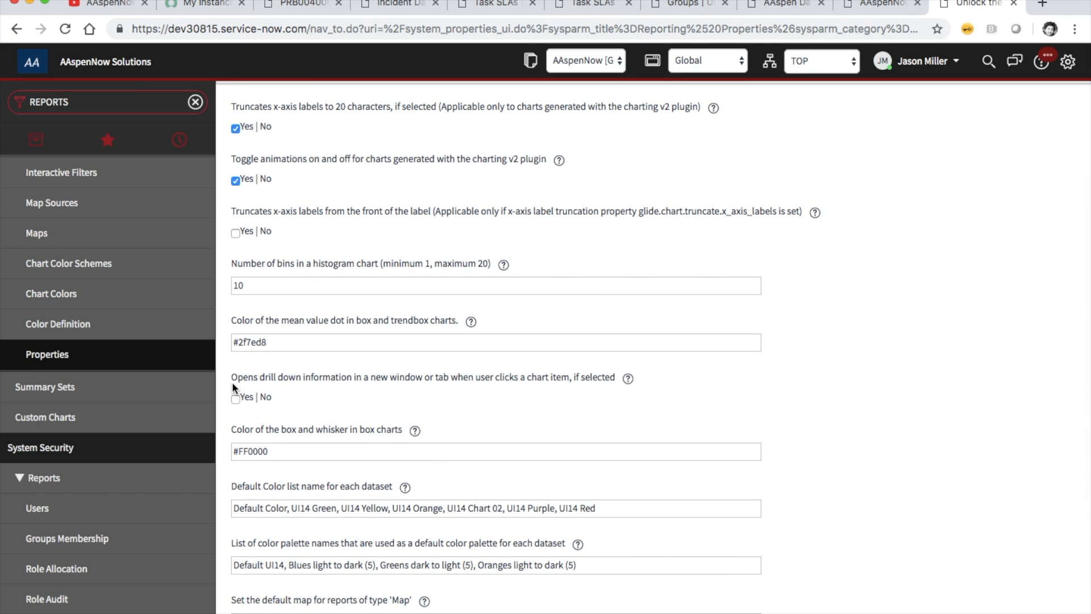
pyautogui.moveTo(231, 376); pyautogui.dragTo(633, 382)
pyautogui.click(575, 401)
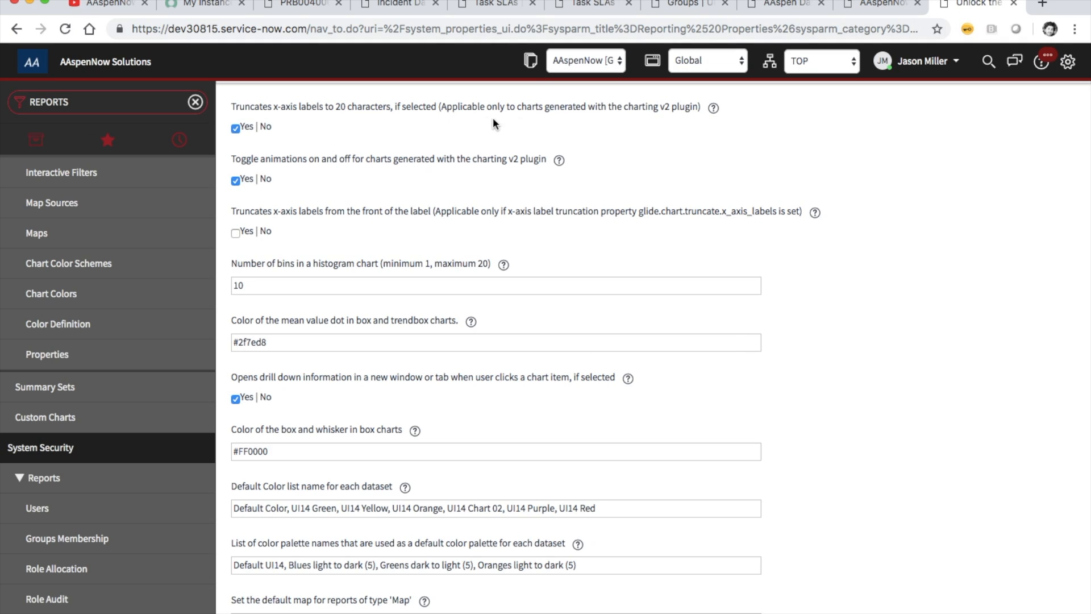
pyautogui.scroll(1, 772, 263)
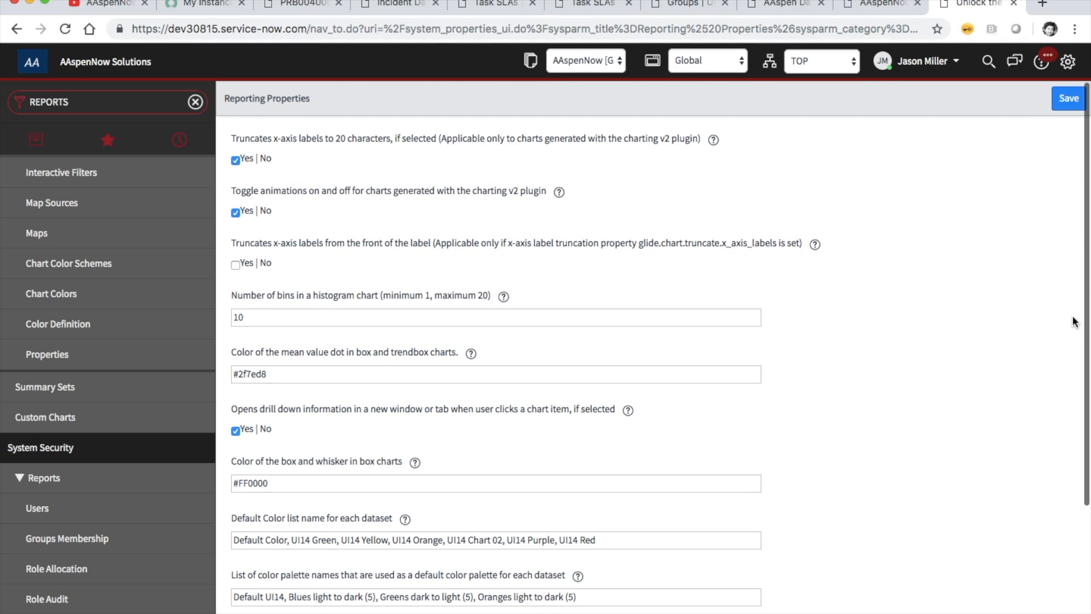
pyautogui.click(1068, 98)
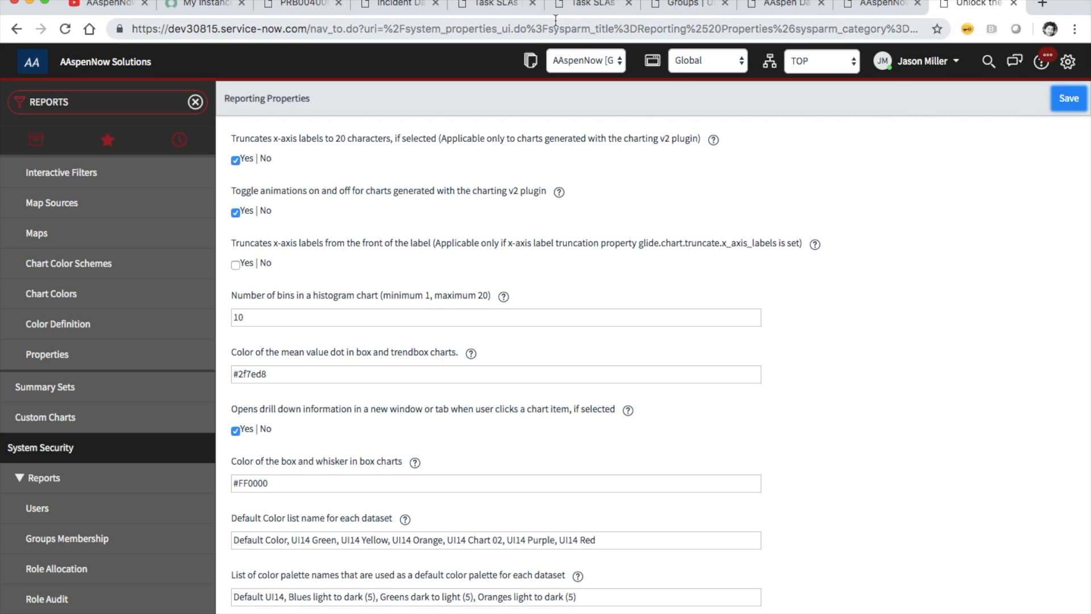
# Reopen the SLA Dashboard by searching the navigator for dash, and test the drill down of the SLAs In Progress widget.
pyautogui.click(588, 5)
pyautogui.click(492, 6)
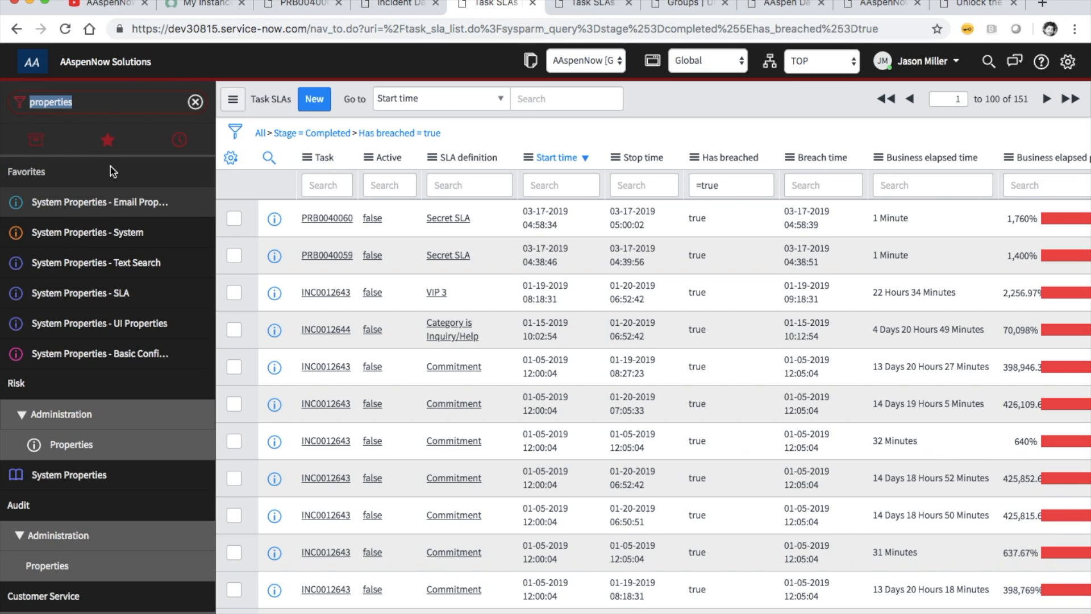
pyautogui.write('dash')
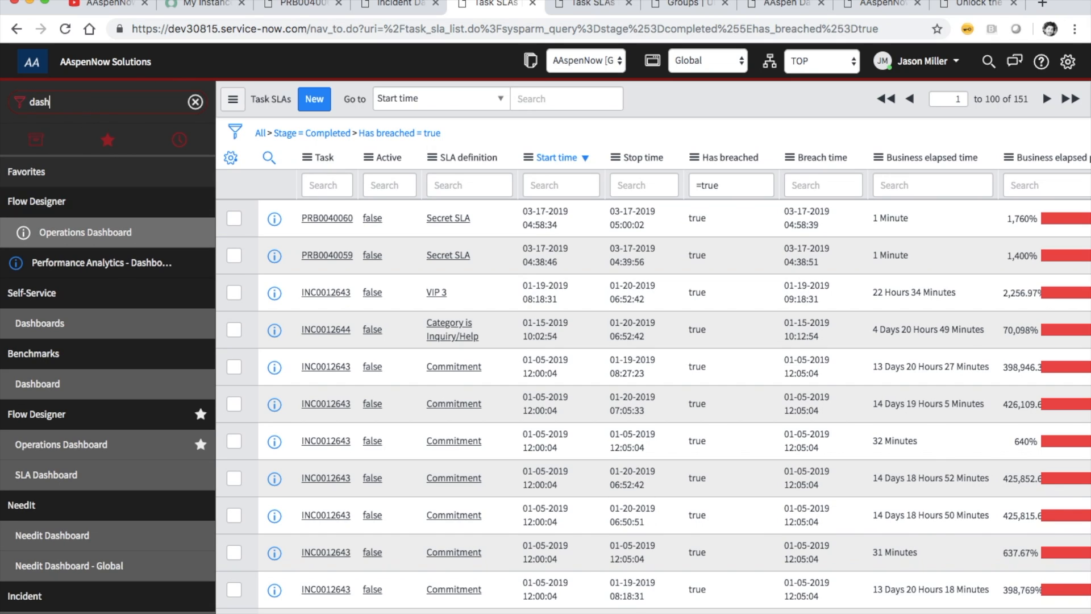
pyautogui.click(82, 327)
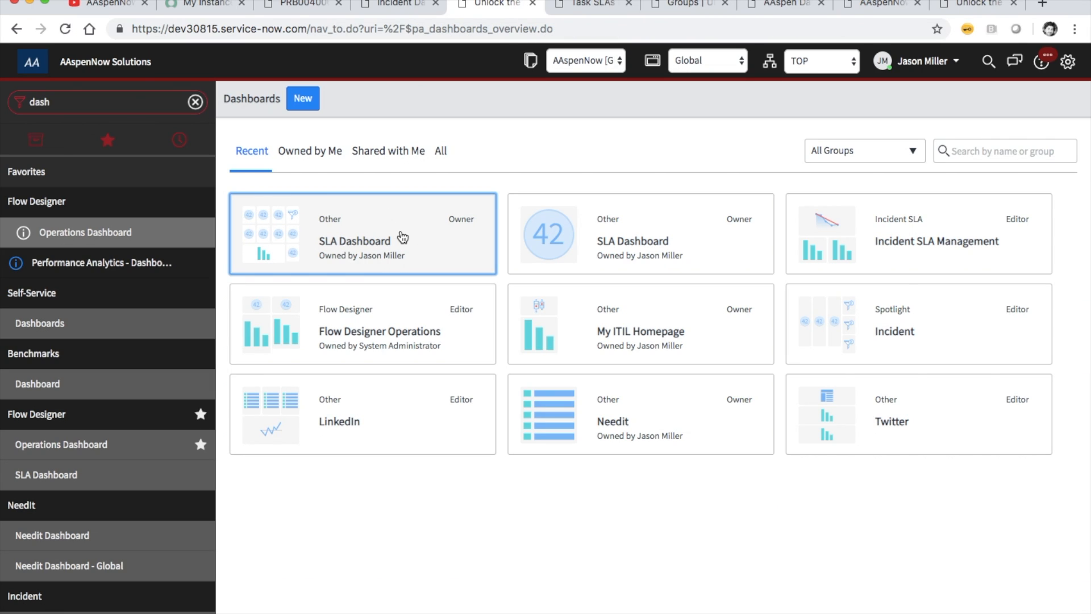
pyautogui.click(402, 237)
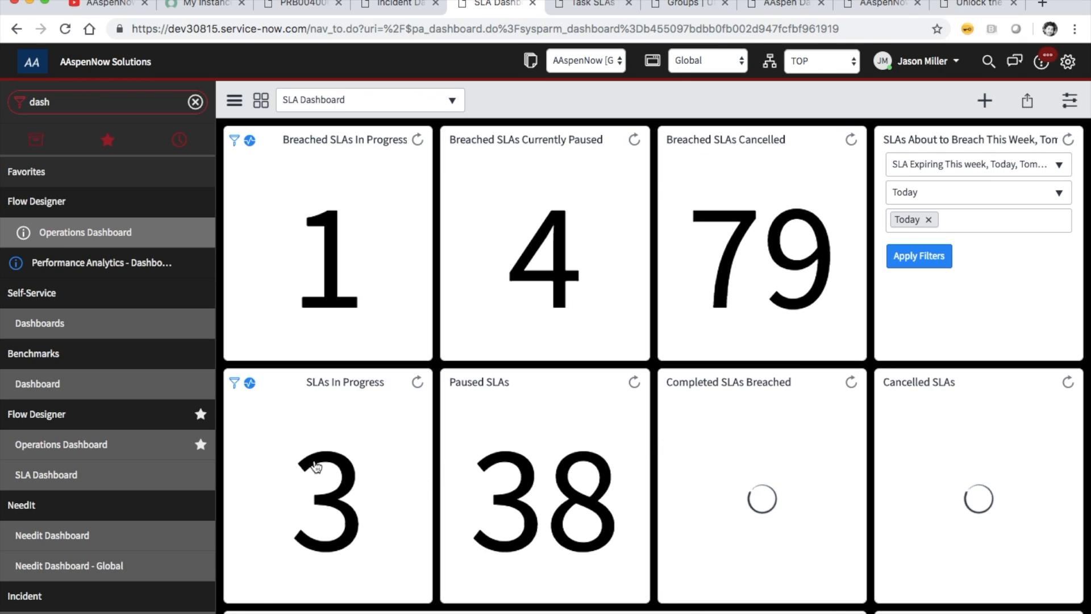
pyautogui.click(332, 492)
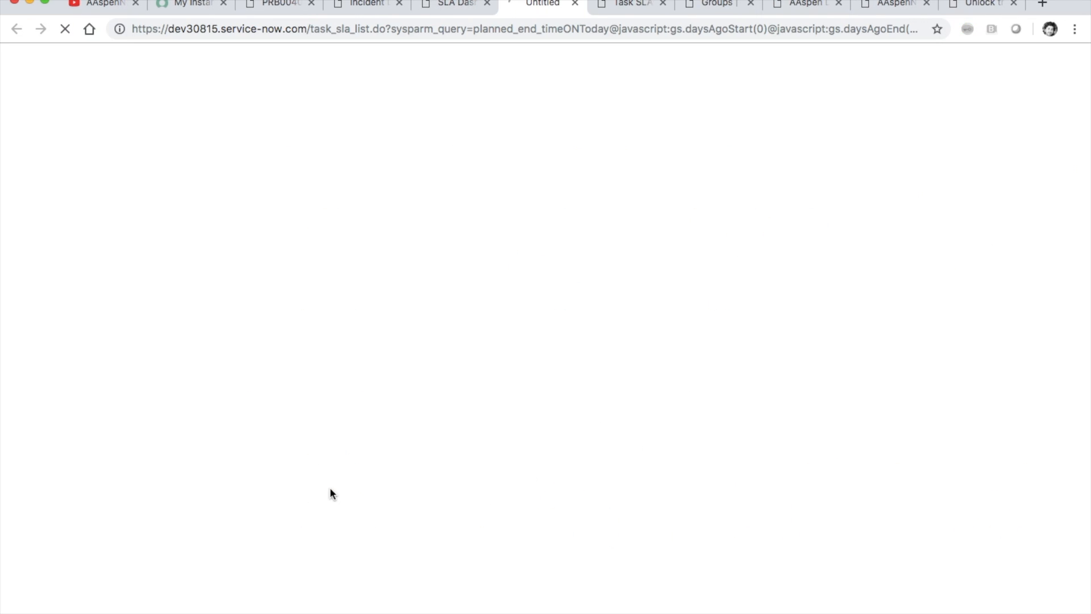
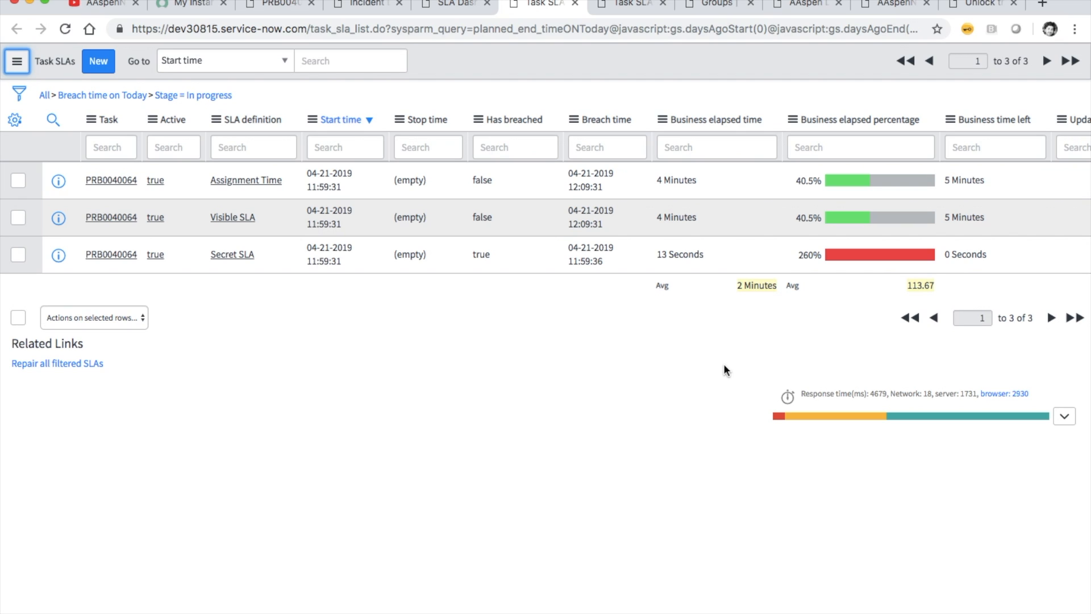
# Return to the SLA Dashboard, enter edit mode, and shrink the Breached SLAs In Progress and Breached SLAs Currently Paused widgets to equal heights.
pyautogui.click(455, 5)
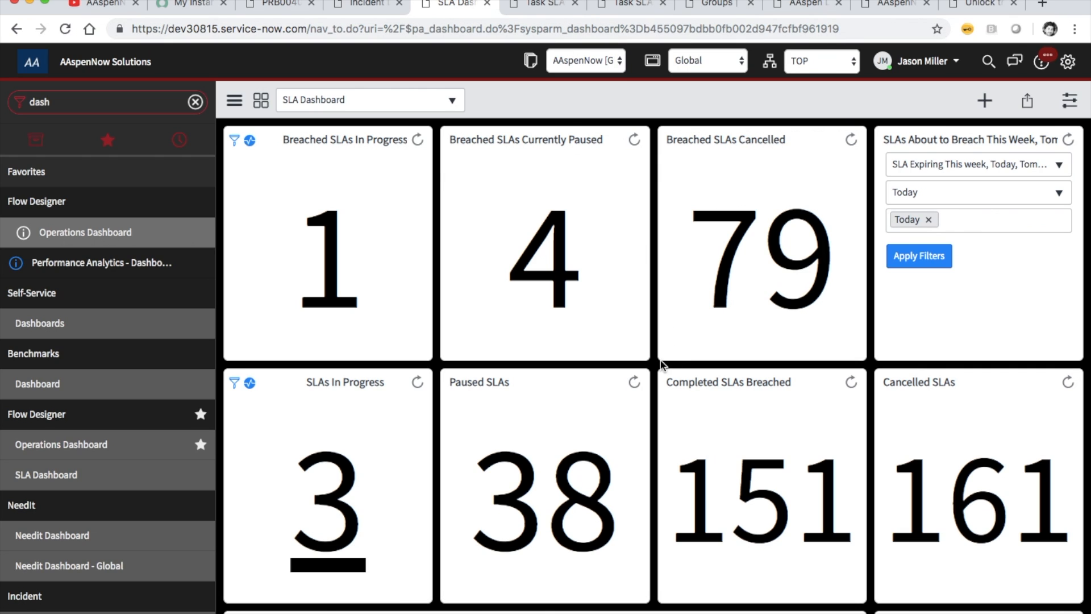
pyautogui.scroll(-5, 652, 380)
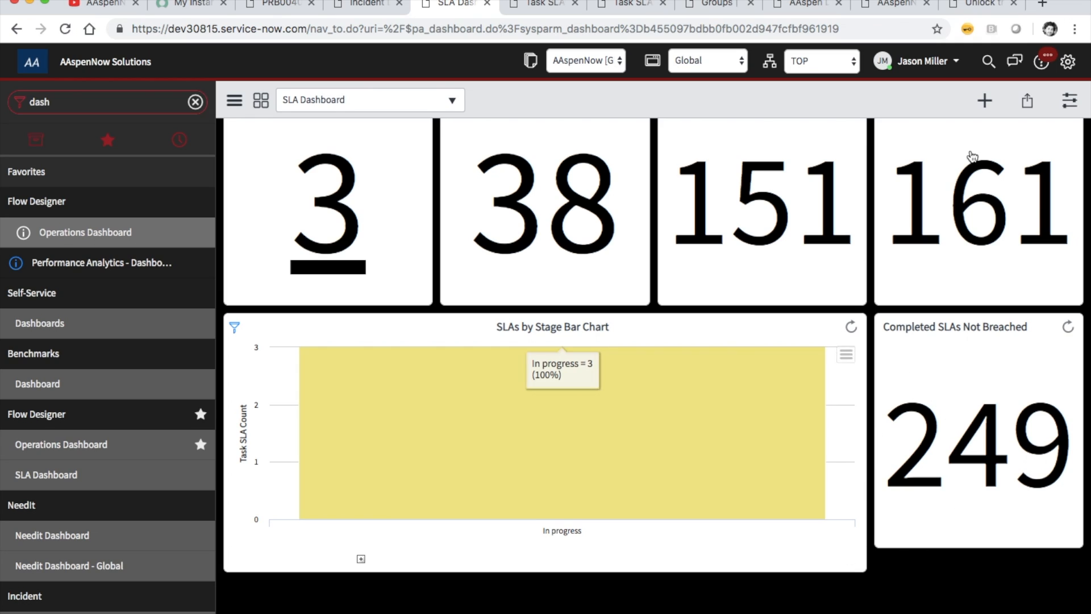
pyautogui.click(984, 100)
pyautogui.moveTo(517, 571); pyautogui.dragTo(515, 552)
pyautogui.scroll(5, 577, 463)
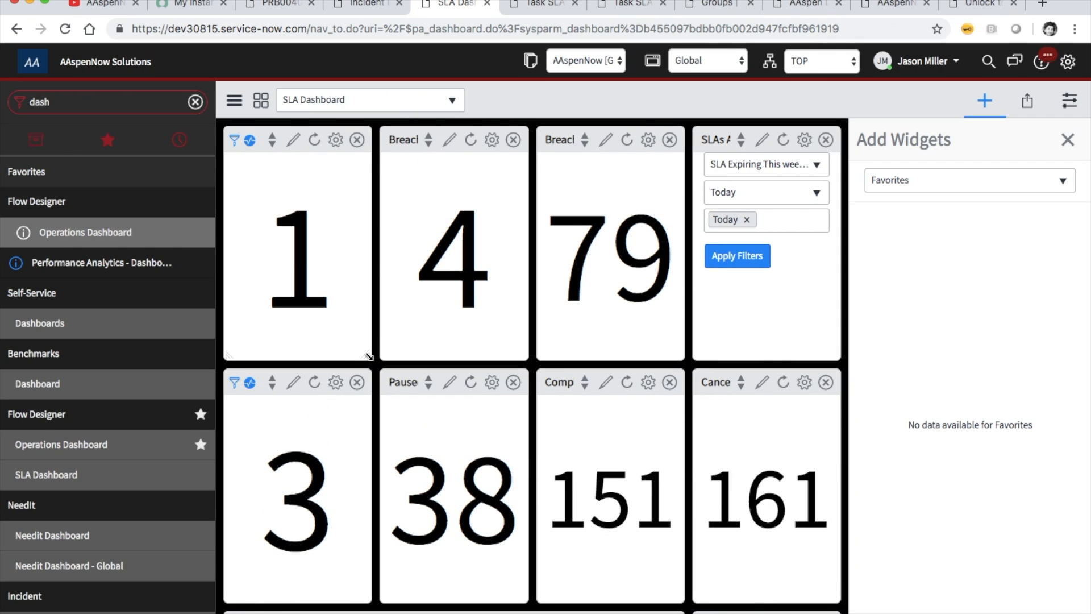
pyautogui.moveTo(366, 352); pyautogui.dragTo(368, 256)
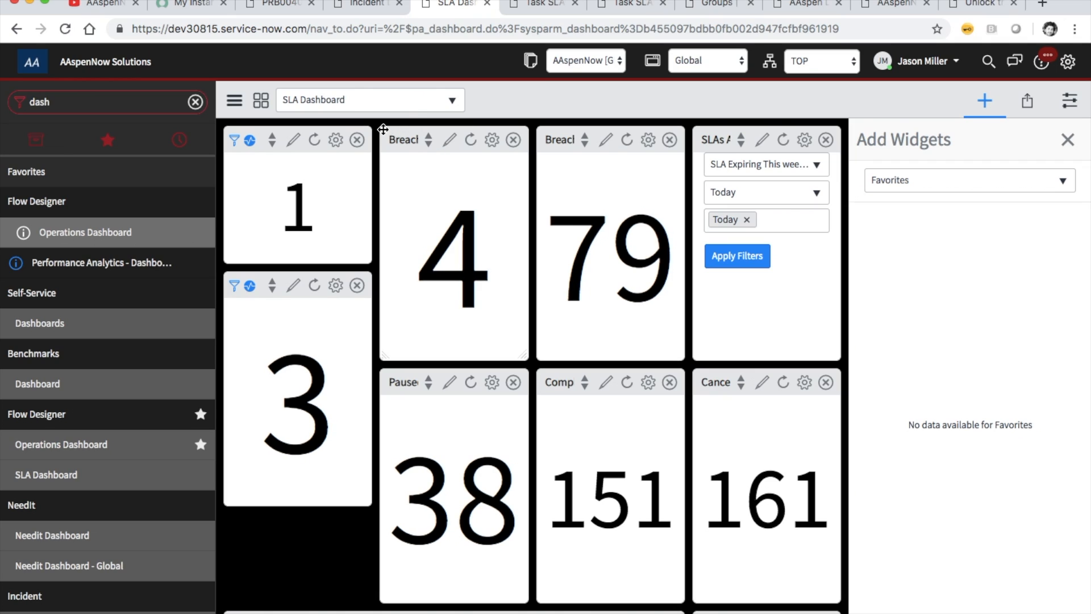
pyautogui.moveTo(385, 358); pyautogui.dragTo(382, 262)
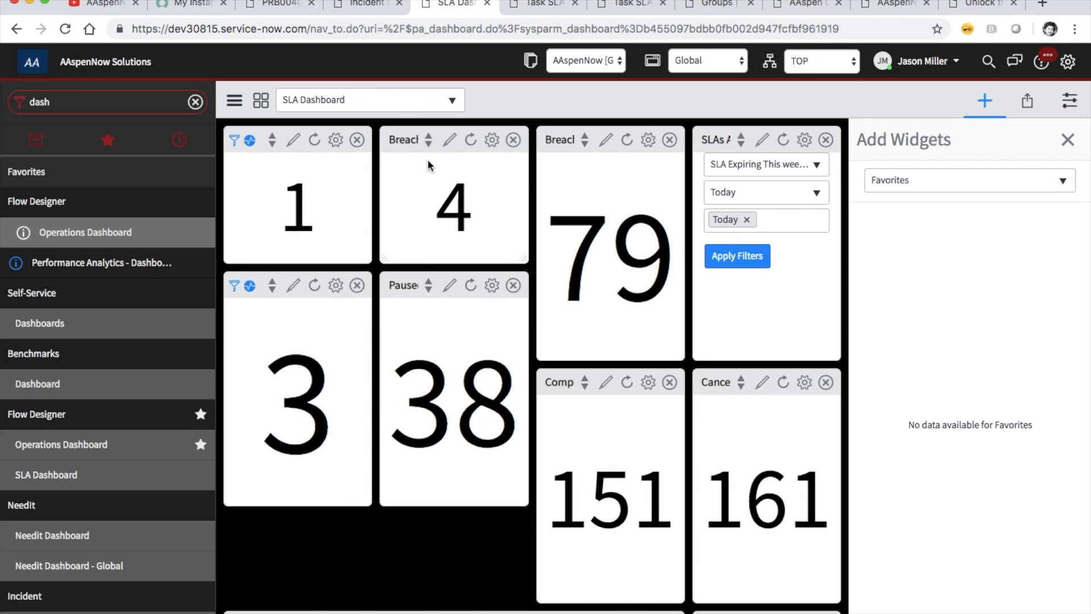
# Try stepwise height increases on the Breached SLAs Currently Paused widget, and restore its reduced height to match Breached SLAs In Progress.
pyautogui.click(422, 132)
pyautogui.moveTo(422, 132); pyautogui.dragTo(418, 128)
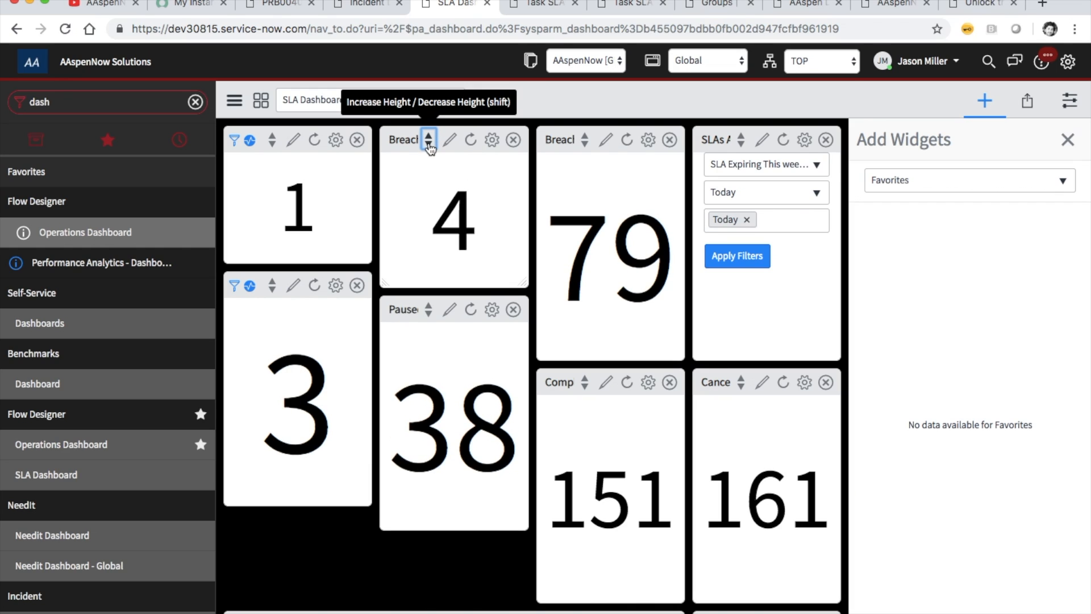
pyautogui.click(428, 144)
pyautogui.click(429, 139)
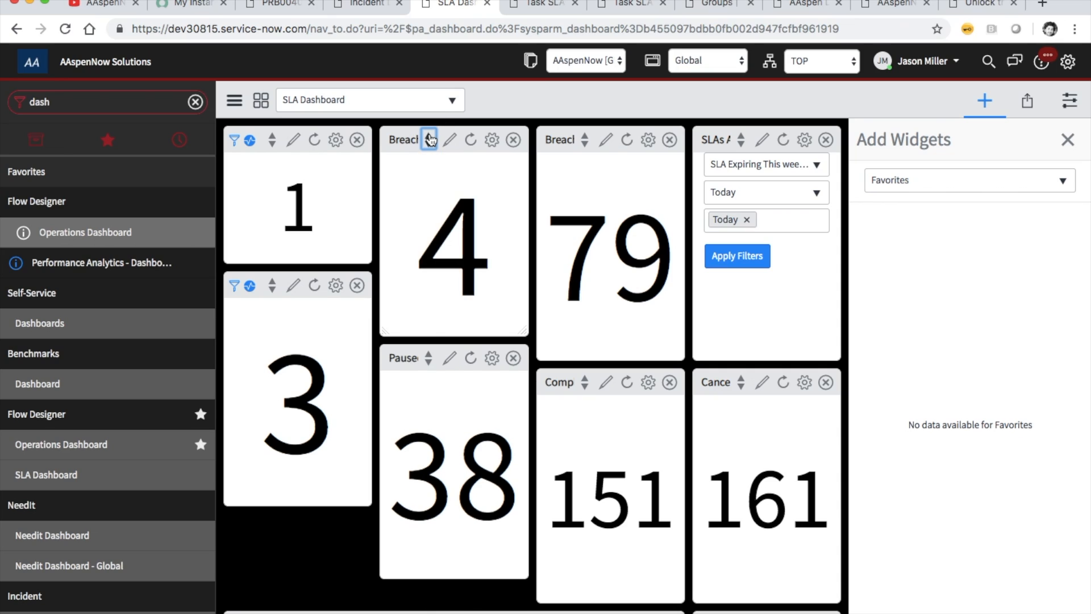
pyautogui.click(429, 140)
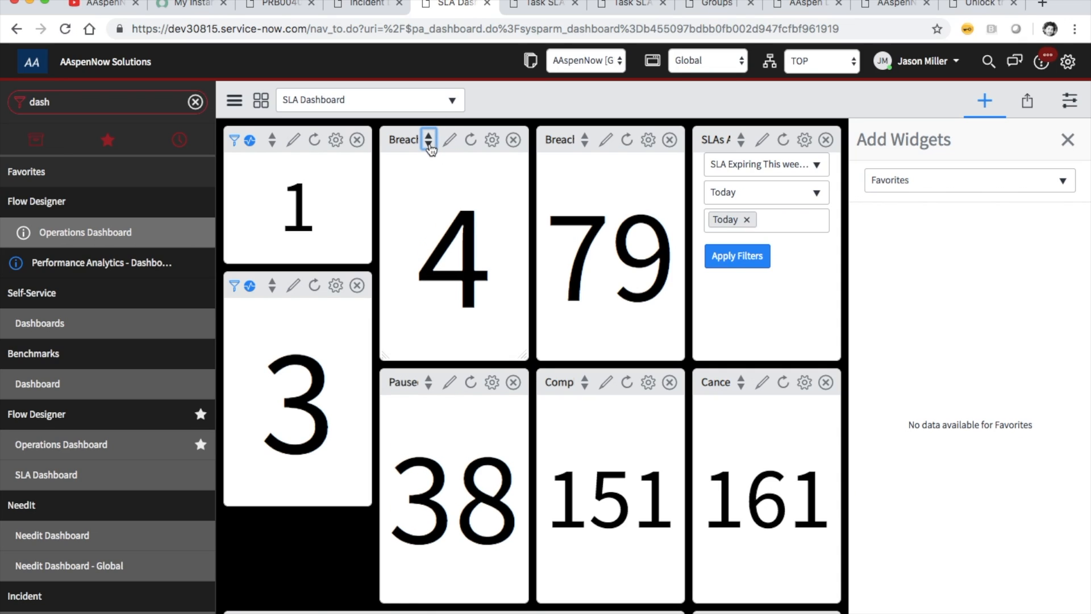
pyautogui.click(429, 141)
pyautogui.moveTo(453, 385); pyautogui.dragTo(435, 267)
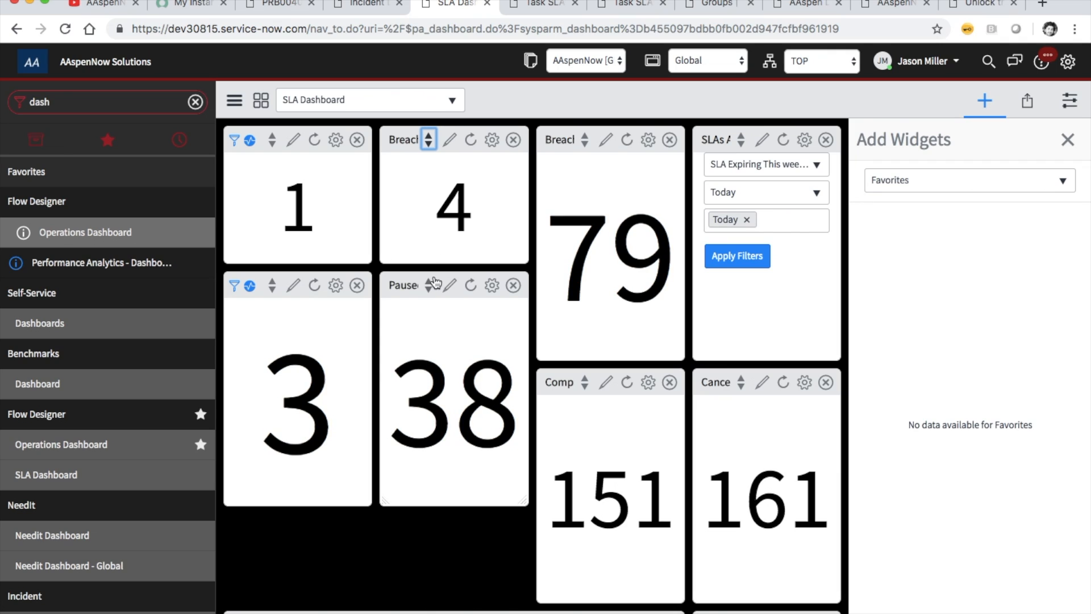
# Reduce the SLAs In Progress widget to the height of Breached SLAs In Progress, while trying Paused SLAs above Breached SLAs Currently Paused.
pyautogui.moveTo(438, 274); pyautogui.dragTo(438, 218)
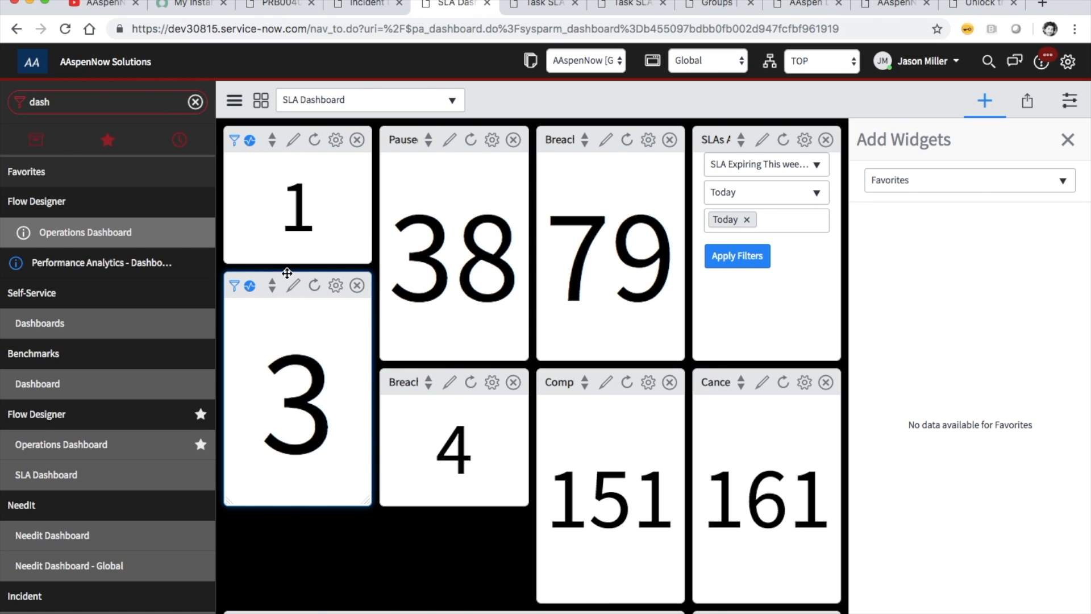
pyautogui.moveTo(301, 505); pyautogui.dragTo(307, 358)
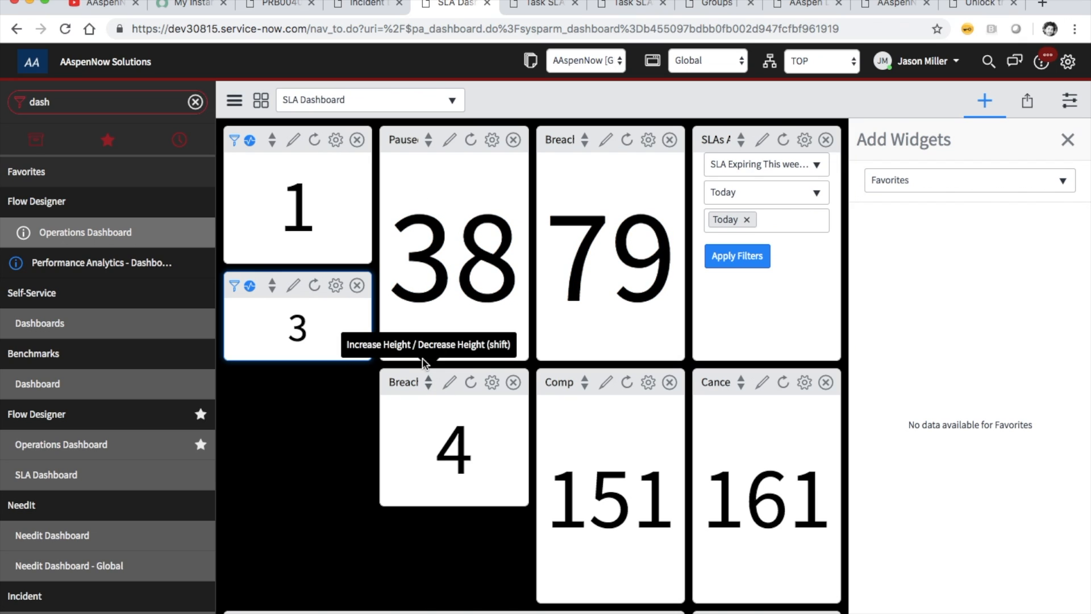
pyautogui.moveTo(422, 370); pyautogui.dragTo(418, 419)
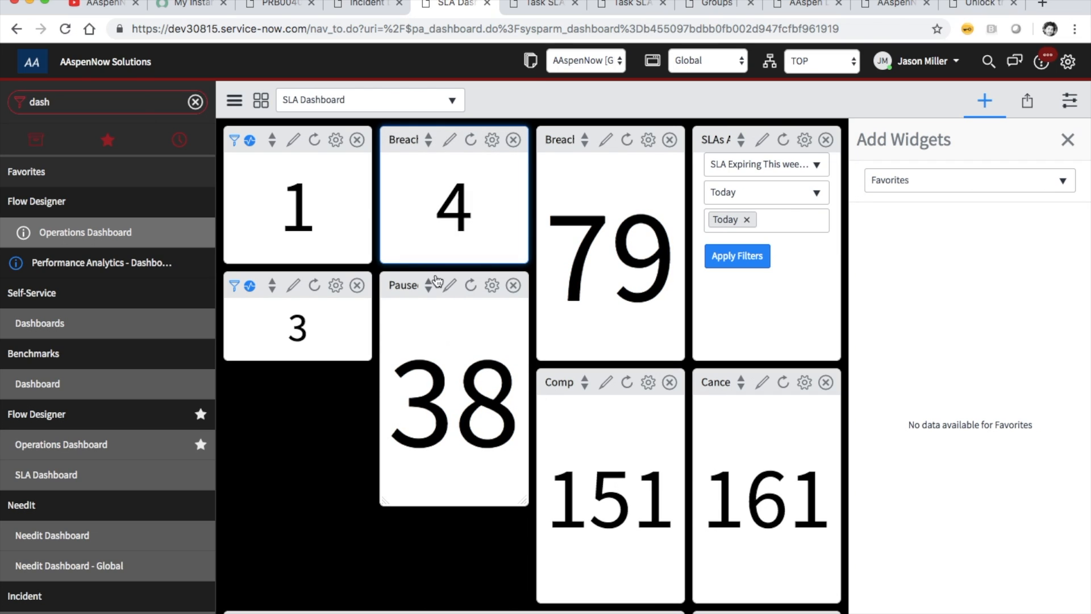
pyautogui.moveTo(440, 276); pyautogui.dragTo(445, 216)
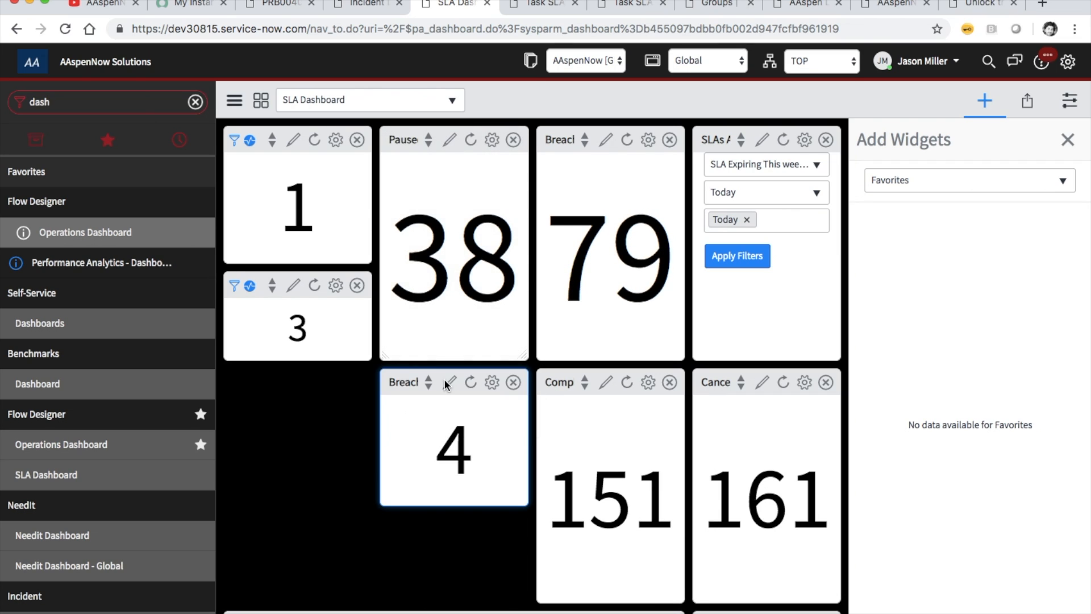
pyautogui.moveTo(317, 363); pyautogui.dragTo(317, 387)
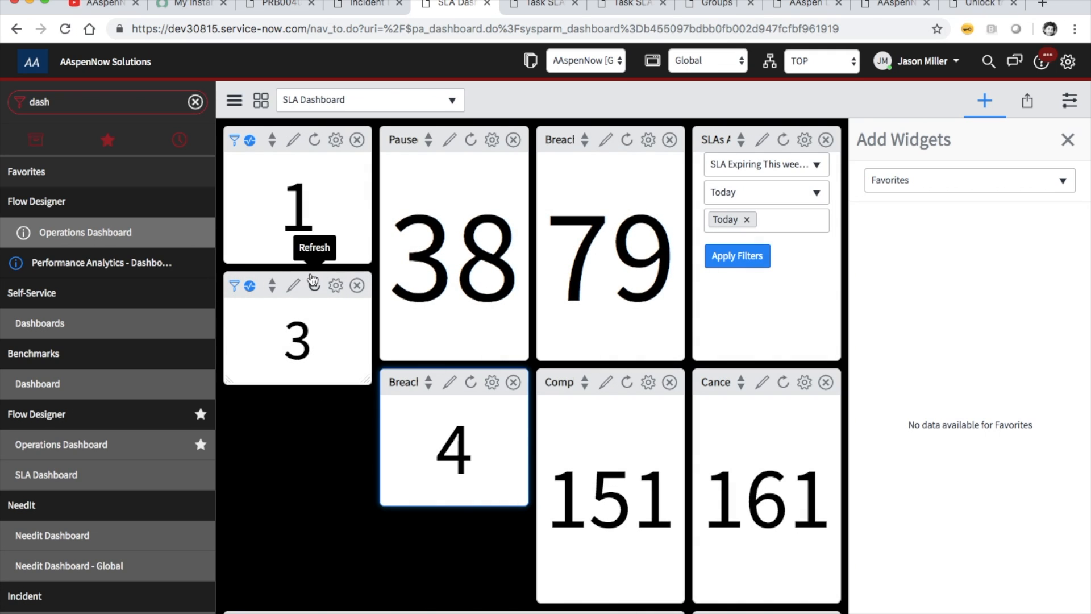
pyautogui.moveTo(311, 273); pyautogui.dragTo(311, 408)
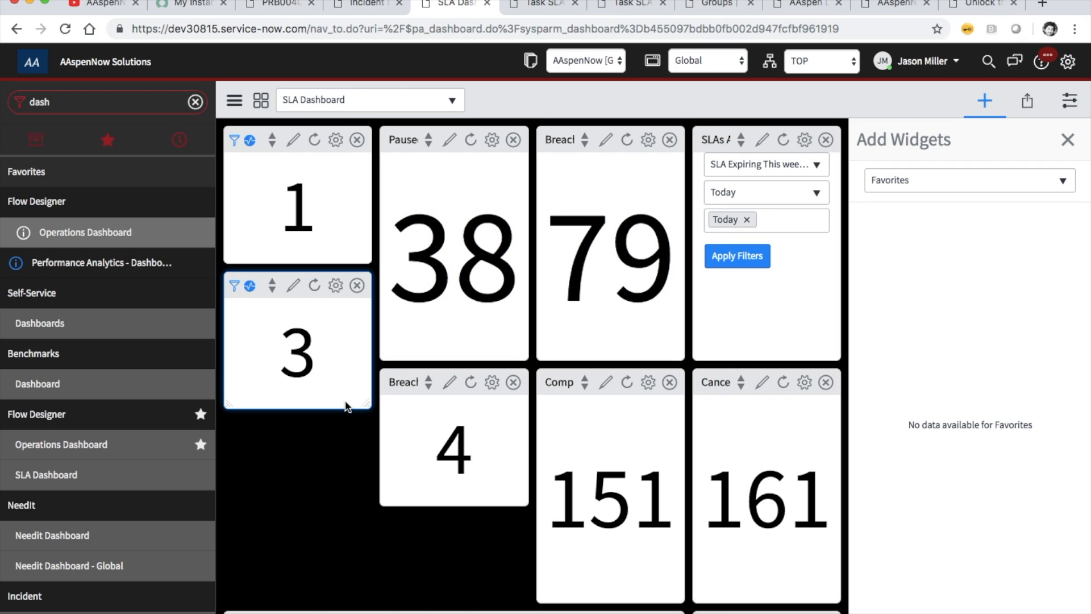
pyautogui.moveTo(322, 403)
pyautogui.mouseDown()
pyautogui.moveTo(322, 392)
pyautogui.moveTo(319, 406)
pyautogui.mouseUp()
# Move Breached SLAs Currently Paused back above Paused SLAs, and shrink the Paused SLAs widget to the height of SLAs In Progress.
pyautogui.moveTo(435, 370); pyautogui.dragTo(438, 238)
pyautogui.click(1074, 114)
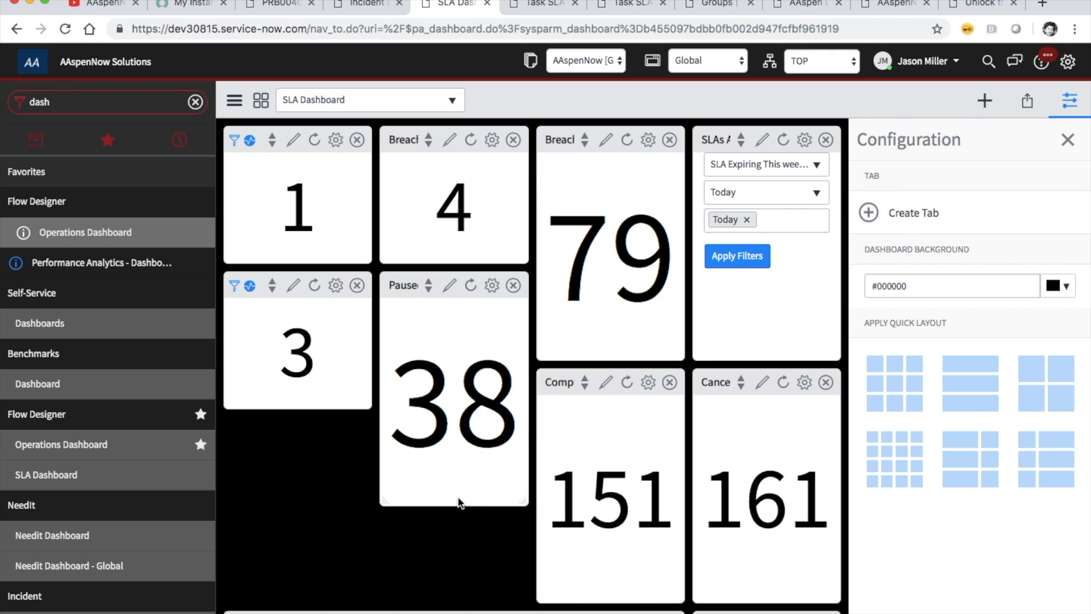
pyautogui.moveTo(423, 504); pyautogui.dragTo(417, 412)
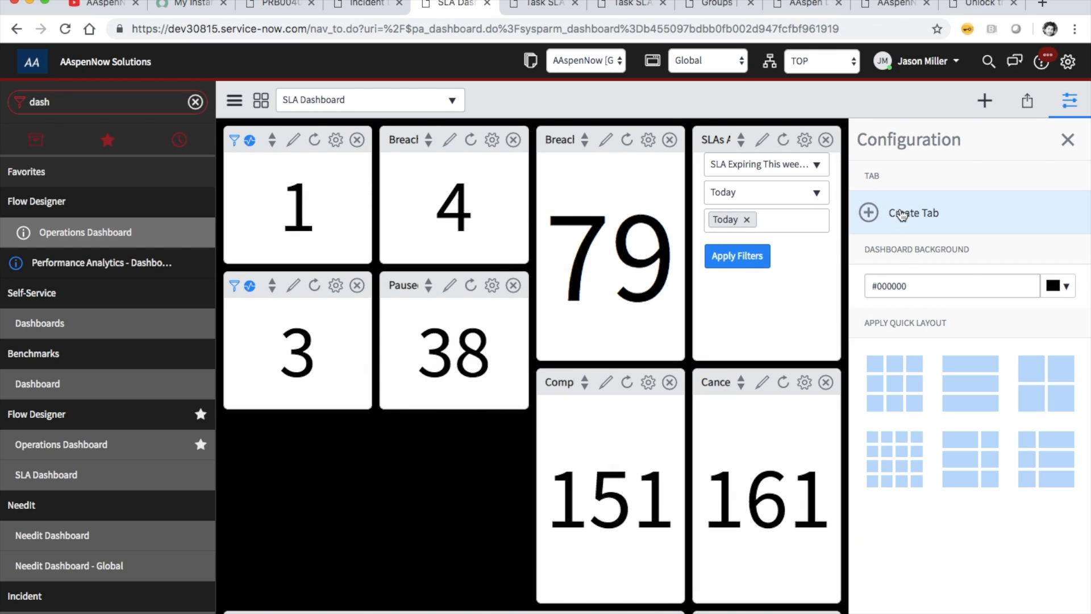
# Create a second tab on the dashboard and rename the original tab to SLAs In Progress.
pyautogui.click(868, 215)
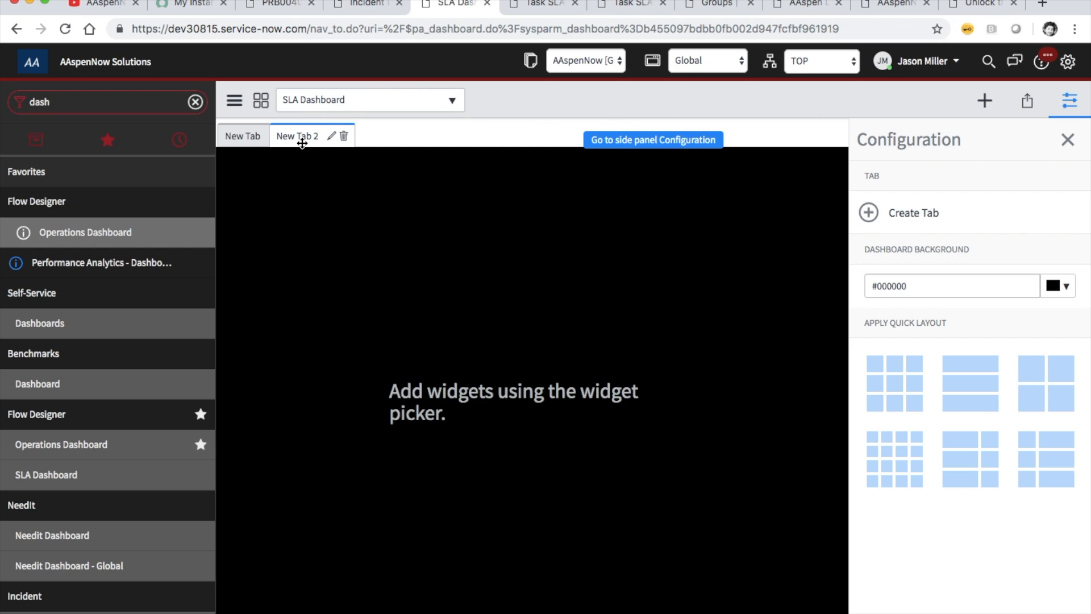
pyautogui.click(241, 139)
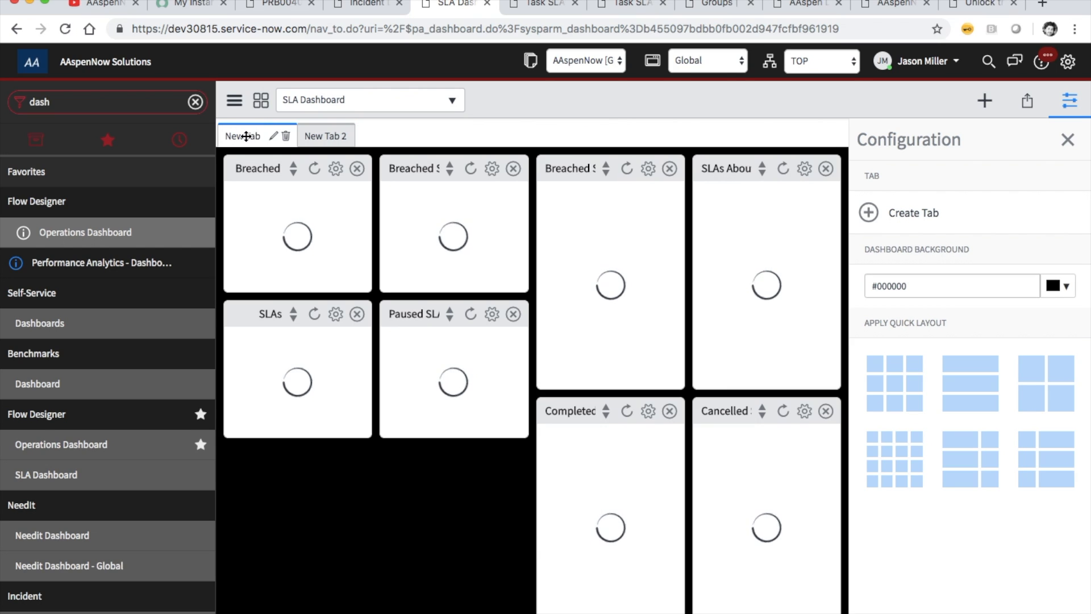
pyautogui.click(274, 137)
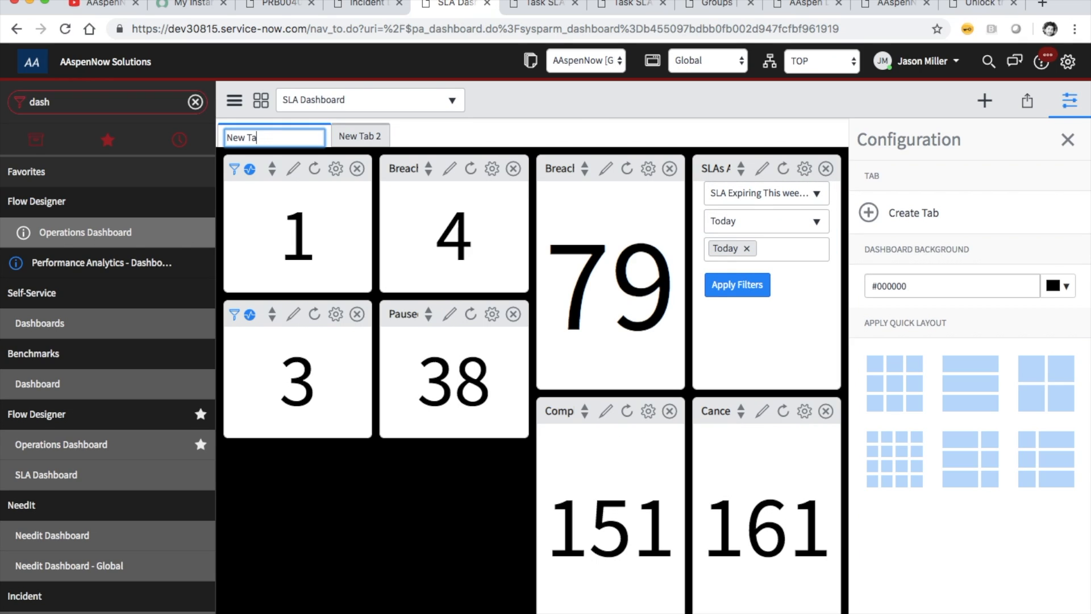
pyautogui.press('BackSpace')
pyautogui.press('BackSpace')
pyautogui.write('D')
pyautogui.press('BackSpace')
pyautogui.write('SLA')
pyautogui.press('Return')
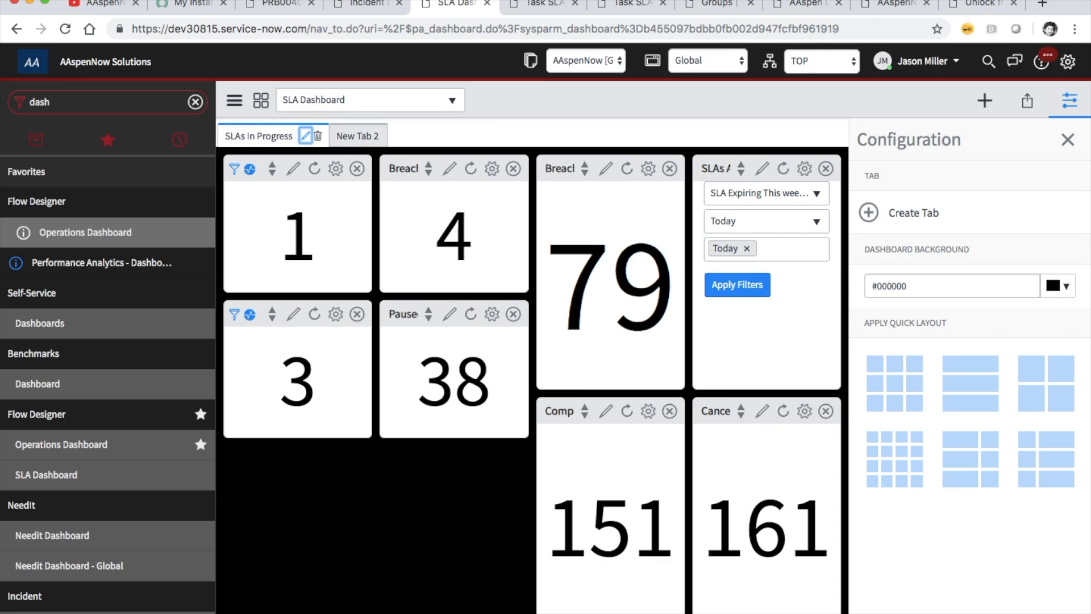
# Rename the new empty dashboard tab to Completed SLAs.
pyautogui.click(346, 135)
pyautogui.click(363, 135)
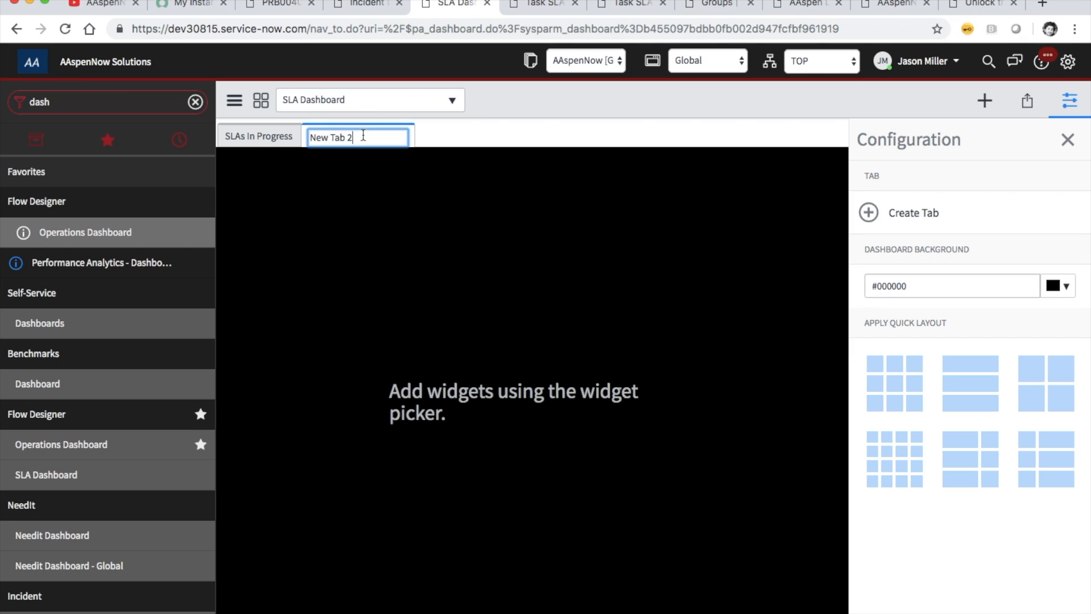
pyautogui.press('BackSpace')
pyautogui.write('Completed SLAs')
pyautogui.press('Return')
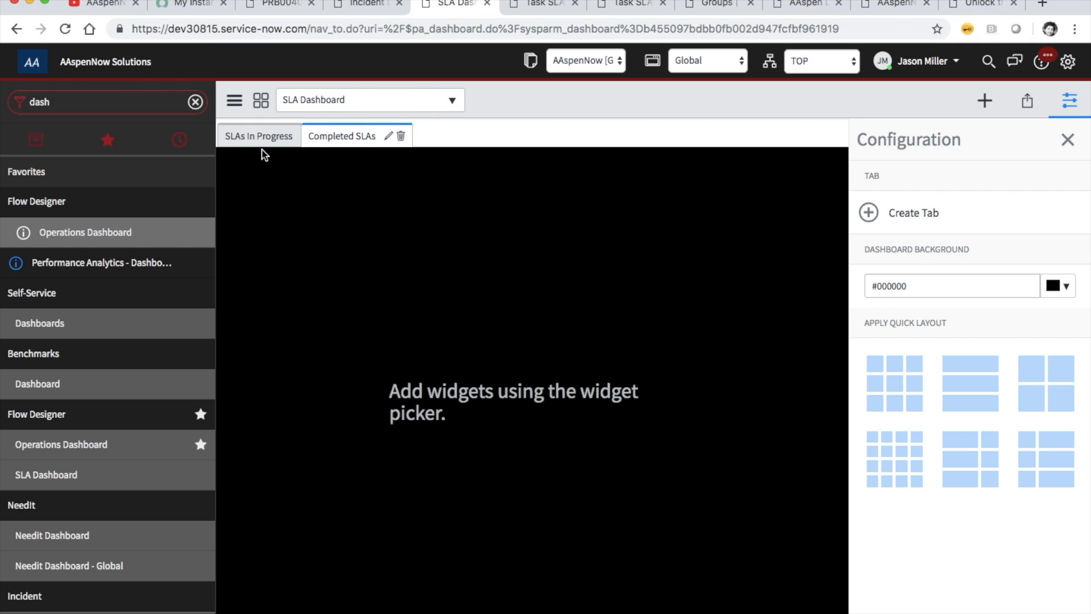
# Add the Completed SLAs Breached report as a widget on the Completed SLAs tab.
pyautogui.click(238, 139)
pyautogui.click(344, 136)
pyautogui.click(1027, 101)
pyautogui.click(991, 111)
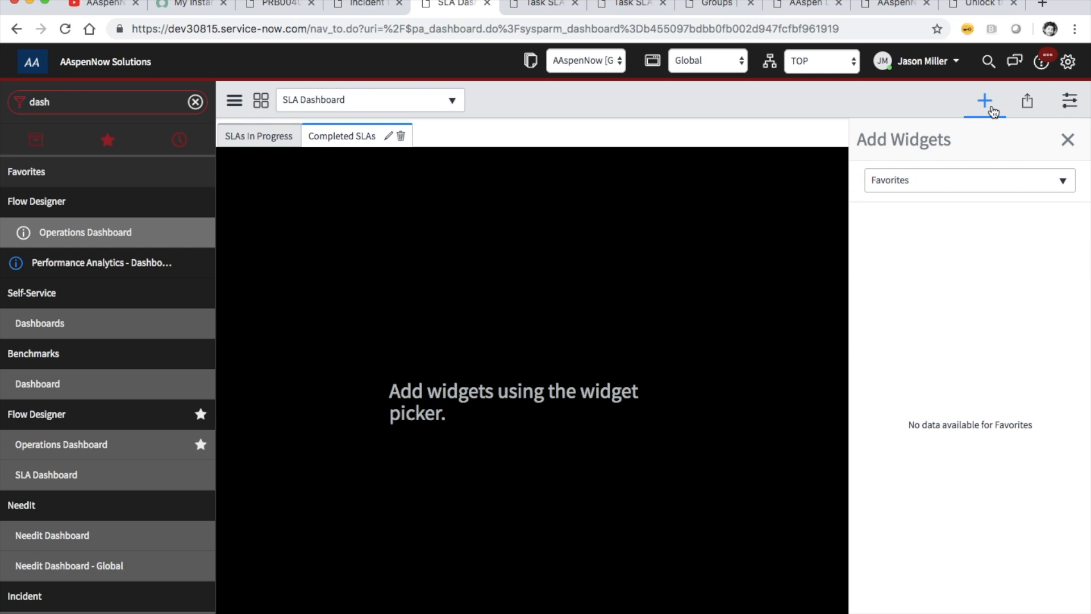
pyautogui.click(905, 180)
pyautogui.click(915, 255)
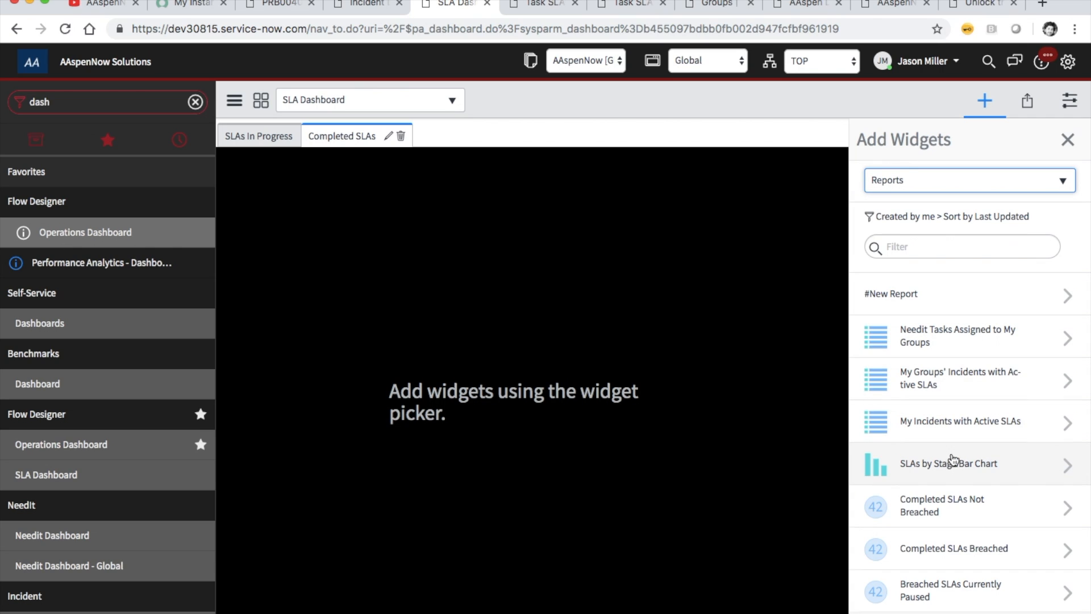
pyautogui.scroll(-5, 913, 442)
pyautogui.click(961, 425)
pyautogui.click(978, 486)
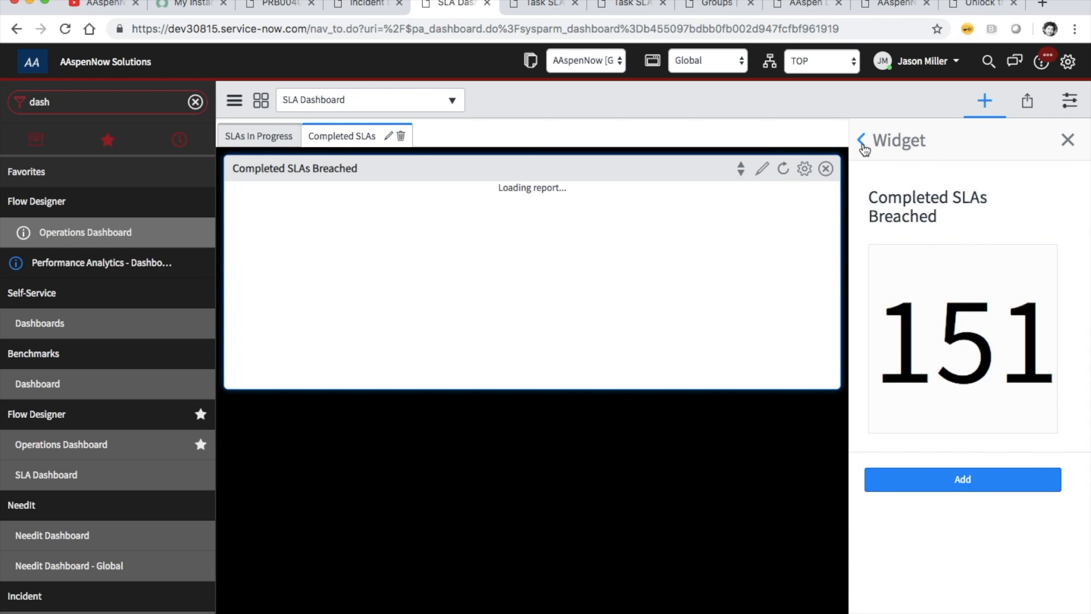
# Add the Completed SLAs Not Breached report as a widget on the Completed SLAs tab.
pyautogui.click(861, 140)
pyautogui.scroll(-1, 951, 491)
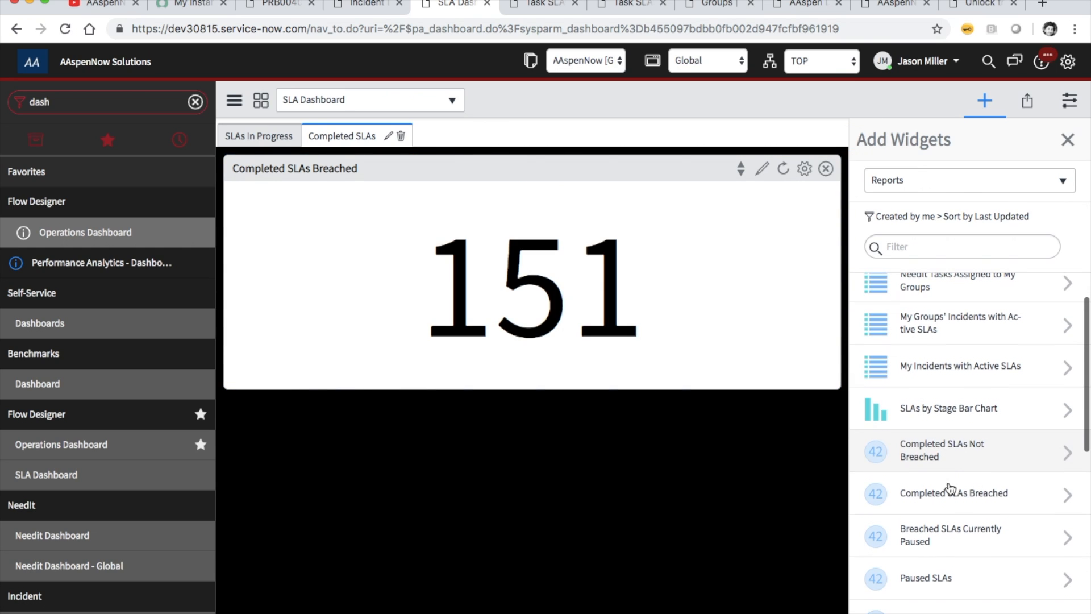
pyautogui.click(950, 462)
pyautogui.click(932, 482)
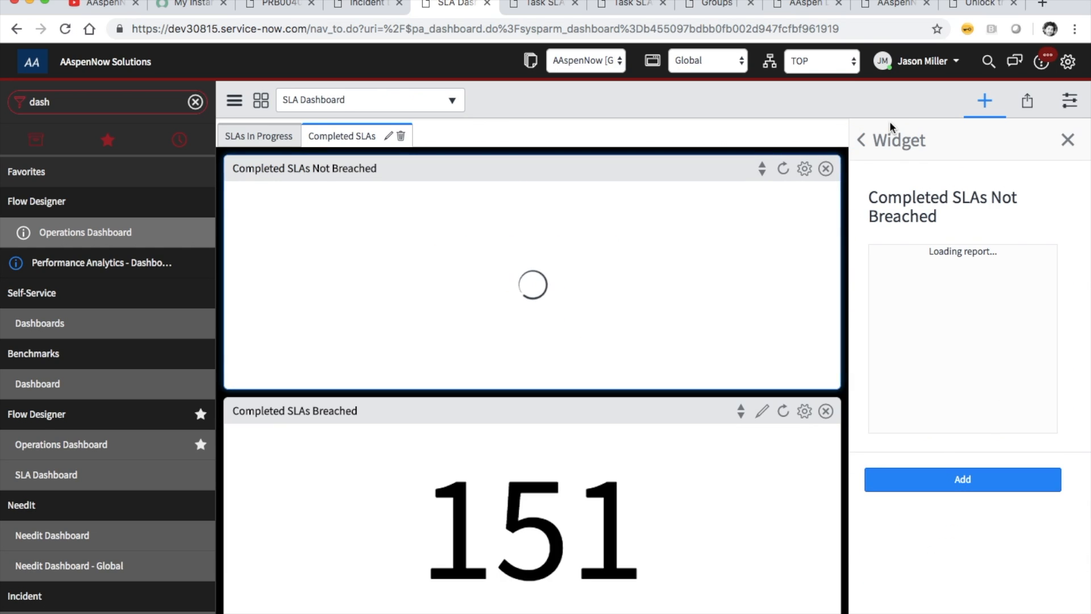
# Add the Breached SLAs Cancelled report as a widget on the Completed SLAs tab.
pyautogui.click(860, 141)
pyautogui.scroll(-3, 918, 314)
pyautogui.scroll(-3, 919, 314)
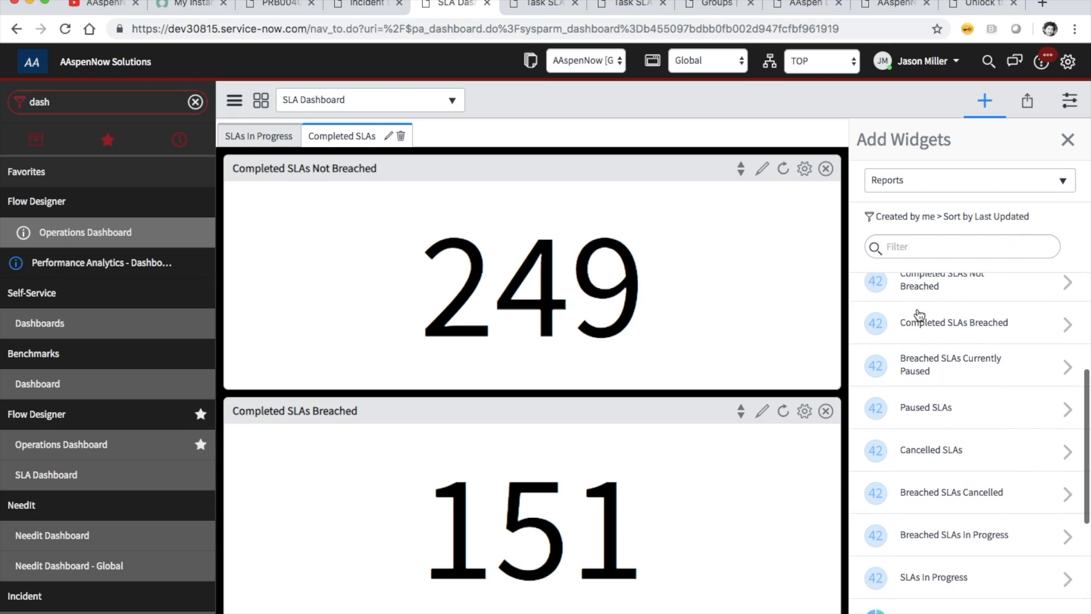
pyautogui.scroll(-1, 994, 417)
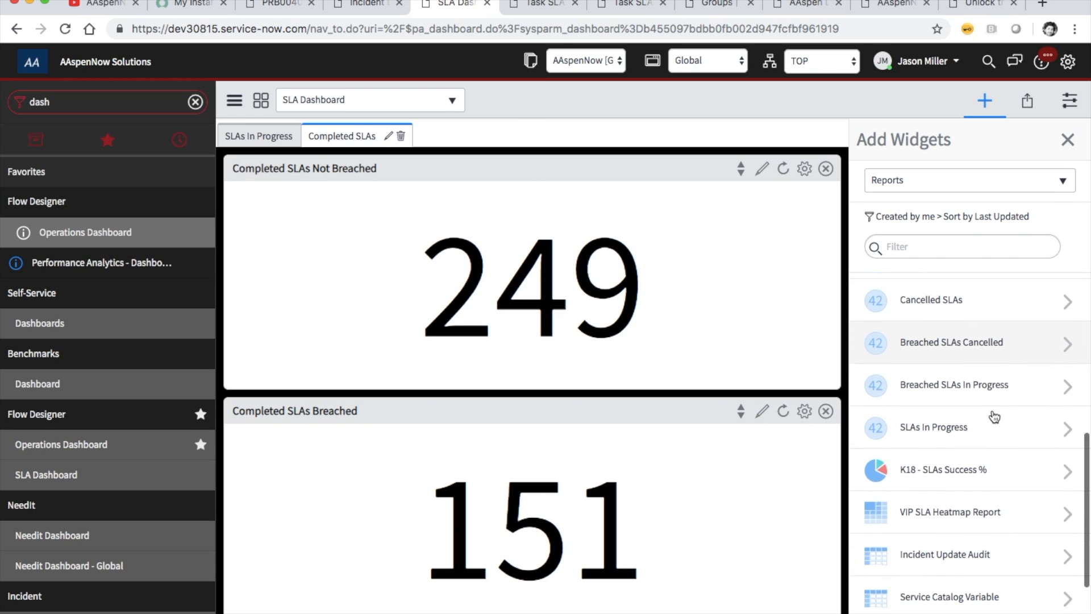
pyautogui.click(959, 329)
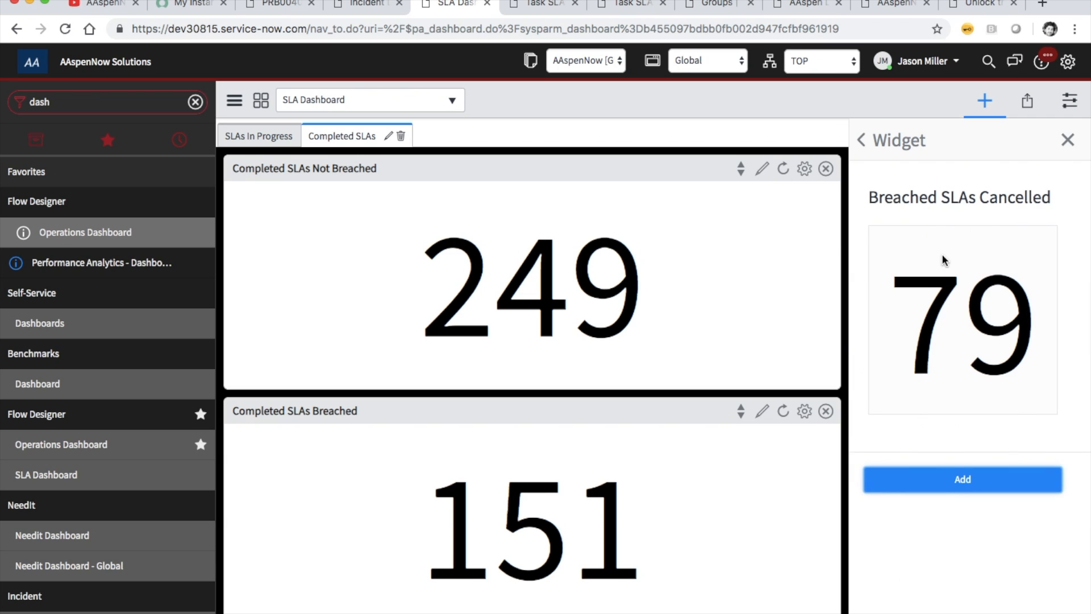
pyautogui.click(949, 480)
# Look through the list of available report widgets for further completed-SLA reports and check the widgets already on the Completed SLAs tab.
pyautogui.click(861, 140)
pyautogui.scroll(-6, 994, 478)
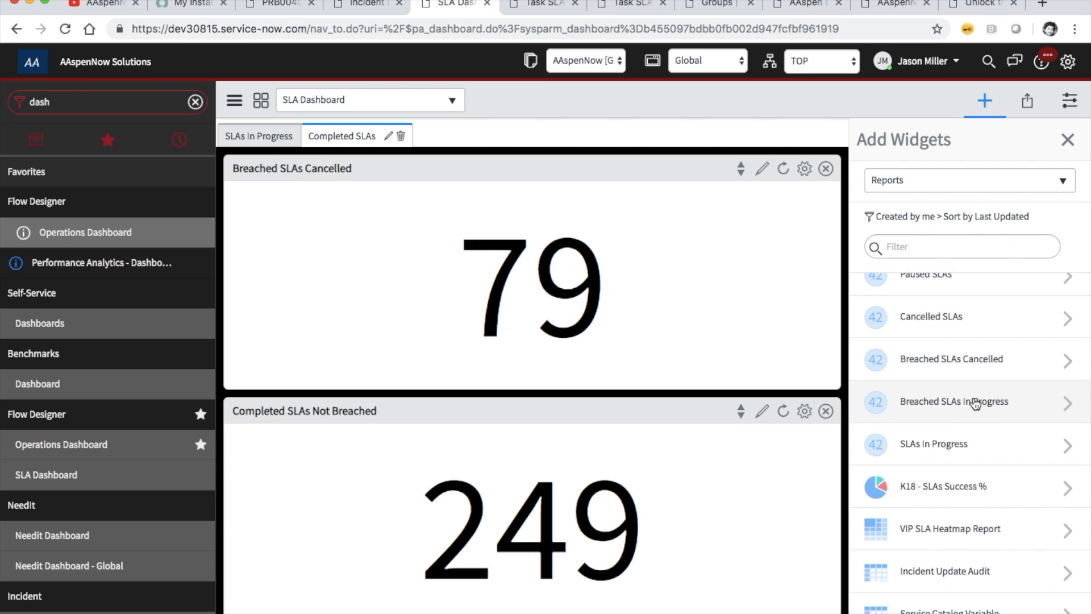
pyautogui.scroll(-1, 975, 403)
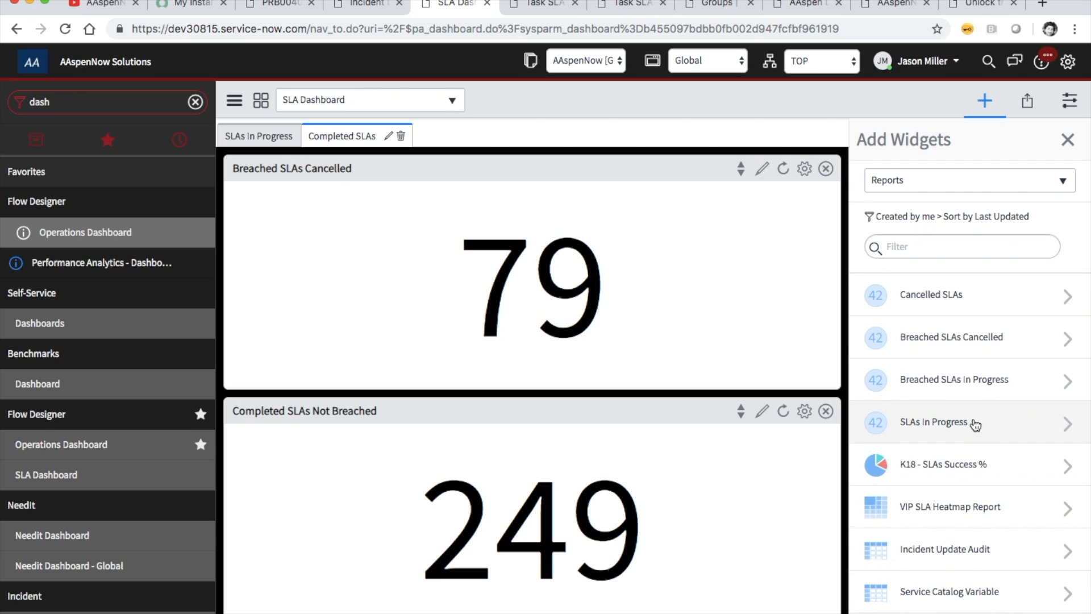
pyautogui.scroll(-1, 975, 425)
pyautogui.scroll(4, 974, 425)
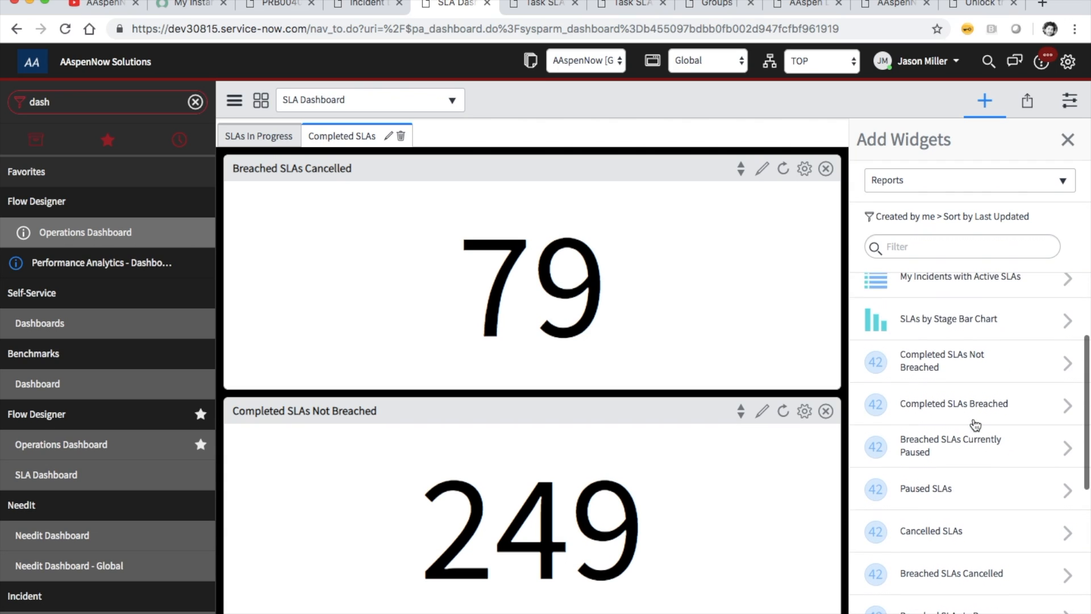
pyautogui.scroll(1, 975, 425)
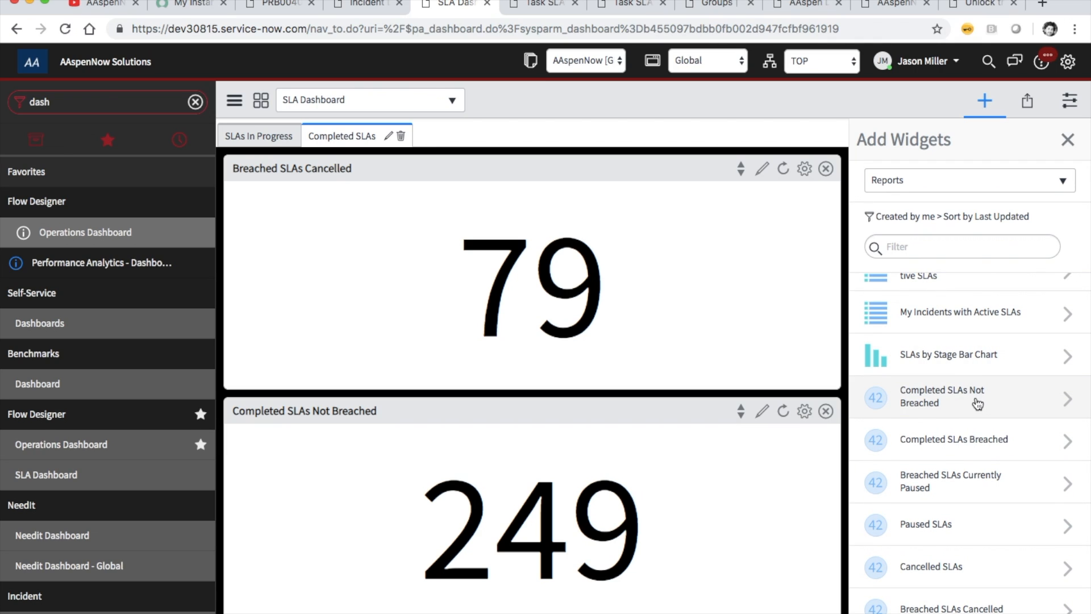
pyautogui.scroll(-1, 975, 403)
pyautogui.scroll(-1, 973, 404)
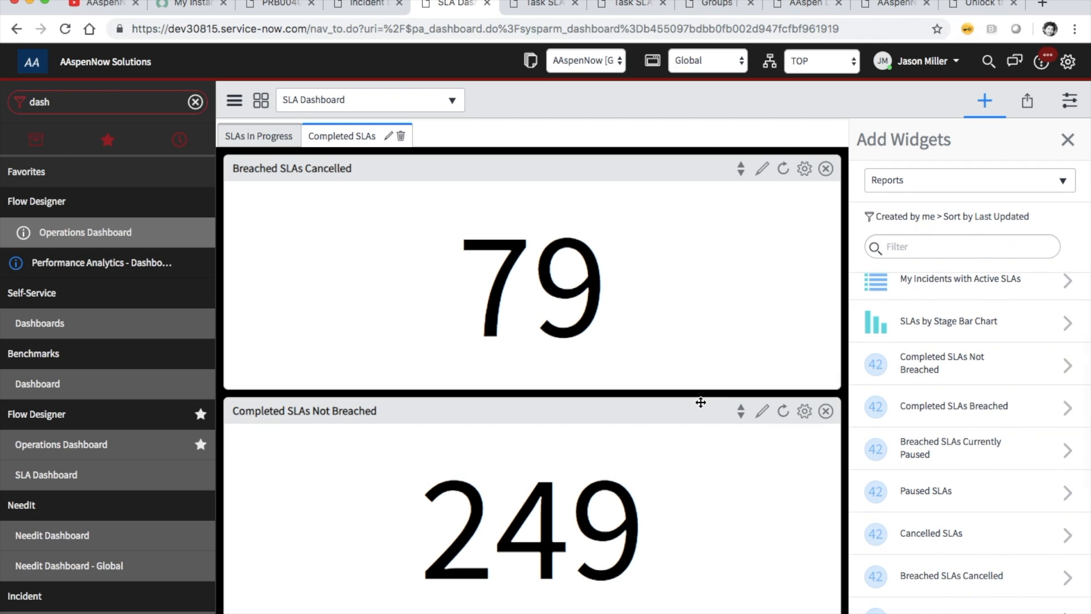
pyautogui.scroll(-2, 700, 402)
pyautogui.scroll(-1, 700, 402)
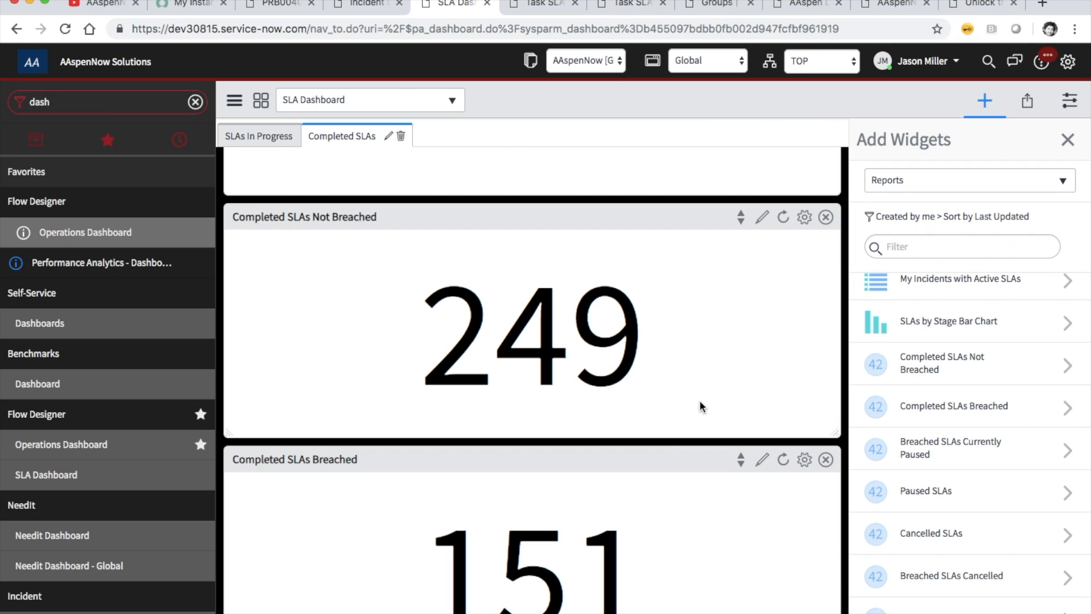
pyautogui.scroll(-2, 962, 402)
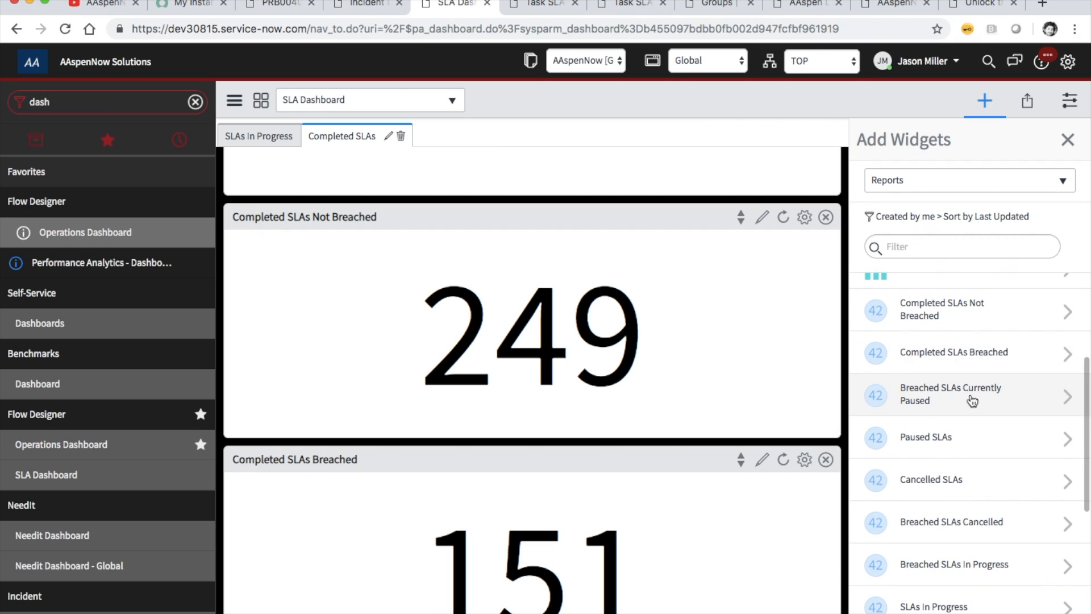
pyautogui.scroll(-2, 964, 401)
pyautogui.scroll(5, 960, 392)
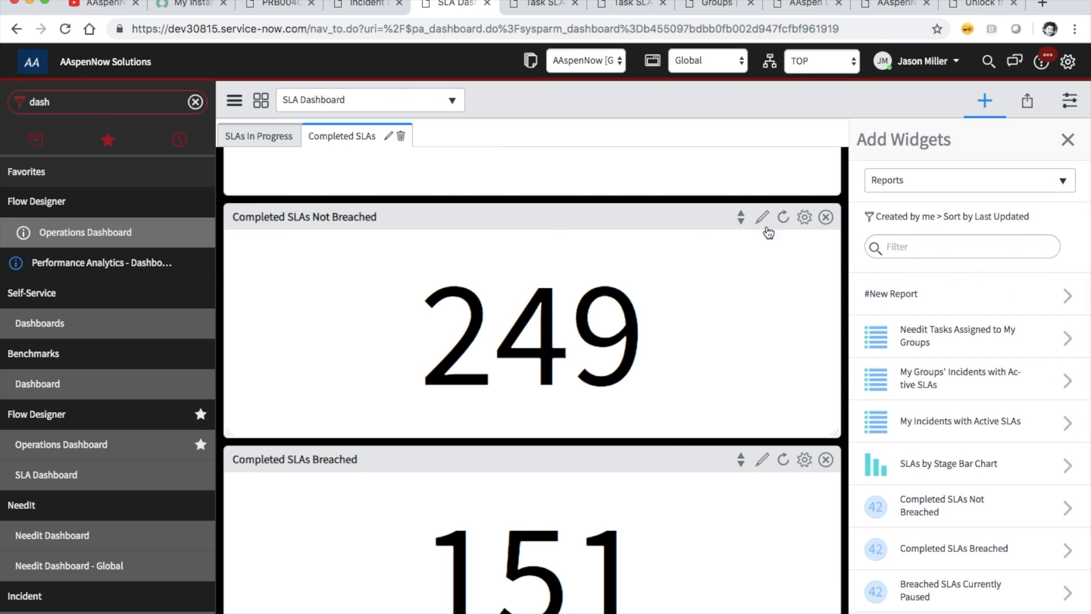
# Arrange the Completed SLAs tab's widgets with the three-column grid quick layout and close the configuration.
pyautogui.click(1069, 100)
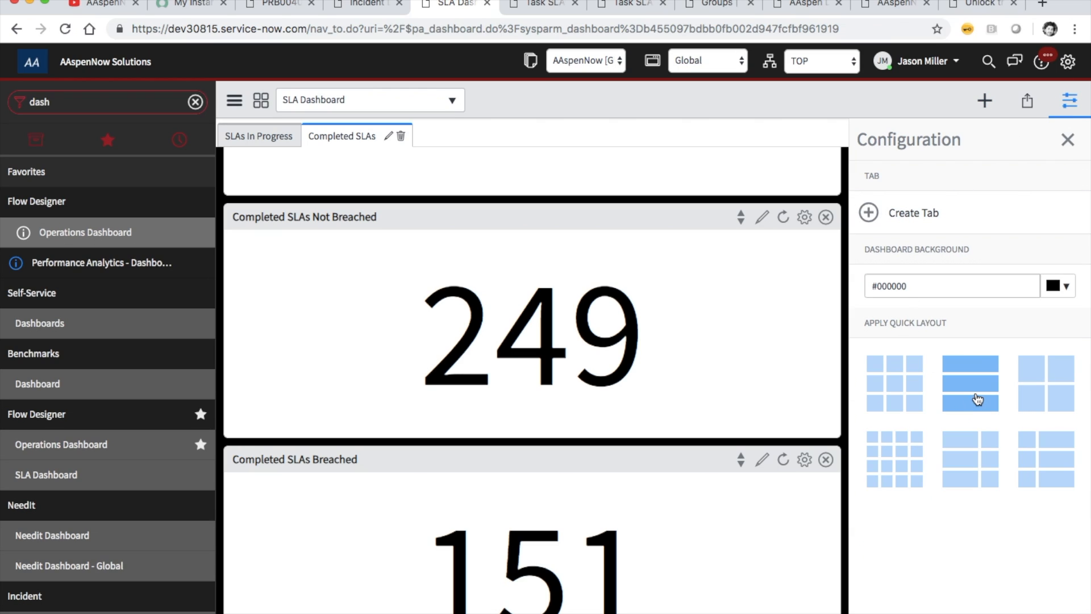
pyautogui.click(909, 400)
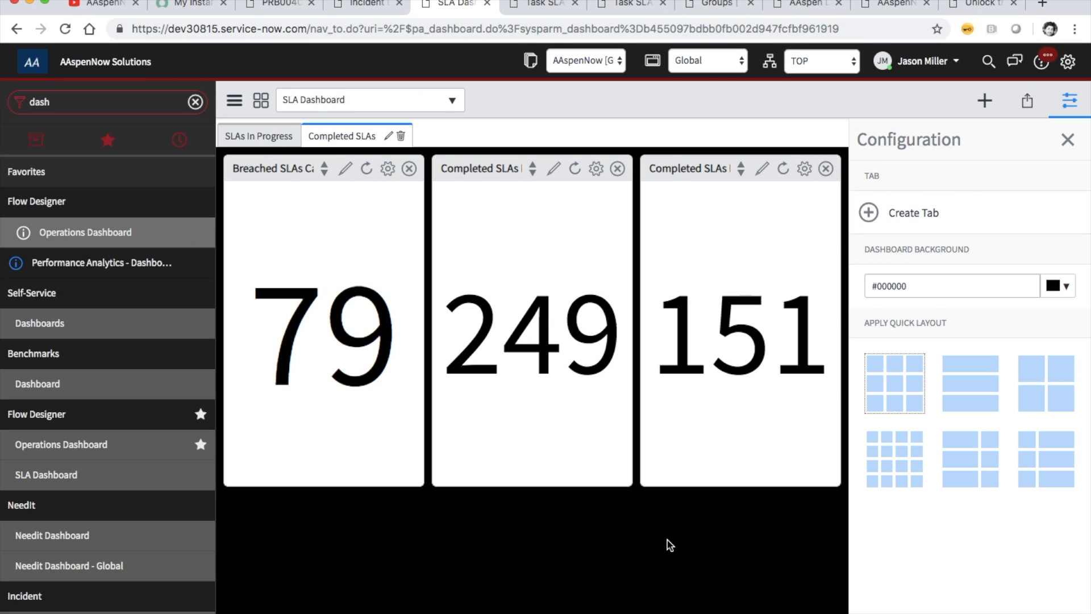
pyautogui.click(1070, 143)
# From the SLAs In Progress tab, open the record of the SLAs About to Breach This Week, Tomorrow, Today interactive filter.
pyautogui.click(263, 142)
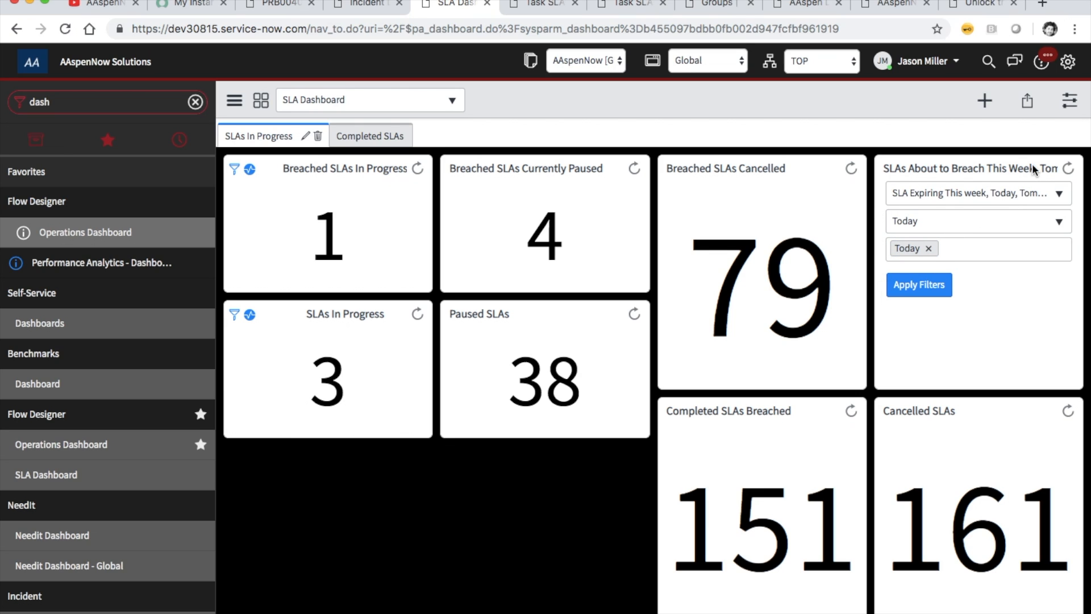
pyautogui.click(984, 101)
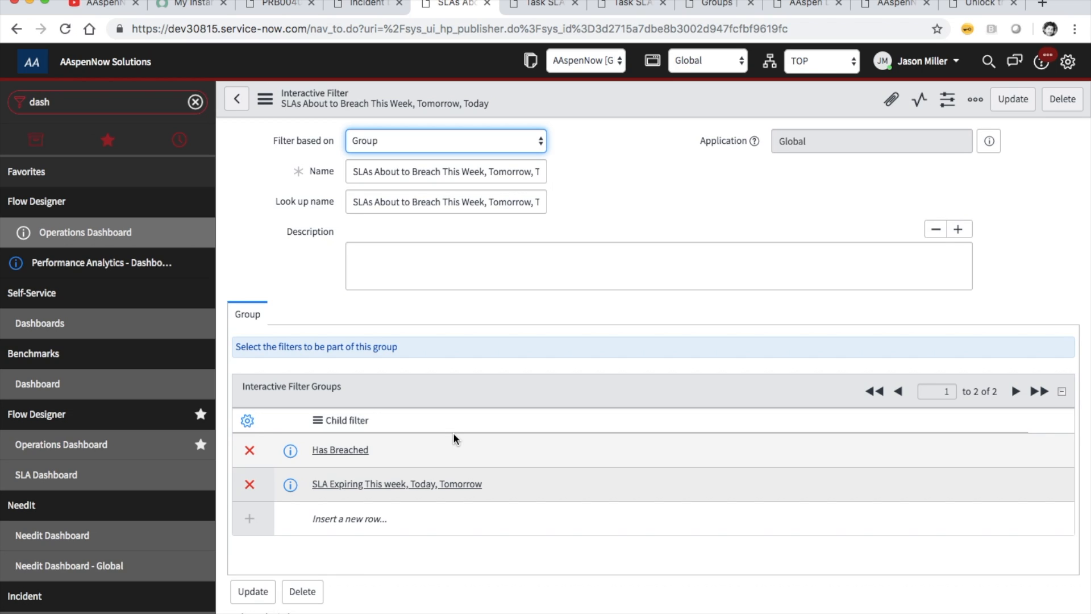
# Open the SLA Dashboard in another browser tab and review its SLAs In Progress and Completed SLAs tabs.
pyautogui.click(353, 8)
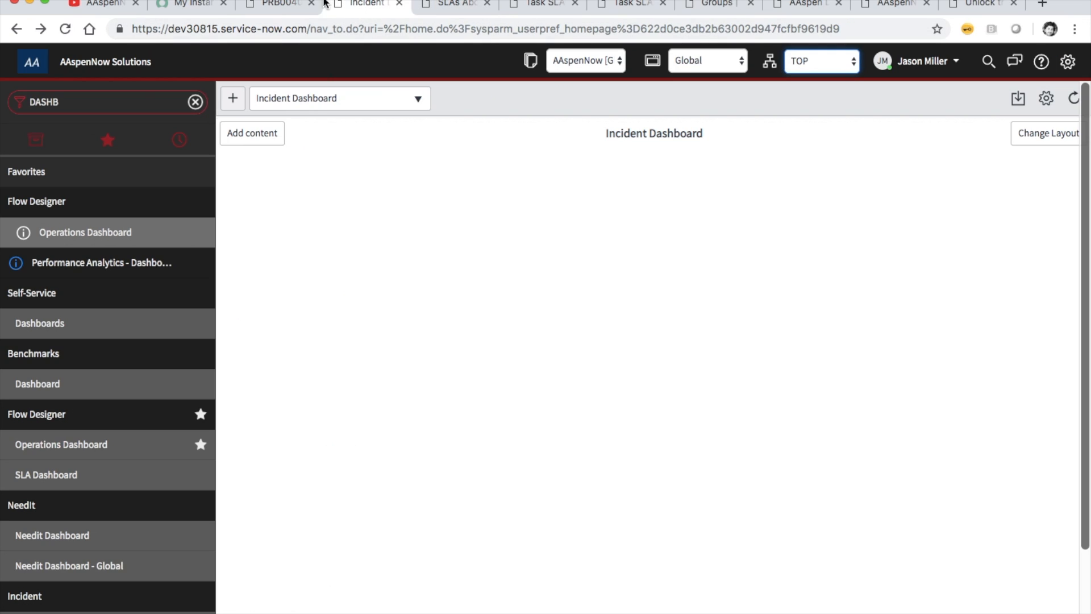
pyautogui.click(66, 326)
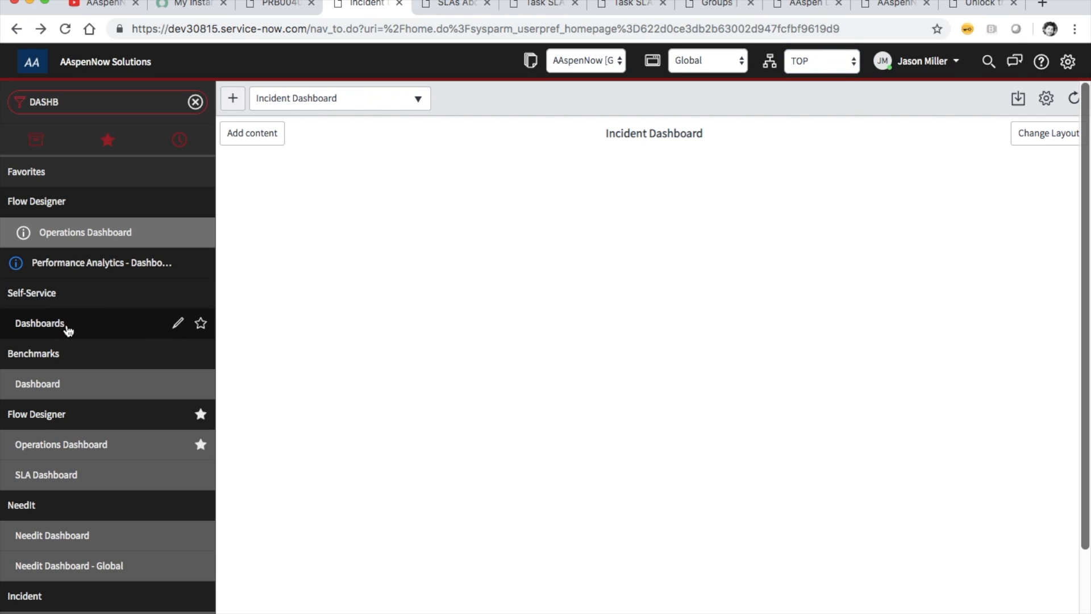
pyautogui.click(326, 255)
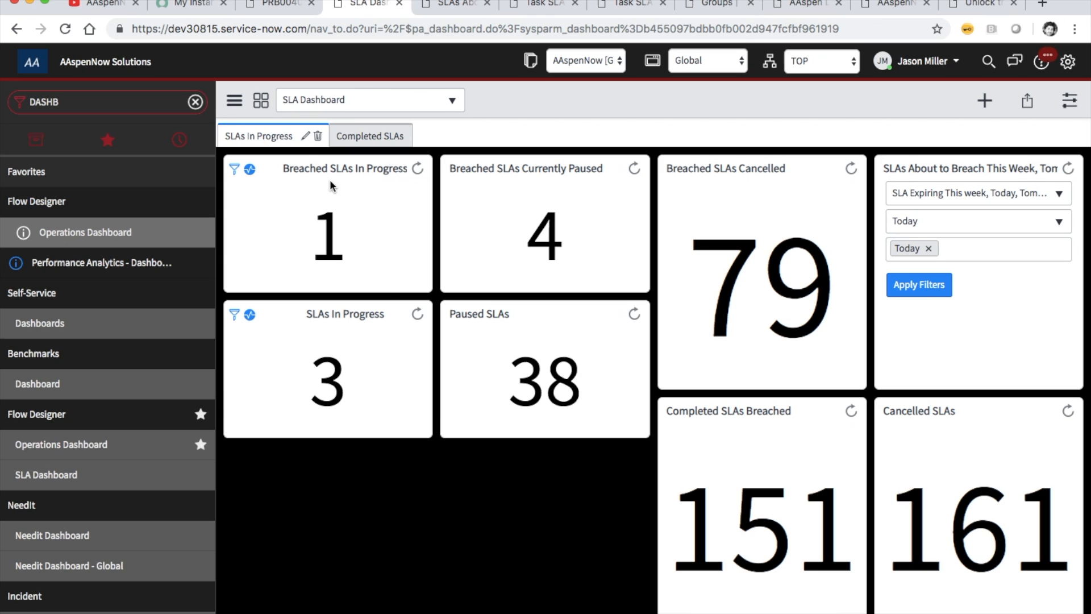
pyautogui.scroll(-3, 402, 314)
pyautogui.scroll(3, 400, 310)
pyautogui.click(376, 137)
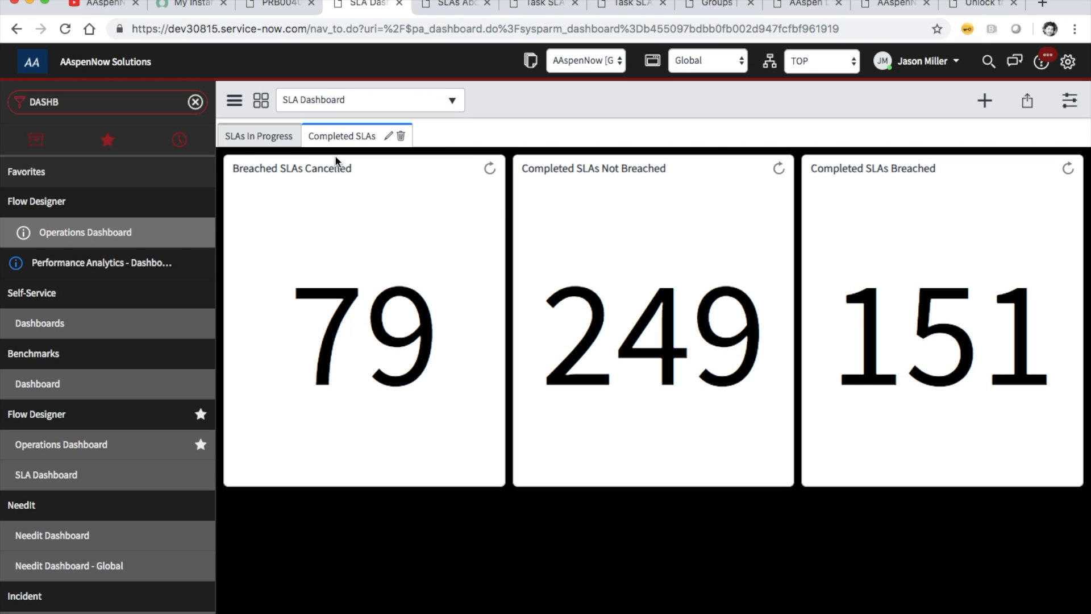
pyautogui.click(261, 142)
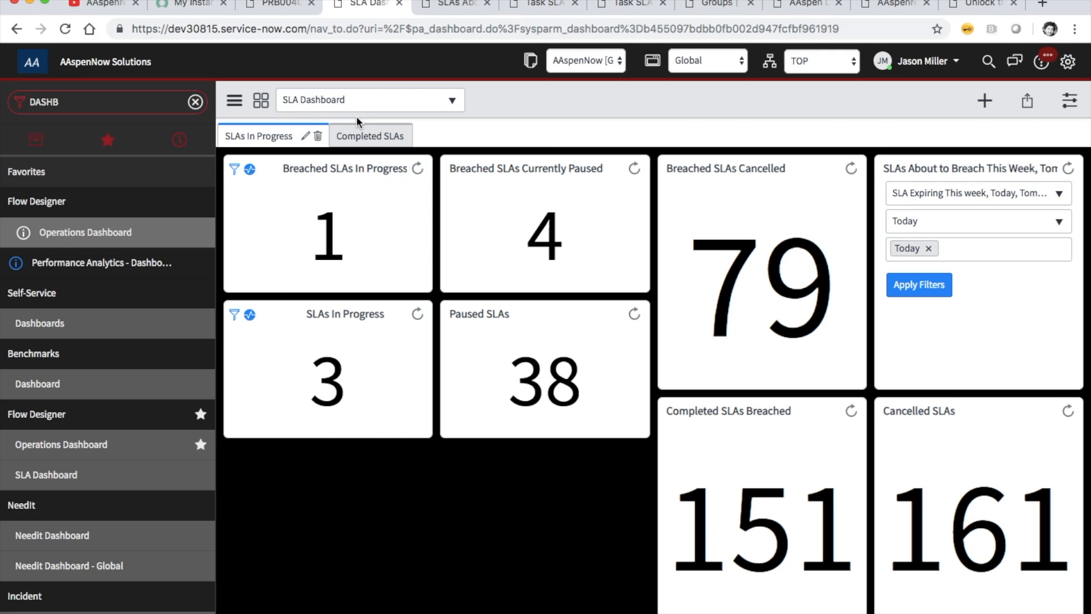
# Open the SLA Dashboard's properties record and show its related list of dashboard tabs.
pyautogui.click(234, 101)
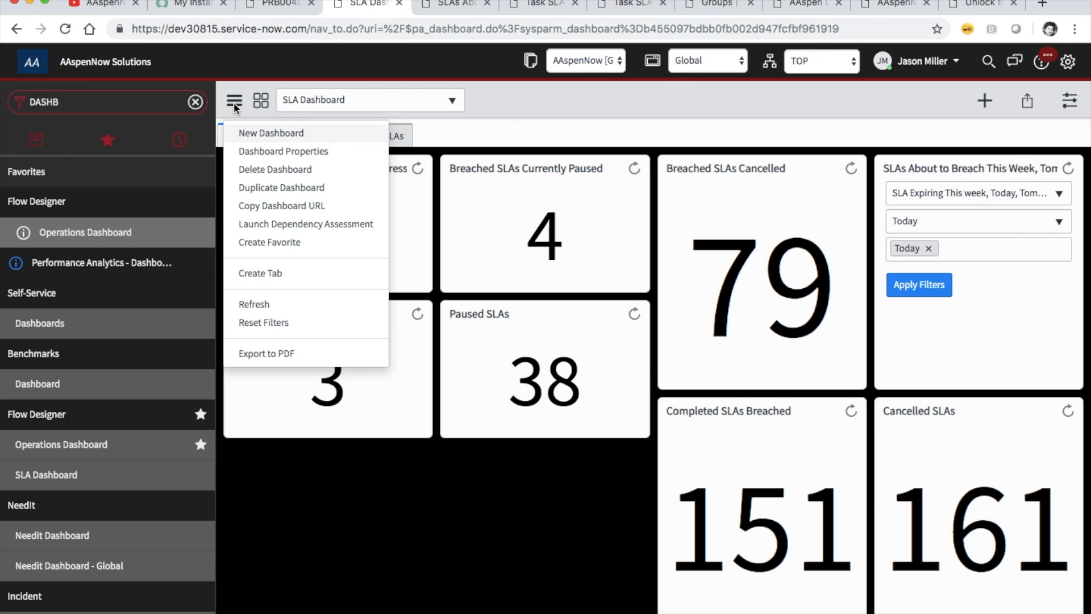
pyautogui.click(311, 152)
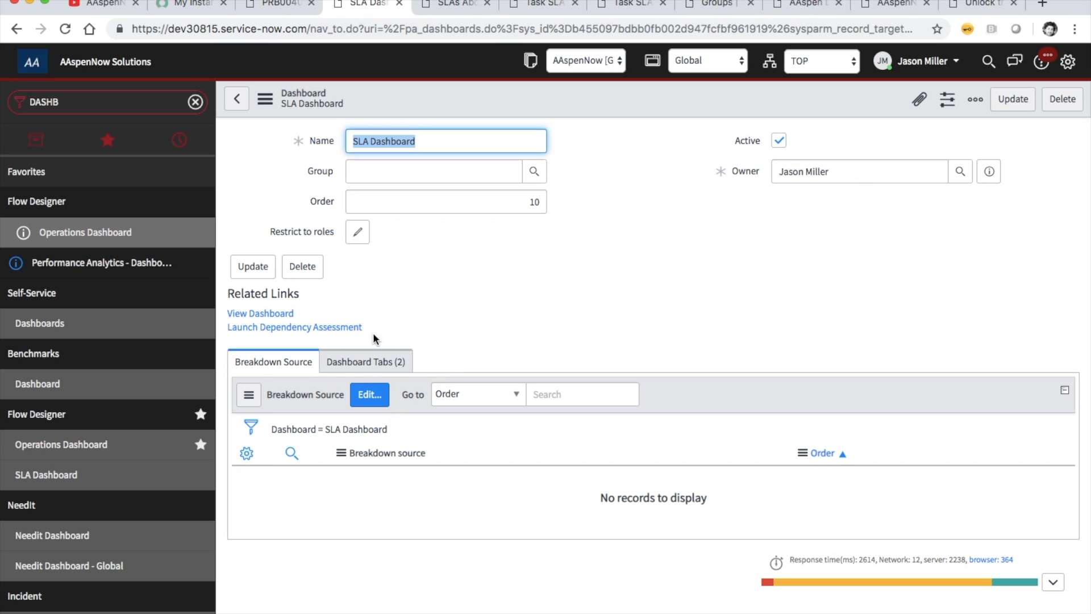
pyautogui.click(392, 370)
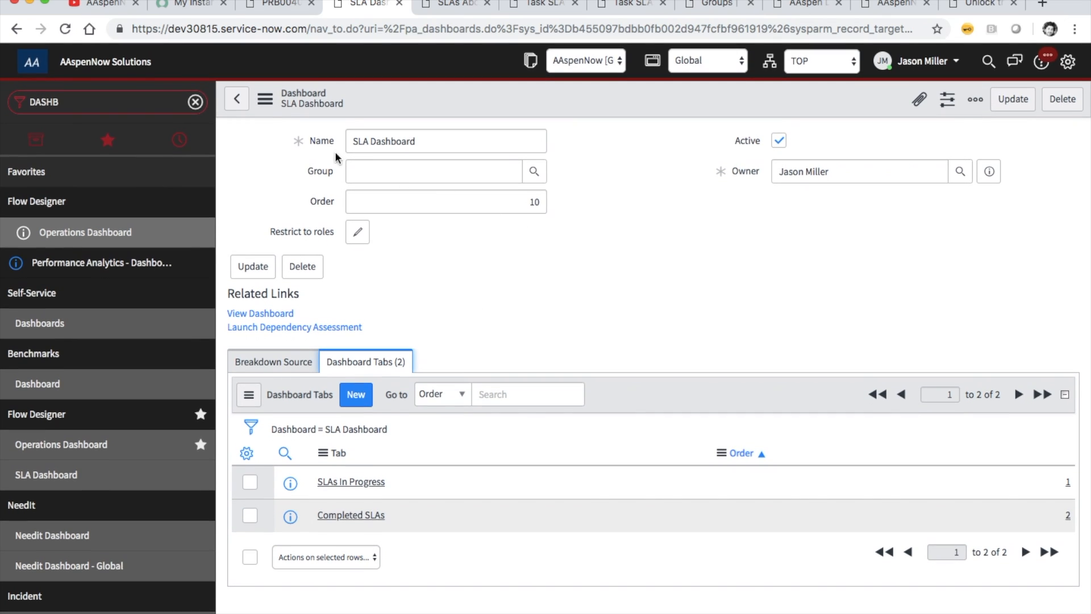
# Examine the dashboard record's form actions, including Unload Dashboard, without running any of them.
pyautogui.click(266, 99)
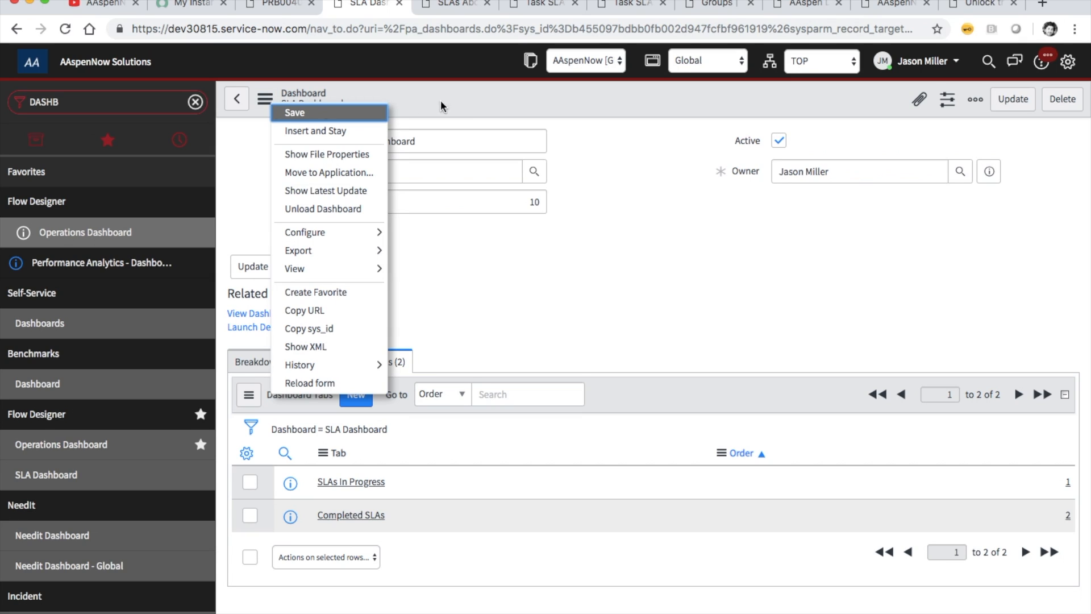
pyautogui.click(481, 104)
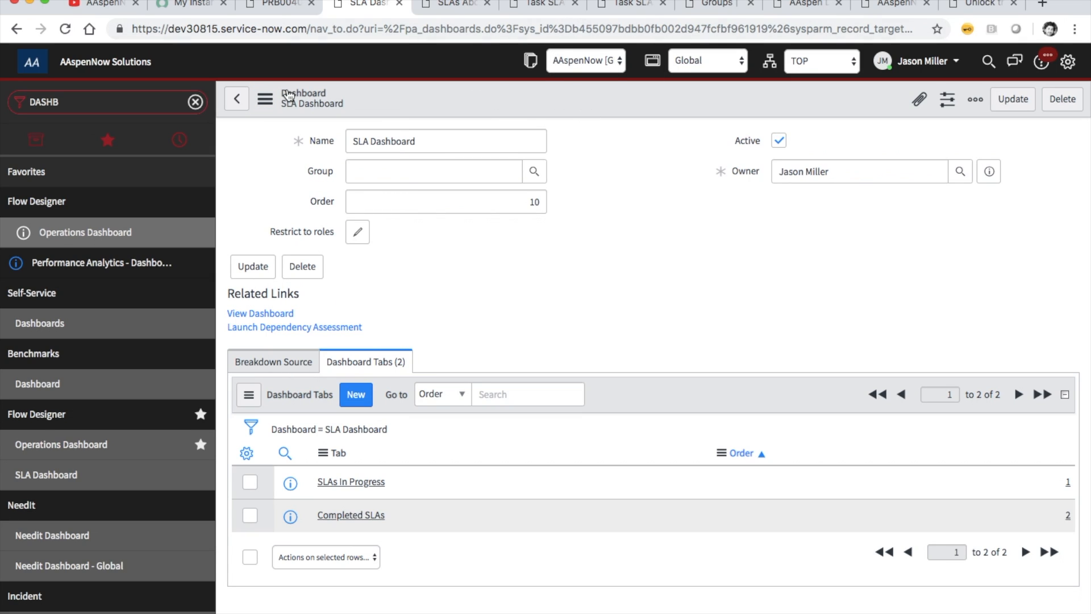
pyautogui.click(265, 99)
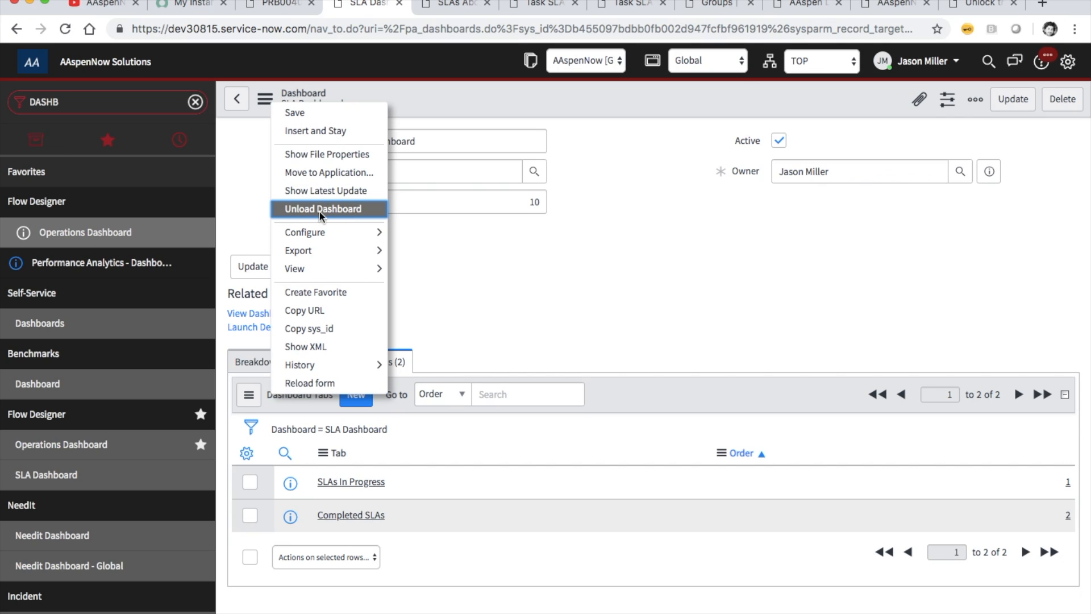
pyautogui.click(599, 204)
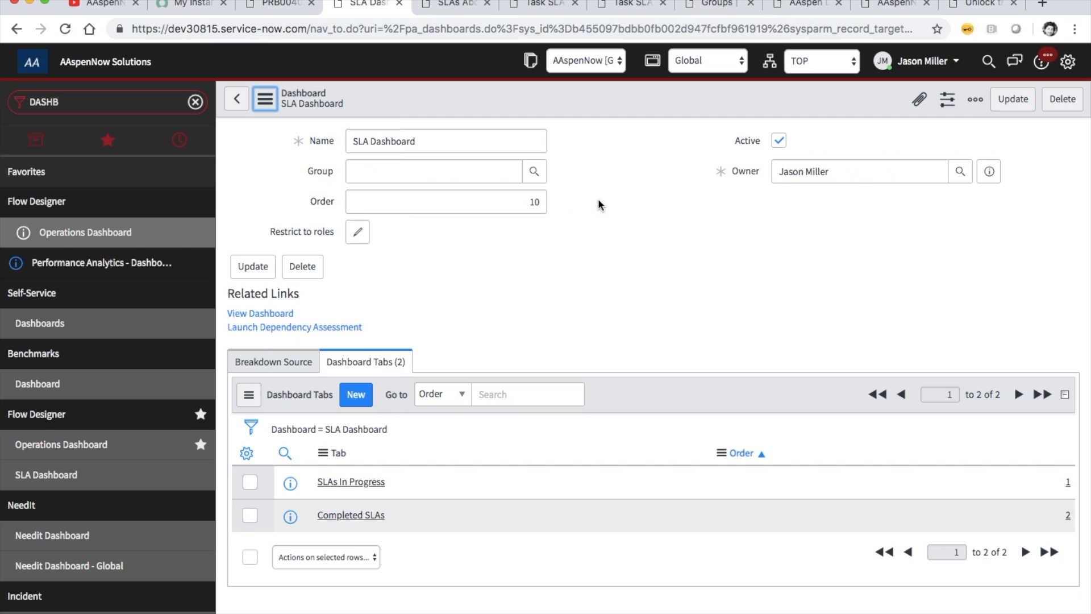
# Review the child filters grouped in the SLAs About to Breach This Week, Tomorrow, Today interactive filter record.
pyautogui.click(448, 7)
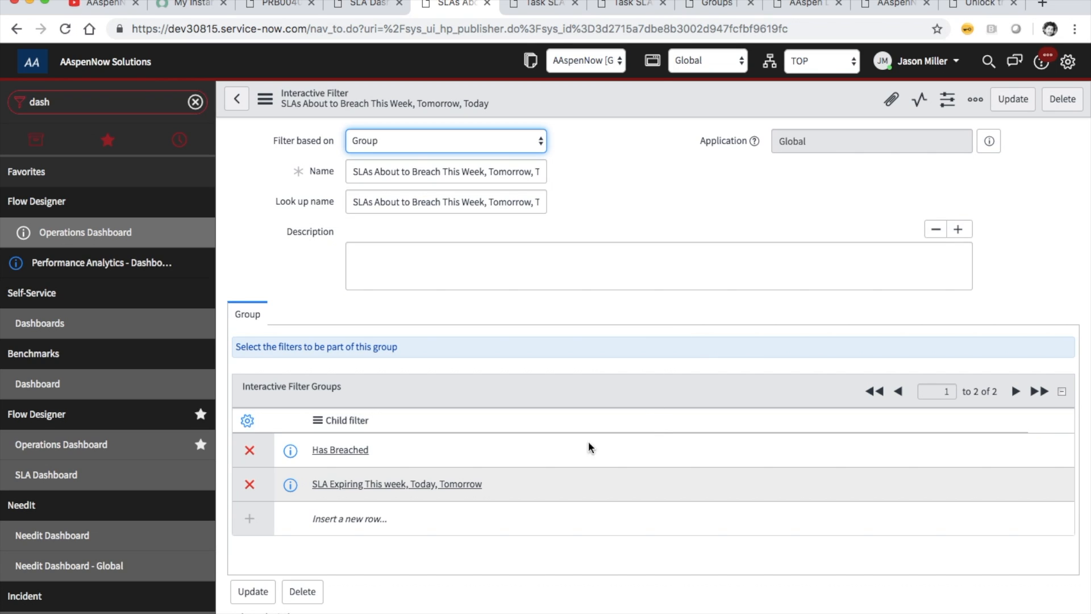
pyautogui.scroll(-1, 547, 458)
pyautogui.scroll(1, 547, 458)
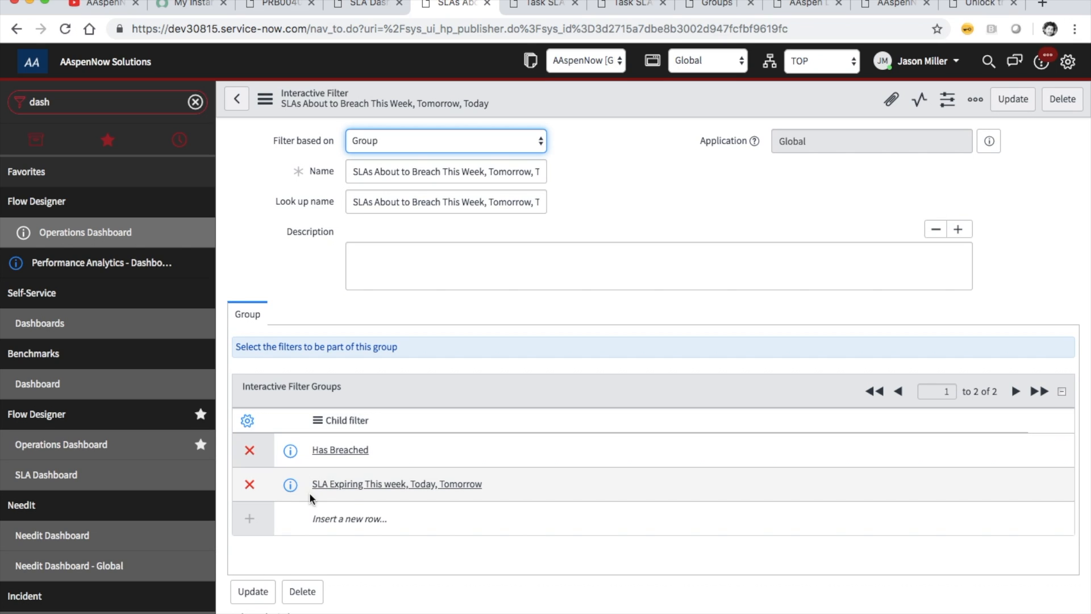
pyautogui.scroll(-2, 438, 513)
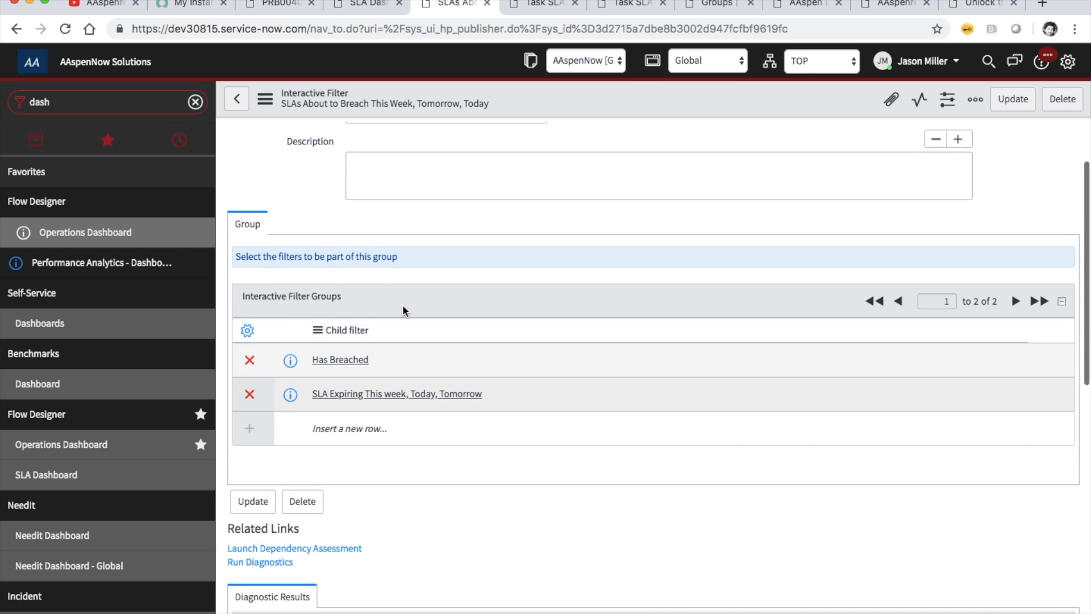
pyautogui.scroll(-1, 424, 410)
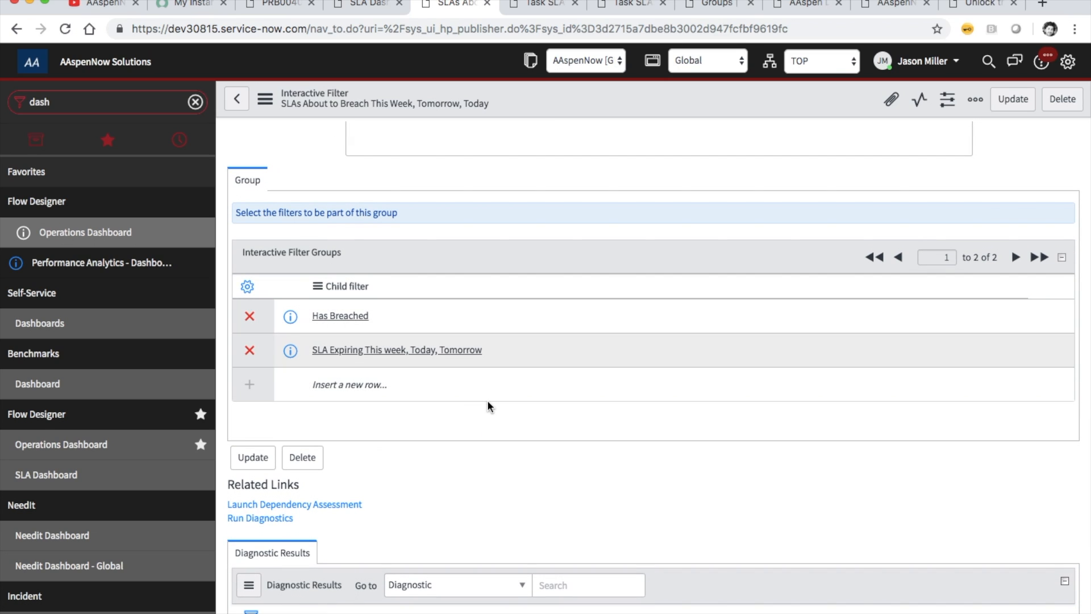
pyautogui.scroll(-2, 486, 400)
pyautogui.scroll(4, 487, 400)
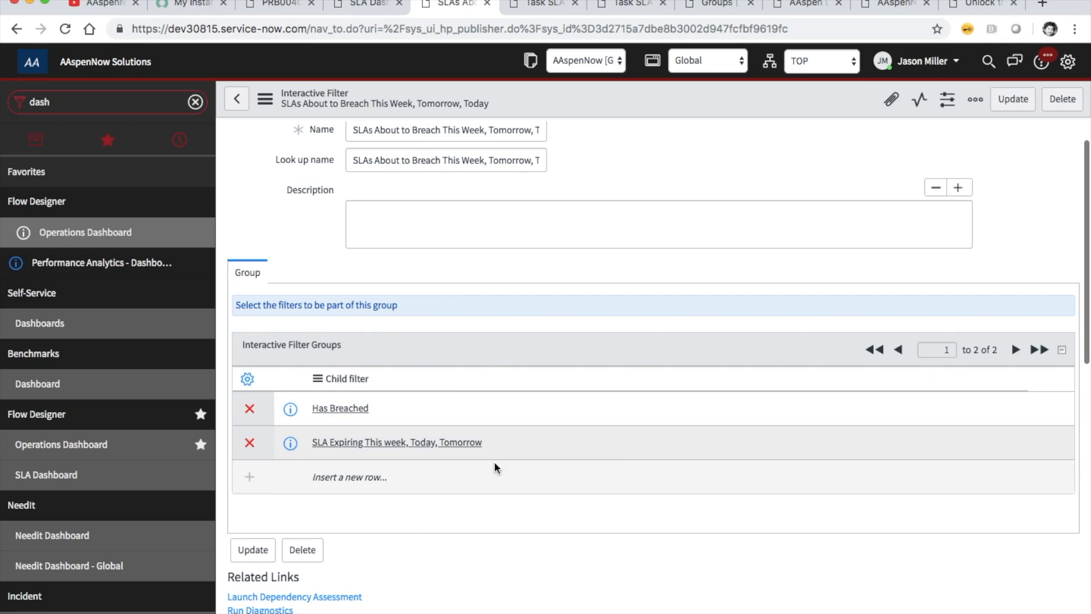
# Go to the Dashboards page, and from the filter group record open Has Breached and SLA Expiring This week, Today, Tomorrow in new browser tabs.
pyautogui.click(375, 8)
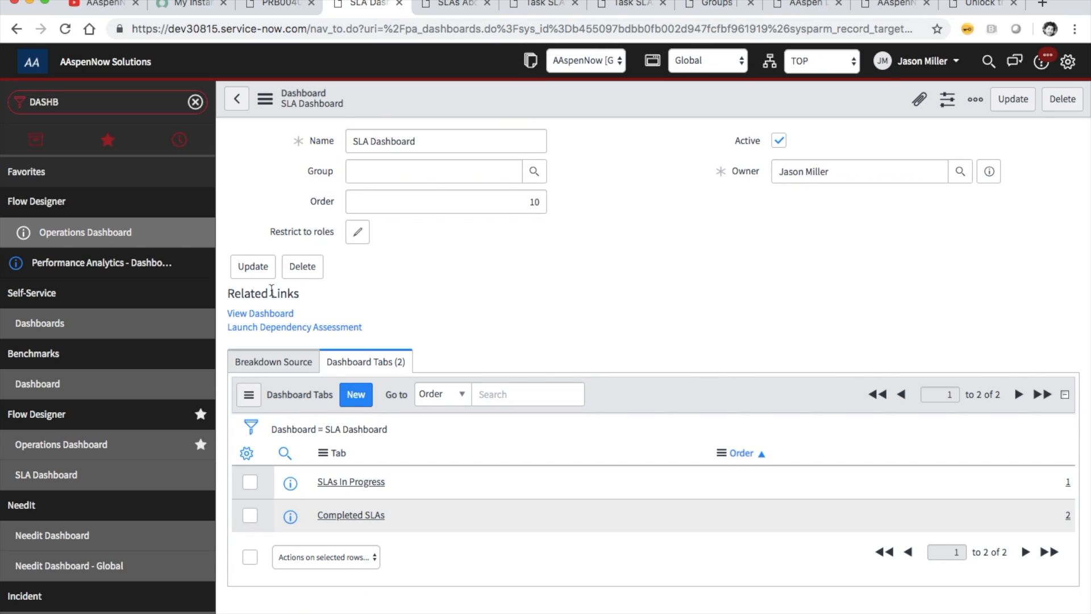
pyautogui.click(60, 325)
pyautogui.click(434, 9)
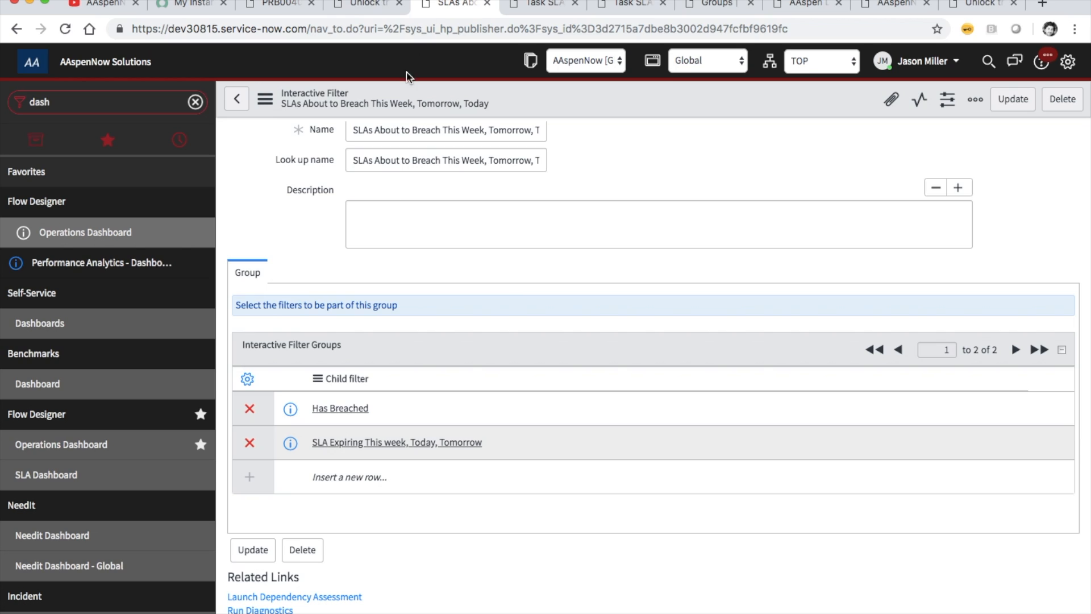
pyautogui.keyDown('super'); pyautogui.click(347, 409); pyautogui.keyUp('super')
pyautogui.keyDown('super'); pyautogui.click(419, 449); pyautogui.keyUp('super')
# Review the Has Breached filter's UI control type options and its choice list table, field and default value settings.
pyautogui.click(533, 8)
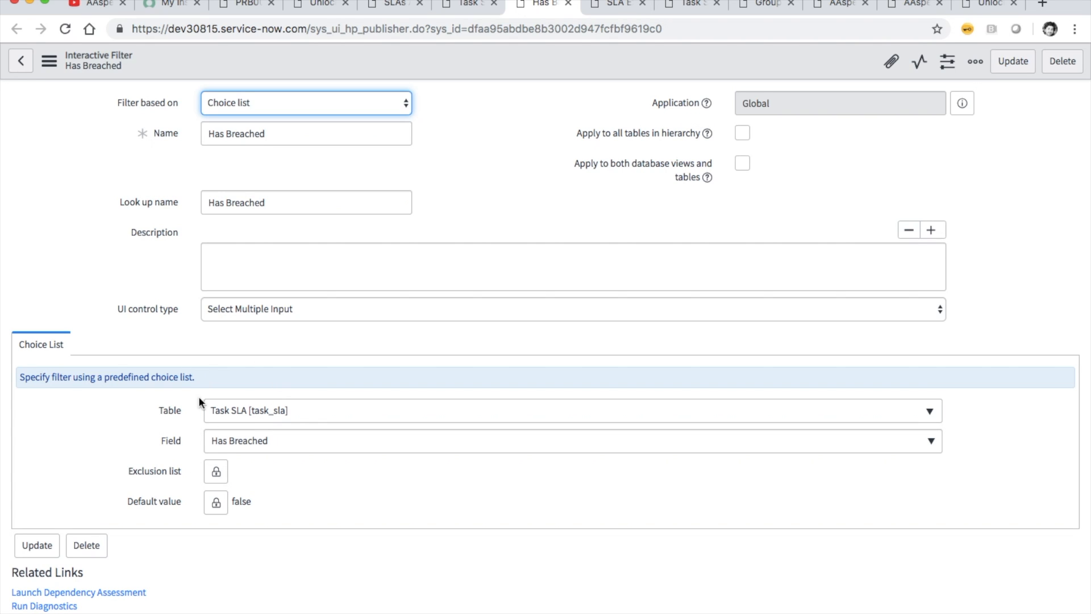
pyautogui.click(279, 309)
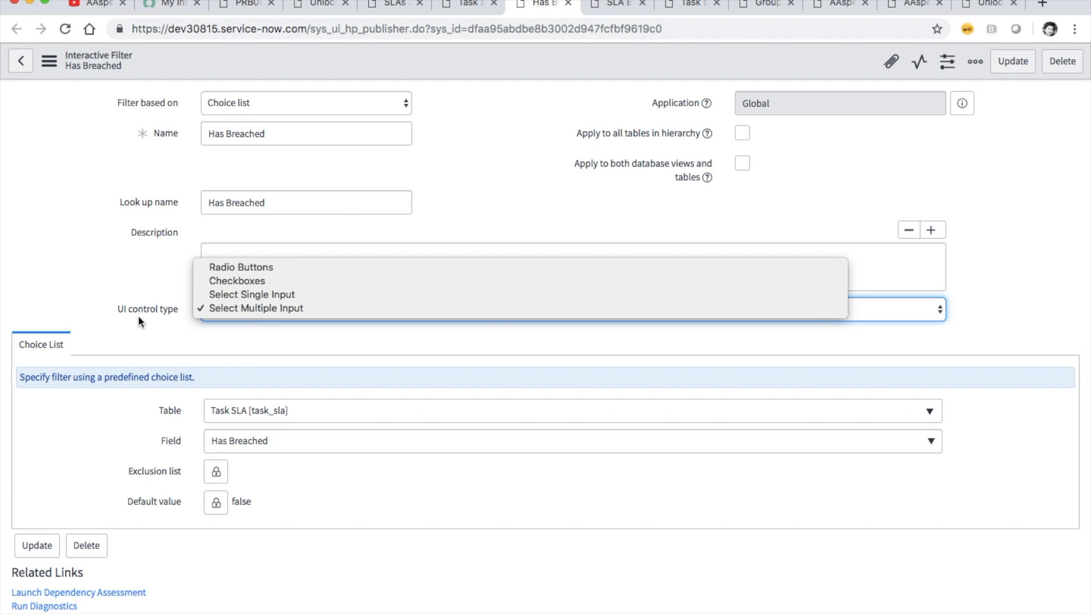
pyautogui.click(137, 329)
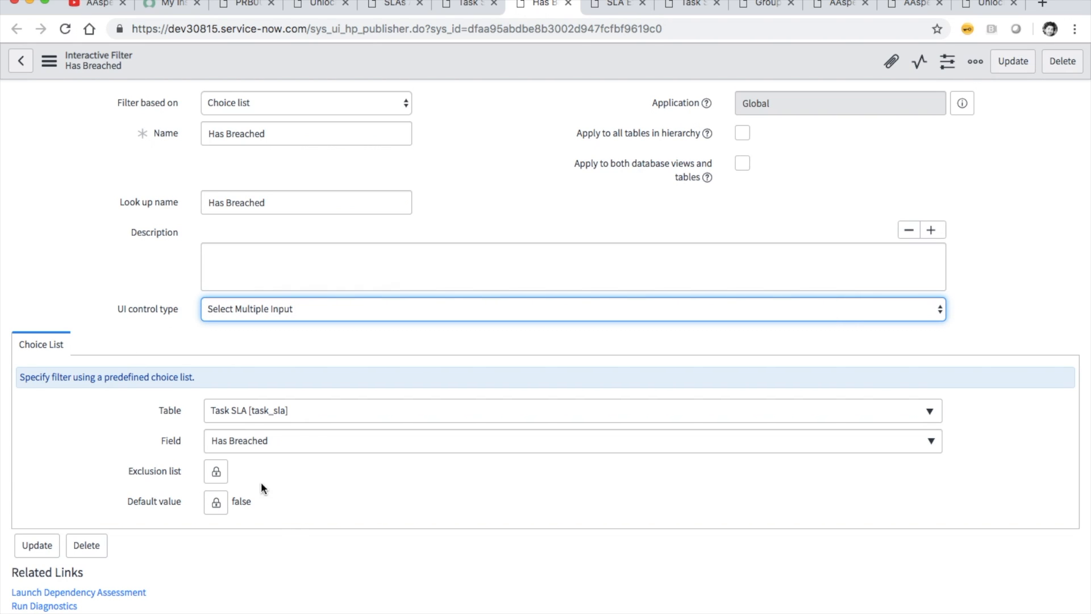
pyautogui.scroll(-5, 295, 503)
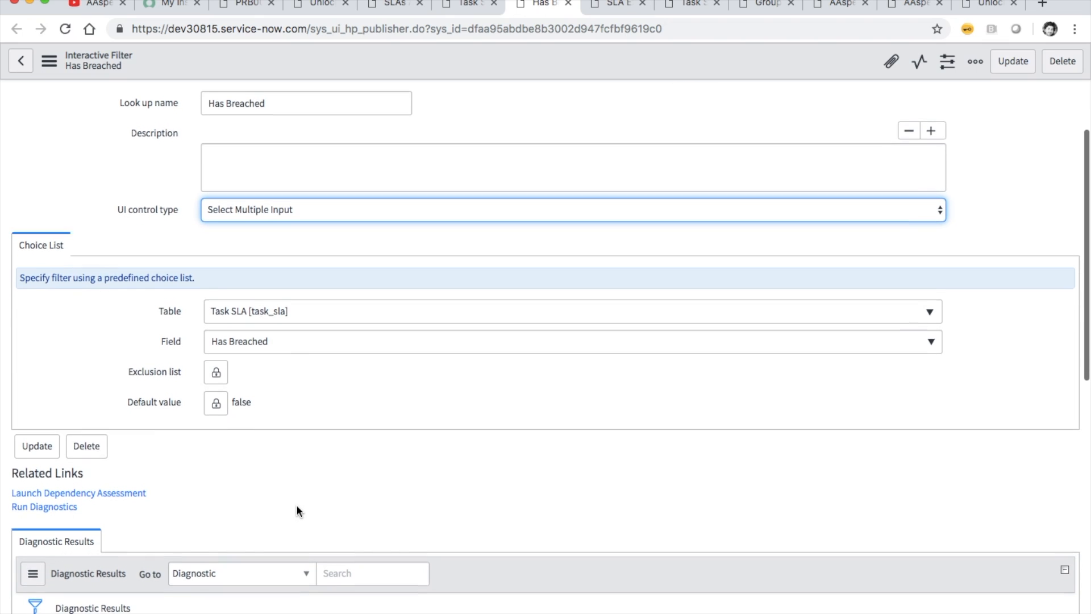
# Enable applying the Has Breached filter to all tables in the hierarchy and to both database views and tables, and save the record.
pyautogui.scroll(5, 296, 503)
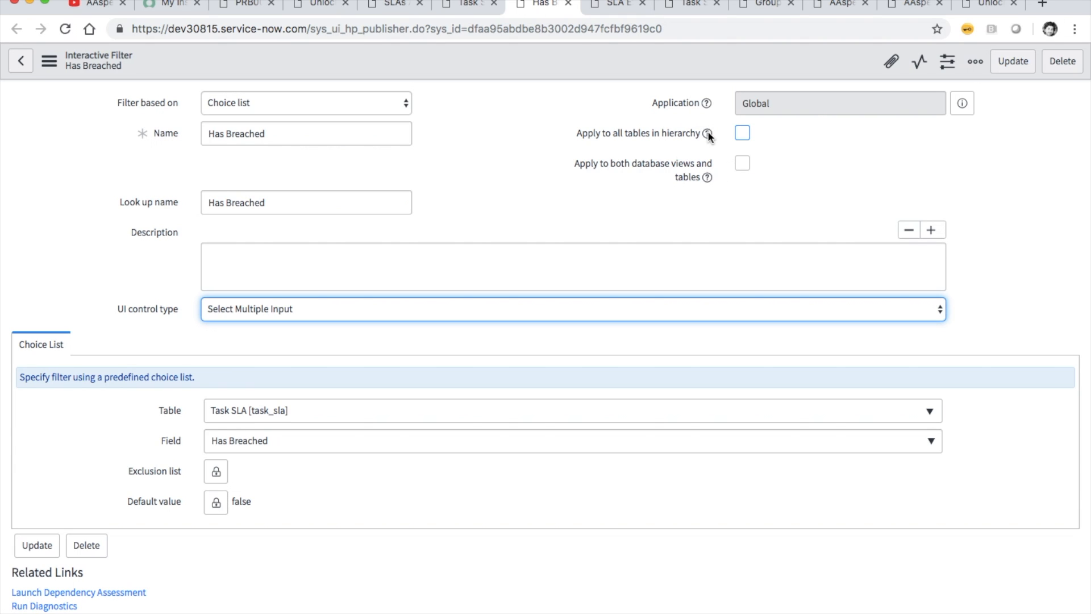
pyautogui.moveTo(708, 132)
pyautogui.moveTo(707, 178)
pyautogui.click(742, 135)
pyautogui.click(742, 164)
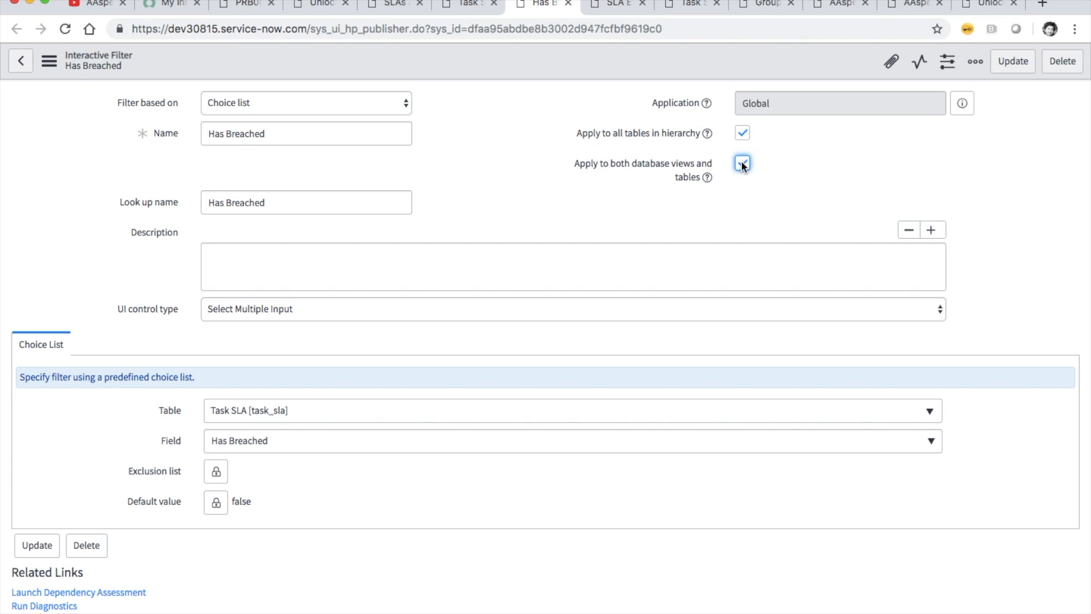
pyautogui.click(49, 60)
pyautogui.click(67, 73)
# Review the SLA Expiring This week, Today, Tomorrow filter's selected date ranges and its task_sla date field entry.
pyautogui.click(600, 8)
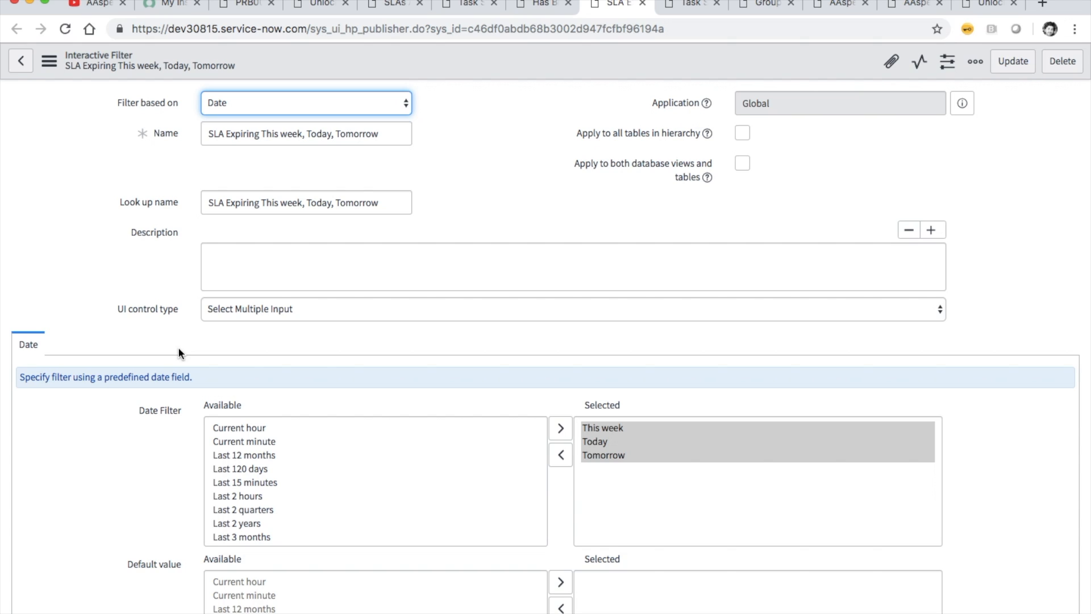
pyautogui.scroll(-3, 179, 346)
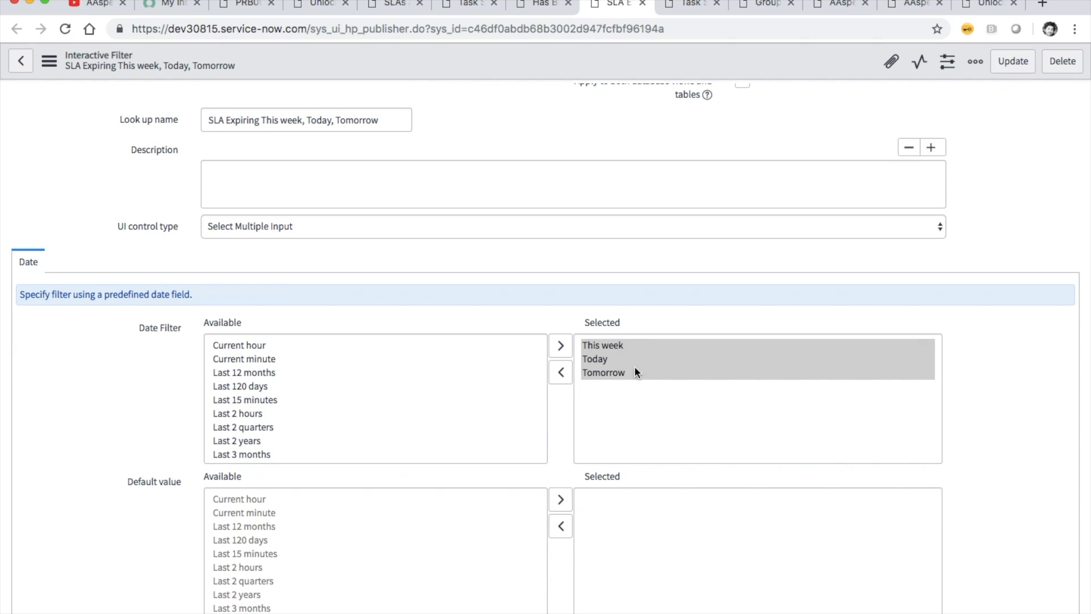
pyautogui.scroll(-12, 158, 409)
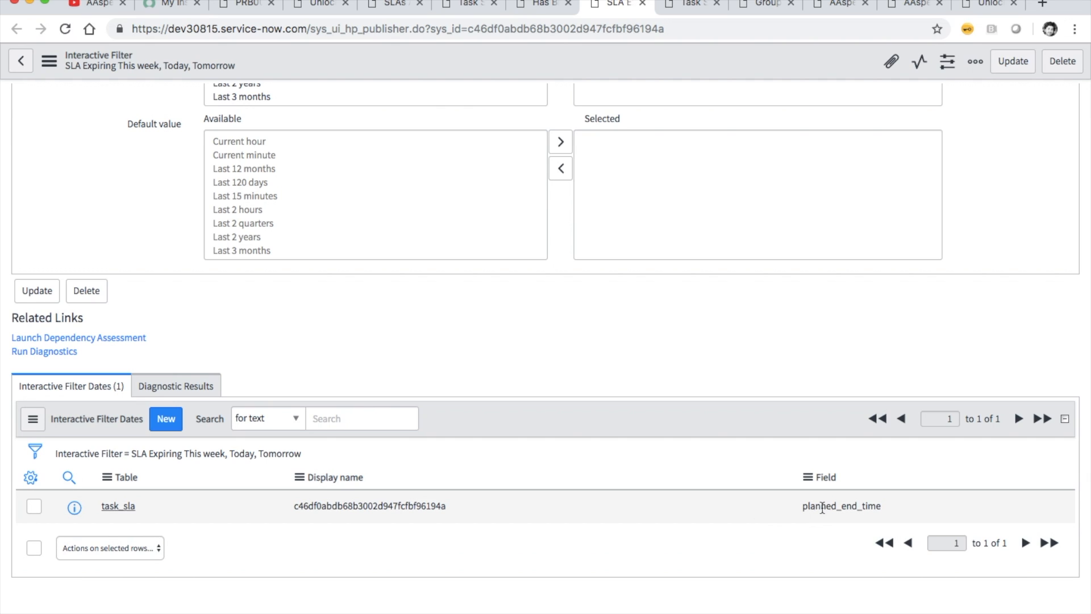
pyautogui.click(797, 516)
pyautogui.click(884, 505)
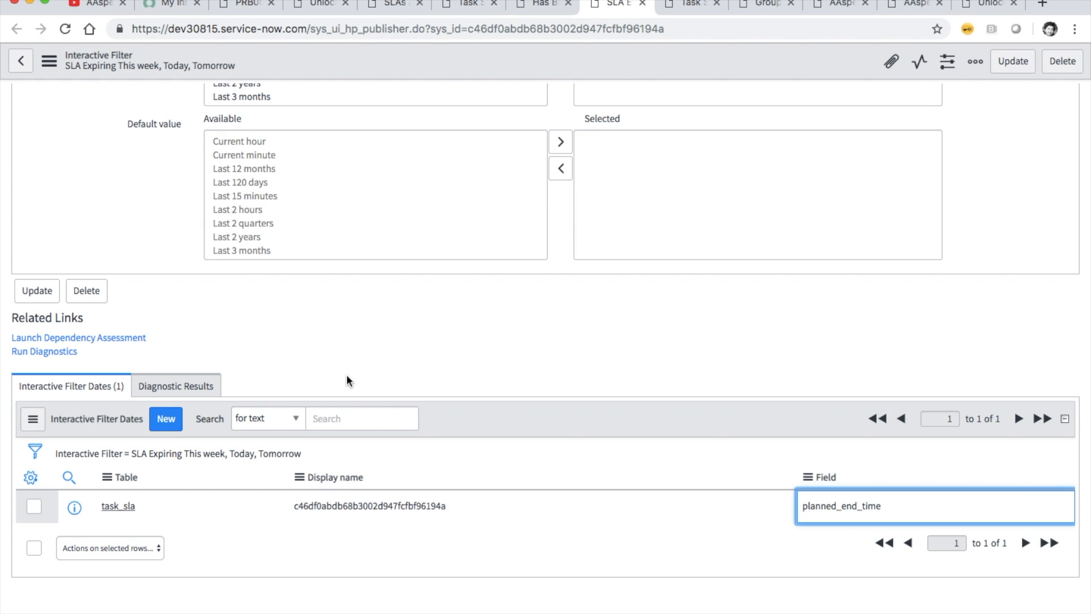
pyautogui.scroll(8, 357, 366)
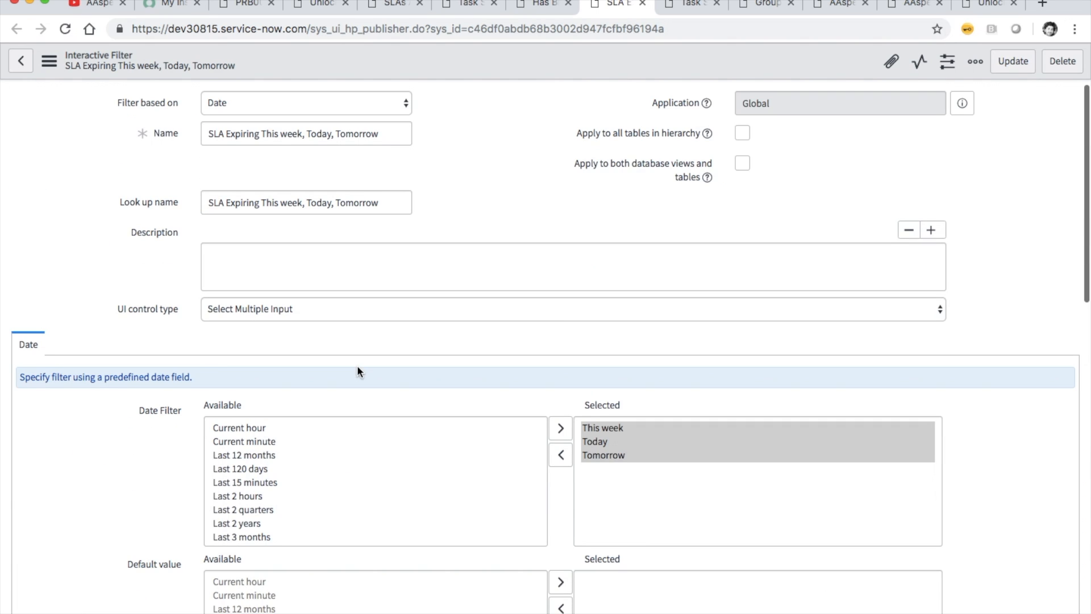
# Recheck the Has Breached filter, then view the SLA Expiring filter's task_sla date record in a new browser tab.
pyautogui.click(533, 5)
pyautogui.scroll(-3, 341, 174)
pyautogui.scroll(3, 342, 175)
pyautogui.click(618, 5)
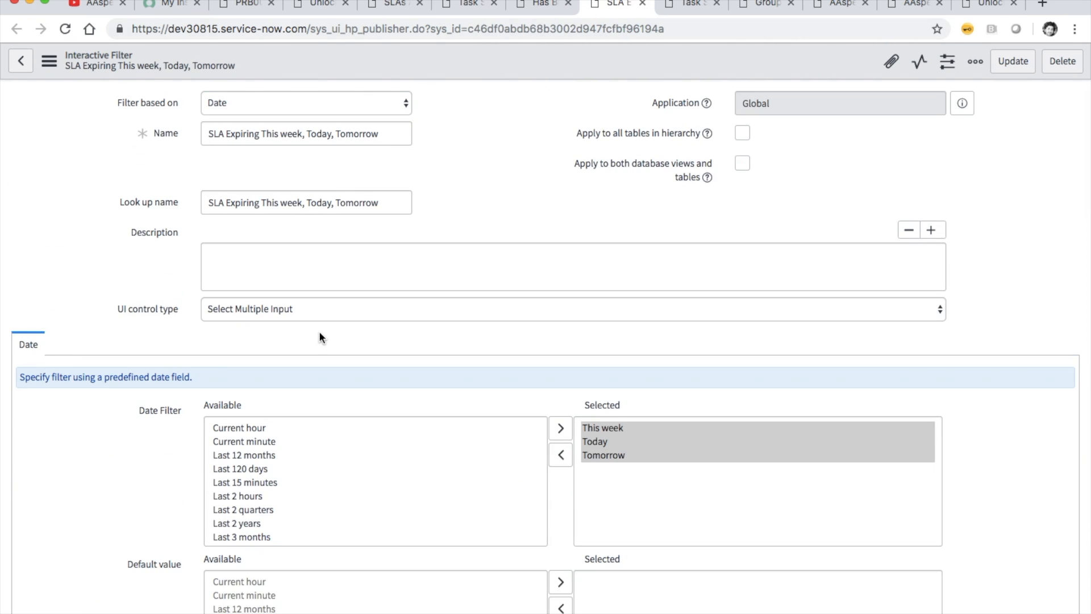
pyautogui.scroll(-6, 319, 330)
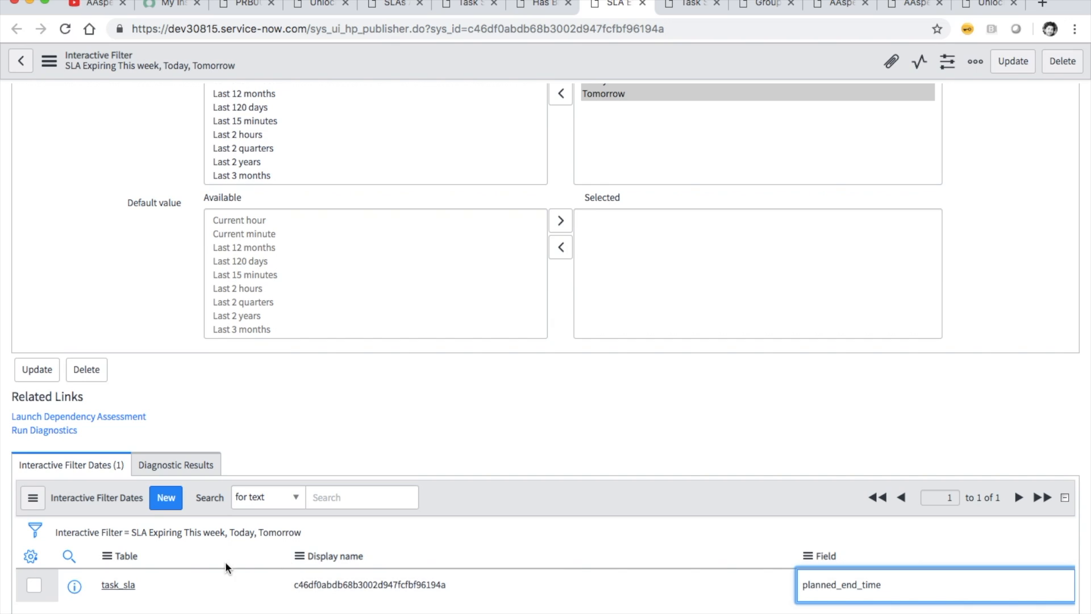
pyautogui.keyDown('super'); pyautogui.click(121, 585); pyautogui.keyUp('super')
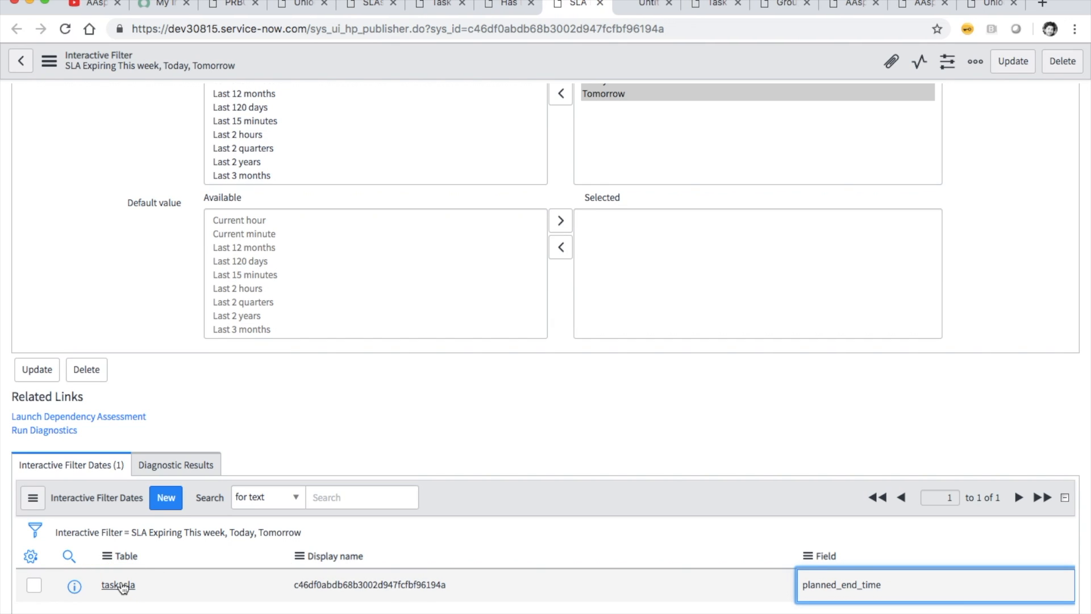
pyautogui.click(636, 8)
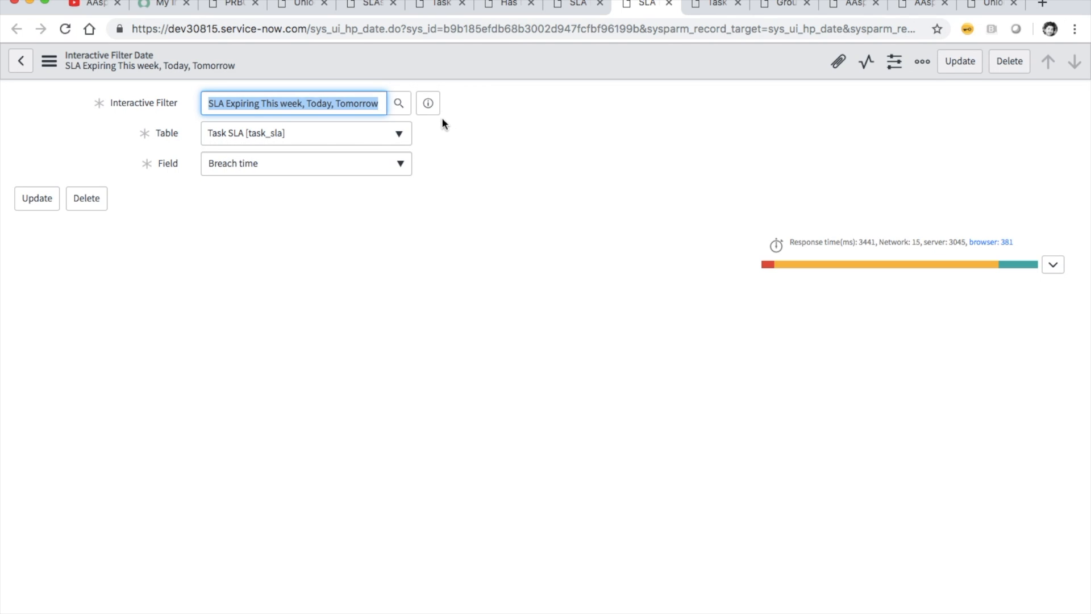
# Go back past the open filter records to the Dashboards page and open the SLA Dashboard with the SLAs In Progress tab.
pyautogui.click(559, 5)
pyautogui.click(507, 4)
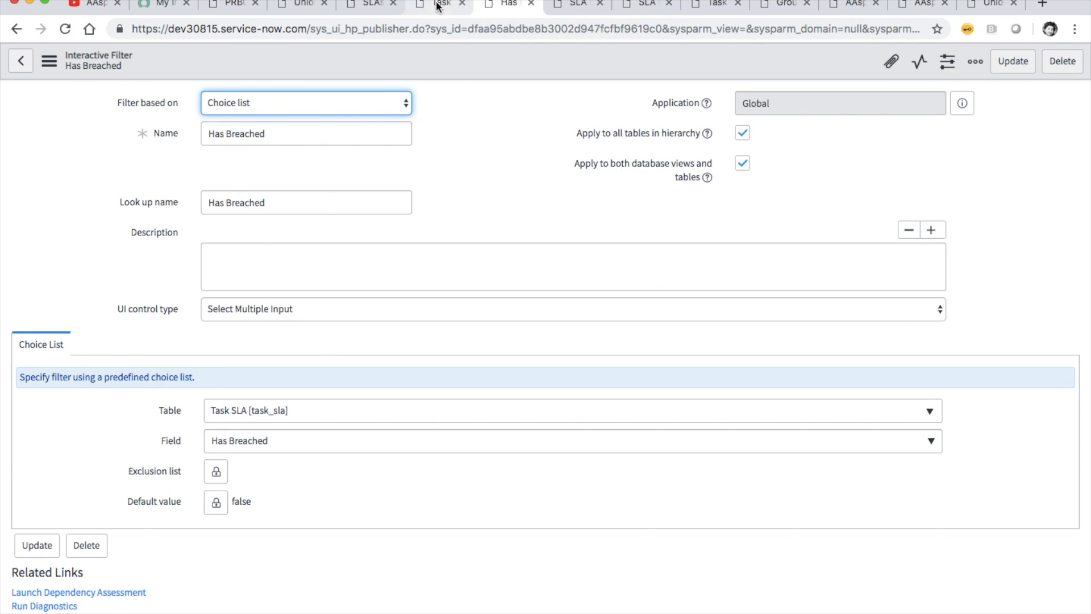
pyautogui.click(436, 5)
pyautogui.click(366, 5)
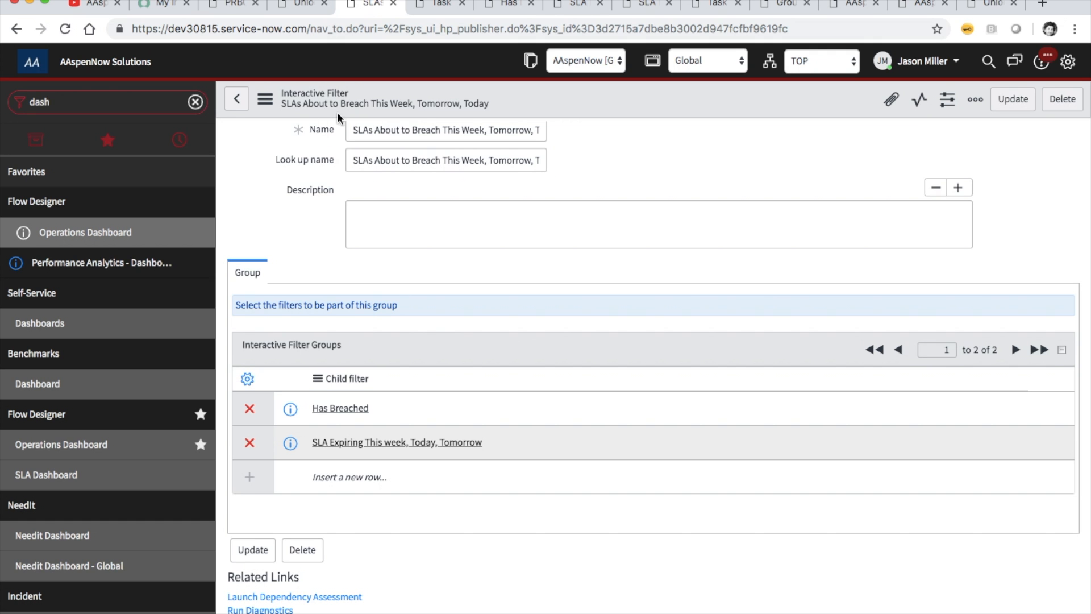
pyautogui.click(298, 7)
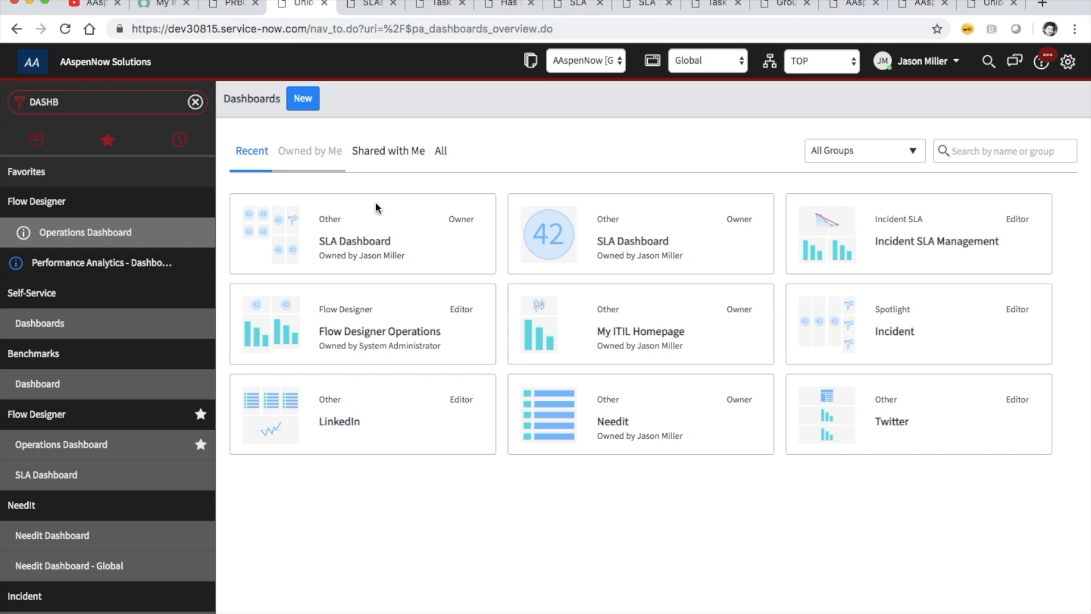
pyautogui.click(335, 249)
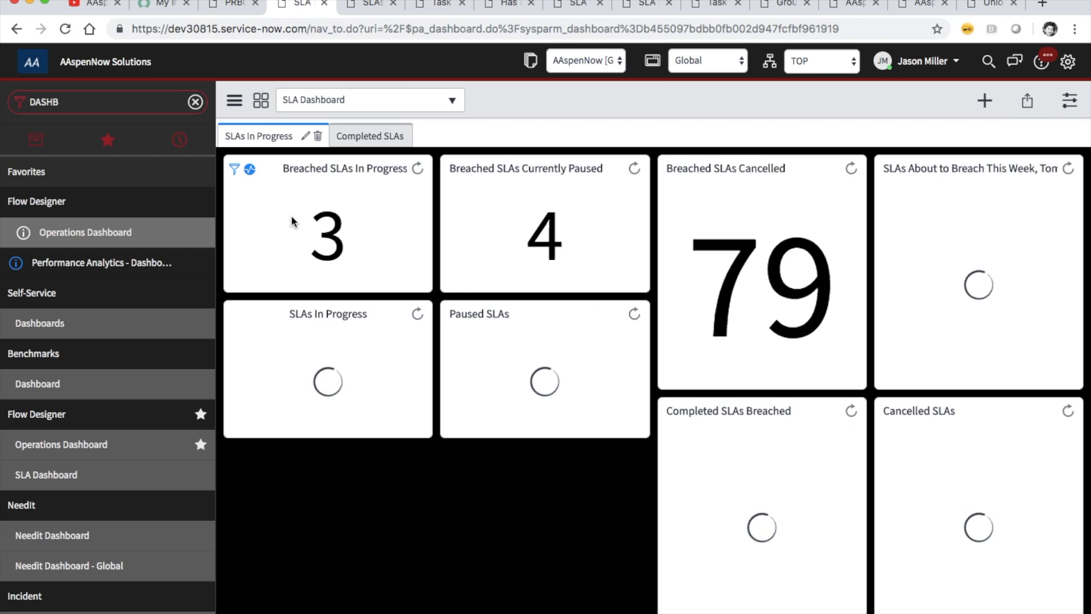
# Review the SLA Dashboard's available widget categories and its sharing options.
pyautogui.click(984, 101)
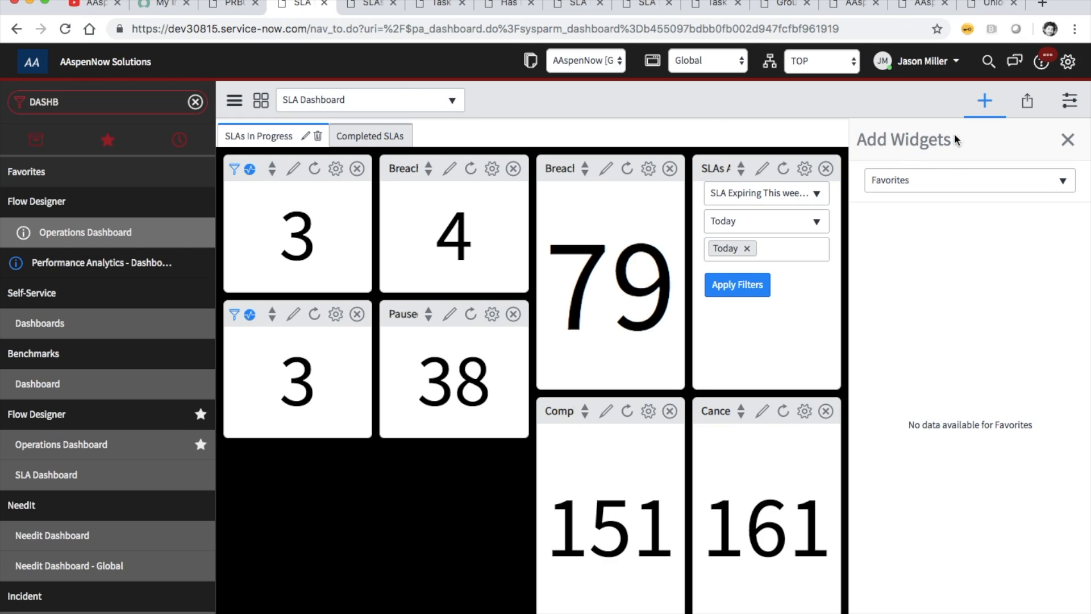
pyautogui.click(999, 183)
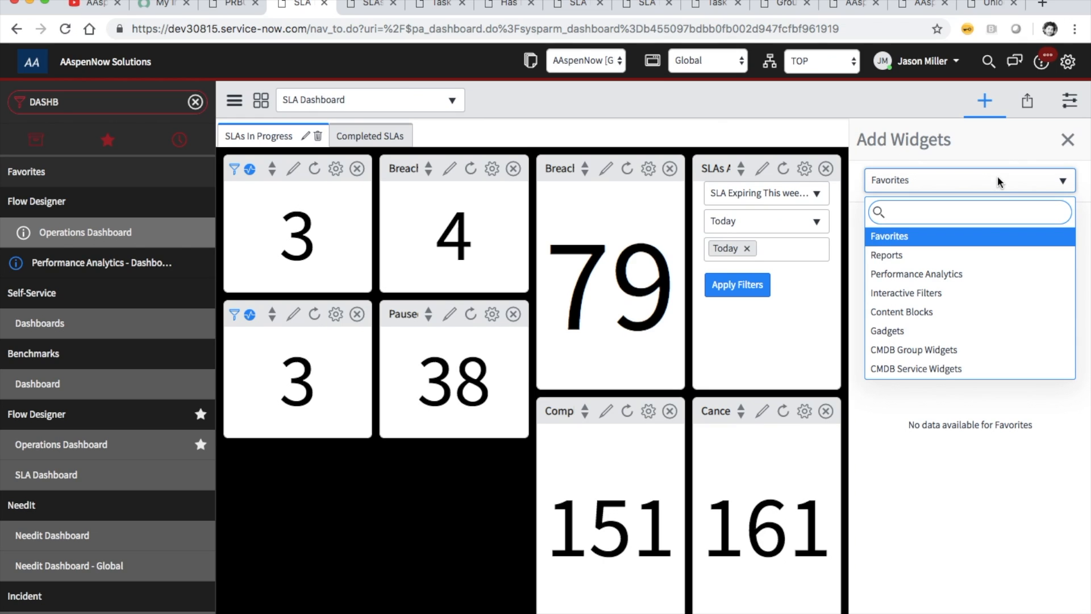
pyautogui.click(1027, 102)
pyautogui.click(938, 221)
# Apply the three-by-three quick layout to the SLAs In Progress tab, and switch to the Completed SLAs tab.
pyautogui.click(1069, 102)
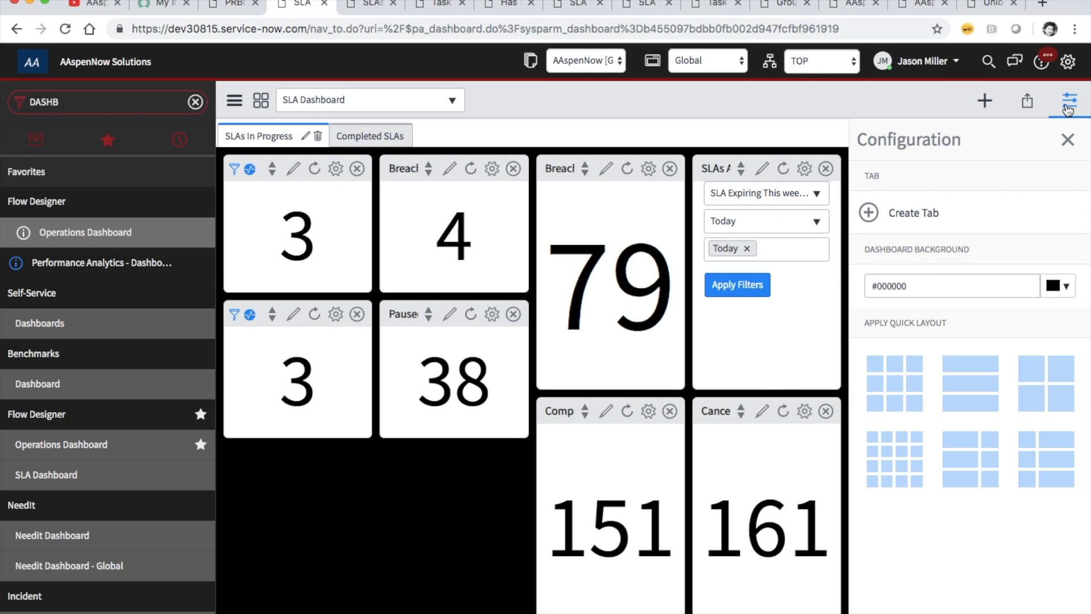
pyautogui.click(901, 385)
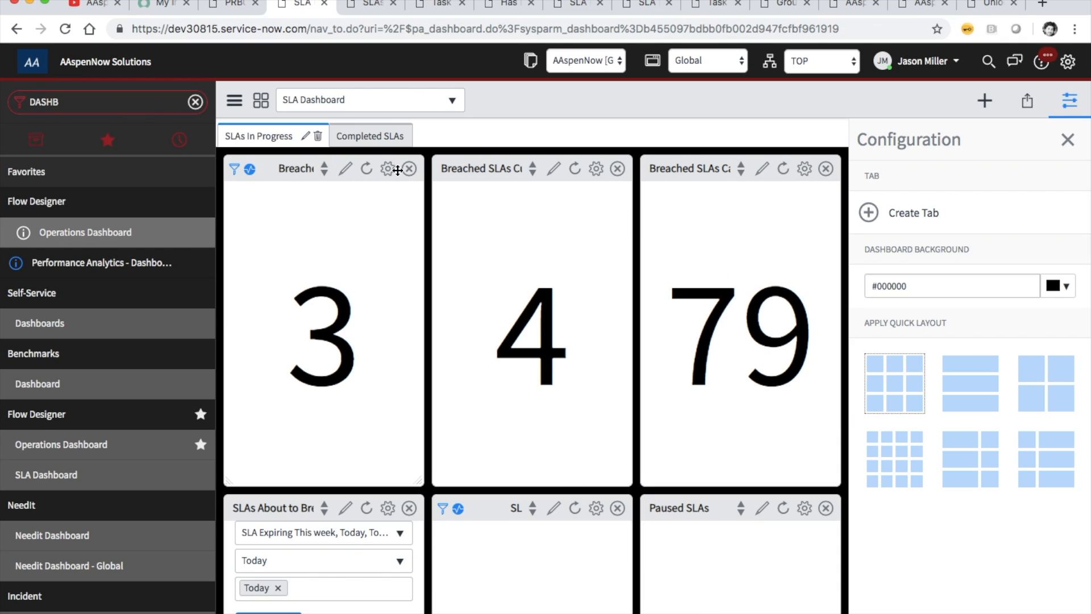
pyautogui.click(342, 137)
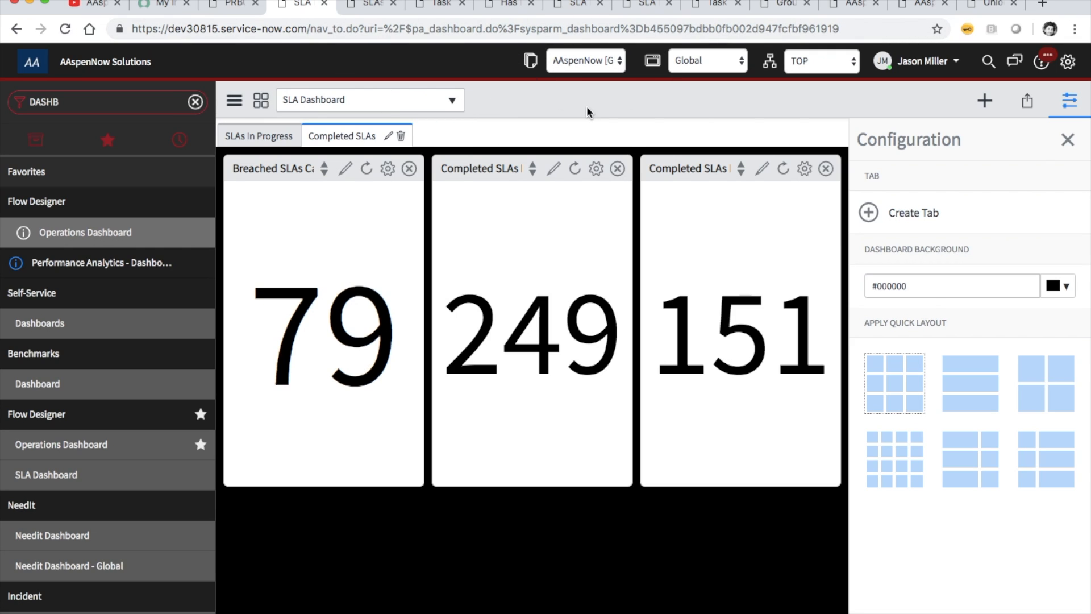
# Open the SLA Dashboard's properties record, run Unload Dashboard on it, and dismiss the resulting messages.
pyautogui.click(234, 101)
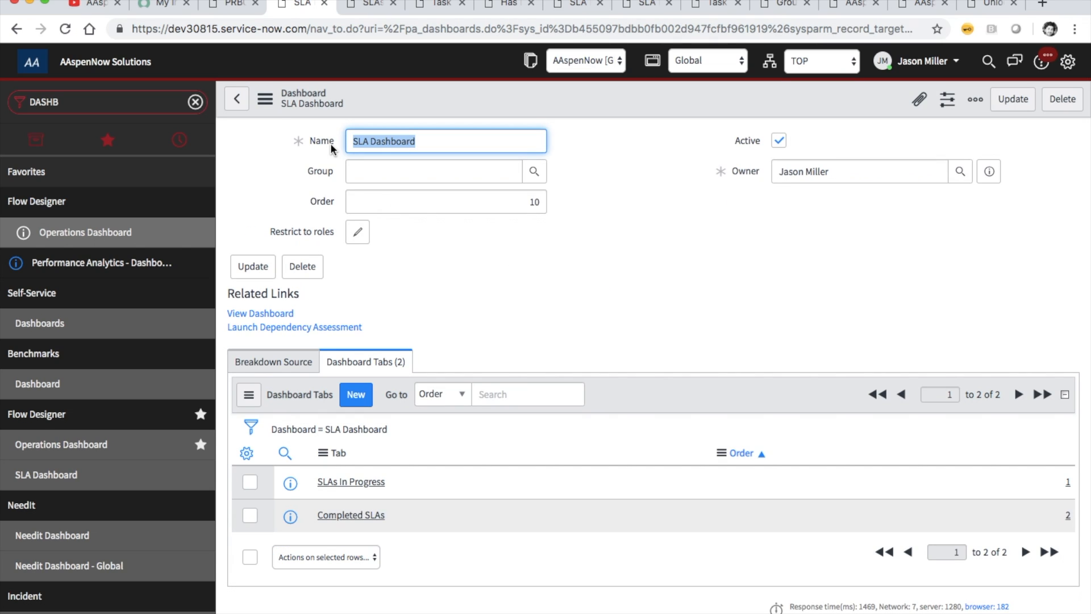
pyautogui.click(265, 99)
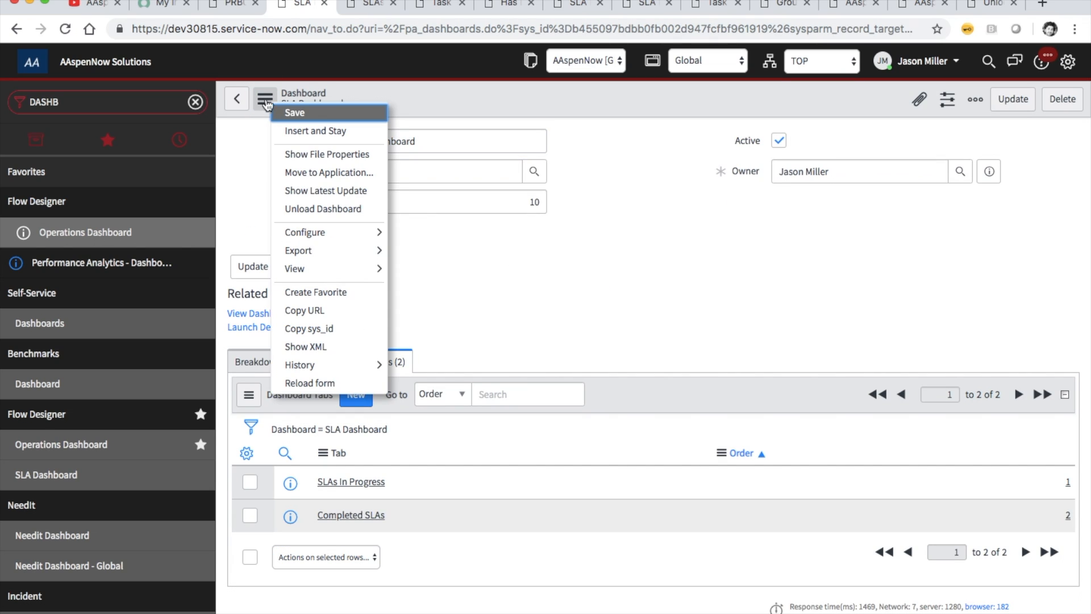
pyautogui.click(302, 208)
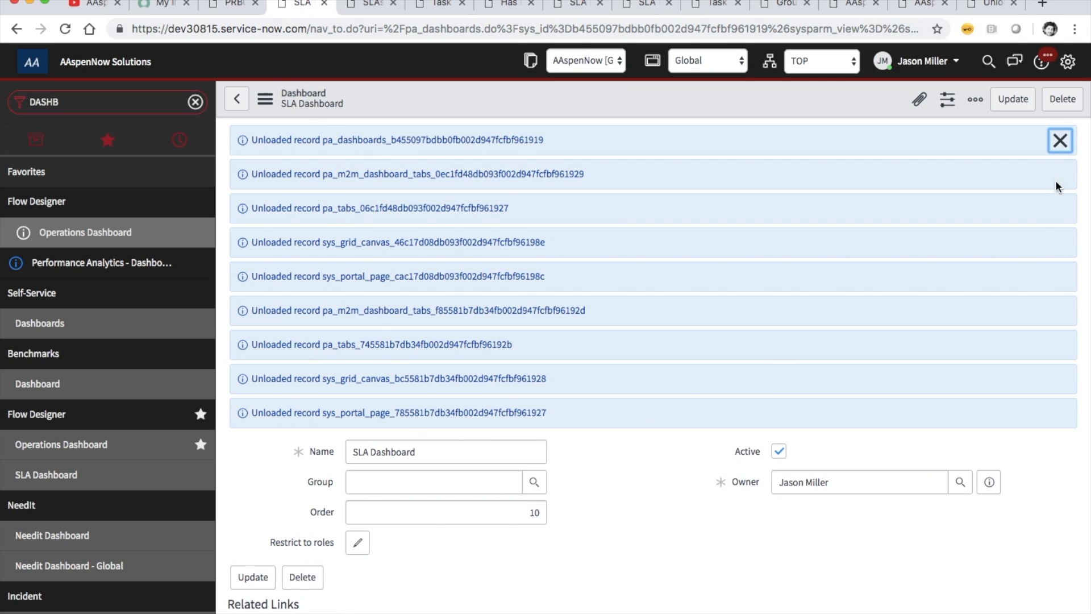
pyautogui.click(1061, 140)
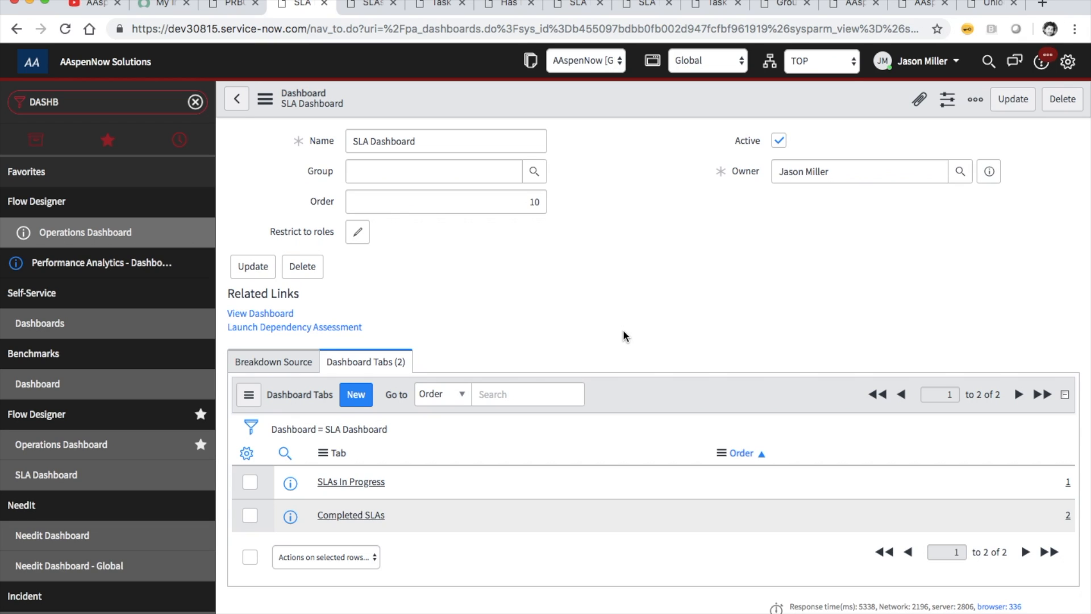
# Switch to the AAspenNow Solutions channel page on YouTube.
pyautogui.click(74, 8)
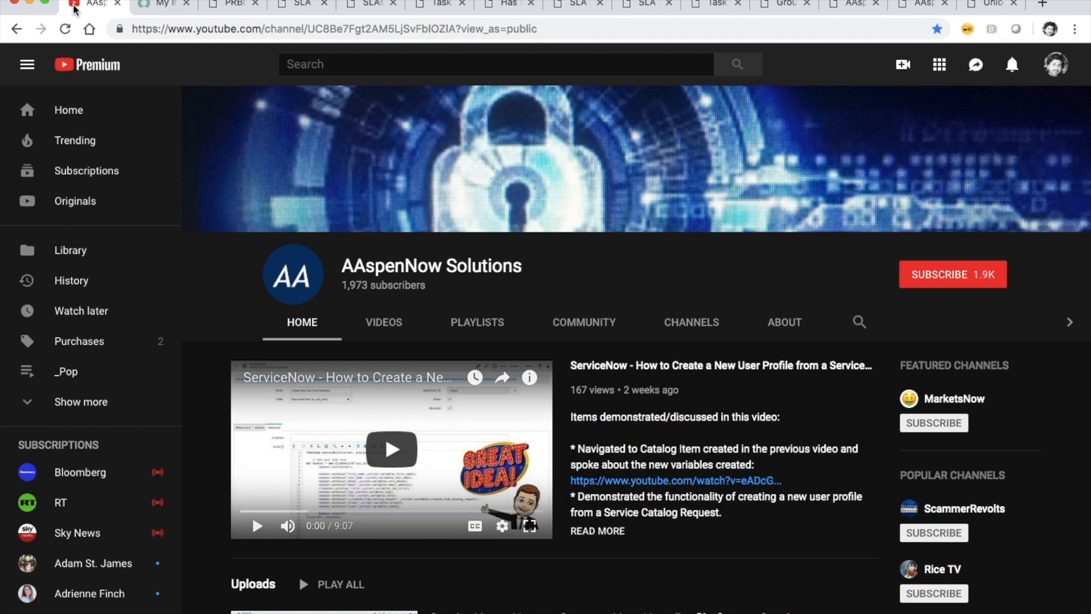